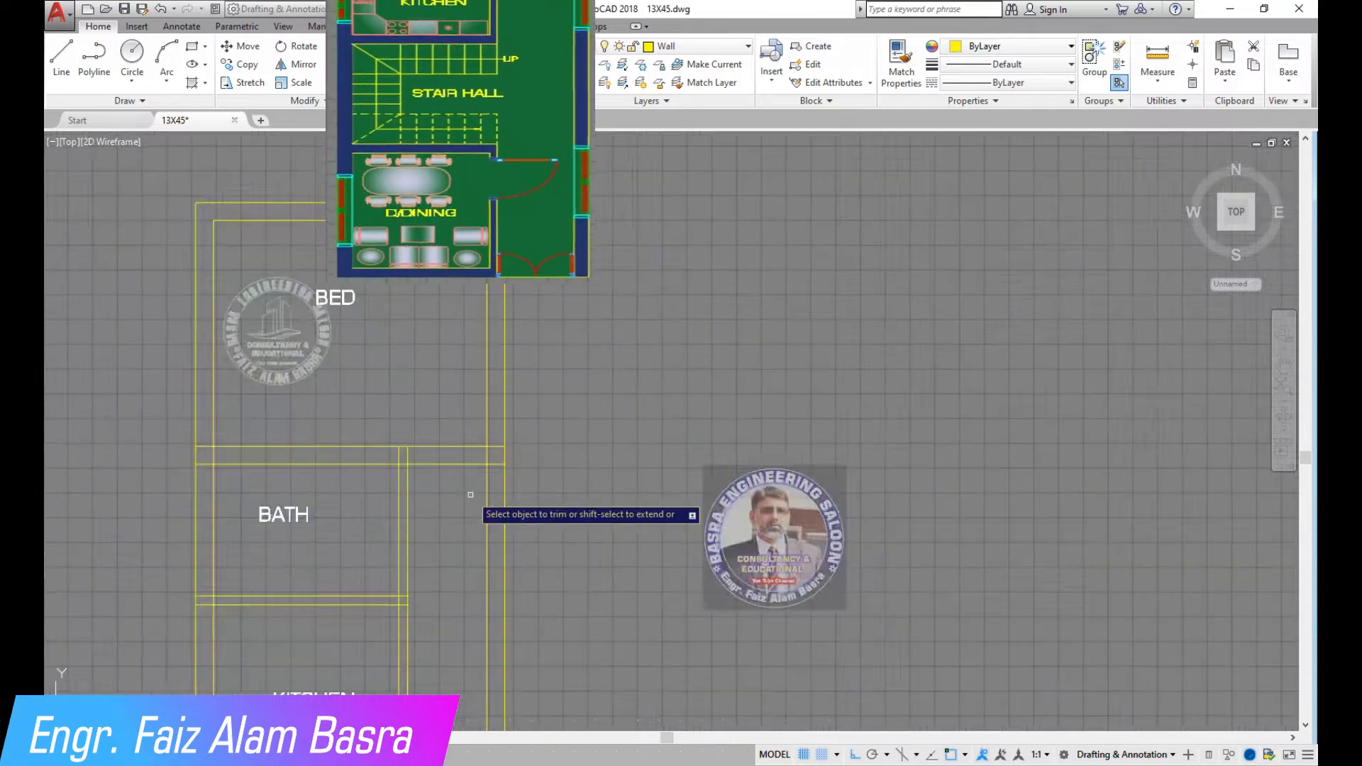
Trim the overlapping wall lines where the bedroom-bath wall meets the outer side wall and the bath's corridor partition.
{"action": "scroll", "coordinate": [600, 378], "scroll_direction": "up", "scroll_amount": 3}
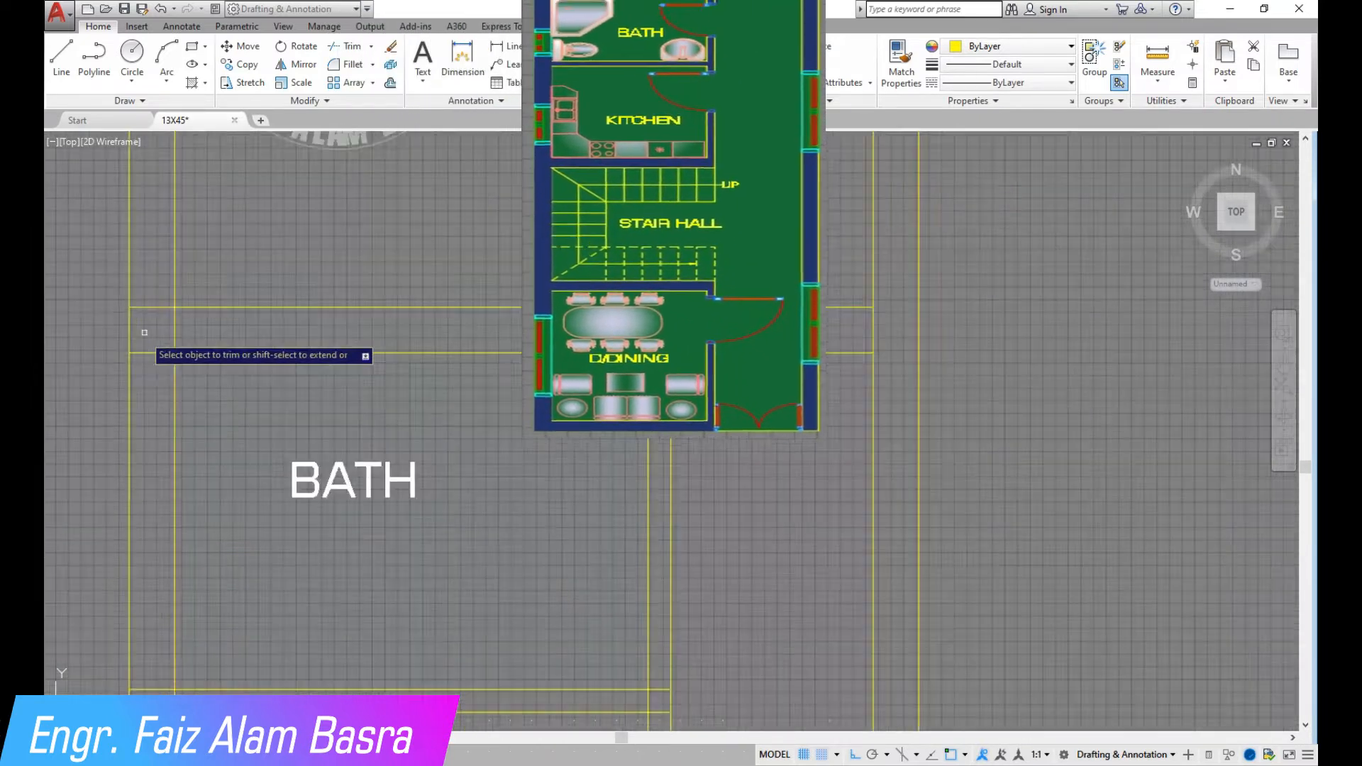
{"action": "scroll", "coordinate": [144, 335], "scroll_direction": "up", "scroll_amount": 3}
{"action": "left_click", "coordinate": [222, 325]}
{"action": "left_click", "coordinate": [167, 419]}
{"action": "left_click", "coordinate": [147, 190]}
{"action": "scroll", "coordinate": [189, 354], "scroll_direction": "down", "scroll_amount": 3}
{"action": "scroll", "coordinate": [477, 343], "scroll_direction": "up", "scroll_amount": 2}
{"action": "left_click", "coordinate": [517, 354]}
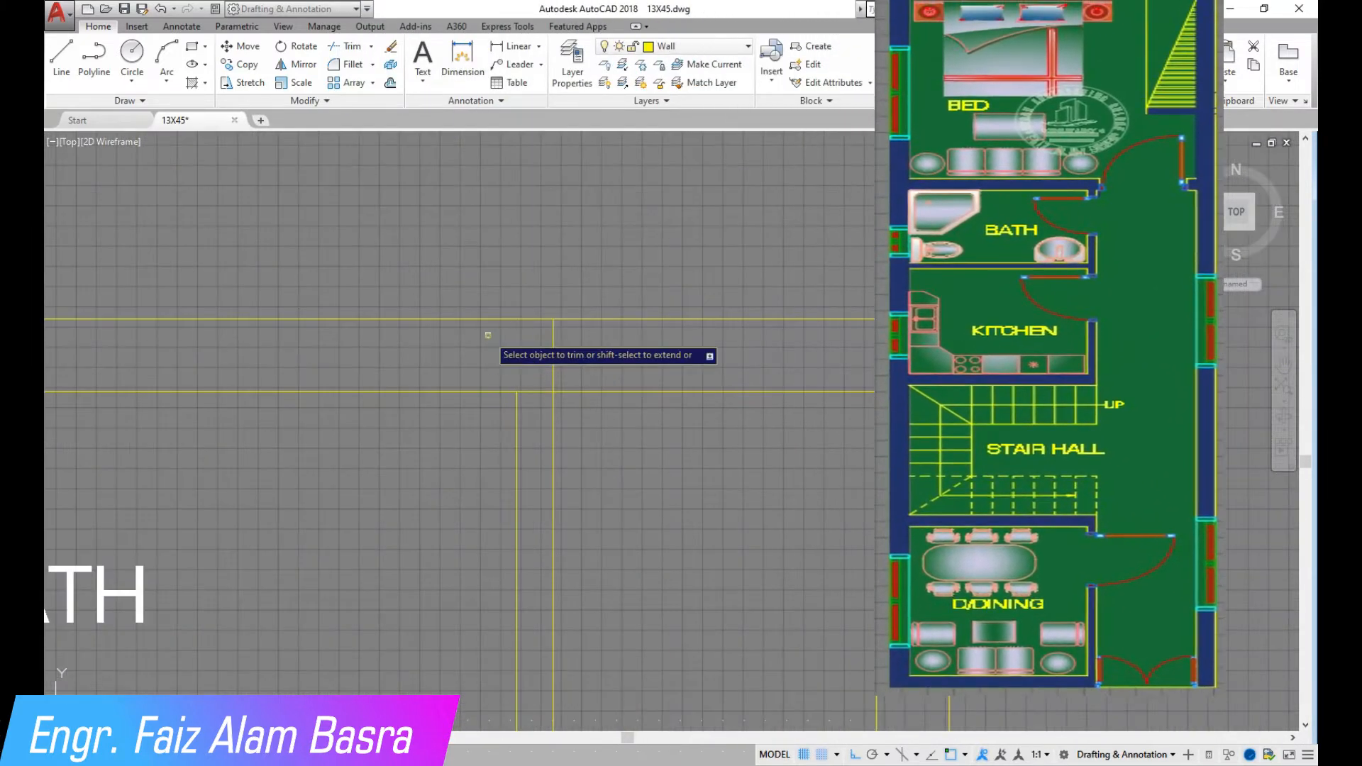
Trim the overlapping lines where the bath-kitchen wall meets the corridor partition to open the junction.
{"action": "scroll", "coordinate": [557, 435], "scroll_direction": "down", "scroll_amount": 3}
{"action": "scroll", "coordinate": [596, 441], "scroll_direction": "up", "scroll_amount": 5}
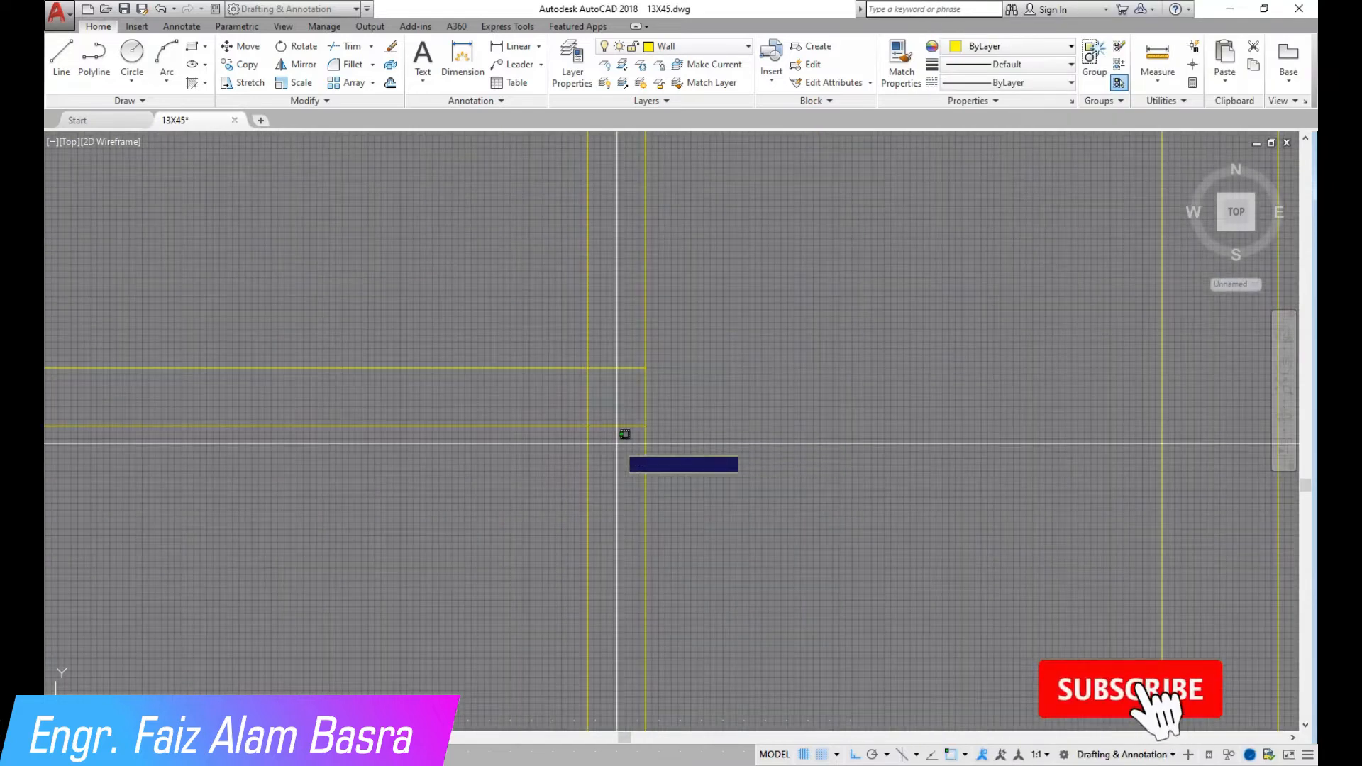
{"action": "left_click", "coordinate": [617, 444]}
{"action": "left_click", "coordinate": [609, 348]}
{"action": "left_click", "coordinate": [504, 392]}
{"action": "left_click", "coordinate": [592, 395]}
{"action": "left_click", "coordinate": [582, 395]}
{"action": "left_click", "coordinate": [608, 394]}
{"action": "left_click", "coordinate": [611, 394]}
{"action": "left_click", "coordinate": [570, 391]}
Trim the overlapping lines where the bath-kitchen wall meets the outer side wall.
{"action": "scroll", "coordinate": [738, 383], "scroll_direction": "down", "scroll_amount": 2}
{"action": "scroll", "coordinate": [186, 383], "scroll_direction": "up", "scroll_amount": 3}
{"action": "left_click", "coordinate": [240, 468]}
{"action": "left_click", "coordinate": [179, 303]}
{"action": "left_click", "coordinate": [346, 412]}
{"action": "left_click", "coordinate": [247, 371]}
{"action": "scroll", "coordinate": [257, 237], "scroll_direction": "down", "scroll_amount": 3}
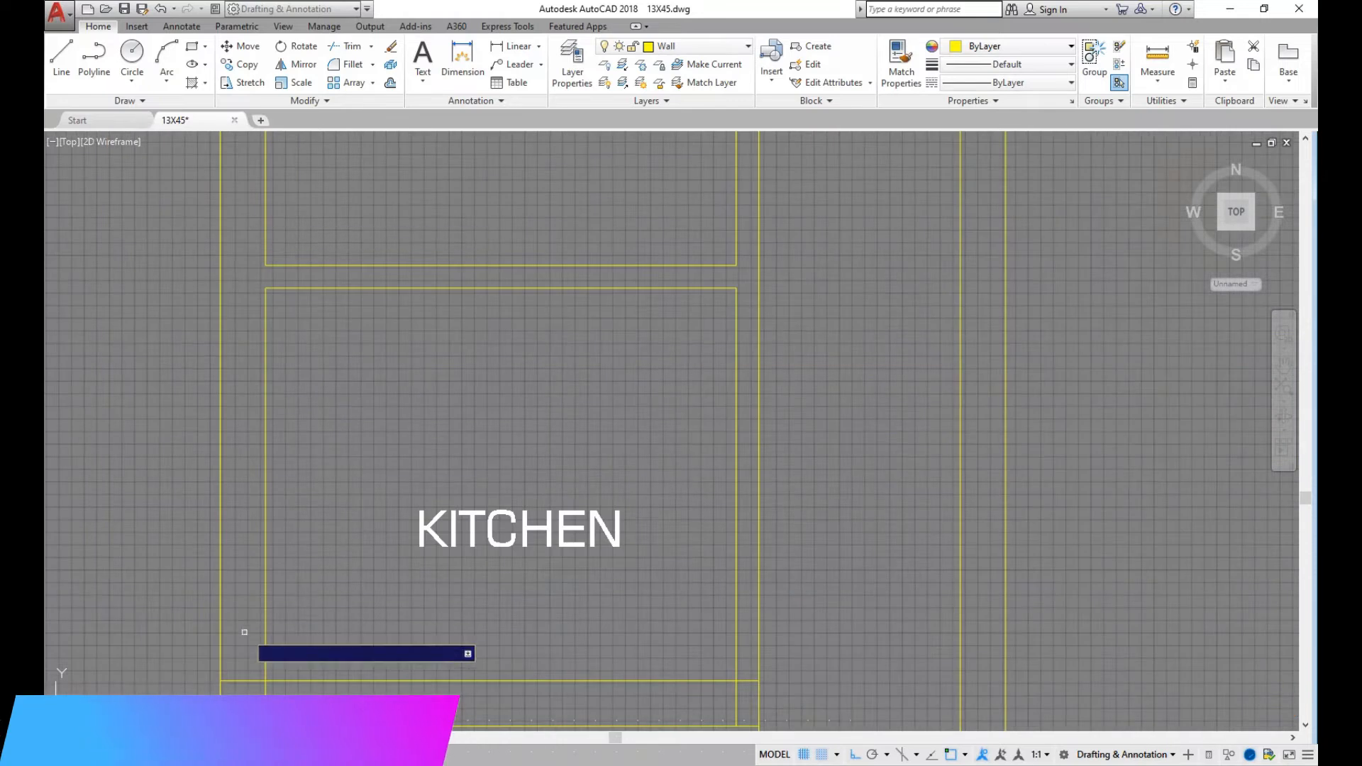
Trim the overlapping wall lines at the kitchen, stair hall and dining room junctions.
{"action": "scroll", "coordinate": [252, 561], "scroll_direction": "down", "scroll_amount": 2}
{"action": "scroll", "coordinate": [267, 322], "scroll_direction": "up", "scroll_amount": 5}
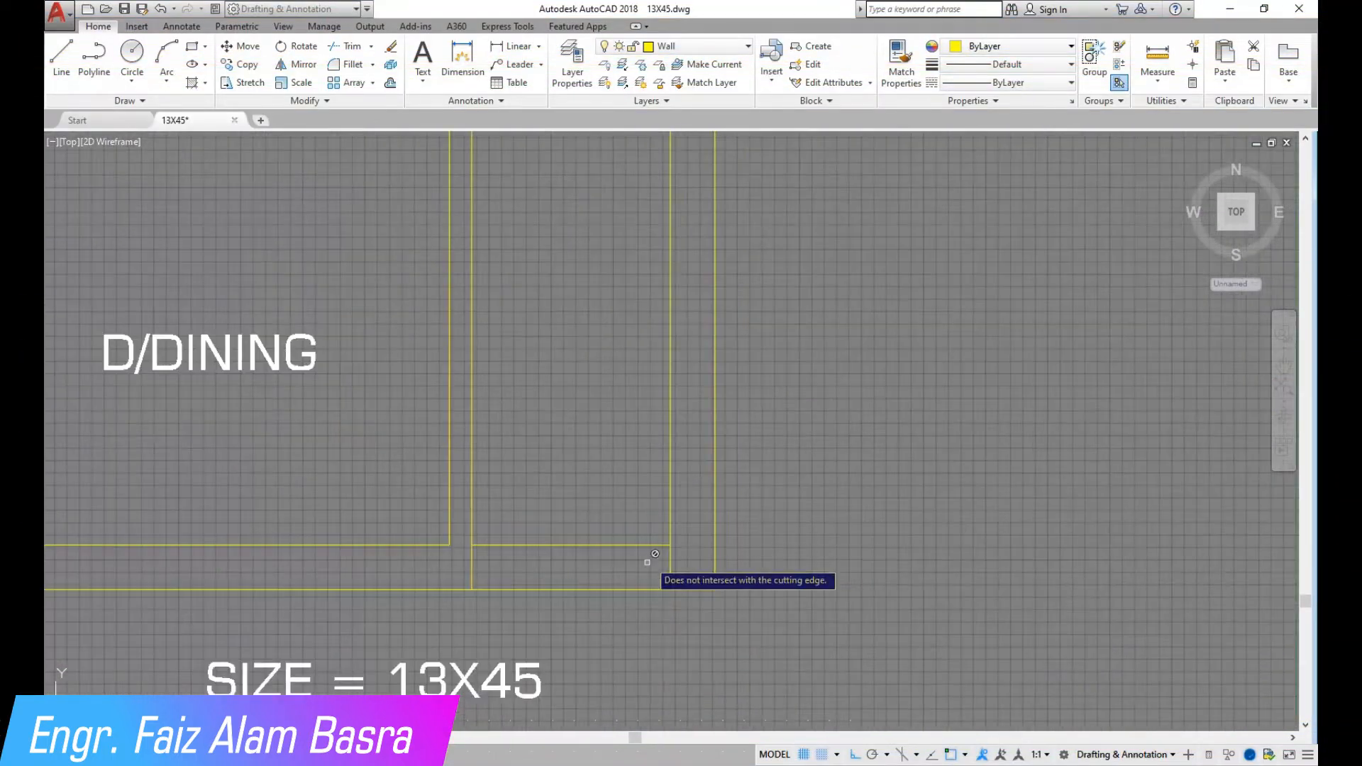
{"action": "scroll", "coordinate": [632, 596], "scroll_direction": "down", "scroll_amount": 4}
{"action": "scroll", "coordinate": [538, 306], "scroll_direction": "up", "scroll_amount": 5}
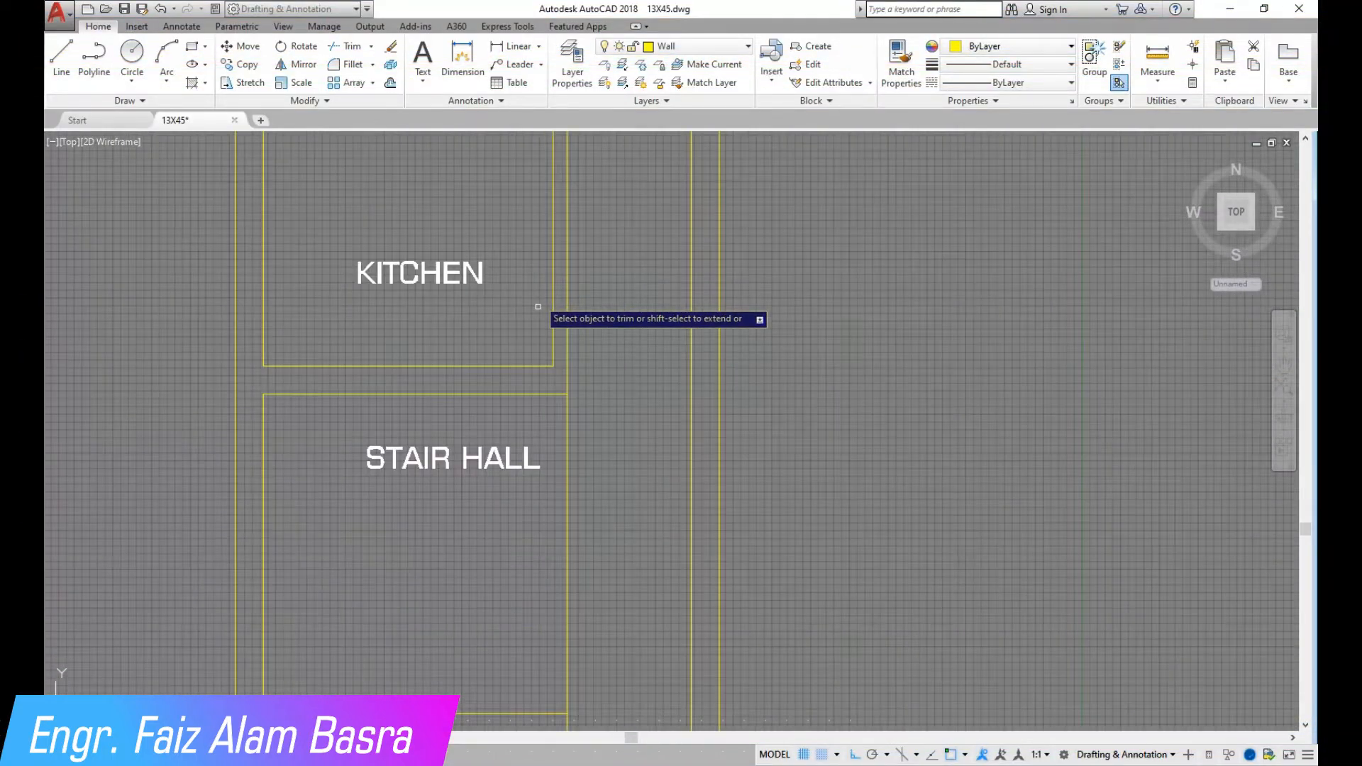
Erase the remaining partition line between the stair hall and the corridor.
{"action": "right_click", "coordinate": [599, 502]}
{"action": "left_click", "coordinate": [614, 509]}
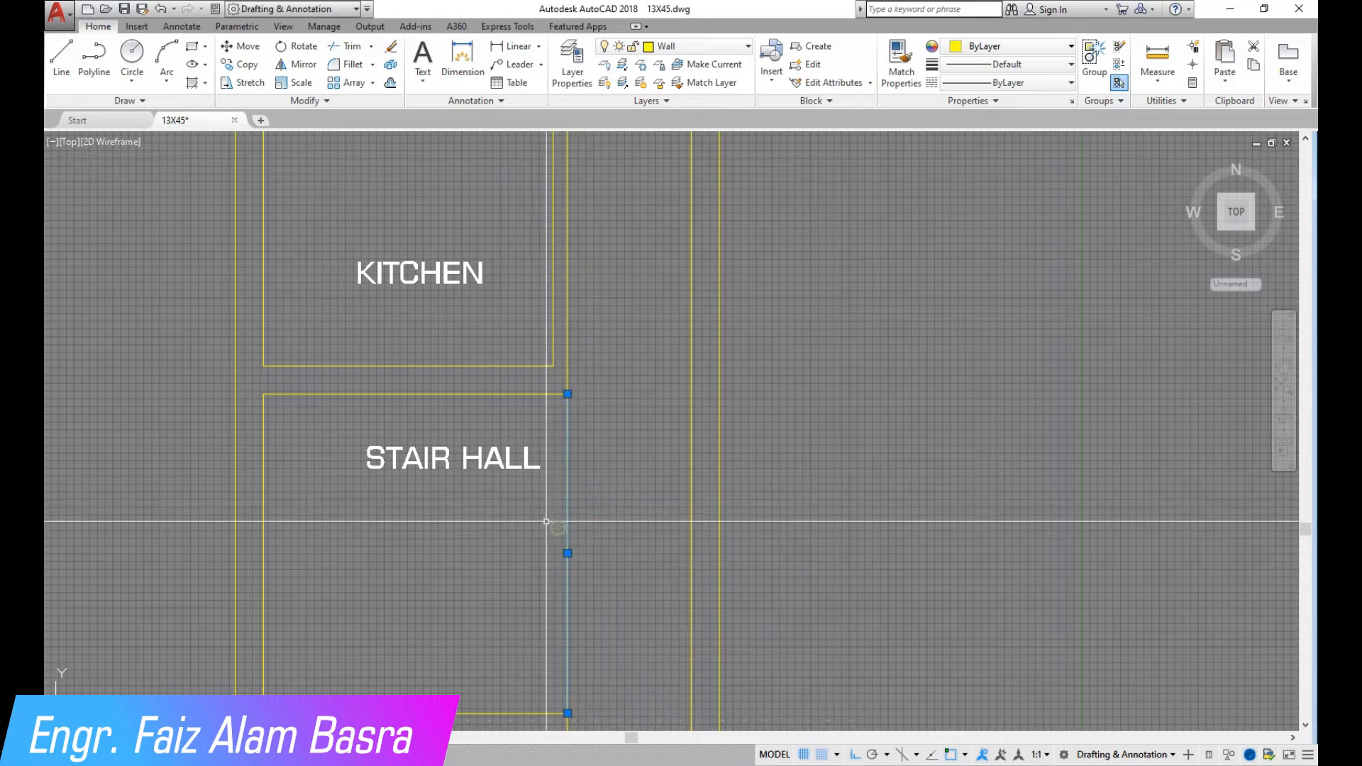
{"action": "scroll", "coordinate": [382, 447], "scroll_direction": "down", "scroll_amount": 3}
{"action": "scroll", "coordinate": [397, 305], "scroll_direction": "up", "scroll_amount": 2}
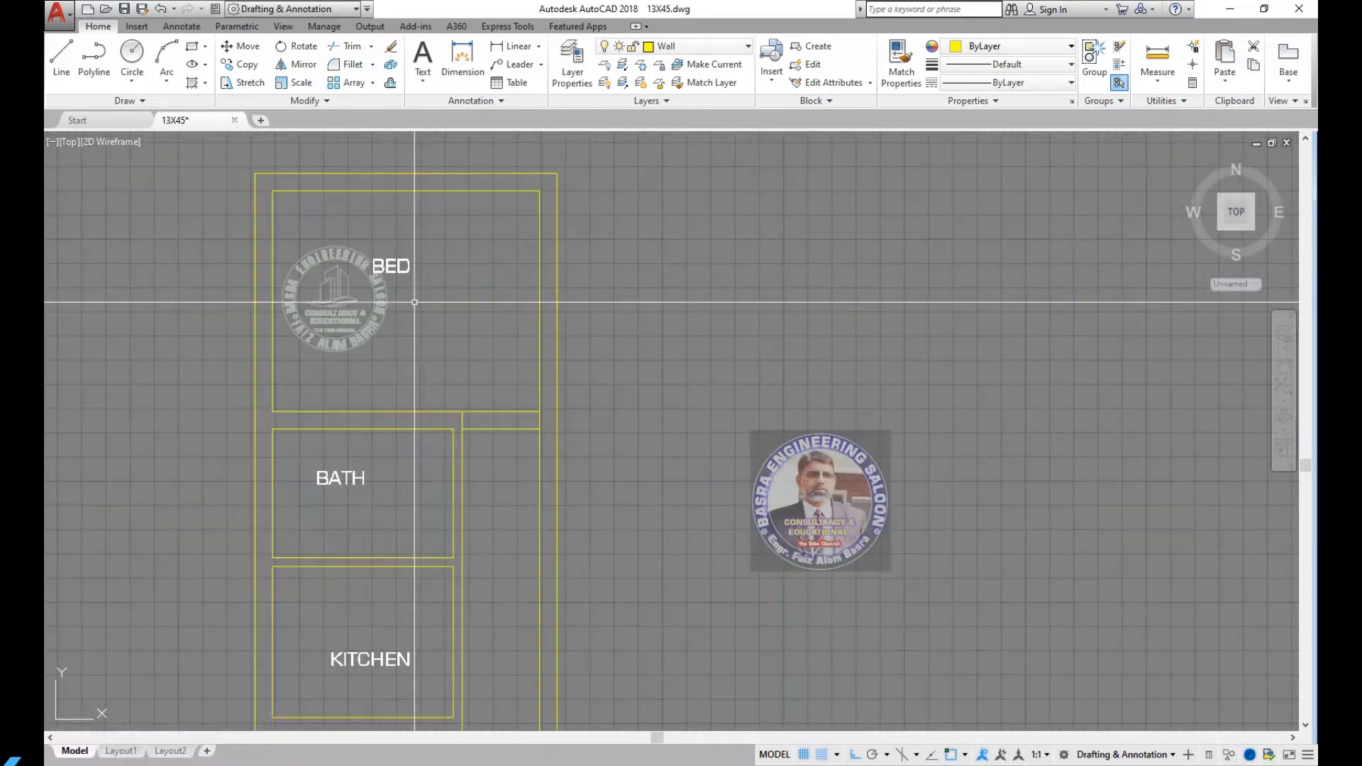
Add a linear dimension across the corridor just below the bedroom wall.
{"action": "scroll", "coordinate": [487, 447], "scroll_direction": "down", "scroll_amount": 2}
{"action": "scroll", "coordinate": [486, 436], "scroll_direction": "up", "scroll_amount": 2}
{"action": "left_click", "coordinate": [506, 49]}
{"action": "scroll", "coordinate": [466, 376], "scroll_direction": "up", "scroll_amount": 5}
{"action": "key", "text": "Return"}
{"action": "left_click", "coordinate": [511, 330]}
{"action": "left_click", "coordinate": [537, 424]}
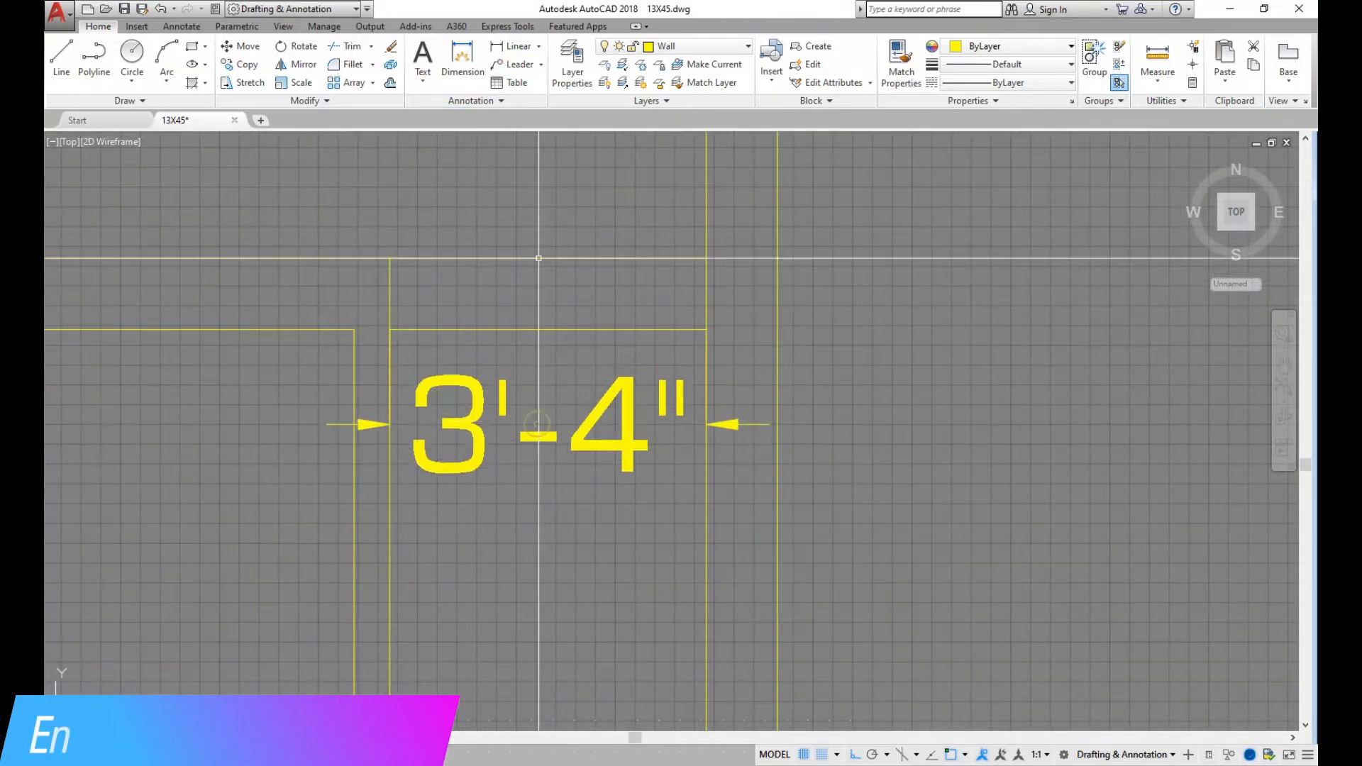
Stretch the corridor-side walls of the rooms inward to make the corridor 4' wide.
{"action": "scroll", "coordinate": [455, 198], "scroll_direction": "down", "scroll_amount": 5}
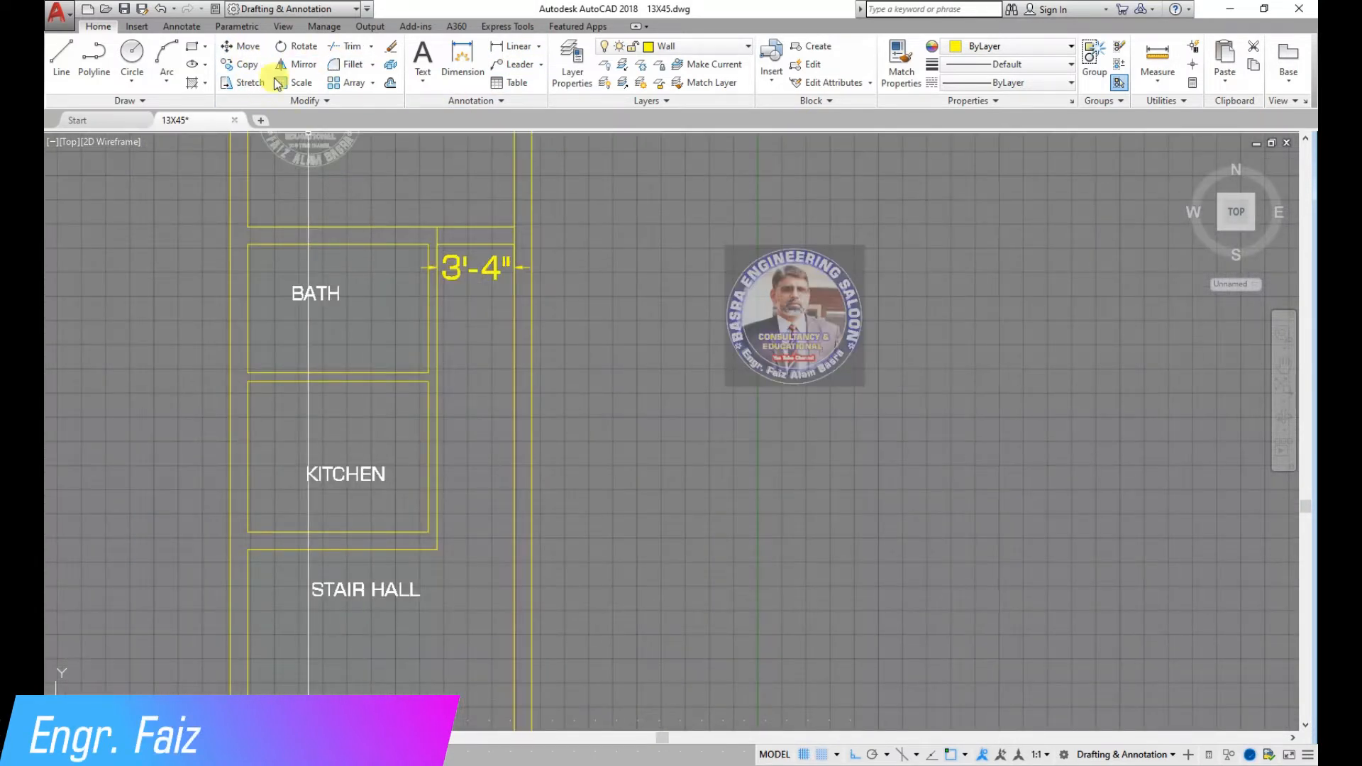
{"action": "left_click", "coordinate": [434, 539]}
{"action": "left_click", "coordinate": [395, 201]}
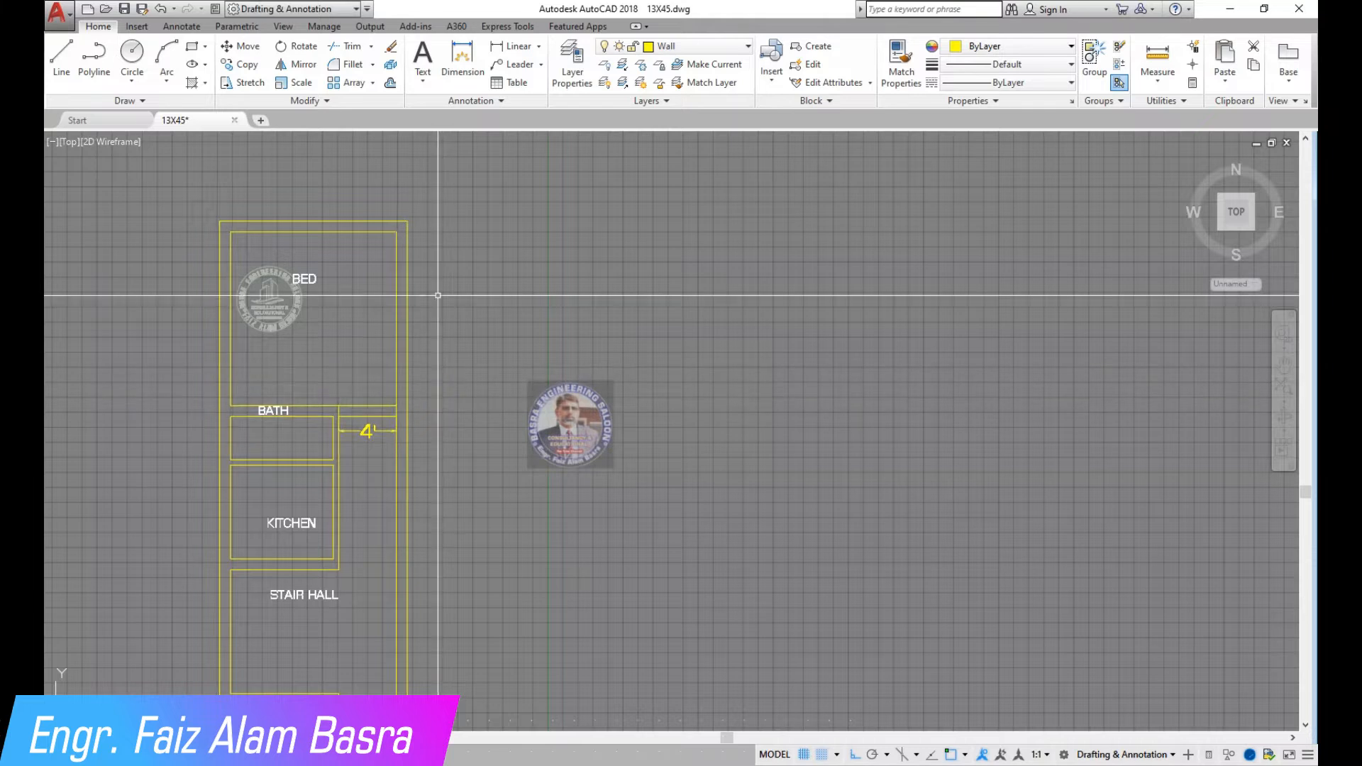
Stretch the bath deeper by shifting its lower wall, the kitchen and the stair hall walls downward toward the dining room.
{"action": "scroll", "coordinate": [408, 352], "scroll_direction": "down", "scroll_amount": 3}
{"action": "scroll", "coordinate": [365, 487], "scroll_direction": "up", "scroll_amount": 3}
{"action": "scroll", "coordinate": [395, 367], "scroll_direction": "down", "scroll_amount": 2}
{"action": "scroll", "coordinate": [384, 484], "scroll_direction": "up", "scroll_amount": 2}
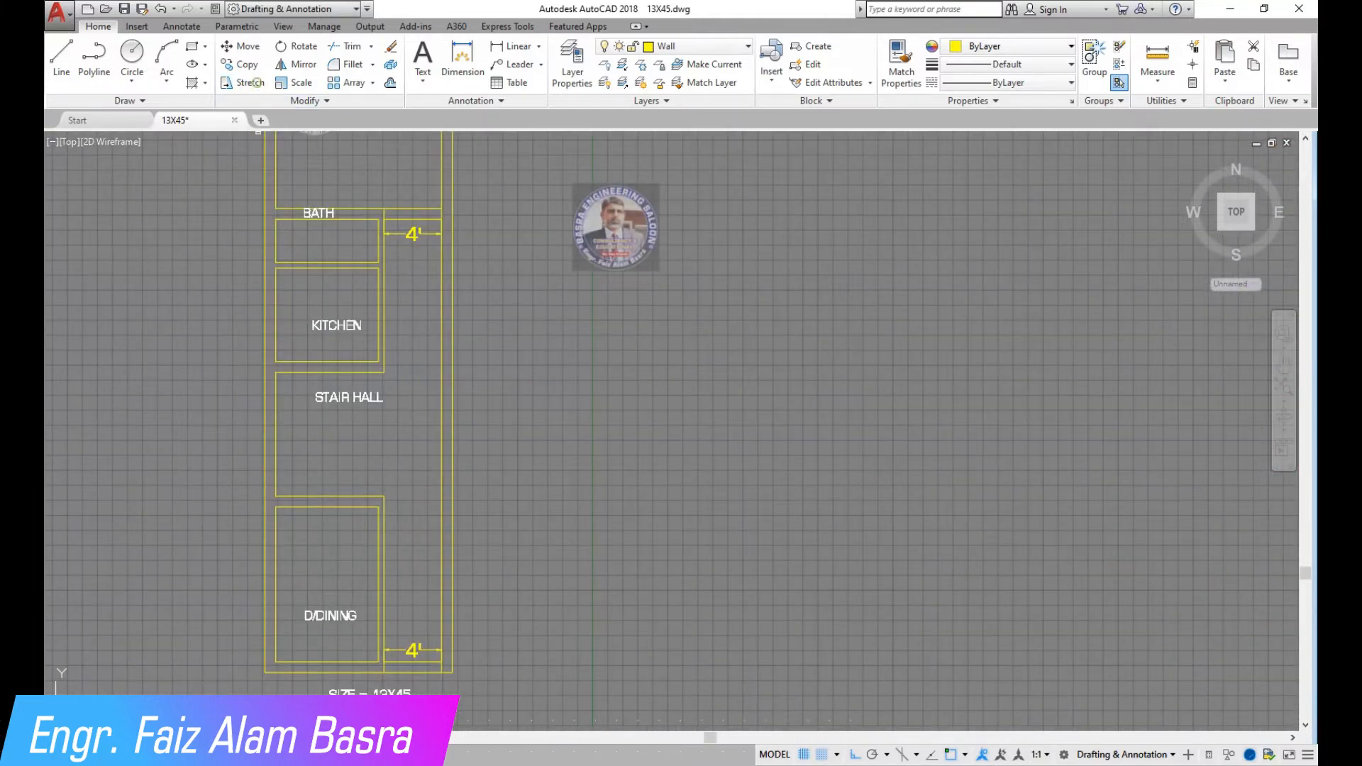
{"action": "left_click", "coordinate": [413, 531]}
{"action": "left_click", "coordinate": [241, 239]}
{"action": "right_click", "coordinate": [206, 277]}
{"action": "left_click", "coordinate": [206, 276]}
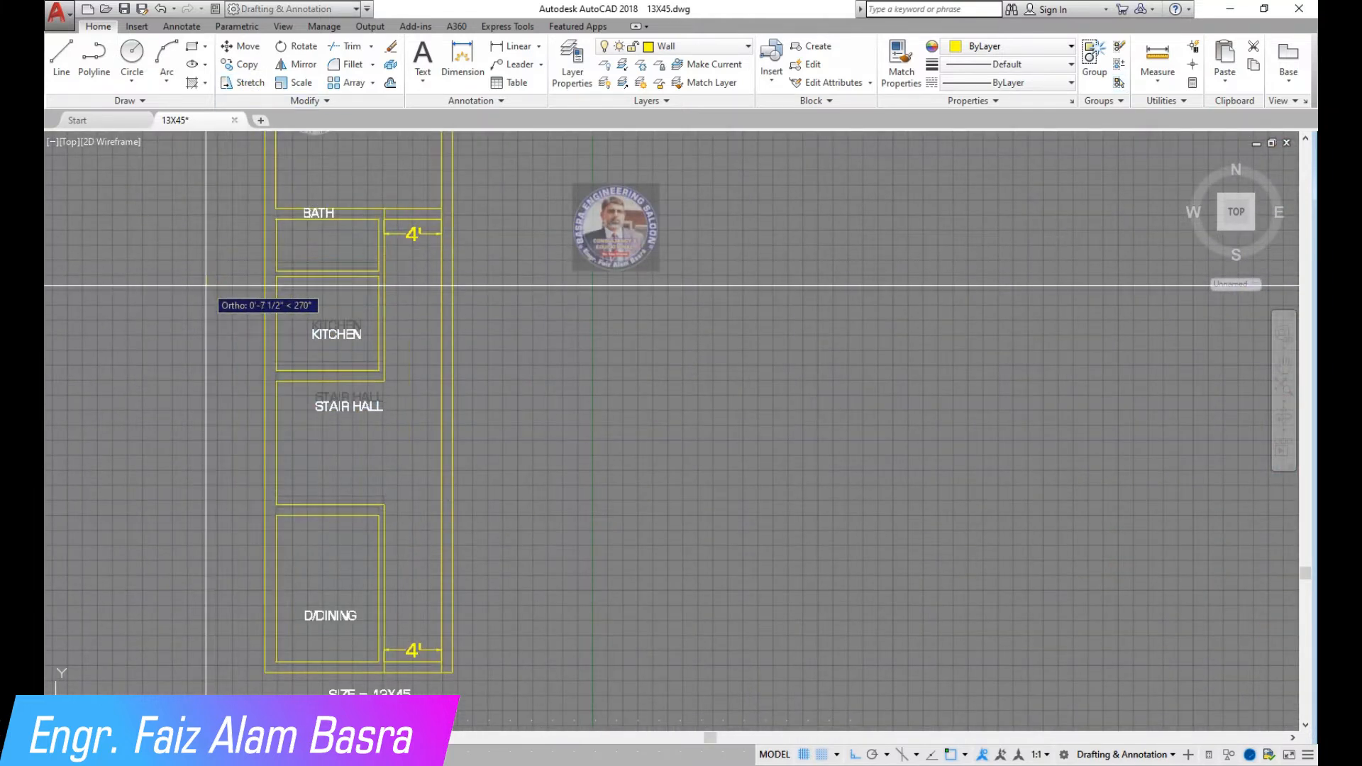
{"action": "left_click", "coordinate": [214, 293]}
Move the BATH label down into the middle of the bath.
{"action": "left_click", "coordinate": [240, 51]}
{"action": "scroll", "coordinate": [296, 217], "scroll_direction": "up", "scroll_amount": 4}
{"action": "left_click", "coordinate": [324, 211]}
{"action": "right_click", "coordinate": [356, 268]}
{"action": "left_click", "coordinate": [357, 268]}
{"action": "left_click", "coordinate": [375, 379]}
Delete the 4' corridor width dimensions.
{"action": "scroll", "coordinate": [382, 279], "scroll_direction": "down", "scroll_amount": 2}
{"action": "scroll", "coordinate": [382, 280], "scroll_direction": "down", "scroll_amount": 2}
{"action": "left_click", "coordinate": [466, 271]}
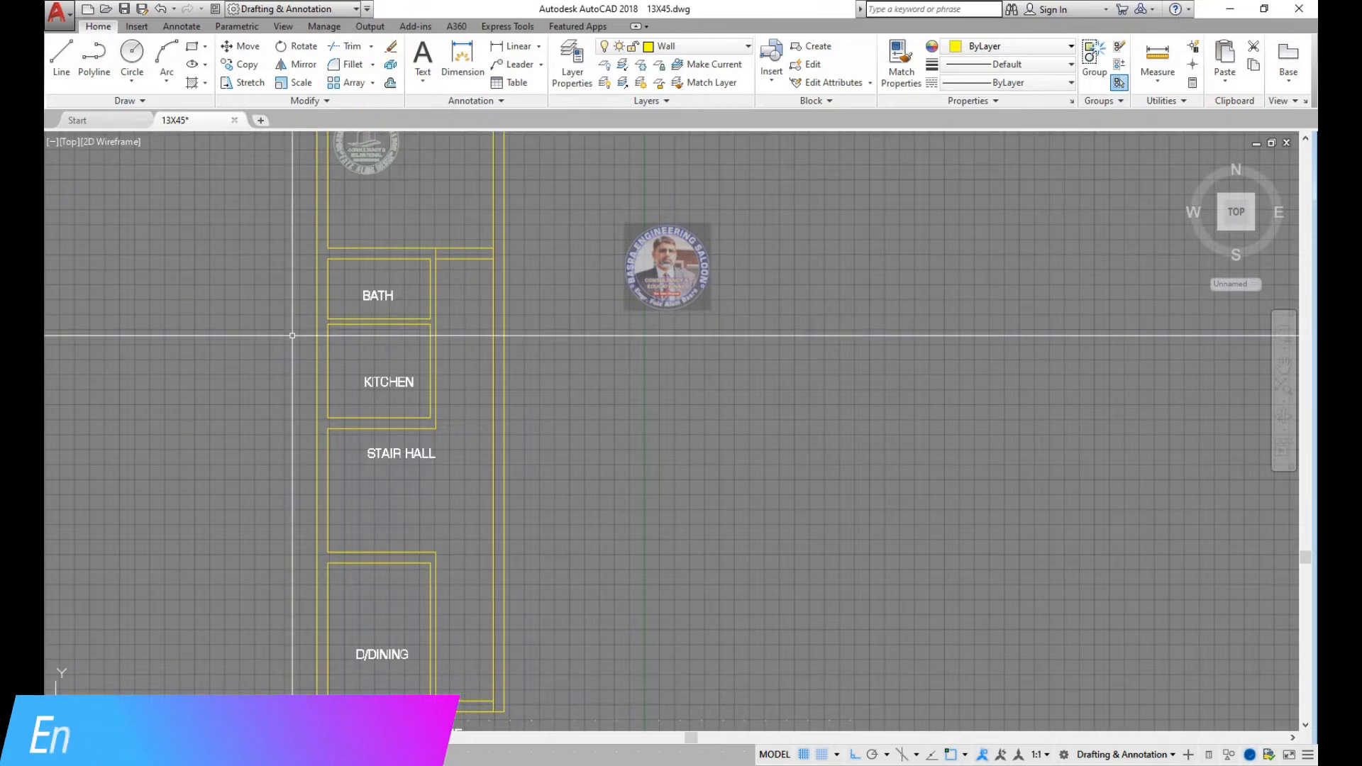
{"action": "scroll", "coordinate": [344, 304], "scroll_direction": "up", "scroll_amount": 2}
{"action": "scroll", "coordinate": [342, 304], "scroll_direction": "down", "scroll_amount": 2}
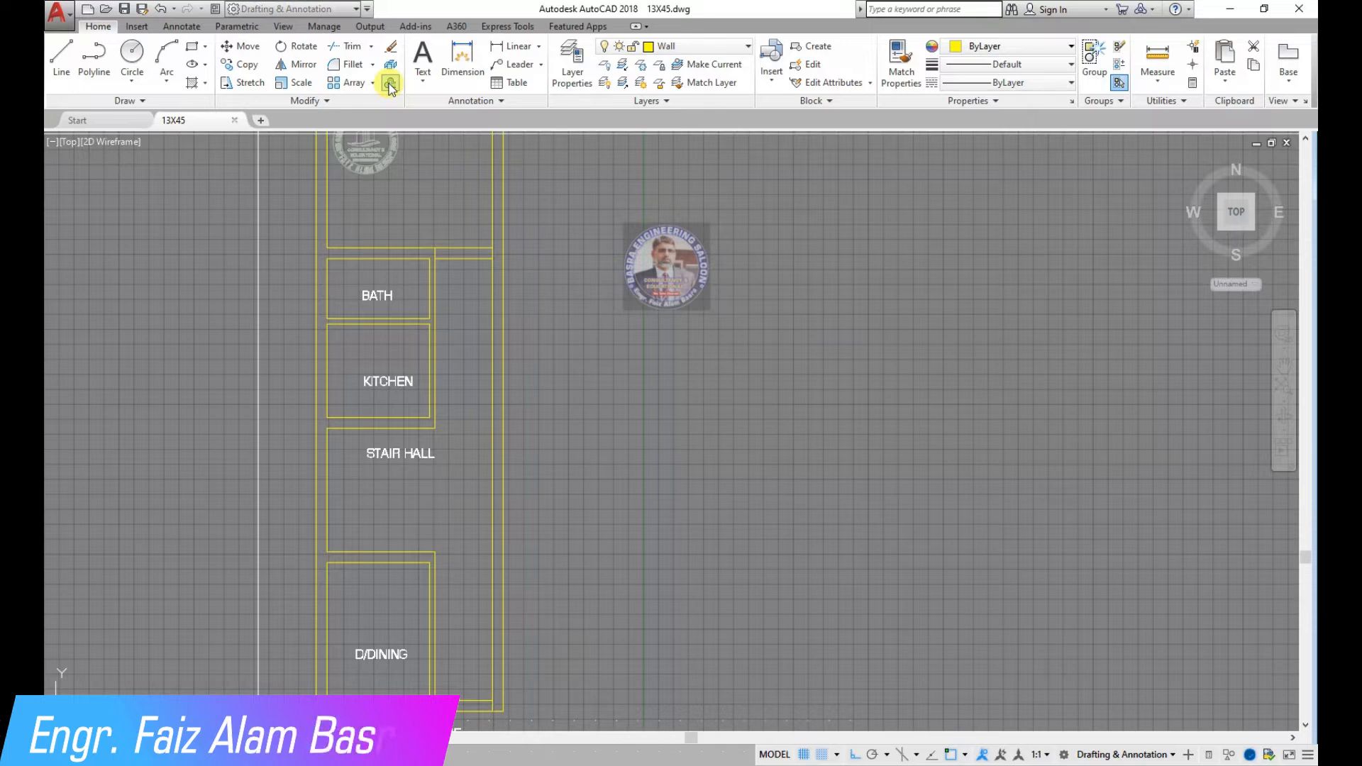
Offset the corridor's outer-side inner wall line and the upper inner lines of the bath and kitchen 4.5" inward.
{"action": "left_click", "coordinate": [283, 27]}
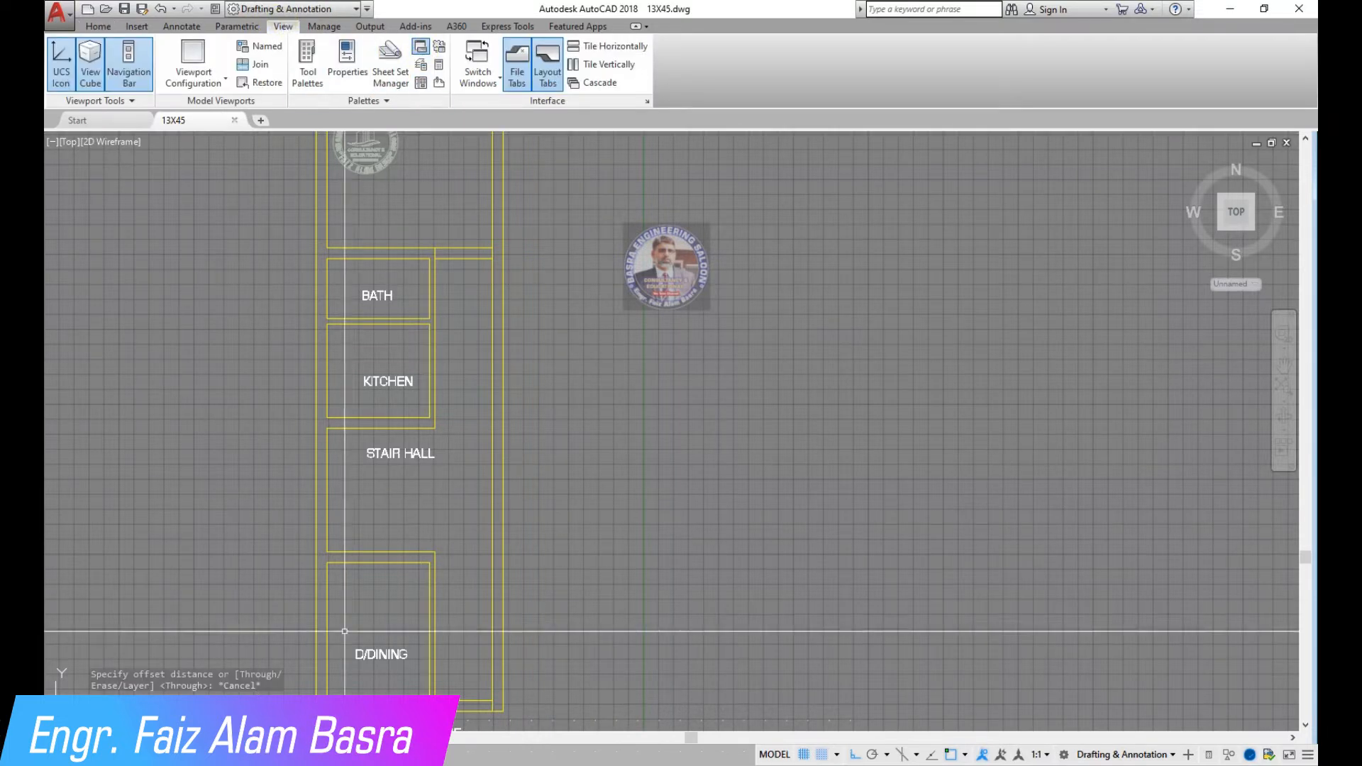
{"action": "left_click", "coordinate": [98, 26]}
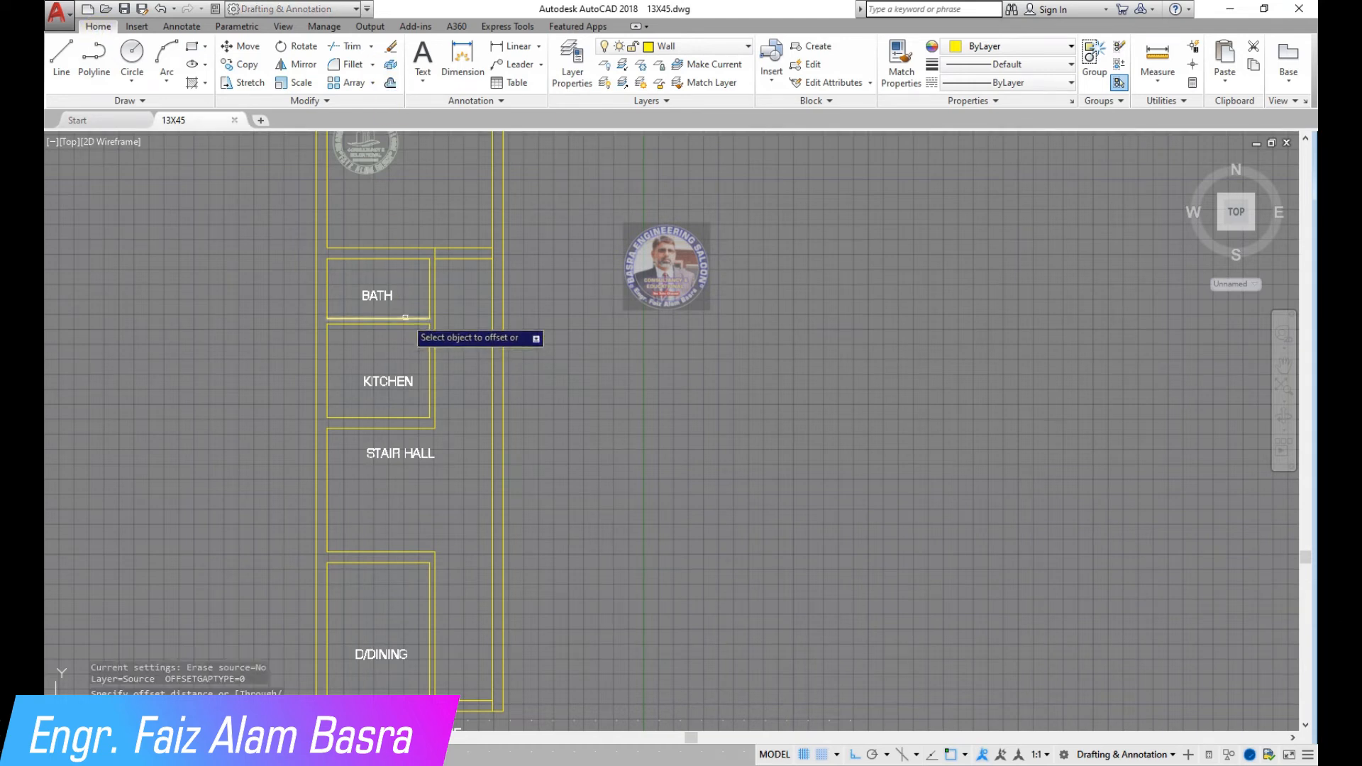
{"action": "scroll", "coordinate": [493, 218], "scroll_direction": "up", "scroll_amount": 4}
{"action": "left_click", "coordinate": [493, 232]}
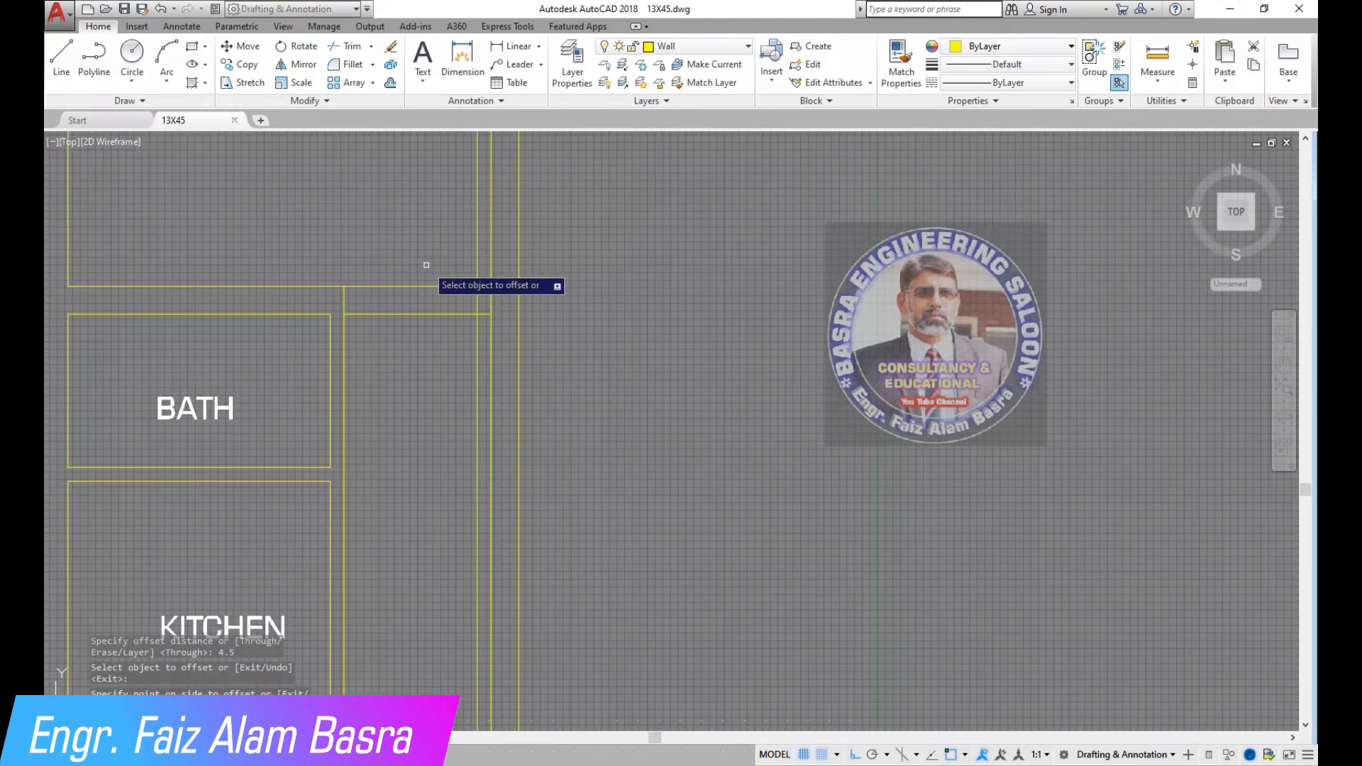
{"action": "left_click", "coordinate": [312, 315]}
{"action": "left_click", "coordinate": [316, 383]}
{"action": "left_click", "coordinate": [310, 483]}
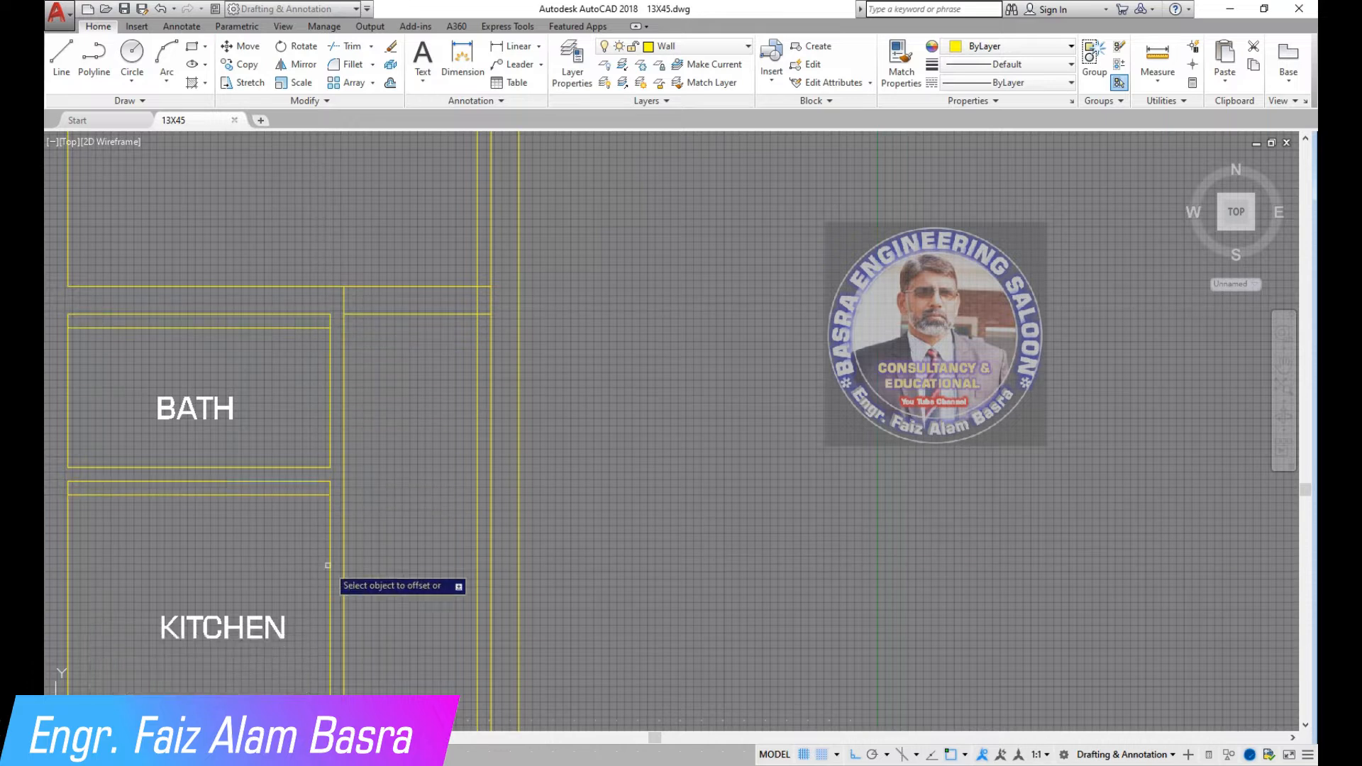
{"action": "left_click", "coordinate": [330, 563]}
Offset the dining room's upper inner wall line 4.5" into the room.
{"action": "scroll", "coordinate": [394, 300], "scroll_direction": "down", "scroll_amount": 2}
{"action": "scroll", "coordinate": [316, 539], "scroll_direction": "up", "scroll_amount": 2}
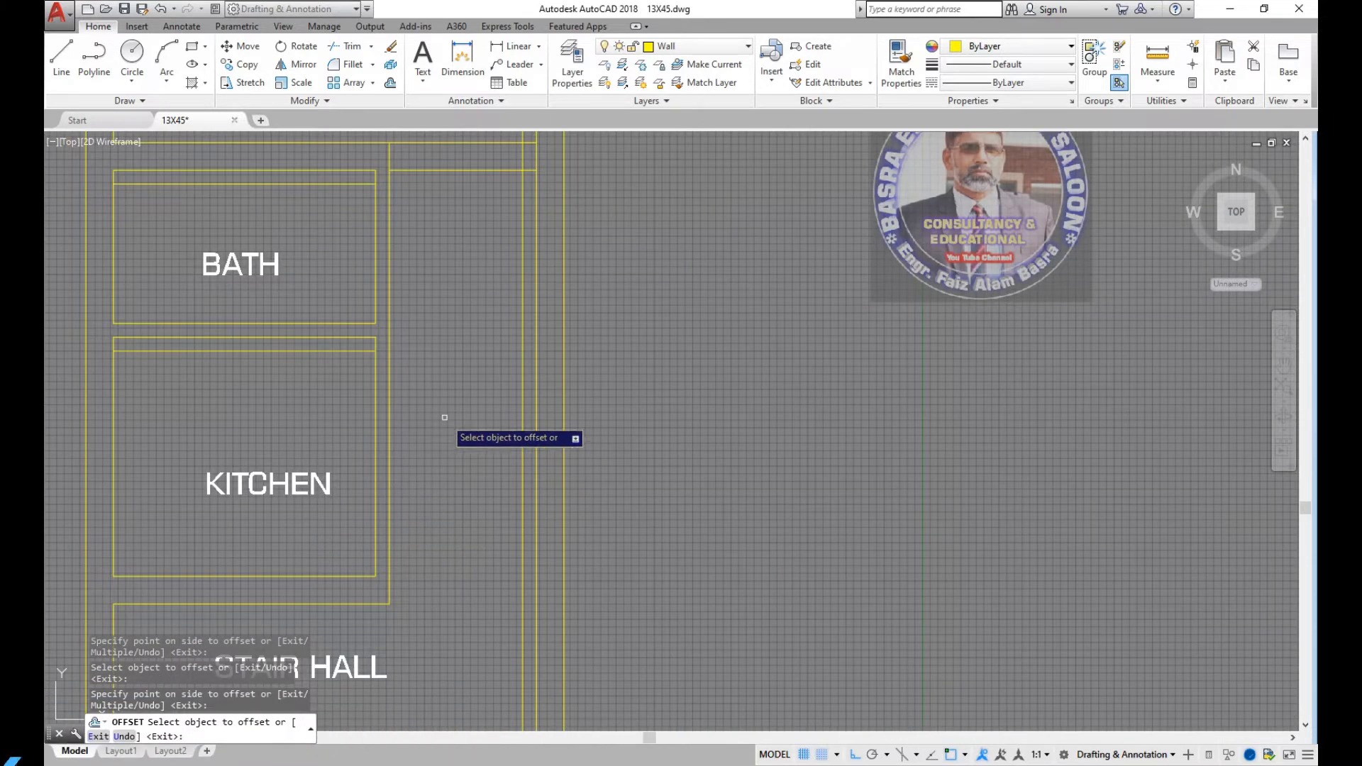
{"action": "scroll", "coordinate": [433, 493], "scroll_direction": "down", "scroll_amount": 2}
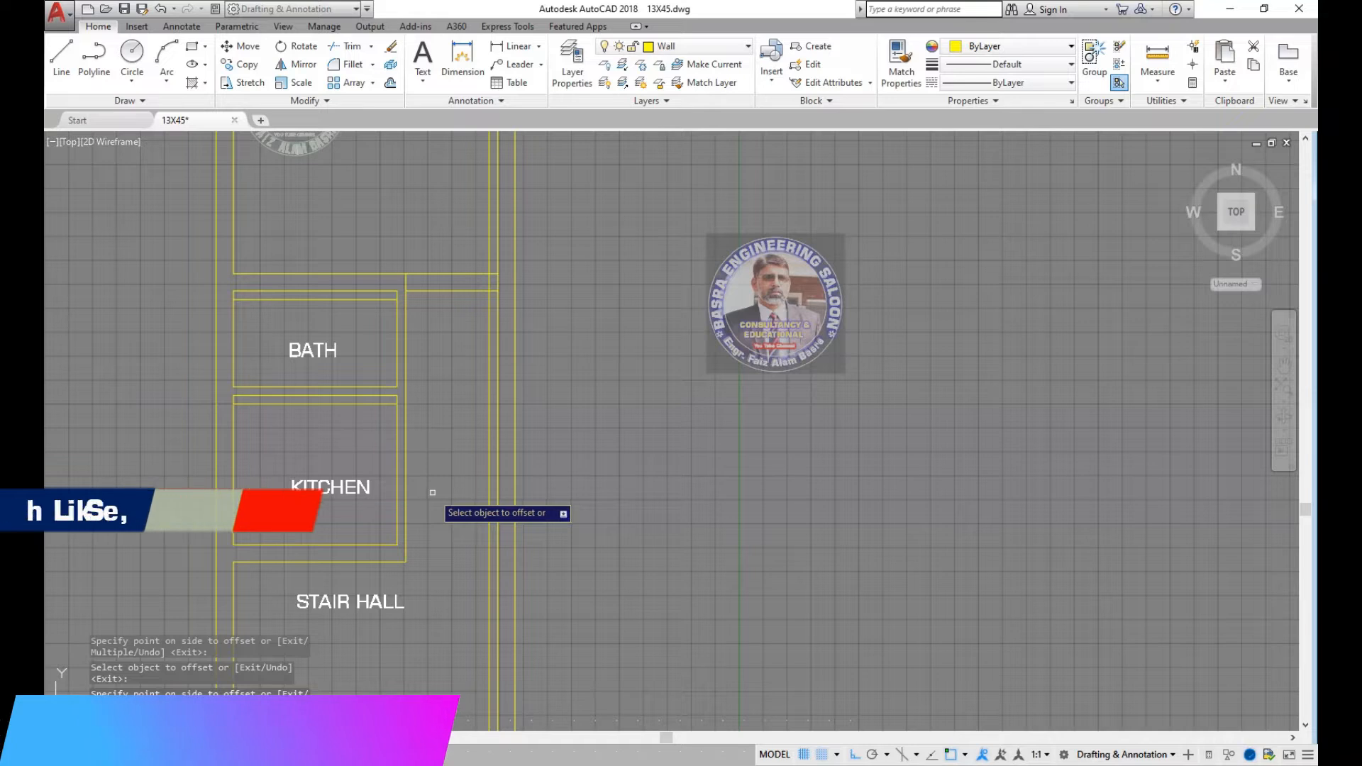
{"action": "scroll", "coordinate": [433, 492], "scroll_direction": "down", "scroll_amount": 3}
{"action": "scroll", "coordinate": [434, 455], "scroll_direction": "up", "scroll_amount": 5}
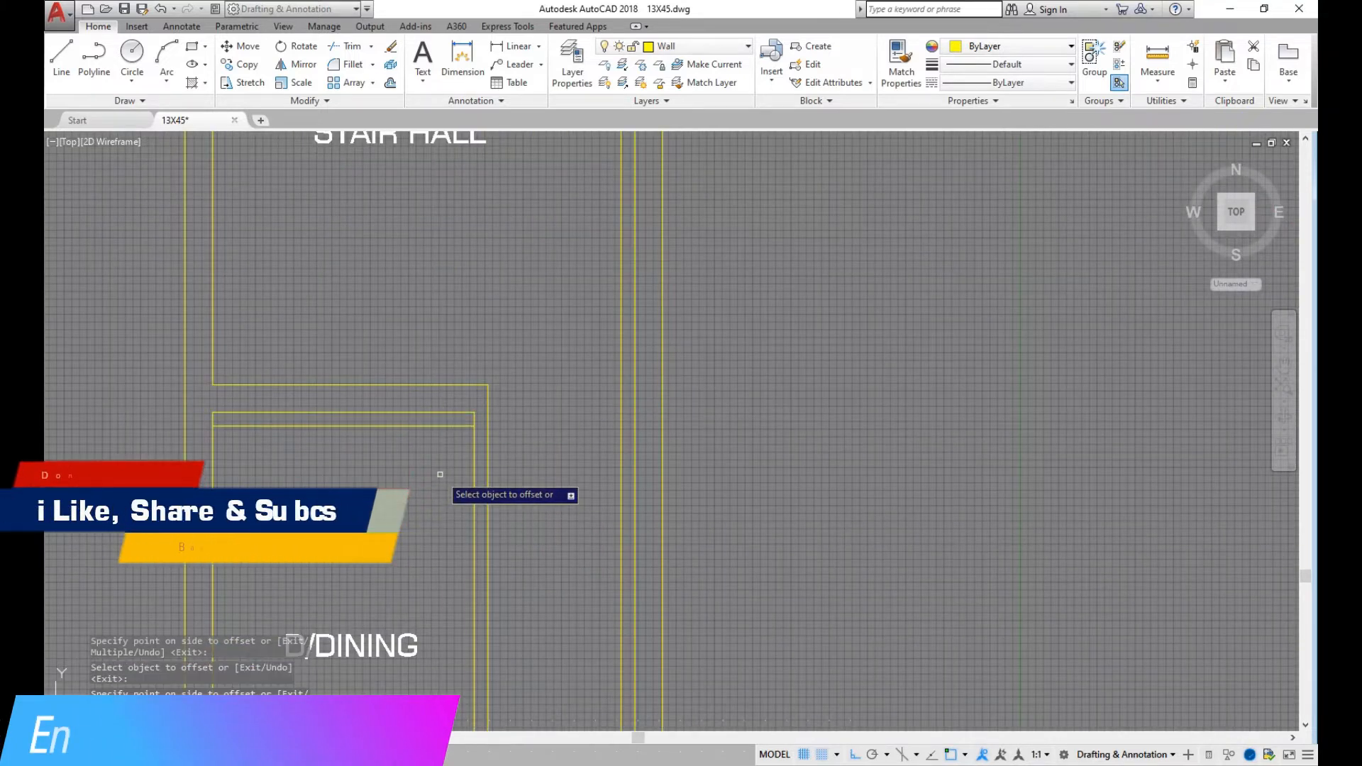
Offset the 4.5" jamb lines of the dining room and bedroom doors by 42" for the door widths.
{"action": "key", "text": "Return"}
{"action": "key", "text": "Return"}
{"action": "key", "text": "Return"}
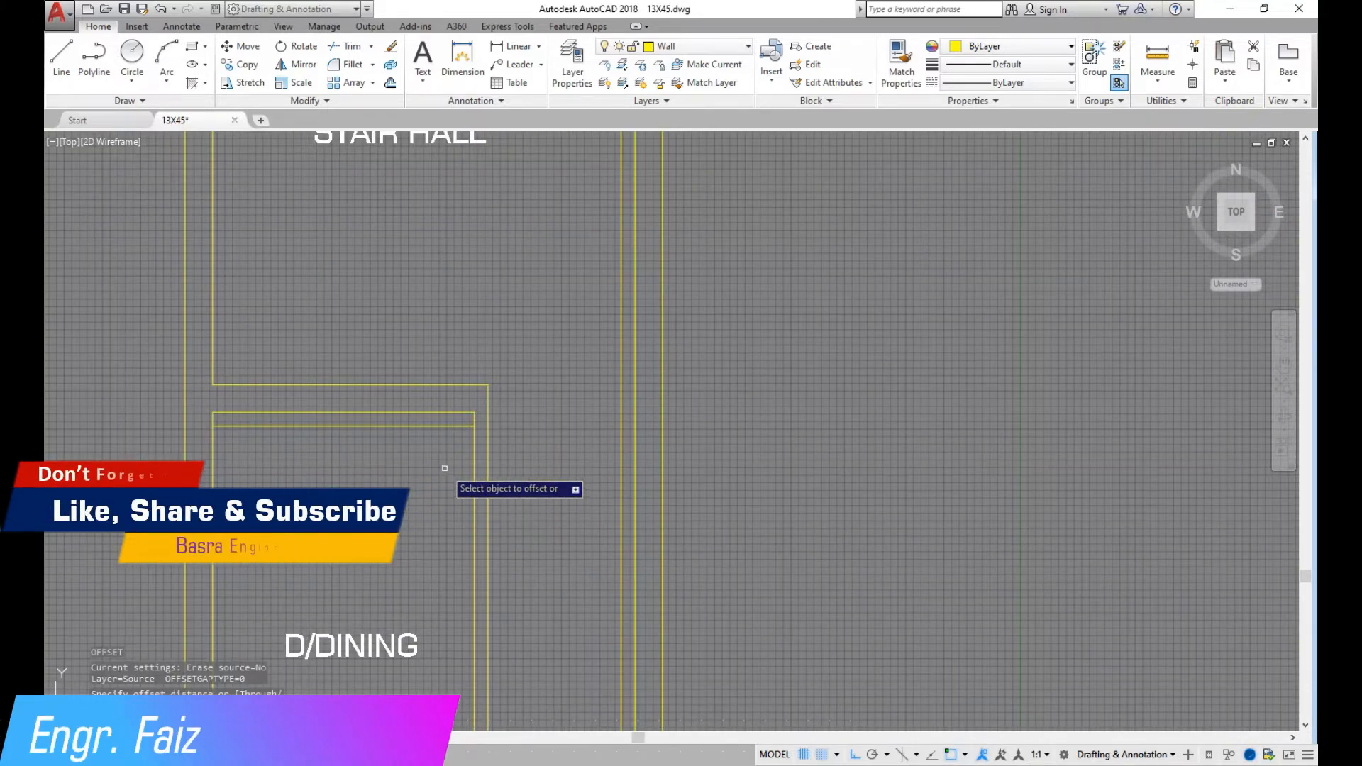
{"action": "scroll", "coordinate": [405, 411], "scroll_direction": "down", "scroll_amount": 7}
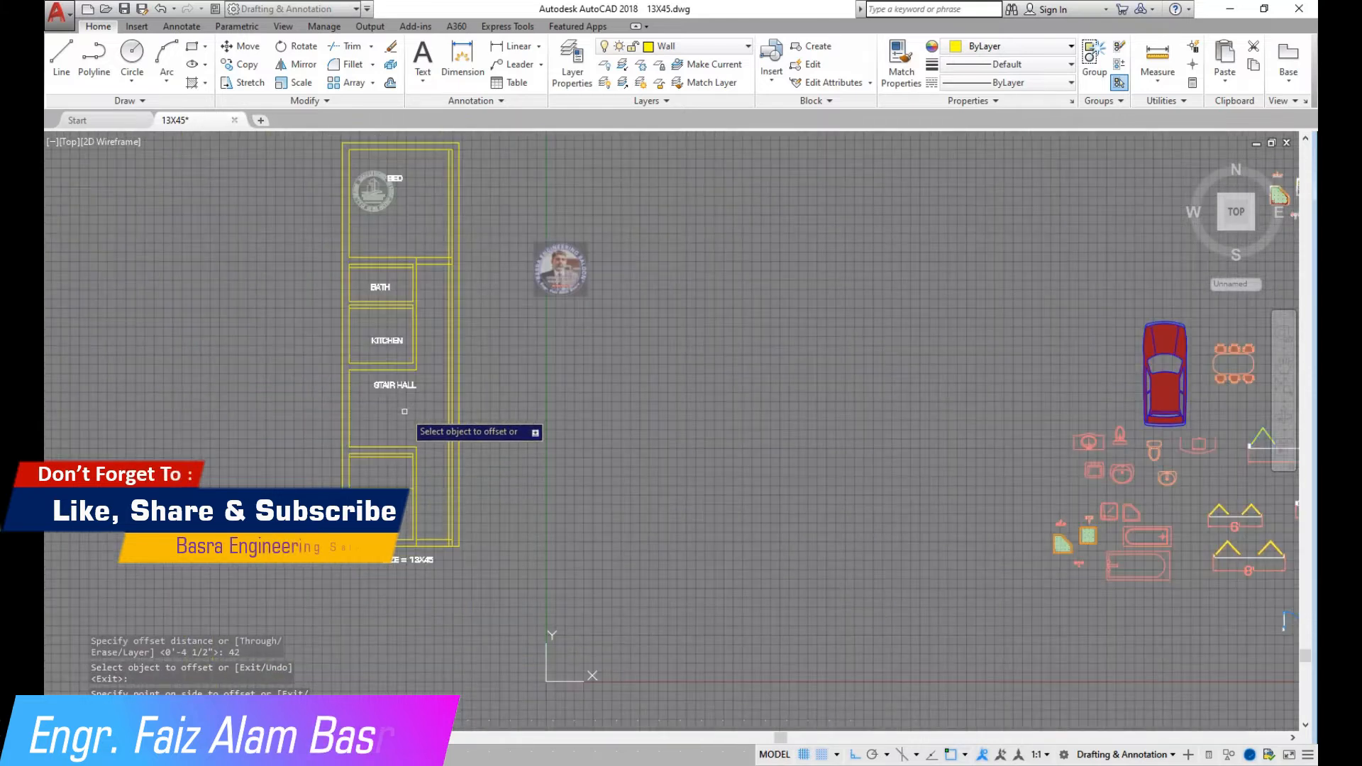
{"action": "scroll", "coordinate": [431, 288], "scroll_direction": "up", "scroll_amount": 6}
{"action": "left_click", "coordinate": [430, 290]}
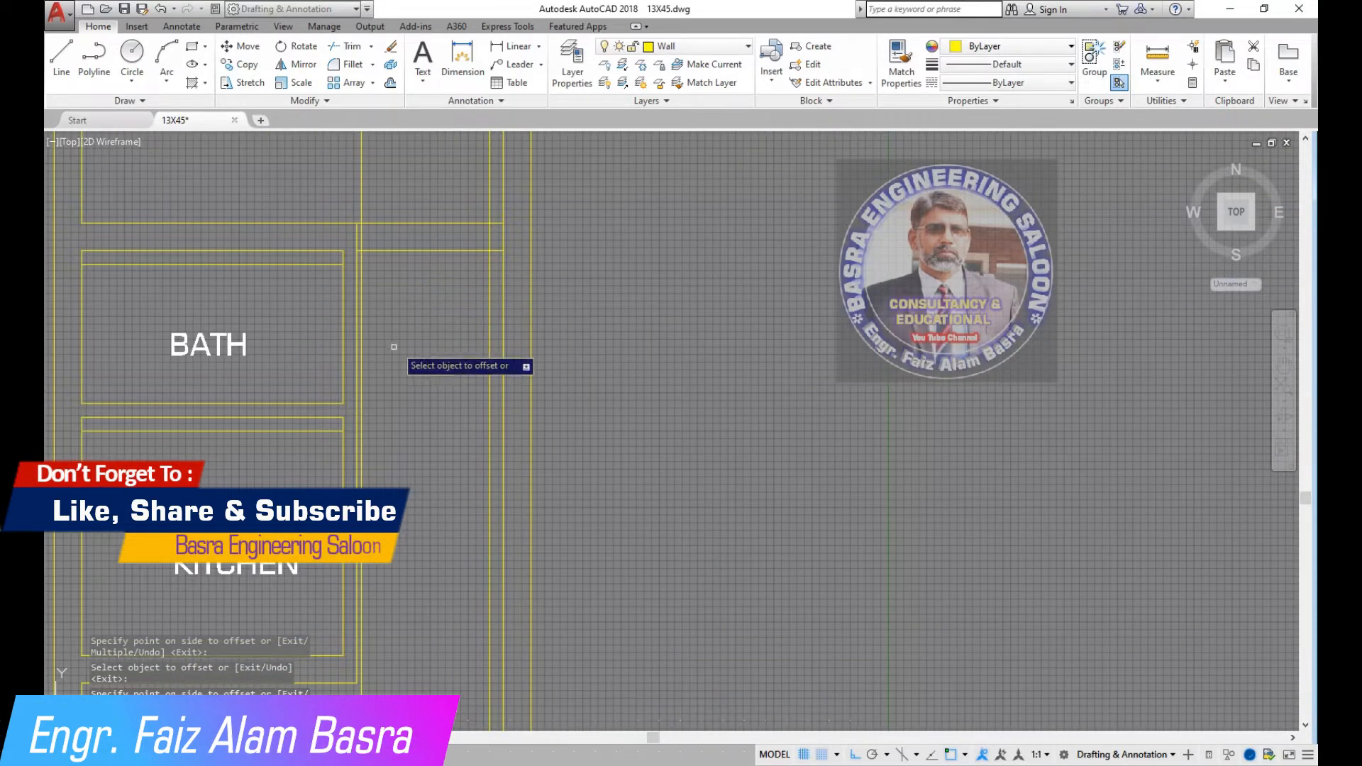
Offset the bath's door jamb line 2'-6" downward to mark the door width.
{"action": "key", "text": "Return"}
{"action": "key", "text": "Return"}
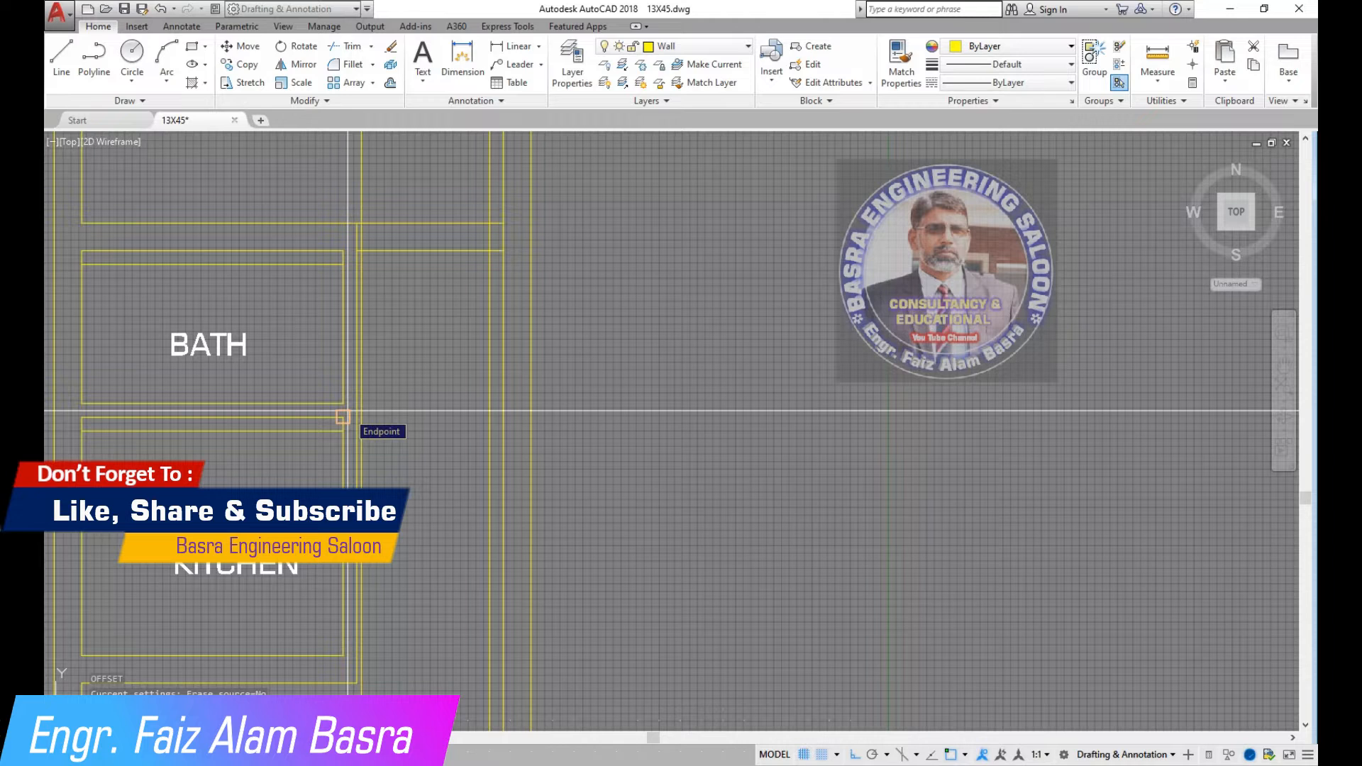
{"action": "type", "text": "3"}
{"action": "key", "text": "Return"}
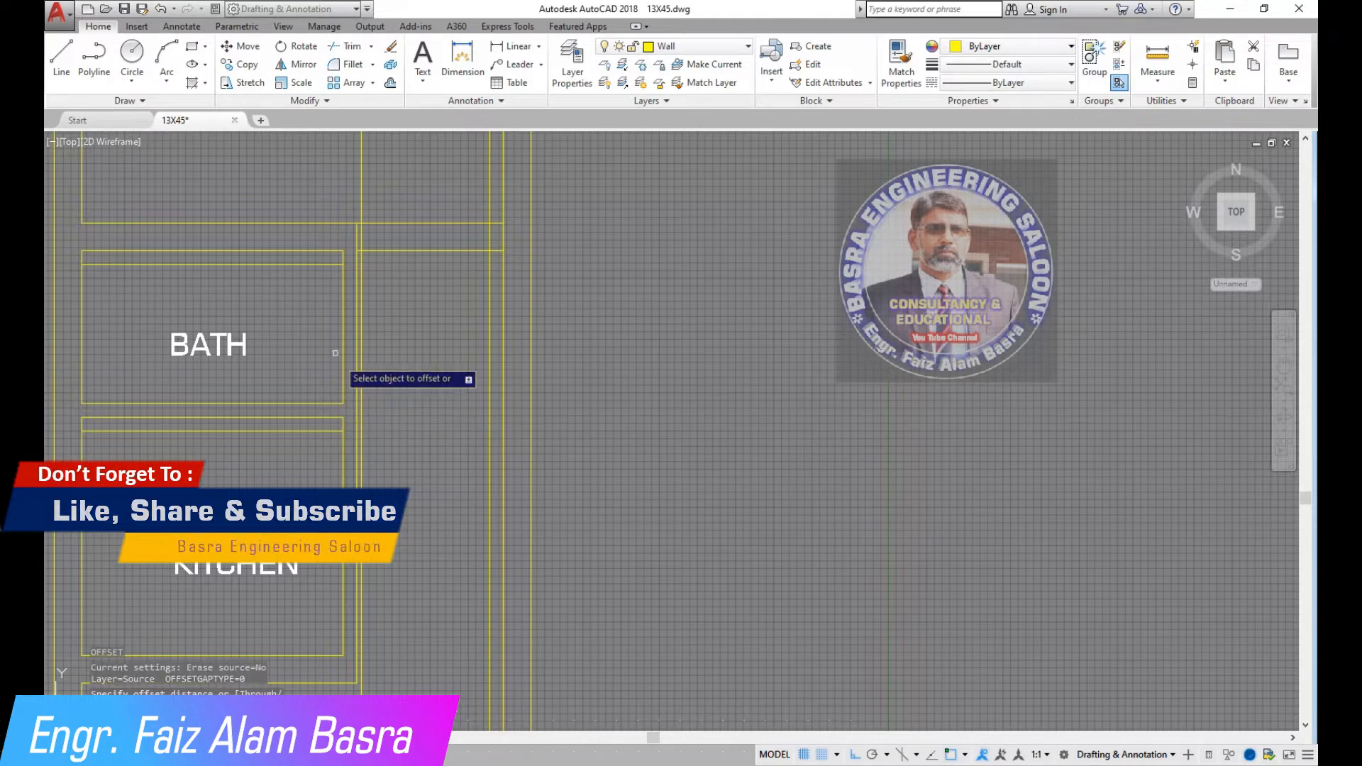
{"action": "left_click", "coordinate": [302, 263]}
{"action": "left_click", "coordinate": [311, 325]}
Offset the kitchen's door jamb line 36" downward to mark the door width, and end the offset command.
{"action": "key", "text": "Return"}
{"action": "key", "text": "Return"}
{"action": "type", "text": "3'"}
{"action": "key", "text": "Return"}
{"action": "scroll", "coordinate": [404, 358], "scroll_direction": "down", "scroll_amount": 4}
{"action": "scroll", "coordinate": [406, 309], "scroll_direction": "up", "scroll_amount": 4}
{"action": "scroll", "coordinate": [402, 308], "scroll_direction": "down", "scroll_amount": 6}
{"action": "scroll", "coordinate": [360, 525], "scroll_direction": "up", "scroll_amount": 4}
{"action": "right_click", "coordinate": [355, 491]}
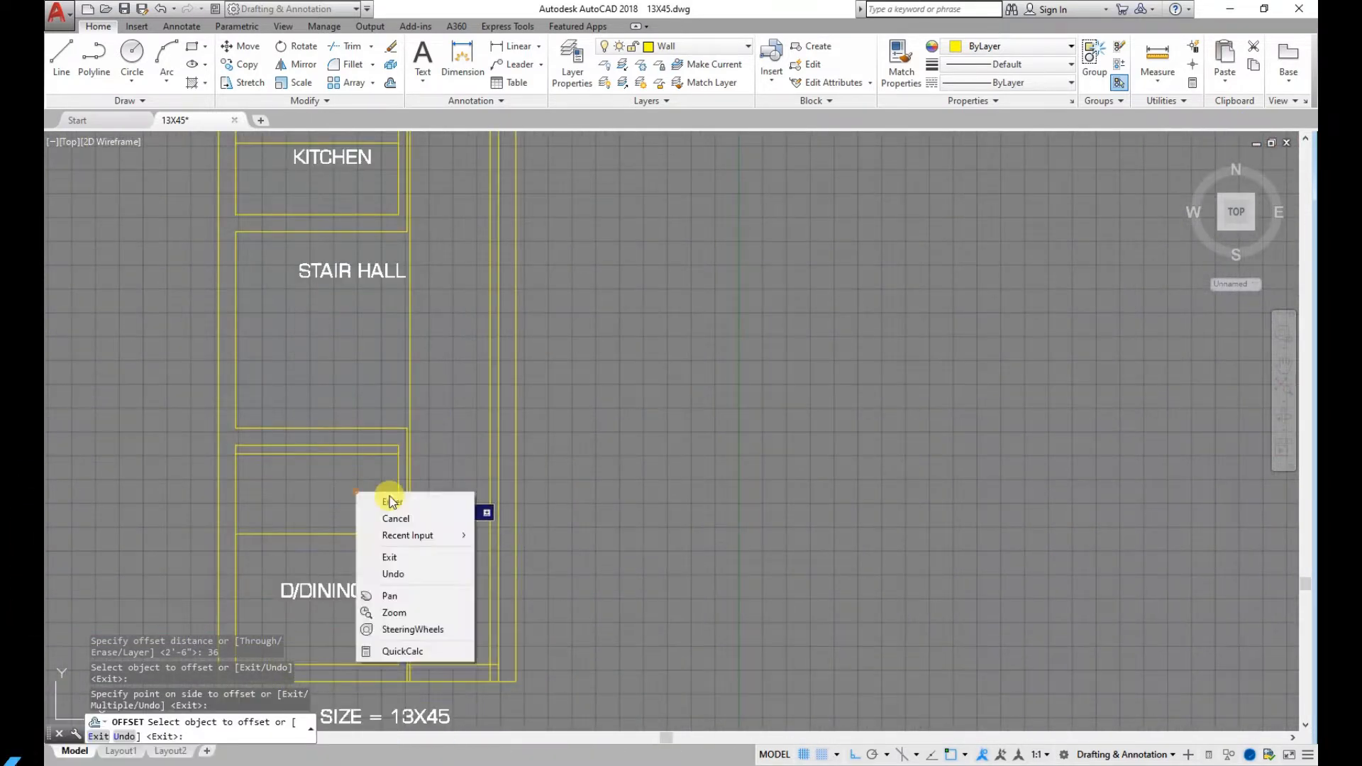
{"action": "left_click", "coordinate": [386, 498]}
Extend the dining room's door jamb lines to the corridor face of the partition.
{"action": "right_click", "coordinate": [387, 324]}
{"action": "scroll", "coordinate": [354, 578], "scroll_direction": "up", "scroll_amount": 3}
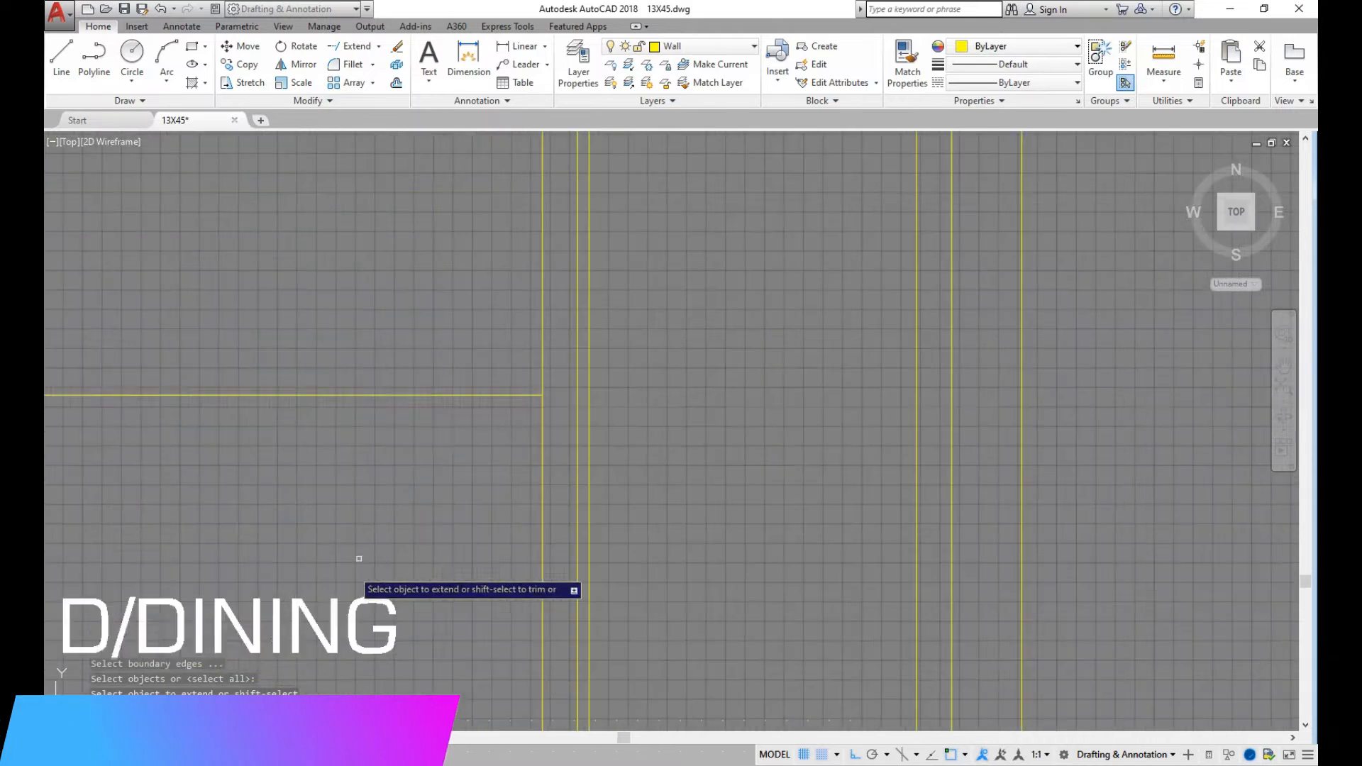
{"action": "left_click", "coordinate": [497, 464]}
{"action": "scroll", "coordinate": [431, 434], "scroll_direction": "down", "scroll_amount": 1}
{"action": "left_click", "coordinate": [399, 196]}
{"action": "scroll", "coordinate": [416, 250], "scroll_direction": "down", "scroll_amount": 2}
{"action": "scroll", "coordinate": [481, 502], "scroll_direction": "up", "scroll_amount": 2}
Extend the kitchen and bath door jamb lines to the corridor face of the partition, and end the command.
{"action": "scroll", "coordinate": [483, 543], "scroll_direction": "down", "scroll_amount": 4}
{"action": "scroll", "coordinate": [441, 200], "scroll_direction": "up", "scroll_amount": 3}
{"action": "left_click", "coordinate": [538, 516]}
{"action": "left_click", "coordinate": [511, 395]}
{"action": "left_click", "coordinate": [544, 681]}
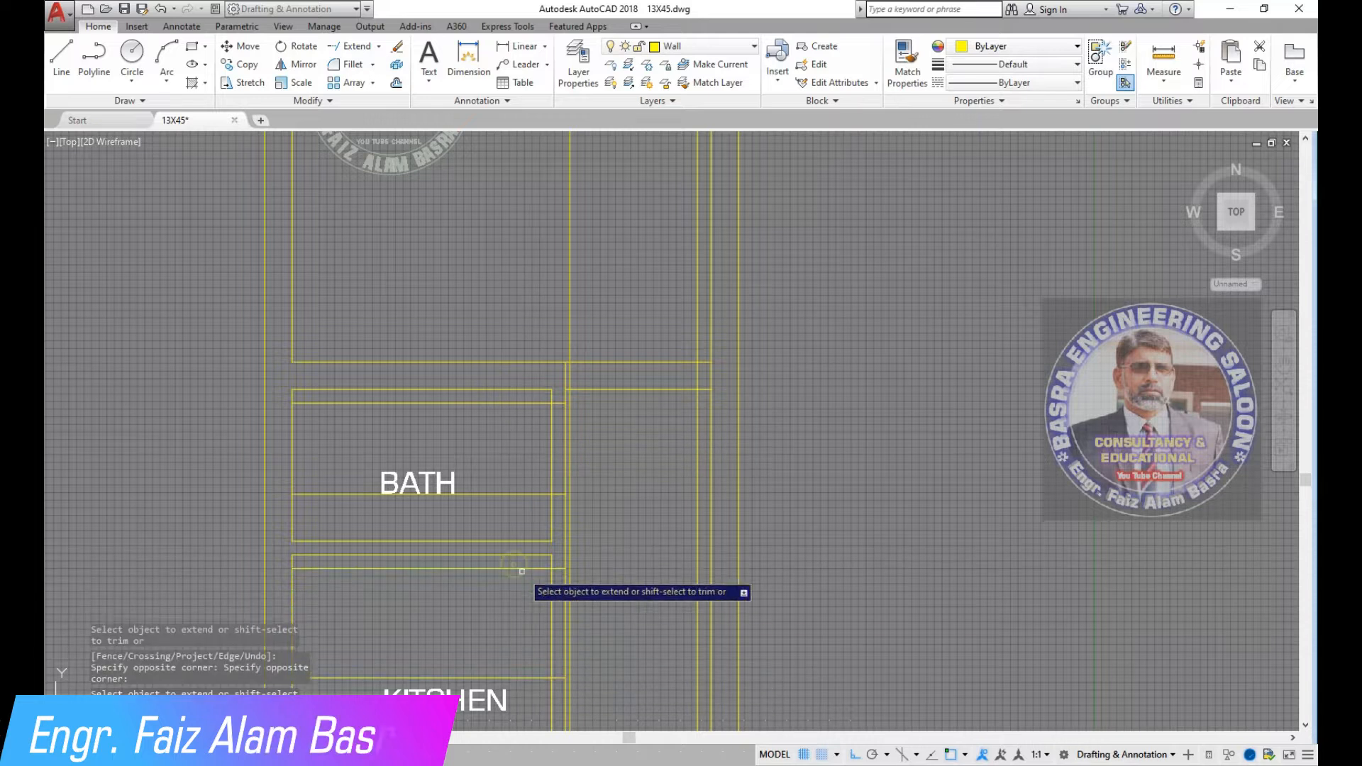
{"action": "scroll", "coordinate": [452, 432], "scroll_direction": "down", "scroll_amount": 4}
{"action": "scroll", "coordinate": [514, 393], "scroll_direction": "up", "scroll_amount": 4}
{"action": "right_click", "coordinate": [527, 378]}
{"action": "left_click", "coordinate": [539, 388]}
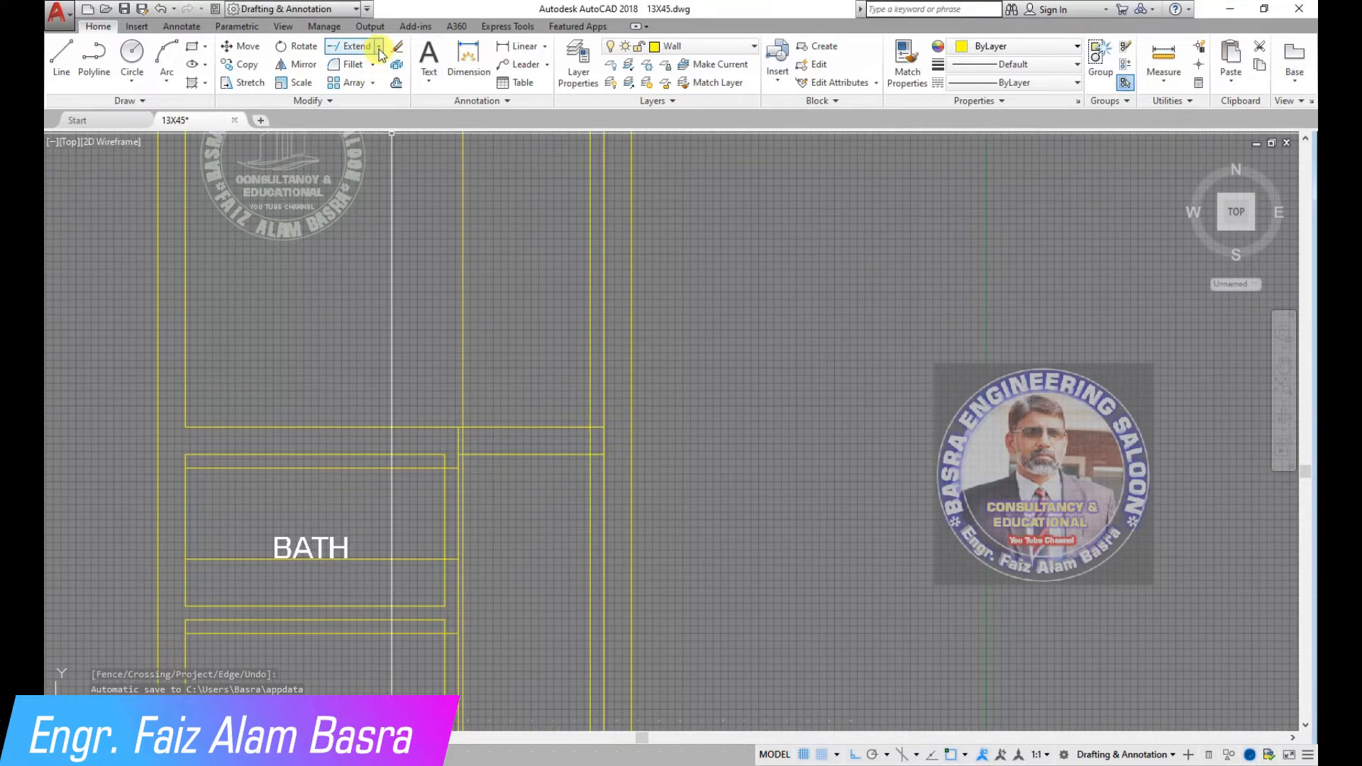
Trim the wall and jamb lines to cut the bedroom door opening at the end of the corridor.
{"action": "left_click", "coordinate": [341, 77]}
{"action": "scroll", "coordinate": [536, 444], "scroll_direction": "up", "scroll_amount": 2}
{"action": "left_click", "coordinate": [546, 491]}
{"action": "left_click", "coordinate": [623, 394]}
{"action": "left_click", "coordinate": [384, 342]}
{"action": "left_click", "coordinate": [457, 486]}
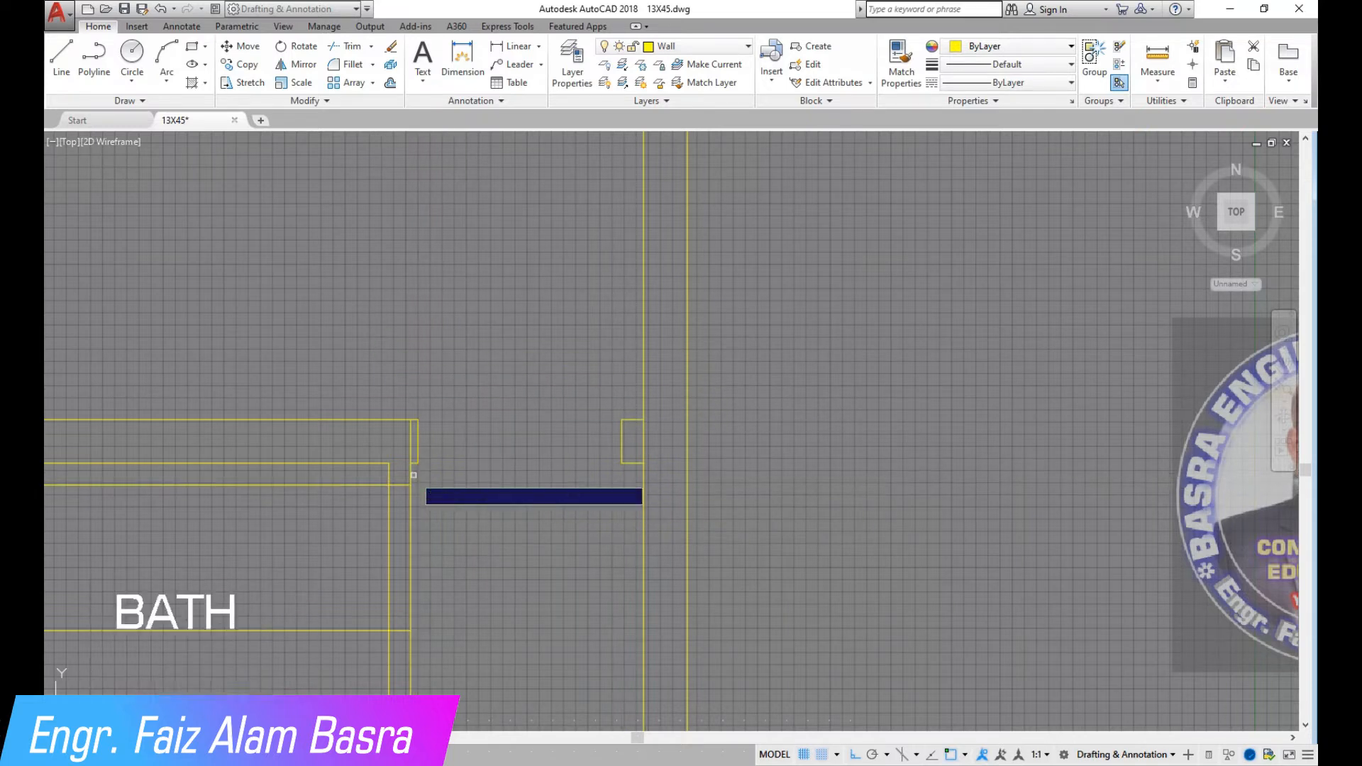
Trim the partition and jamb lines to cut the bath and kitchen door openings.
{"action": "scroll", "coordinate": [382, 441], "scroll_direction": "up", "scroll_amount": 4}
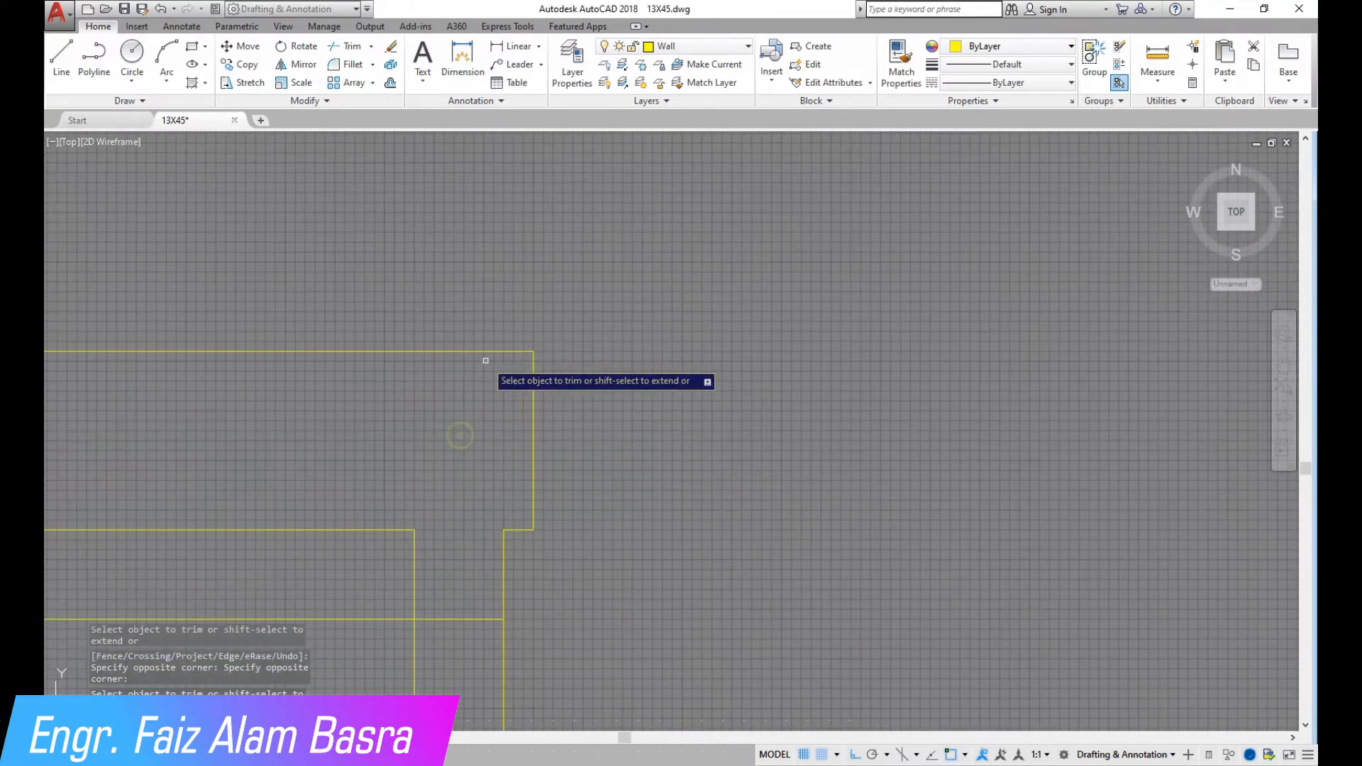
{"action": "scroll", "coordinate": [485, 360], "scroll_direction": "down", "scroll_amount": 4}
{"action": "left_click", "coordinate": [435, 584]}
{"action": "left_click", "coordinate": [398, 419]}
{"action": "scroll", "coordinate": [506, 434], "scroll_direction": "down", "scroll_amount": 2}
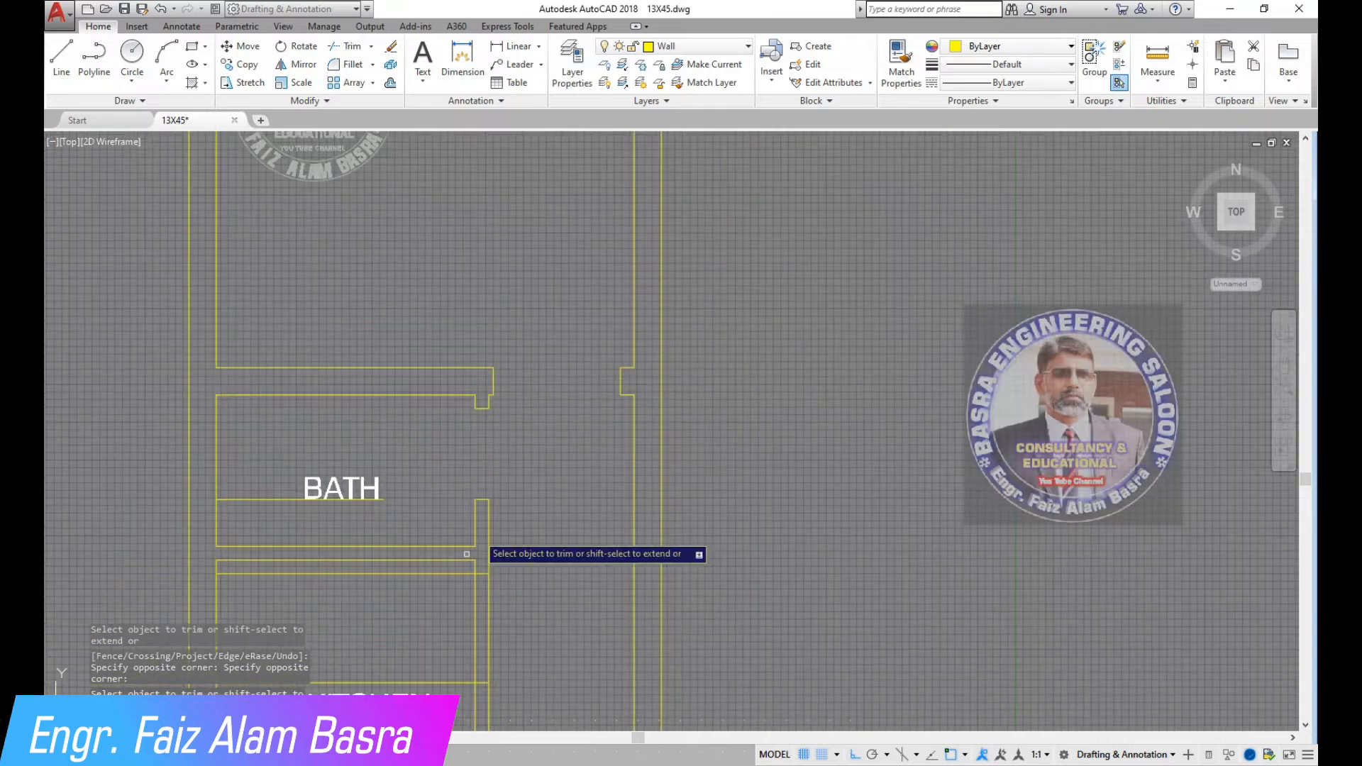
{"action": "left_click", "coordinate": [435, 569]}
{"action": "scroll", "coordinate": [494, 341], "scroll_direction": "down", "scroll_amount": 5}
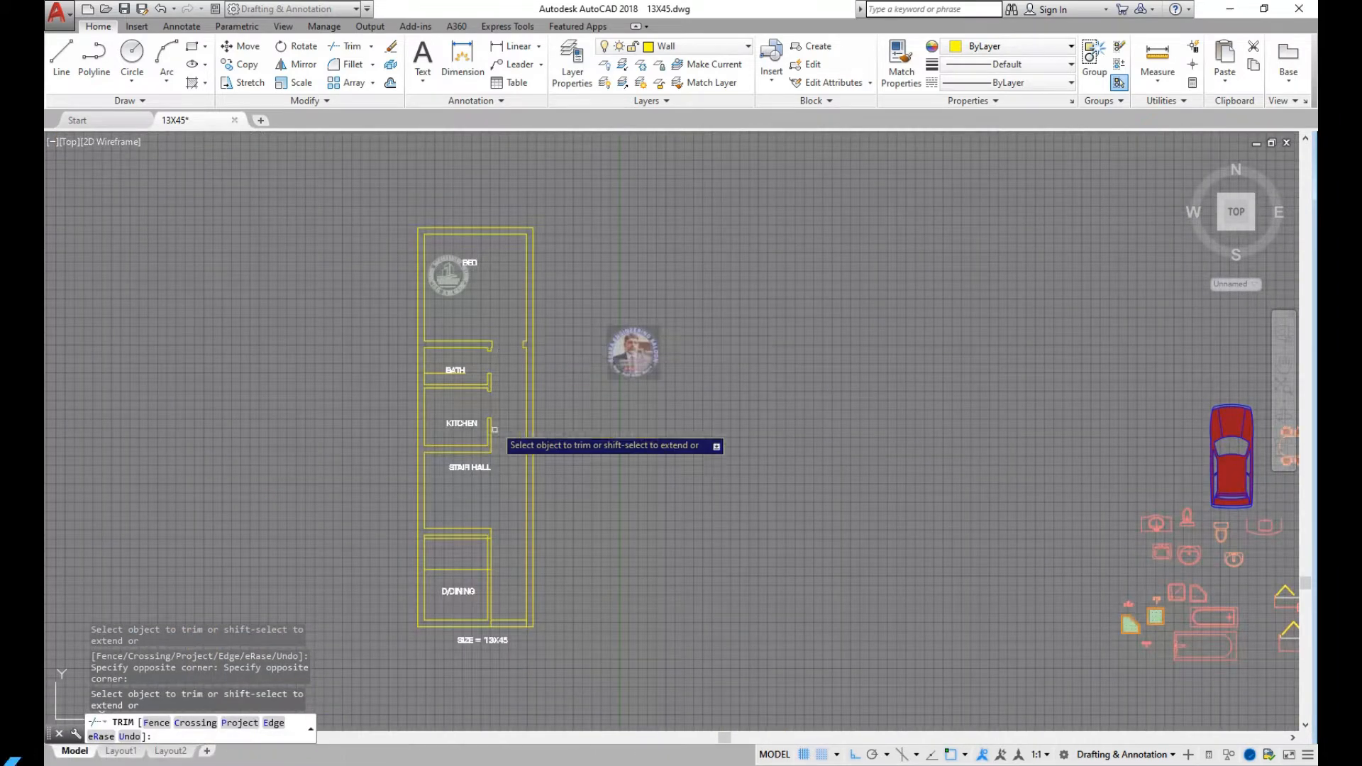
Trim the partition and jamb lines to cut the dining room door opening.
{"action": "scroll", "coordinate": [479, 435], "scroll_direction": "up", "scroll_amount": 5}
{"action": "left_click", "coordinate": [577, 475]}
{"action": "left_click", "coordinate": [502, 425]}
{"action": "left_click", "coordinate": [520, 499]}
{"action": "left_click", "coordinate": [483, 398]}
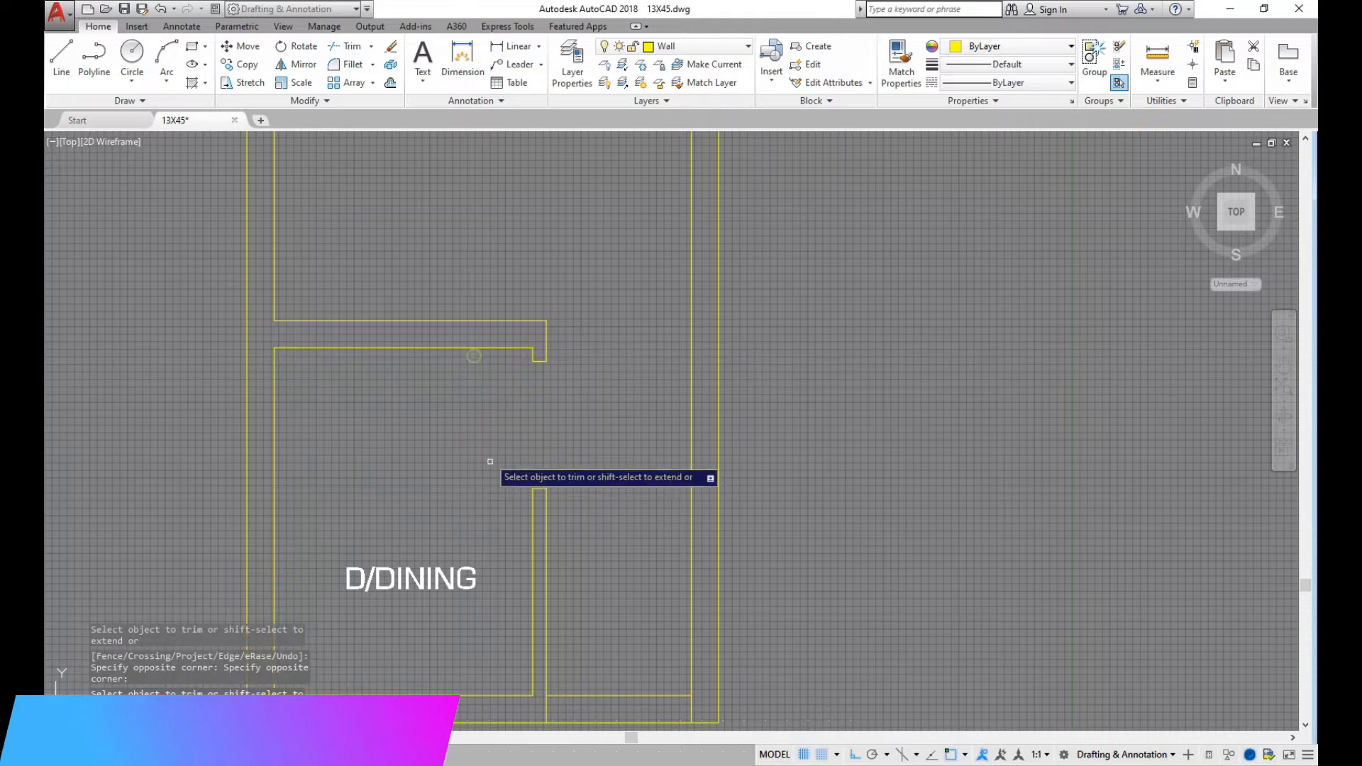
Remove the inner front wall line across the corridor to clear the house entrance, and end the trimming.
{"action": "scroll", "coordinate": [496, 539], "scroll_direction": "down", "scroll_amount": 2}
{"action": "scroll", "coordinate": [561, 650], "scroll_direction": "up", "scroll_amount": 4}
{"action": "left_click", "coordinate": [638, 674]}
{"action": "left_click", "coordinate": [548, 509]}
{"action": "right_click", "coordinate": [589, 515]}
{"action": "left_click", "coordinate": [616, 523]}
{"action": "left_click", "coordinate": [626, 638]}
{"action": "left_click", "coordinate": [581, 596]}
{"action": "left_click", "coordinate": [393, 48]}
{"action": "scroll", "coordinate": [563, 462], "scroll_direction": "down", "scroll_amount": 3}
{"action": "scroll", "coordinate": [562, 461], "scroll_direction": "up", "scroll_amount": 3}
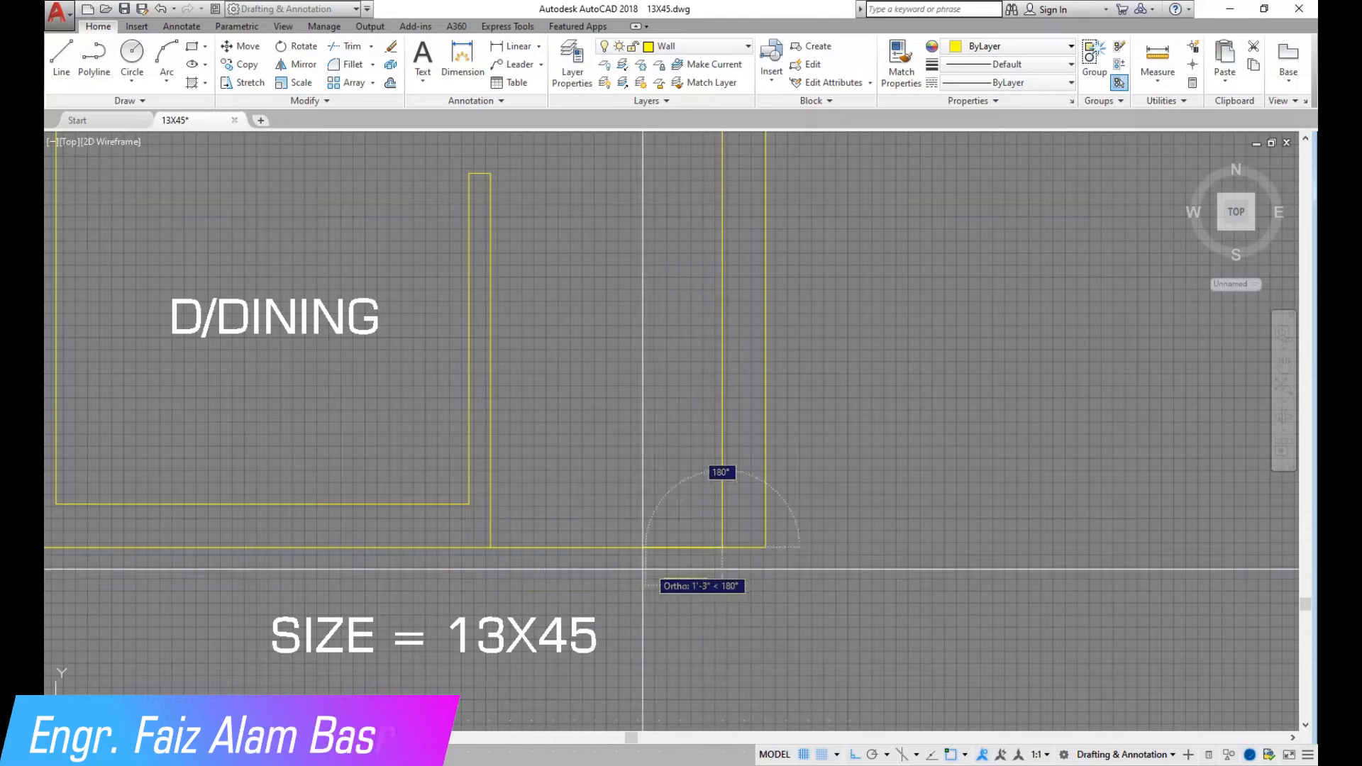
Erase the leftover horizontal line running through the bath.
{"action": "scroll", "coordinate": [493, 602], "scroll_direction": "down", "scroll_amount": 3}
{"action": "scroll", "coordinate": [493, 601], "scroll_direction": "down", "scroll_amount": 4}
{"action": "scroll", "coordinate": [475, 328], "scroll_direction": "up", "scroll_amount": 4}
{"action": "left_click", "coordinate": [465, 375]}
{"action": "left_click", "coordinate": [360, 376]}
{"action": "key", "text": "Escape"}
{"action": "left_click", "coordinate": [387, 375]}
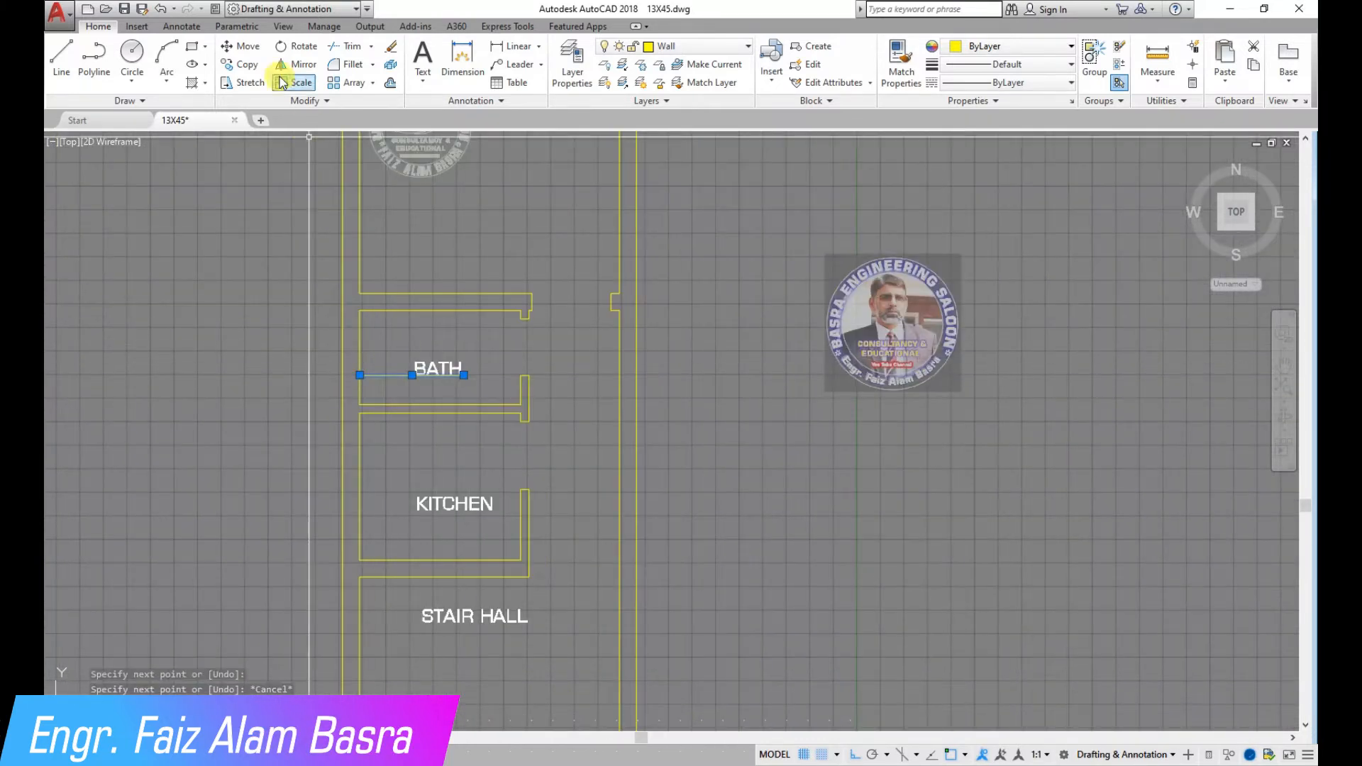
{"action": "left_click", "coordinate": [393, 48]}
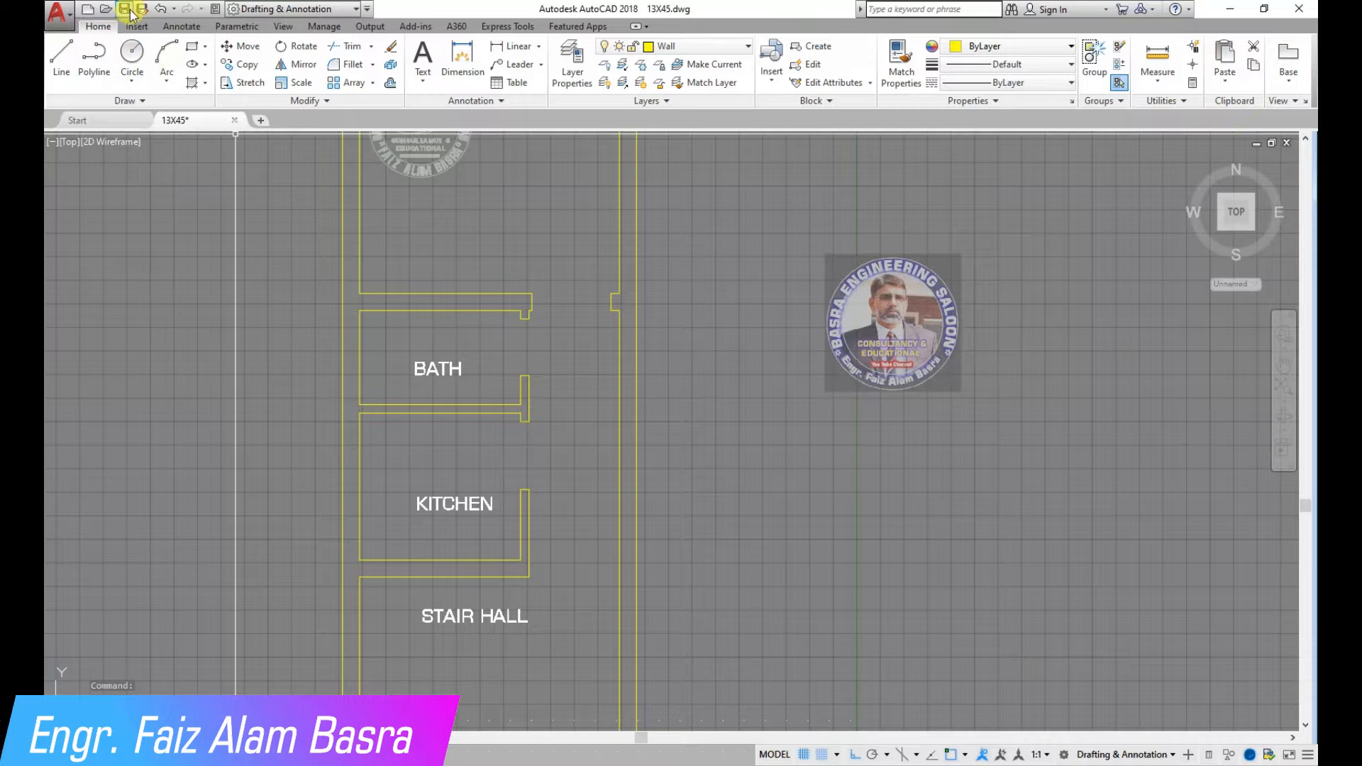
Change the TEXT layer's colour to yellow in the layer properties.
{"action": "scroll", "coordinate": [452, 342], "scroll_direction": "down", "scroll_amount": 3}
{"action": "scroll", "coordinate": [495, 407], "scroll_direction": "up", "scroll_amount": 1}
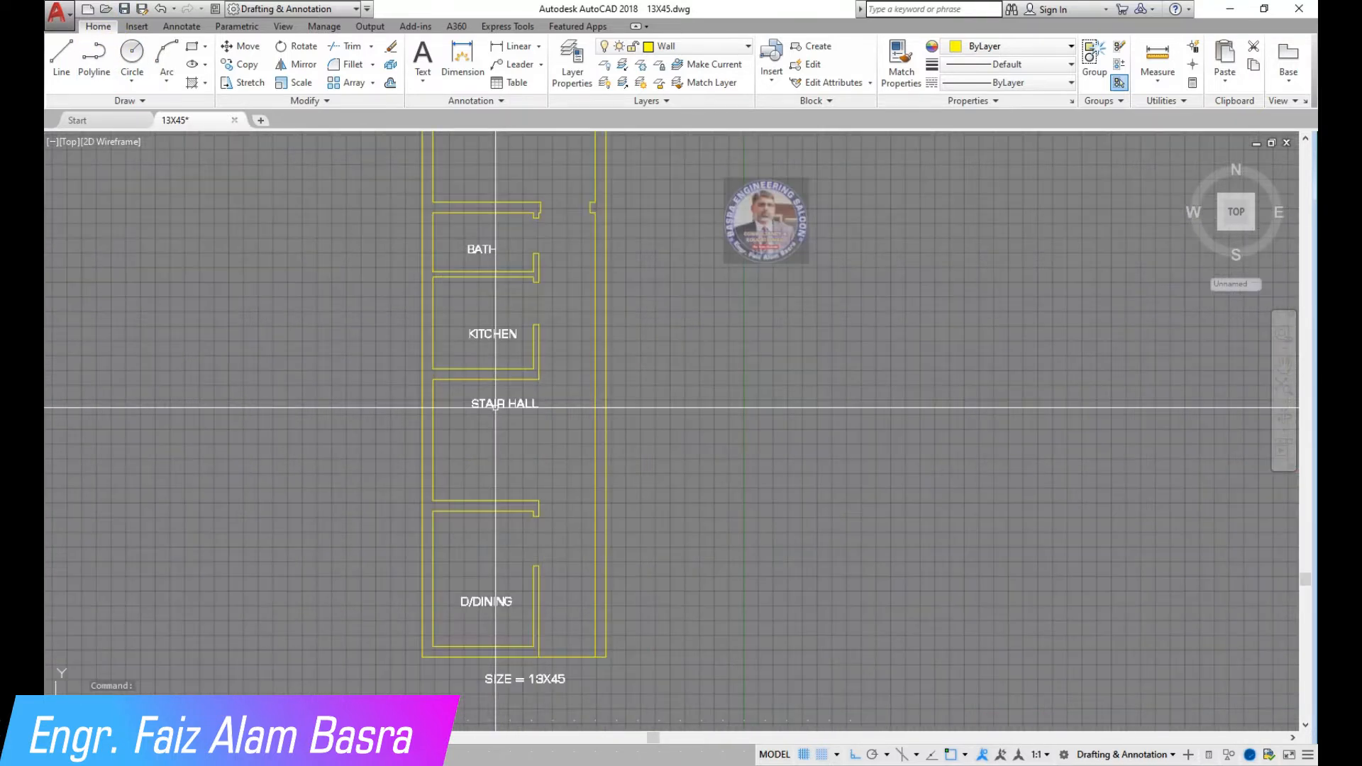
{"action": "scroll", "coordinate": [507, 359], "scroll_direction": "down", "scroll_amount": 3}
{"action": "scroll", "coordinate": [497, 305], "scroll_direction": "up", "scroll_amount": 3}
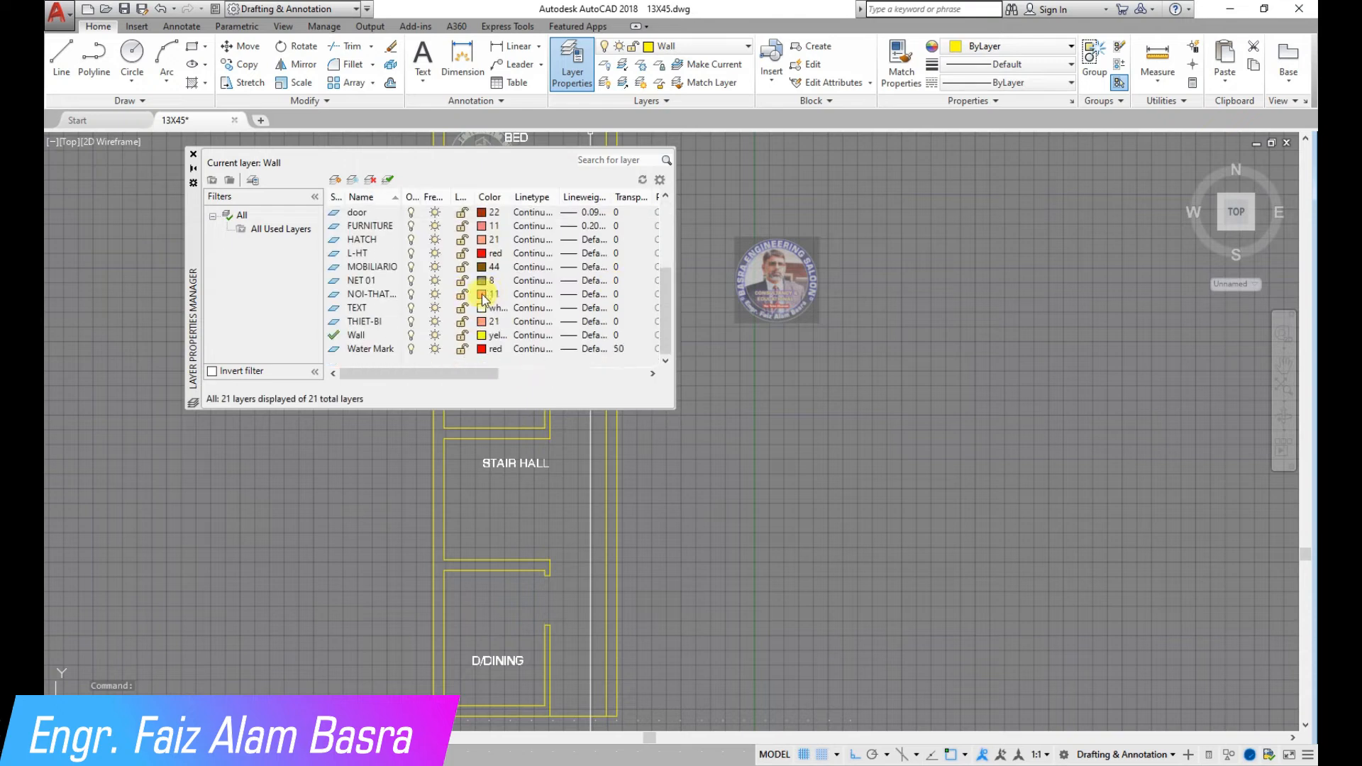
{"action": "left_click", "coordinate": [482, 308]}
{"action": "left_click", "coordinate": [976, 330]}
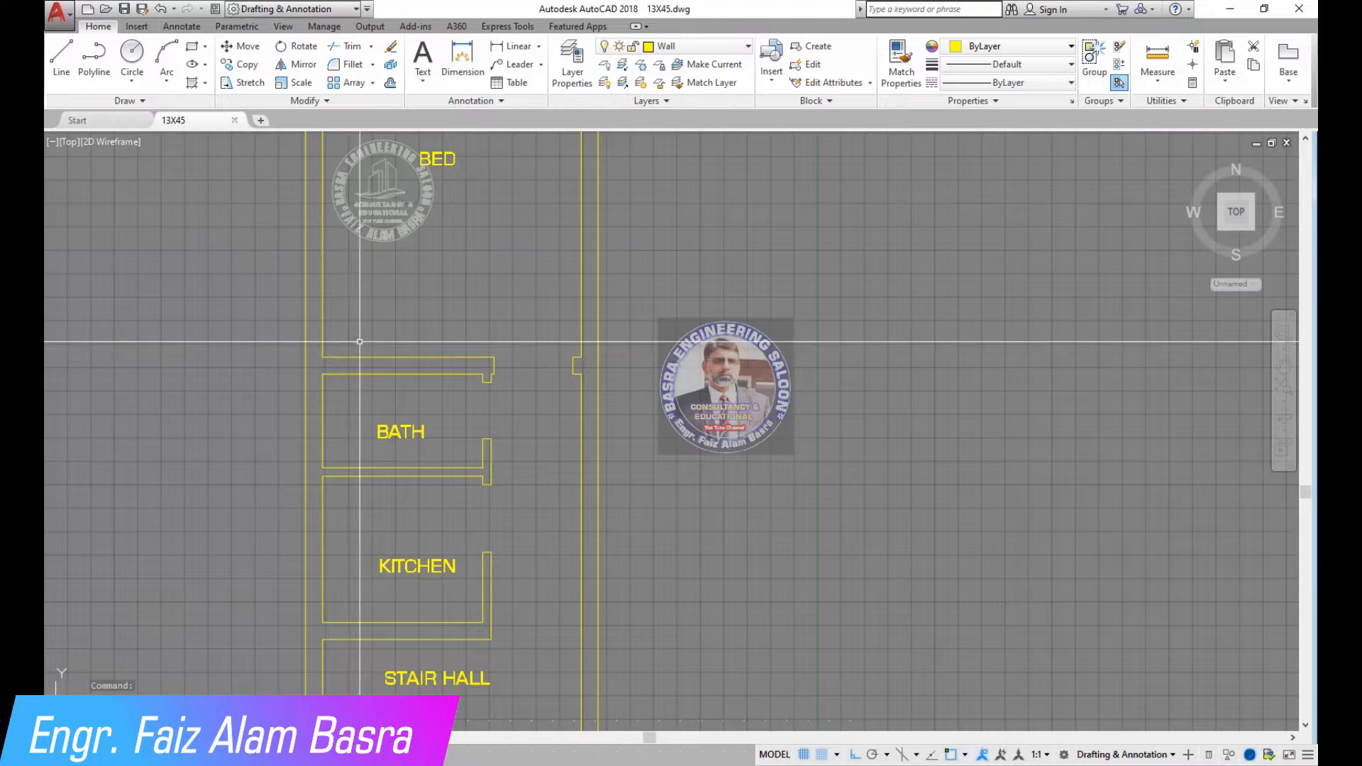
Start a copy and select one vertical-leaf and one horizontal-leaf door from the largest single-door set in the block library.
{"action": "scroll", "coordinate": [360, 341], "scroll_direction": "down", "scroll_amount": 6}
{"action": "left_click", "coordinate": [257, 65]}
{"action": "scroll", "coordinate": [855, 424], "scroll_direction": "up", "scroll_amount": 2}
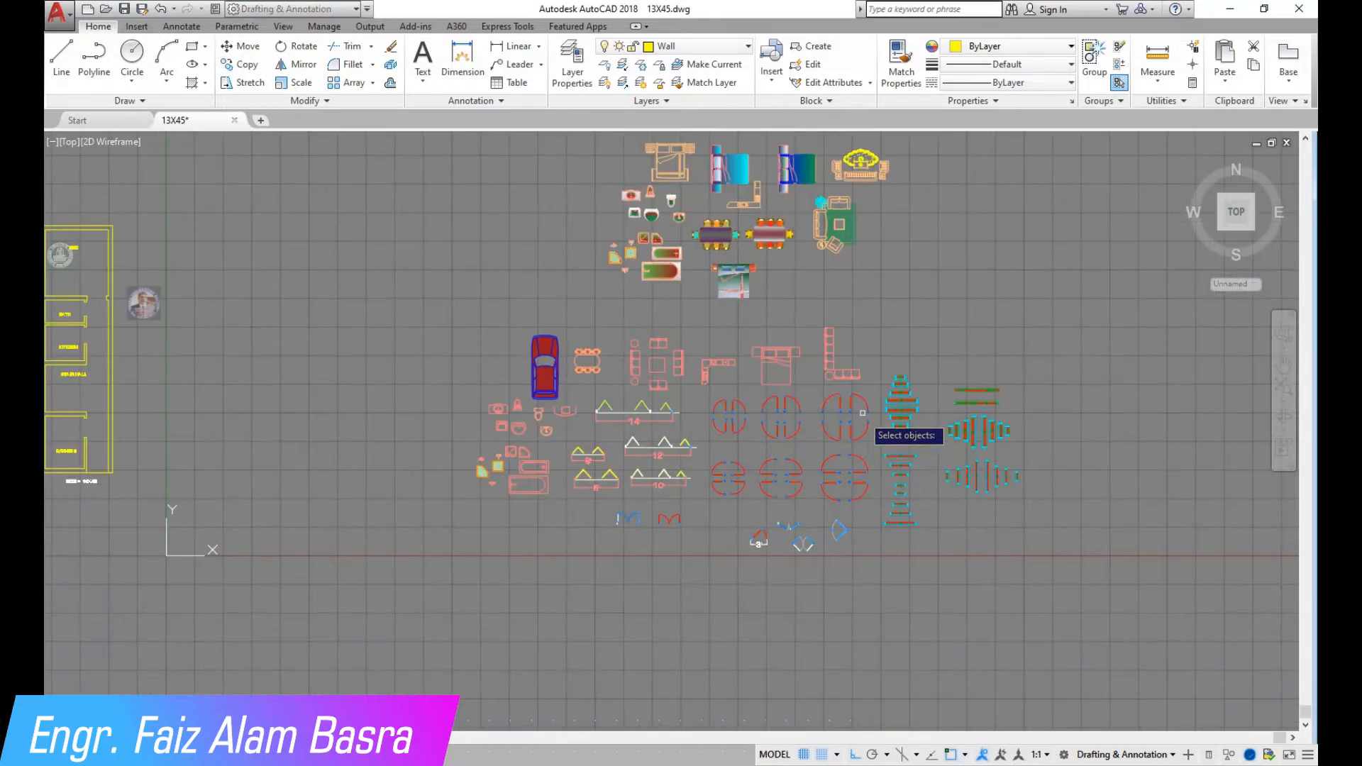
{"action": "scroll", "coordinate": [863, 412], "scroll_direction": "up", "scroll_amount": 4}
{"action": "scroll", "coordinate": [845, 502], "scroll_direction": "up", "scroll_amount": 4}
{"action": "left_click", "coordinate": [816, 426]}
{"action": "left_click", "coordinate": [642, 231]}
{"action": "scroll", "coordinate": [882, 456], "scroll_direction": "down", "scroll_amount": 4}
{"action": "scroll", "coordinate": [760, 647], "scroll_direction": "up", "scroll_amount": 4}
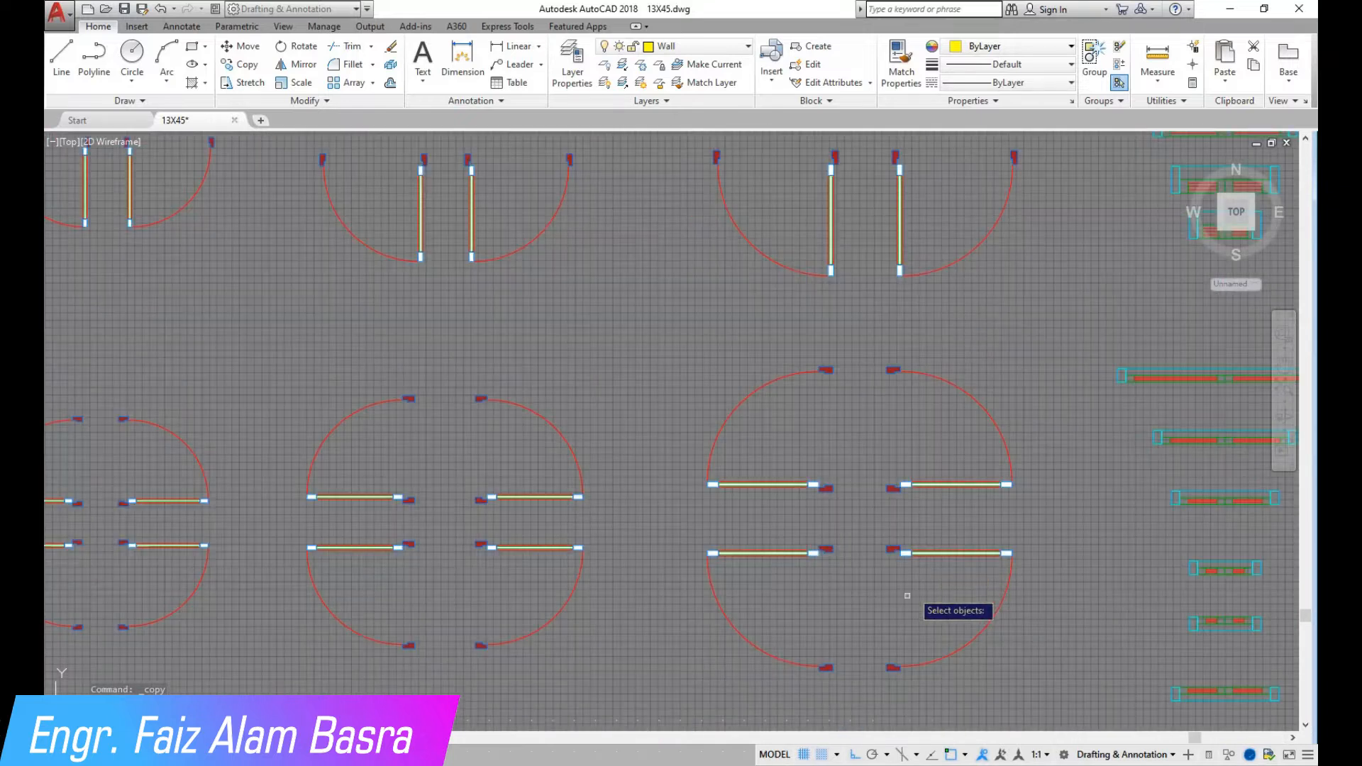
{"action": "left_click", "coordinate": [855, 690]}
{"action": "left_click", "coordinate": [686, 515]}
Copy both selected doors from the horizontal door's frame corner to the upper jamb of the dining room opening.
{"action": "scroll", "coordinate": [756, 567], "scroll_direction": "down", "scroll_amount": 4}
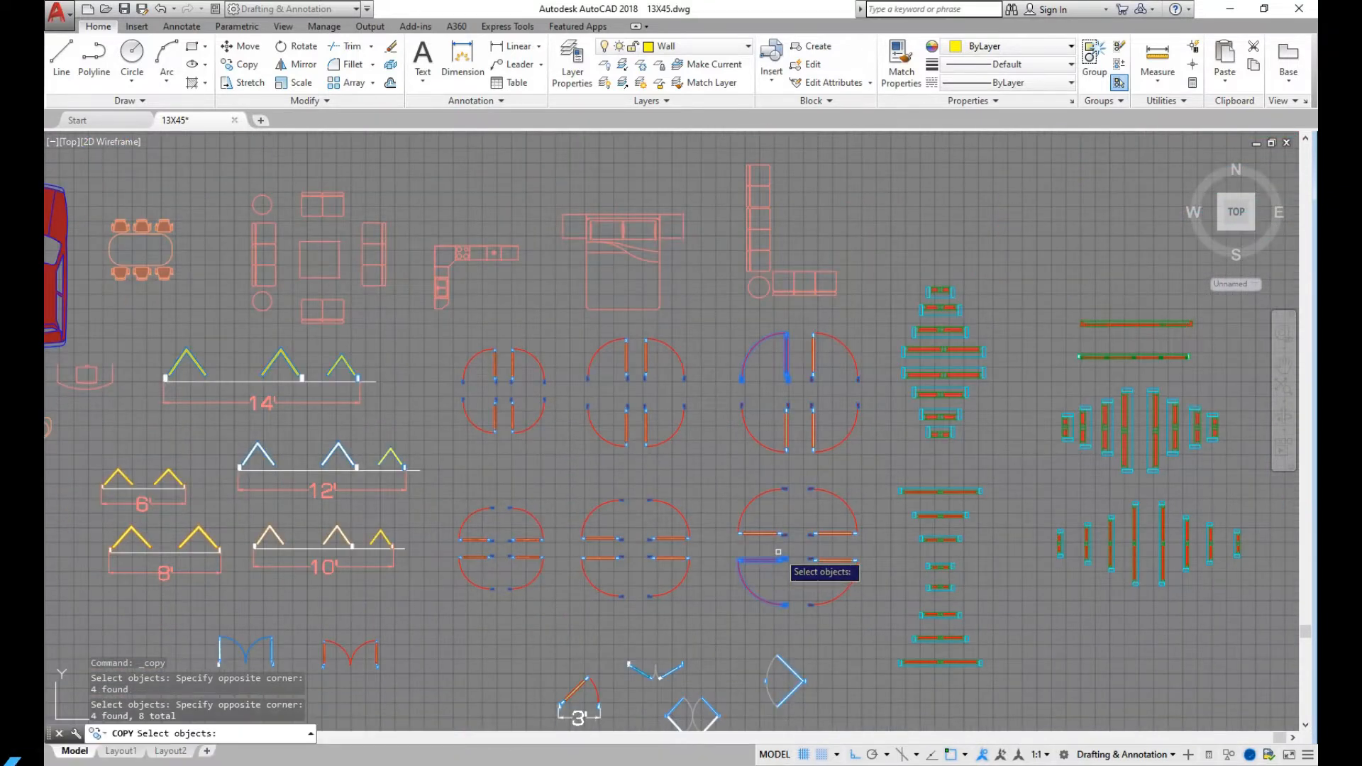
{"action": "scroll", "coordinate": [788, 542], "scroll_direction": "up", "scroll_amount": 4}
{"action": "key", "text": "Return"}
{"action": "left_click", "coordinate": [796, 615]}
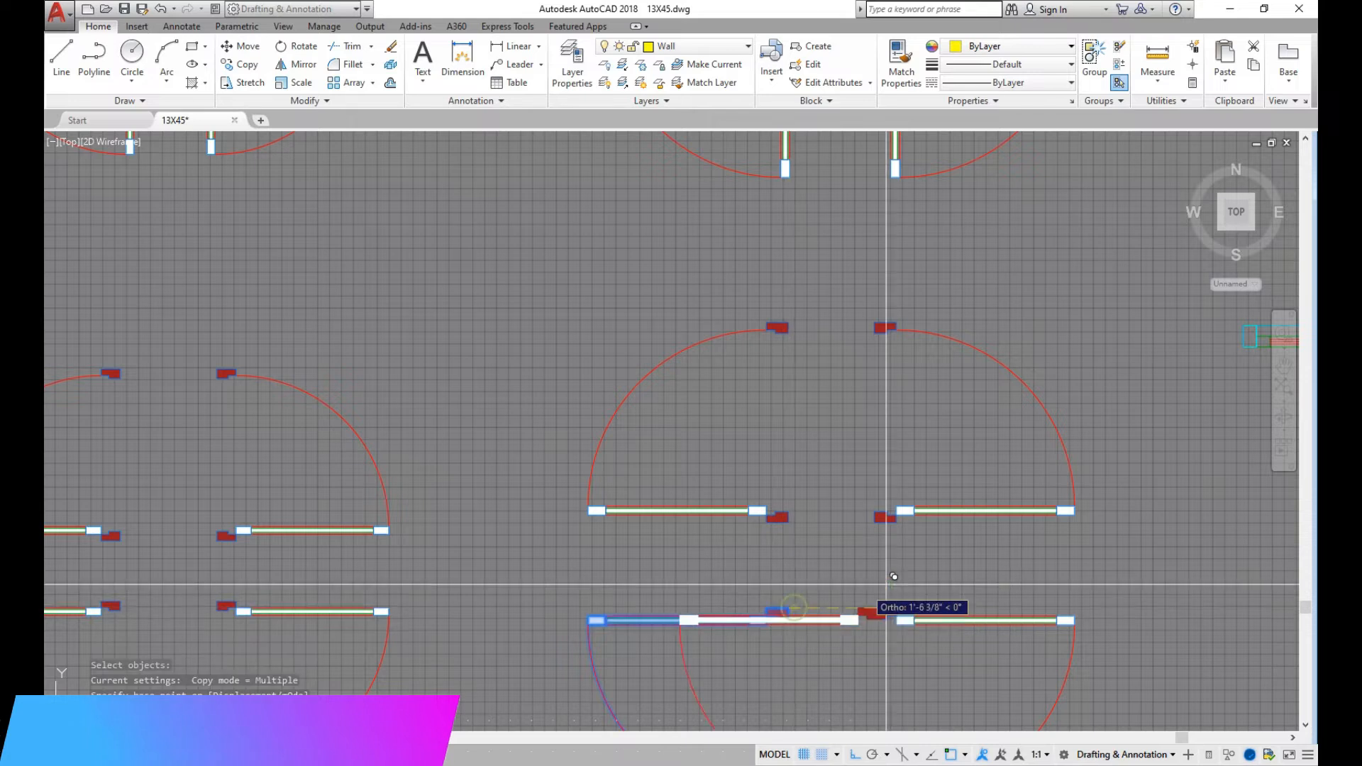
{"action": "scroll", "coordinate": [921, 581], "scroll_direction": "down", "scroll_amount": 10}
{"action": "scroll", "coordinate": [439, 550], "scroll_direction": "up", "scroll_amount": 10}
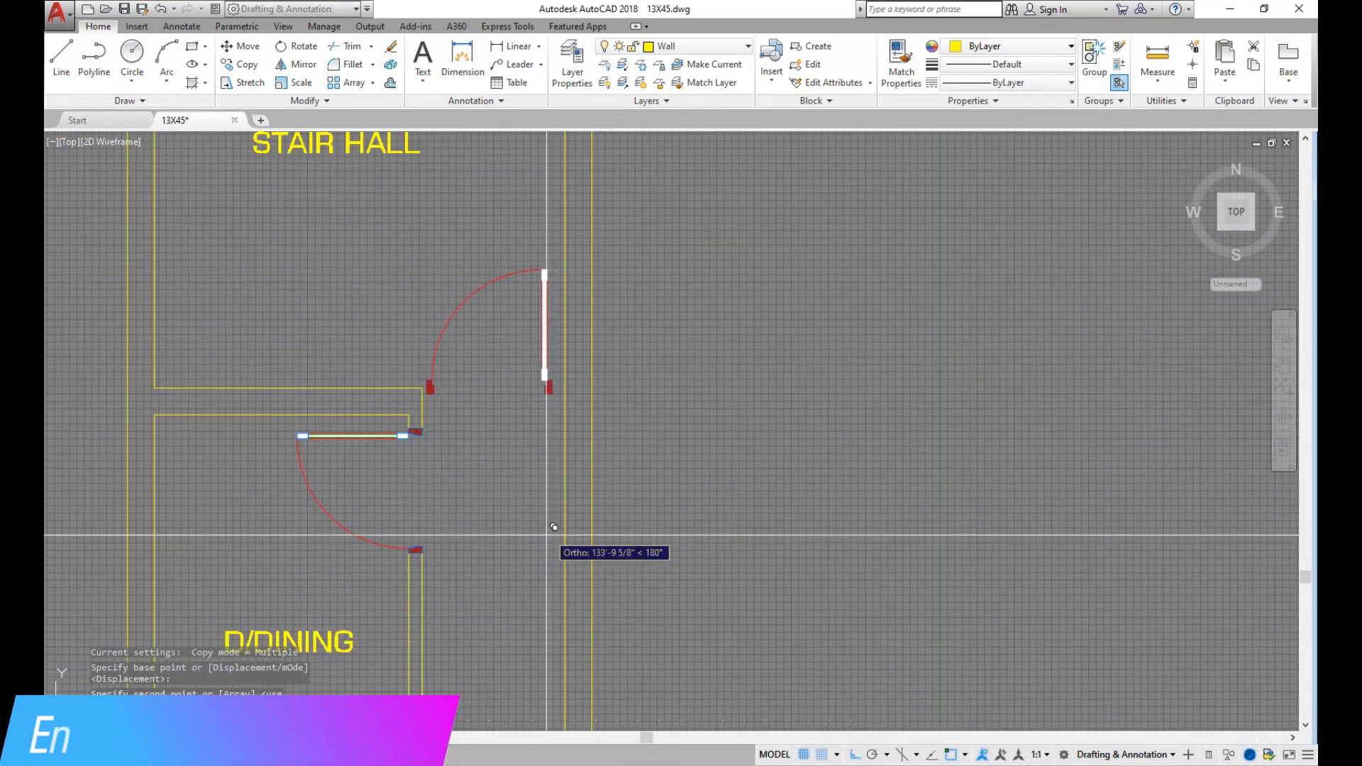
{"action": "scroll", "coordinate": [589, 561], "scroll_direction": "down", "scroll_amount": 4}
{"action": "scroll", "coordinate": [547, 197], "scroll_direction": "up", "scroll_amount": 4}
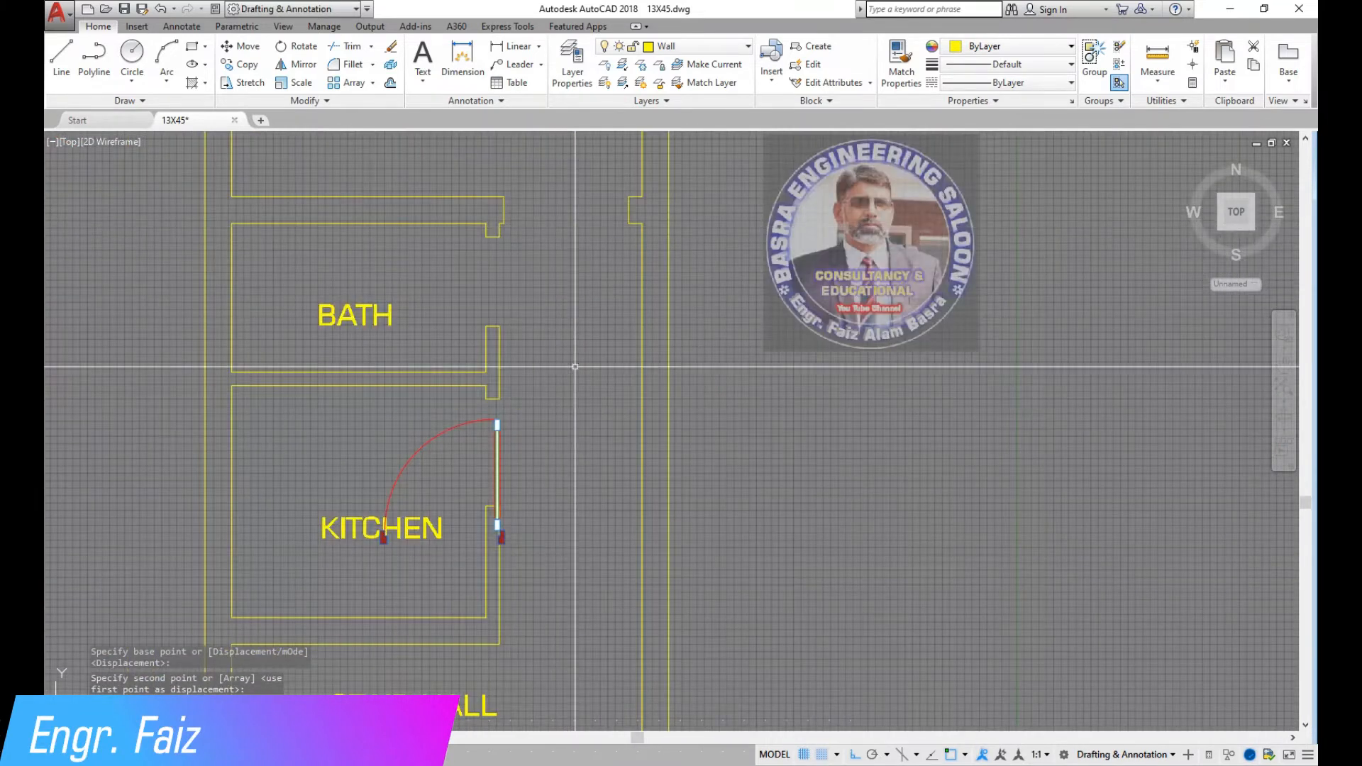
Try to move the vertical-leaf door from the kitchen to the bedroom opening, and undo the move.
{"action": "left_click", "coordinate": [256, 46]}
{"action": "scroll", "coordinate": [578, 477], "scroll_direction": "up", "scroll_amount": 2}
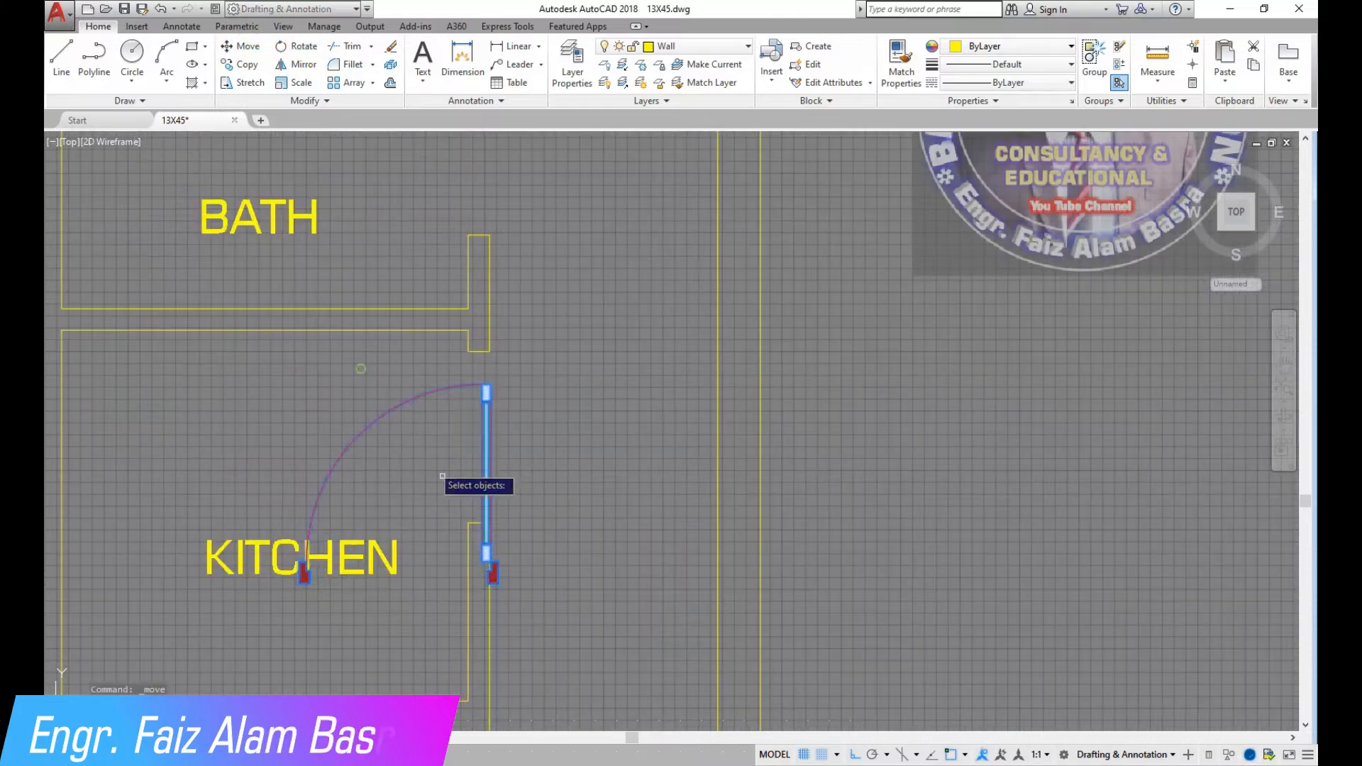
{"action": "scroll", "coordinate": [418, 433], "scroll_direction": "up", "scroll_amount": 5}
{"action": "left_click", "coordinate": [560, 560]}
{"action": "double_click", "coordinate": [507, 512]}
{"action": "right_click", "coordinate": [505, 514]}
{"action": "left_click", "coordinate": [464, 519]}
{"action": "scroll", "coordinate": [565, 468], "scroll_direction": "down", "scroll_amount": 6}
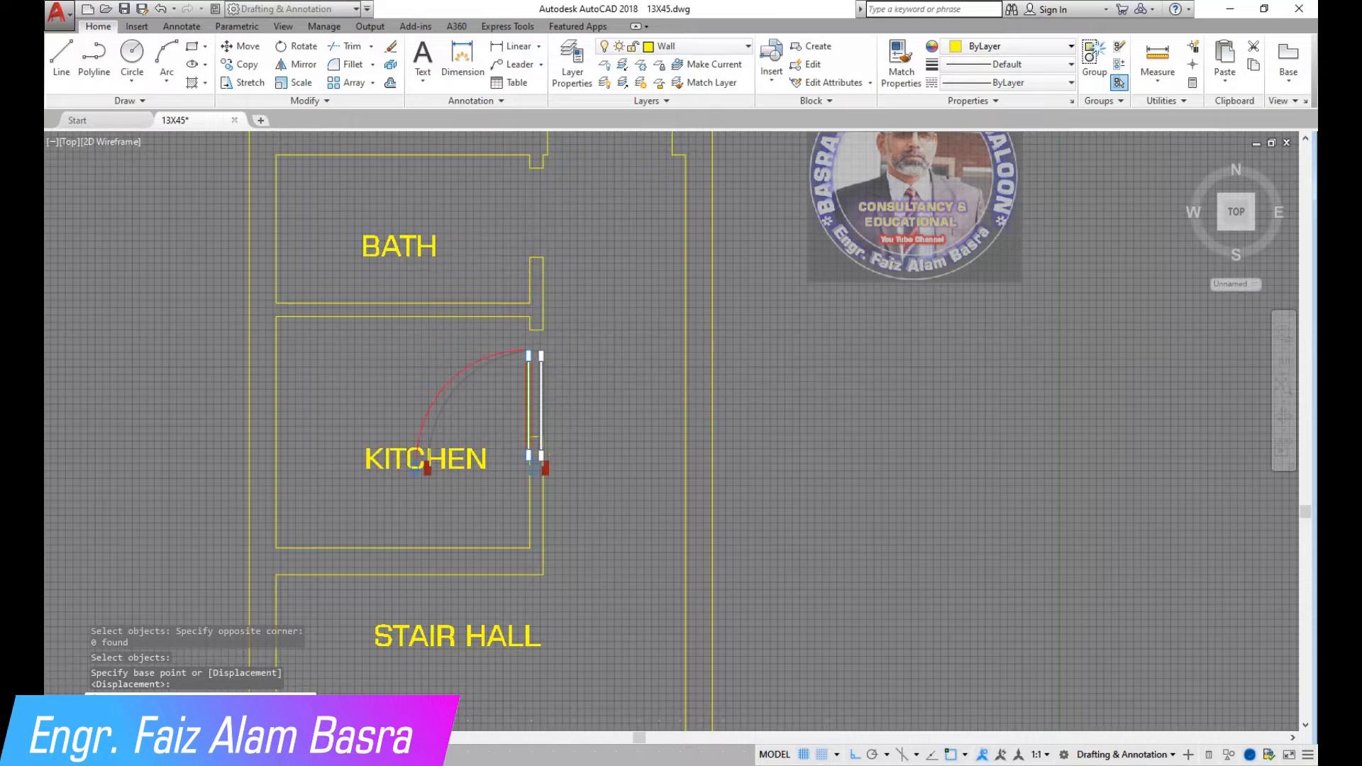
{"action": "scroll", "coordinate": [559, 423], "scroll_direction": "down", "scroll_amount": 2}
{"action": "scroll", "coordinate": [639, 266], "scroll_direction": "up", "scroll_amount": 4}
{"action": "left_click", "coordinate": [598, 284]}
{"action": "scroll", "coordinate": [533, 282], "scroll_direction": "down", "scroll_amount": 4}
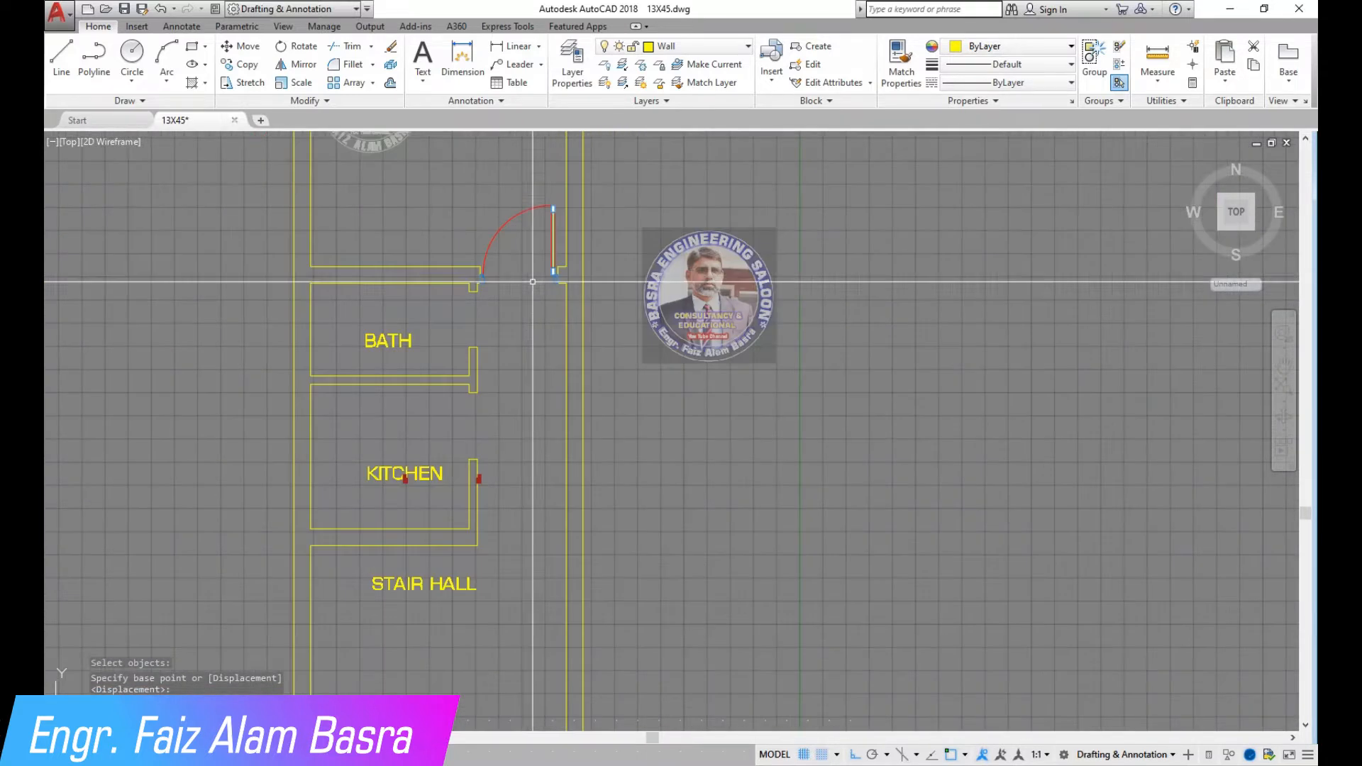
{"action": "left_click", "coordinate": [162, 10]}
{"action": "left_click", "coordinate": [162, 10]}
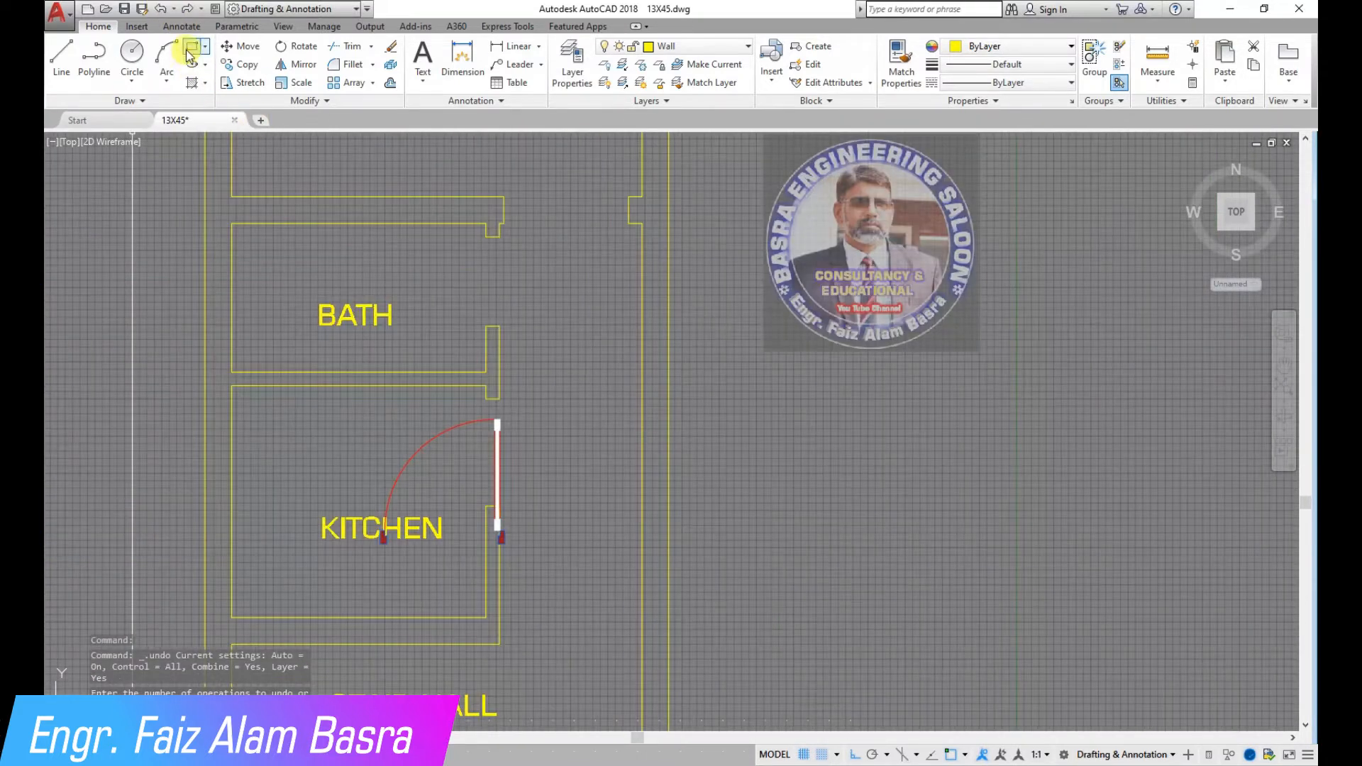
Select the vertical-leaf door over the kitchen for moving, including its leaf, swing arc and both frame pieces.
{"action": "left_click", "coordinate": [242, 48]}
{"action": "scroll", "coordinate": [509, 546], "scroll_direction": "up", "scroll_amount": 6}
{"action": "scroll", "coordinate": [517, 283], "scroll_direction": "up", "scroll_amount": 6}
{"action": "left_click", "coordinate": [551, 700]}
{"action": "left_click", "coordinate": [435, 425]}
{"action": "scroll", "coordinate": [572, 547], "scroll_direction": "down", "scroll_amount": 4}
{"action": "left_click", "coordinate": [413, 376]}
{"action": "left_click", "coordinate": [617, 572]}
{"action": "scroll", "coordinate": [607, 589], "scroll_direction": "down", "scroll_amount": 3}
{"action": "left_click", "coordinate": [231, 426]}
{"action": "left_click", "coordinate": [381, 682]}
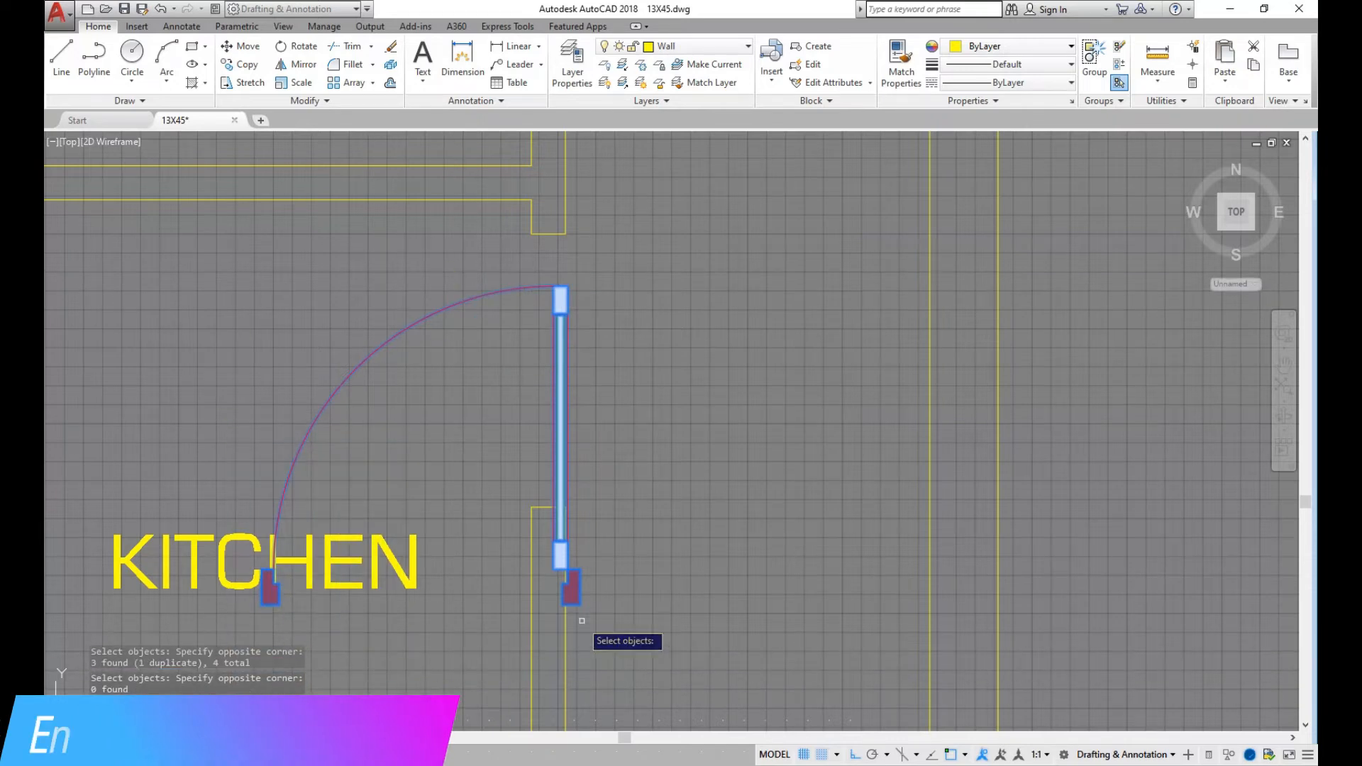
{"action": "scroll", "coordinate": [593, 587], "scroll_direction": "up", "scroll_amount": 4}
{"action": "left_click", "coordinate": [561, 635]}
{"action": "key", "text": "Return"}
Move the selected door from its outer frame corner to the jamb corner of the bedroom opening.
{"action": "left_click", "coordinate": [561, 636]}
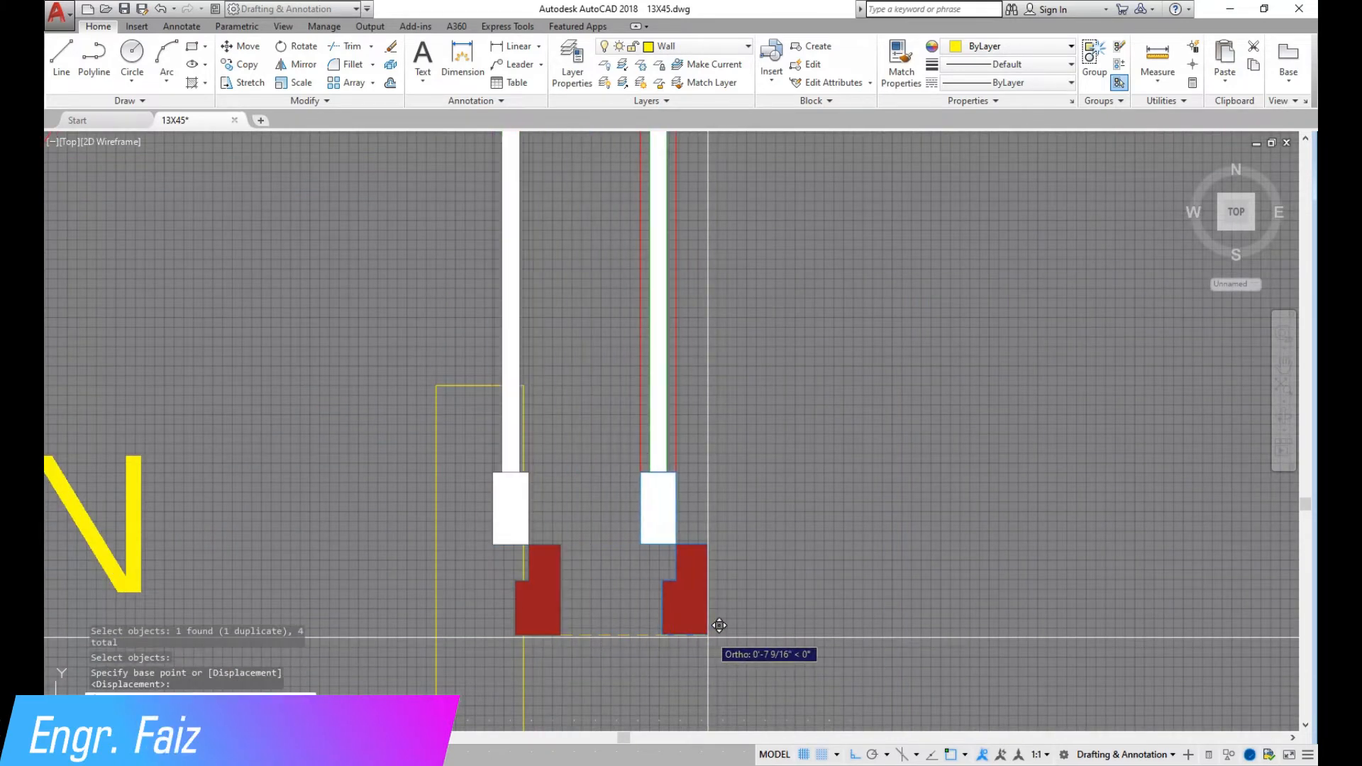
{"action": "scroll", "coordinate": [667, 624], "scroll_direction": "down", "scroll_amount": 6}
{"action": "scroll", "coordinate": [610, 617], "scroll_direction": "up", "scroll_amount": 2}
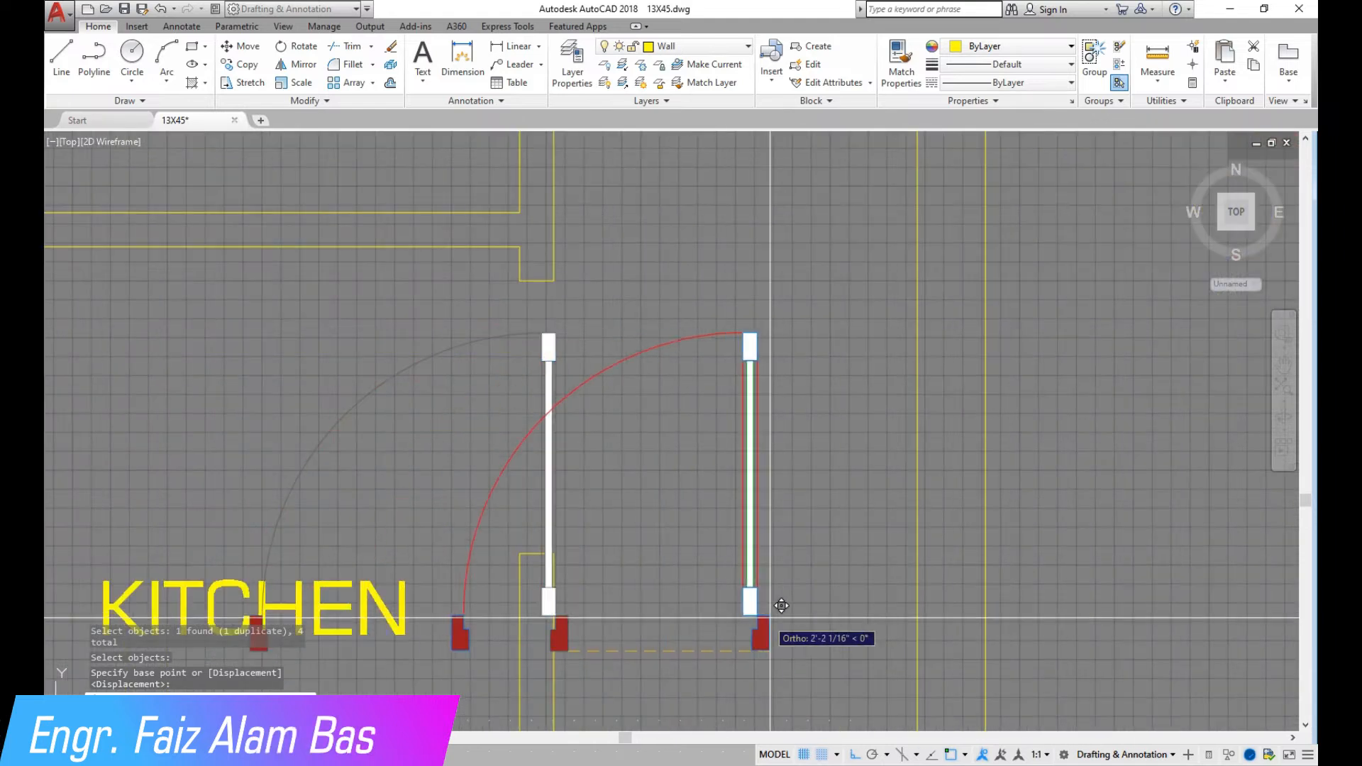
{"action": "scroll", "coordinate": [680, 618], "scroll_direction": "down", "scroll_amount": 5}
{"action": "scroll", "coordinate": [741, 387], "scroll_direction": "up", "scroll_amount": 3}
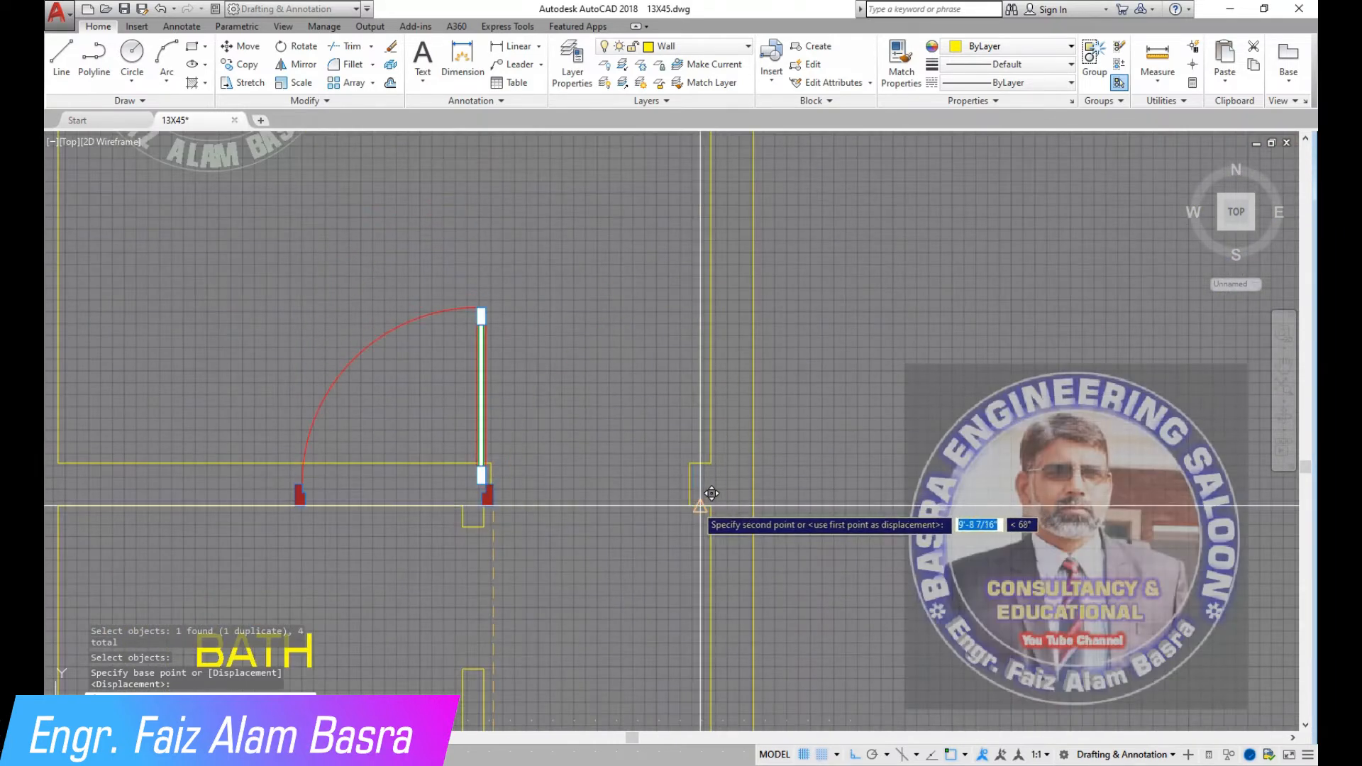
{"action": "left_click", "coordinate": [690, 506]}
{"action": "scroll", "coordinate": [577, 462], "scroll_direction": "up", "scroll_amount": 2}
{"action": "scroll", "coordinate": [577, 454], "scroll_direction": "down", "scroll_amount": 2}
{"action": "scroll", "coordinate": [578, 440], "scroll_direction": "up", "scroll_amount": 4}
{"action": "scroll", "coordinate": [578, 430], "scroll_direction": "down", "scroll_amount": 3}
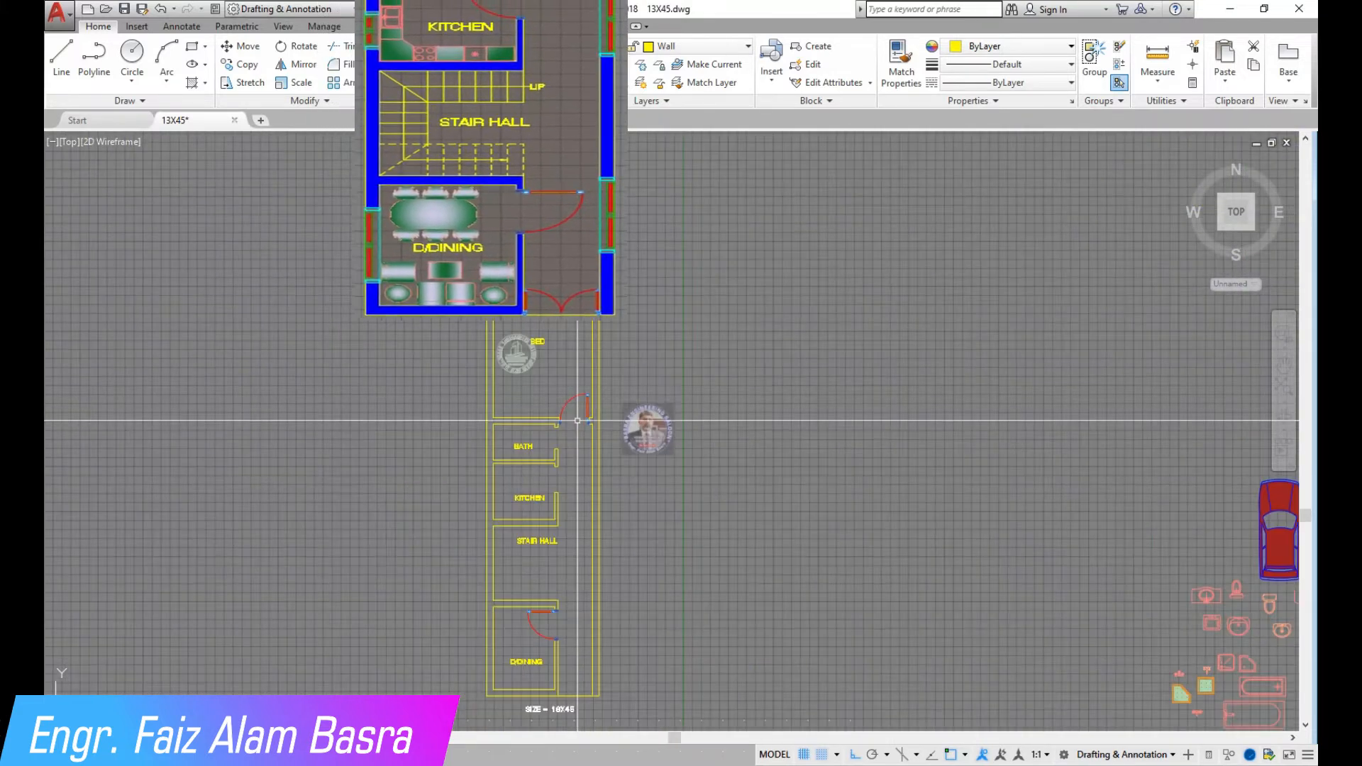
{"action": "scroll", "coordinate": [431, 362], "scroll_direction": "up", "scroll_amount": 2}
{"action": "scroll", "coordinate": [377, 349], "scroll_direction": "down", "scroll_amount": 2}
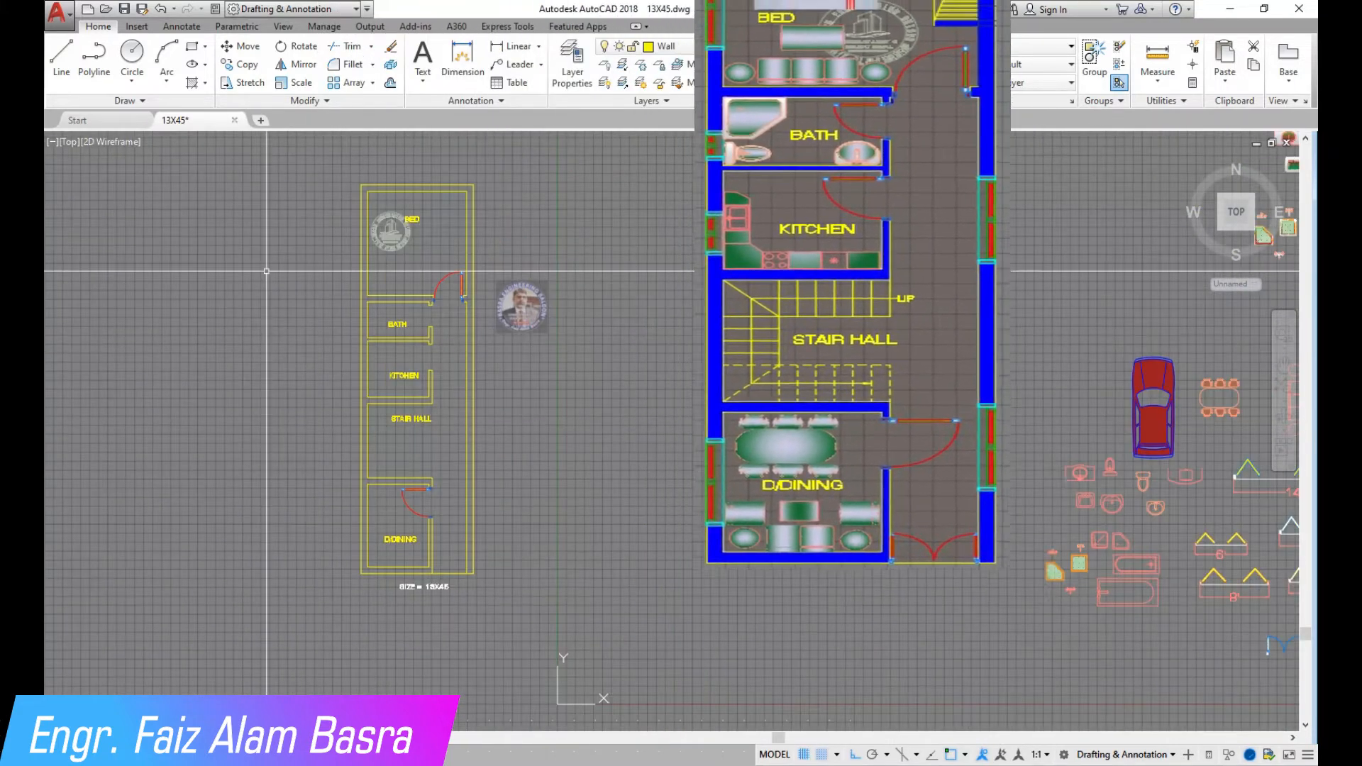
Select the lower-left horizontal-leaf doors of the medium and small sets in the block library for copying.
{"action": "left_click", "coordinate": [248, 65]}
{"action": "scroll", "coordinate": [178, 339], "scroll_direction": "down", "scroll_amount": 2}
{"action": "scroll", "coordinate": [717, 419], "scroll_direction": "up", "scroll_amount": 3}
{"action": "scroll", "coordinate": [632, 507], "scroll_direction": "up", "scroll_amount": 4}
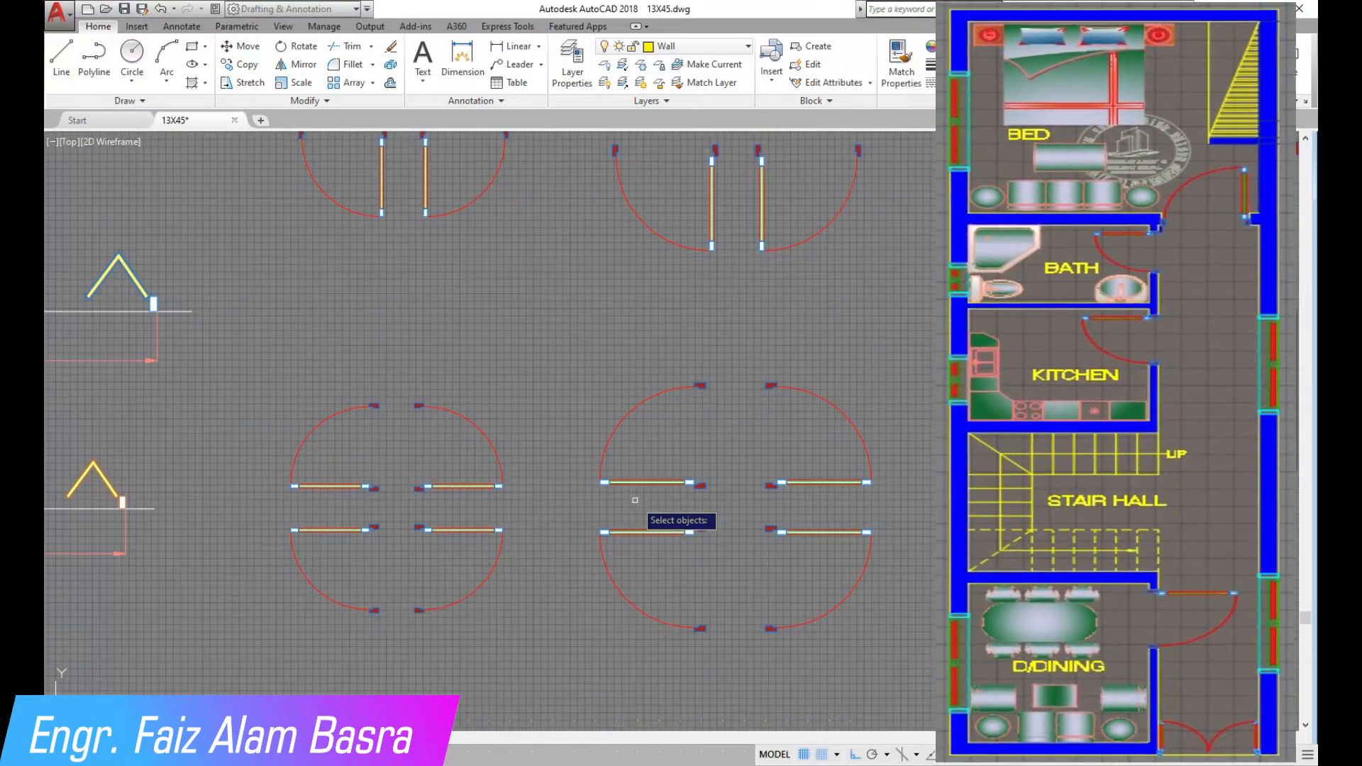
{"action": "left_click", "coordinate": [707, 639]}
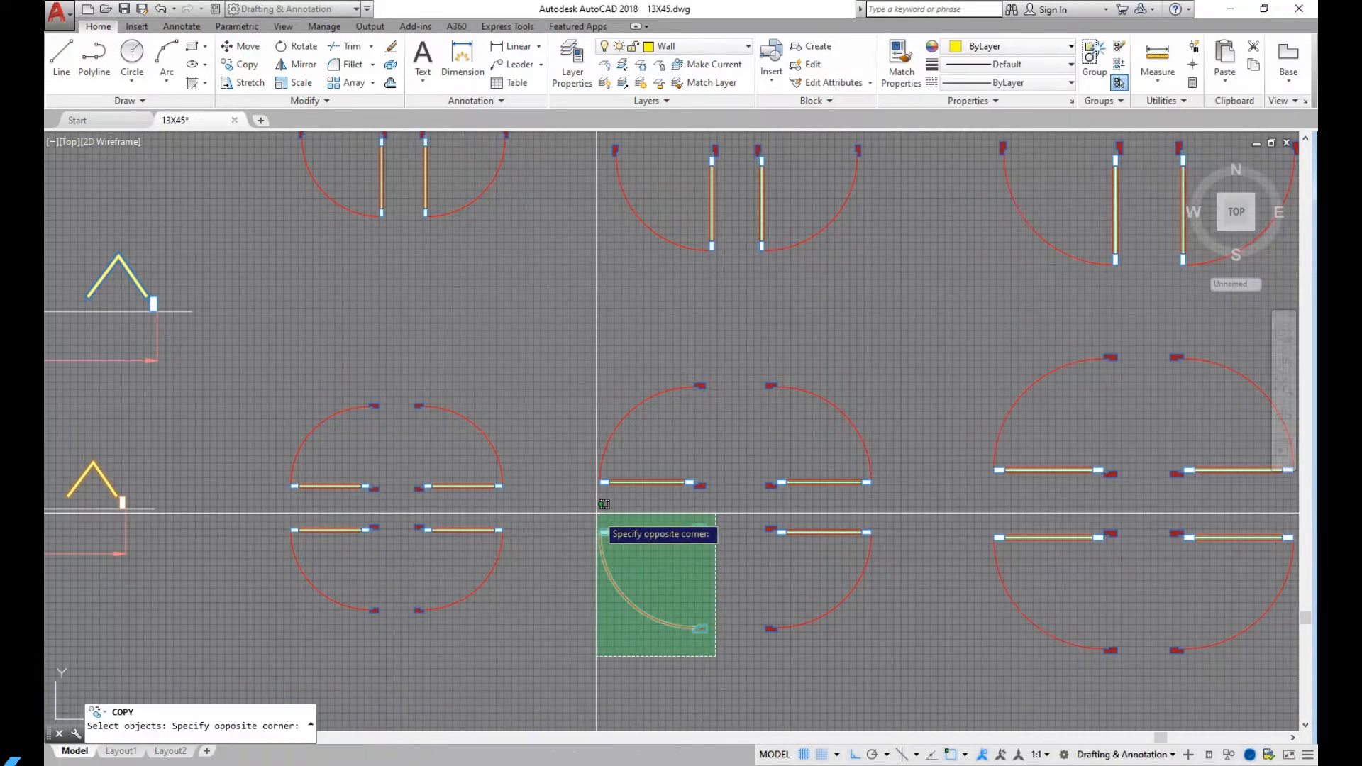
{"action": "left_click", "coordinate": [586, 502]}
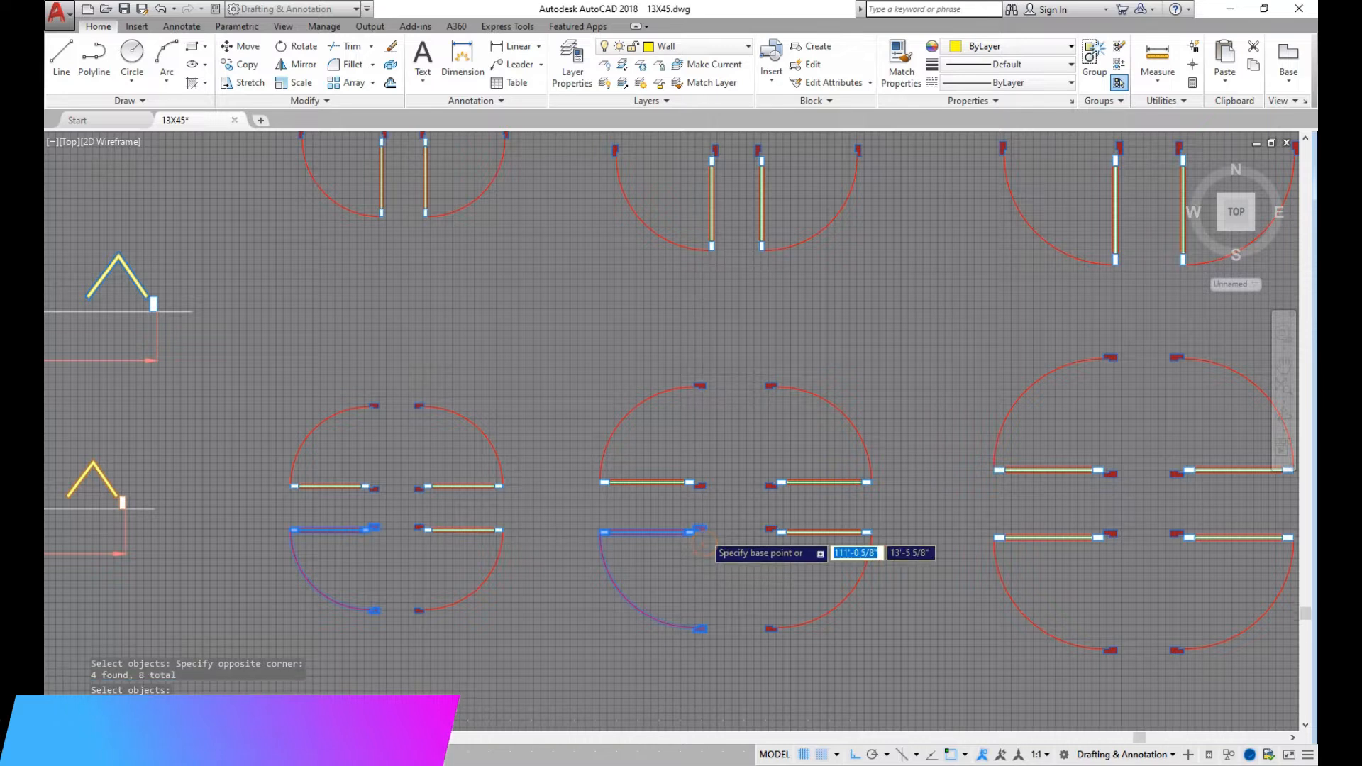
Copy the two doors from the medium door's upper frame corner to the upper jamb corner of the kitchen opening.
{"action": "scroll", "coordinate": [703, 532], "scroll_direction": "up", "scroll_amount": 3}
{"action": "left_click", "coordinate": [703, 531]}
{"action": "scroll", "coordinate": [745, 482], "scroll_direction": "down", "scroll_amount": 8}
{"action": "scroll", "coordinate": [359, 396], "scroll_direction": "up", "scroll_amount": 6}
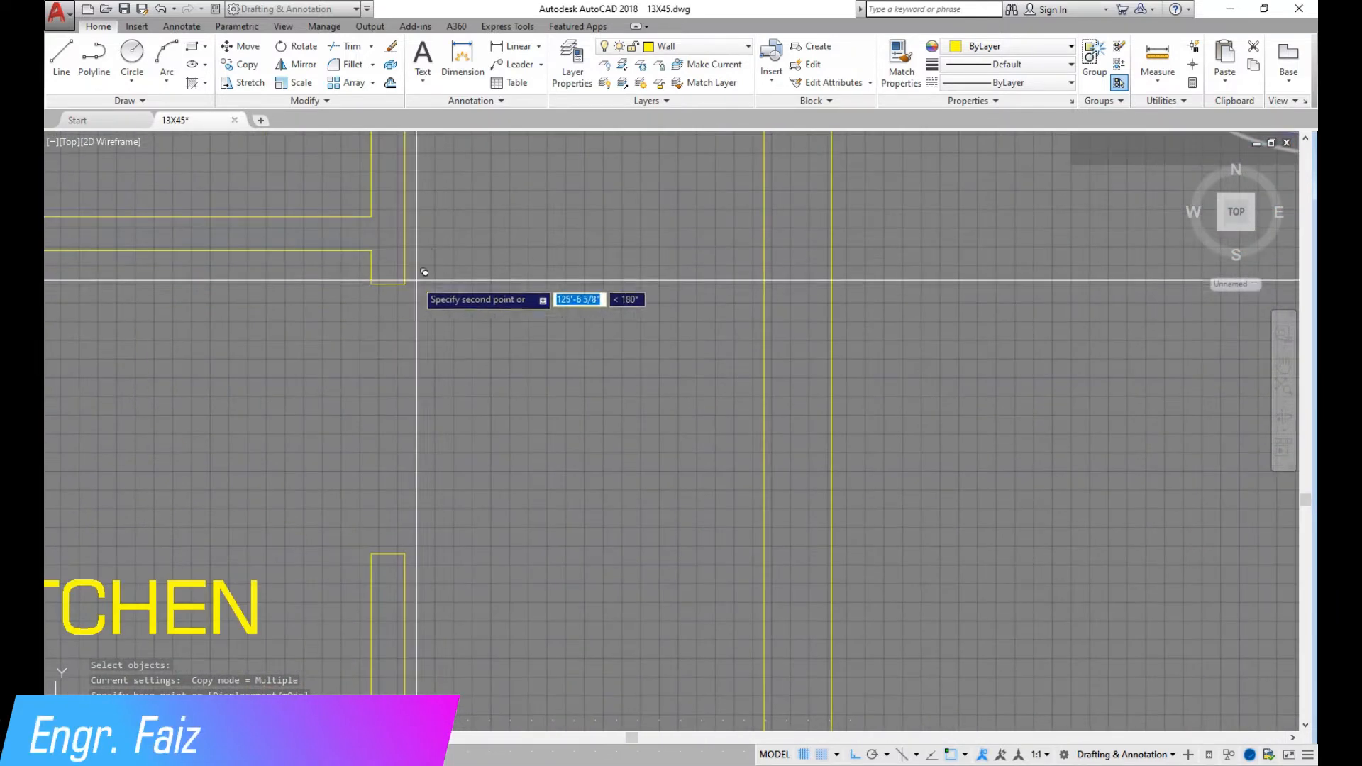
{"action": "scroll", "coordinate": [523, 416], "scroll_direction": "down", "scroll_amount": 3}
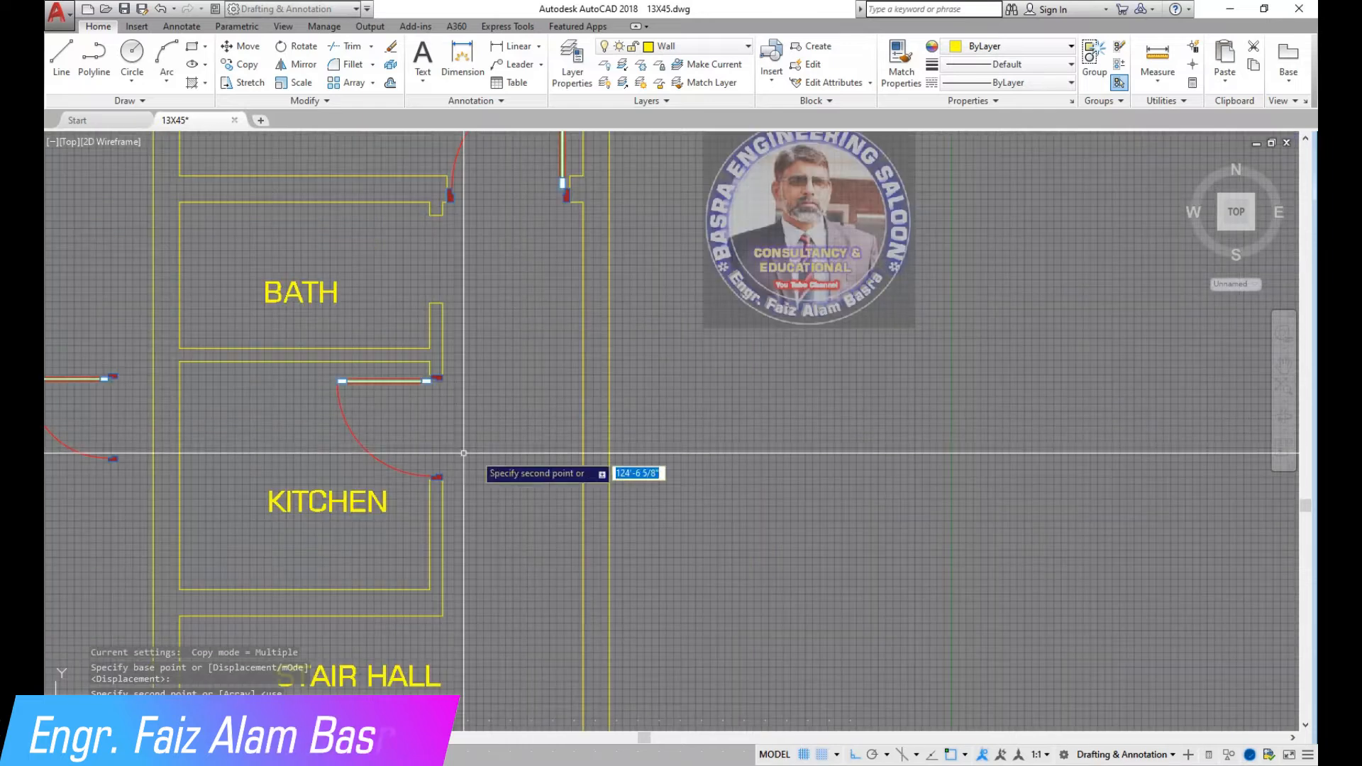
Move the small door lying outside the plan by its upper frame corner into the bath's door opening.
{"action": "scroll", "coordinate": [525, 452], "scroll_direction": "down", "scroll_amount": 2}
{"action": "scroll", "coordinate": [498, 598], "scroll_direction": "up", "scroll_amount": 4}
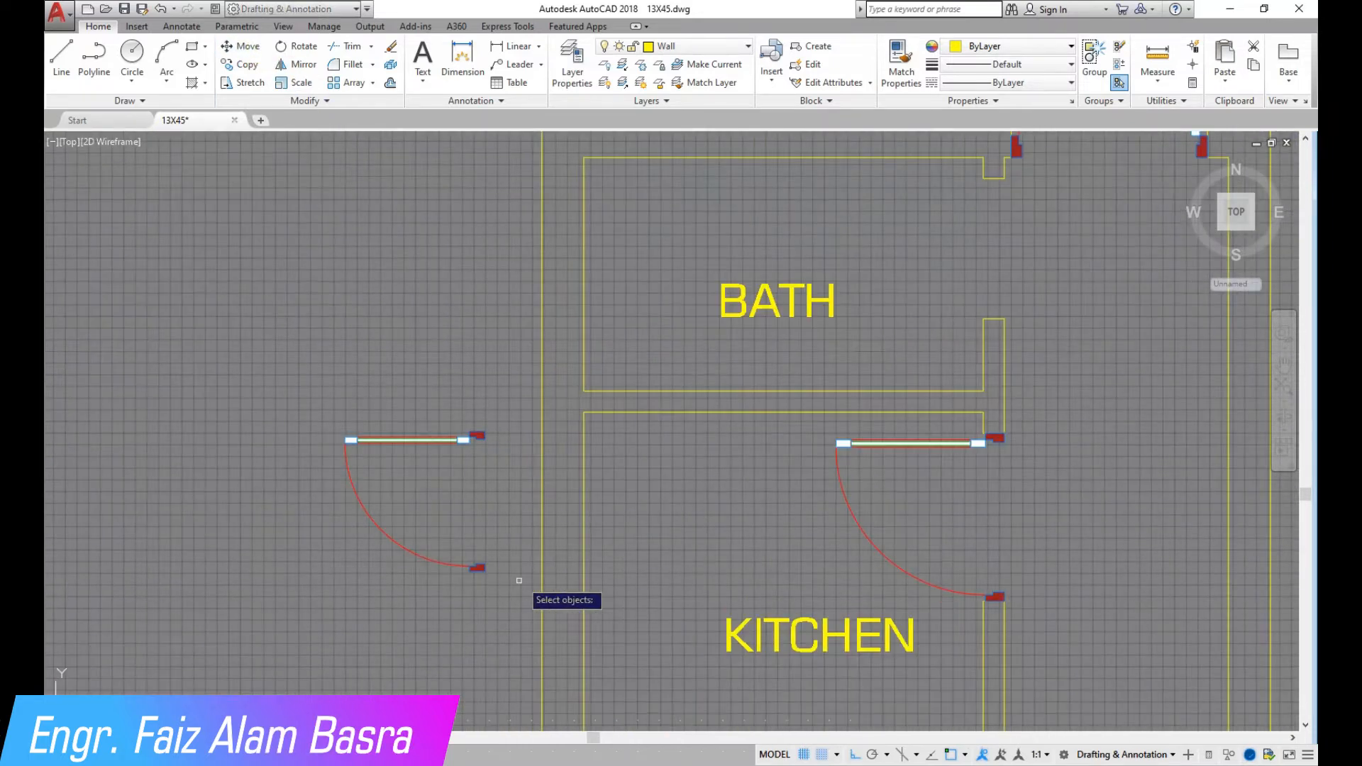
{"action": "key", "text": "Return"}
{"action": "scroll", "coordinate": [493, 417], "scroll_direction": "up", "scroll_amount": 4}
{"action": "left_click", "coordinate": [466, 469]}
{"action": "scroll", "coordinate": [448, 473], "scroll_direction": "down", "scroll_amount": 5}
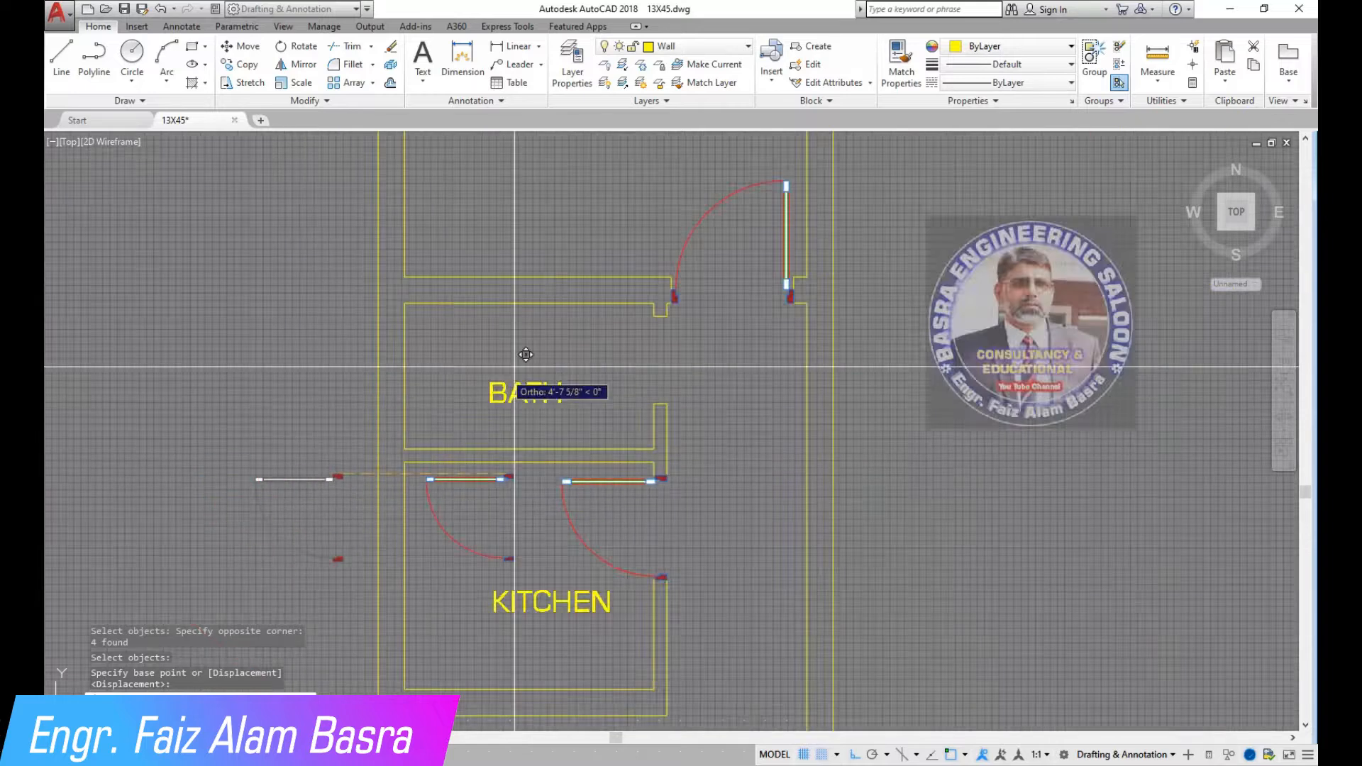
{"action": "scroll", "coordinate": [664, 321], "scroll_direction": "up", "scroll_amount": 4}
{"action": "scroll", "coordinate": [694, 312], "scroll_direction": "down", "scroll_amount": 6}
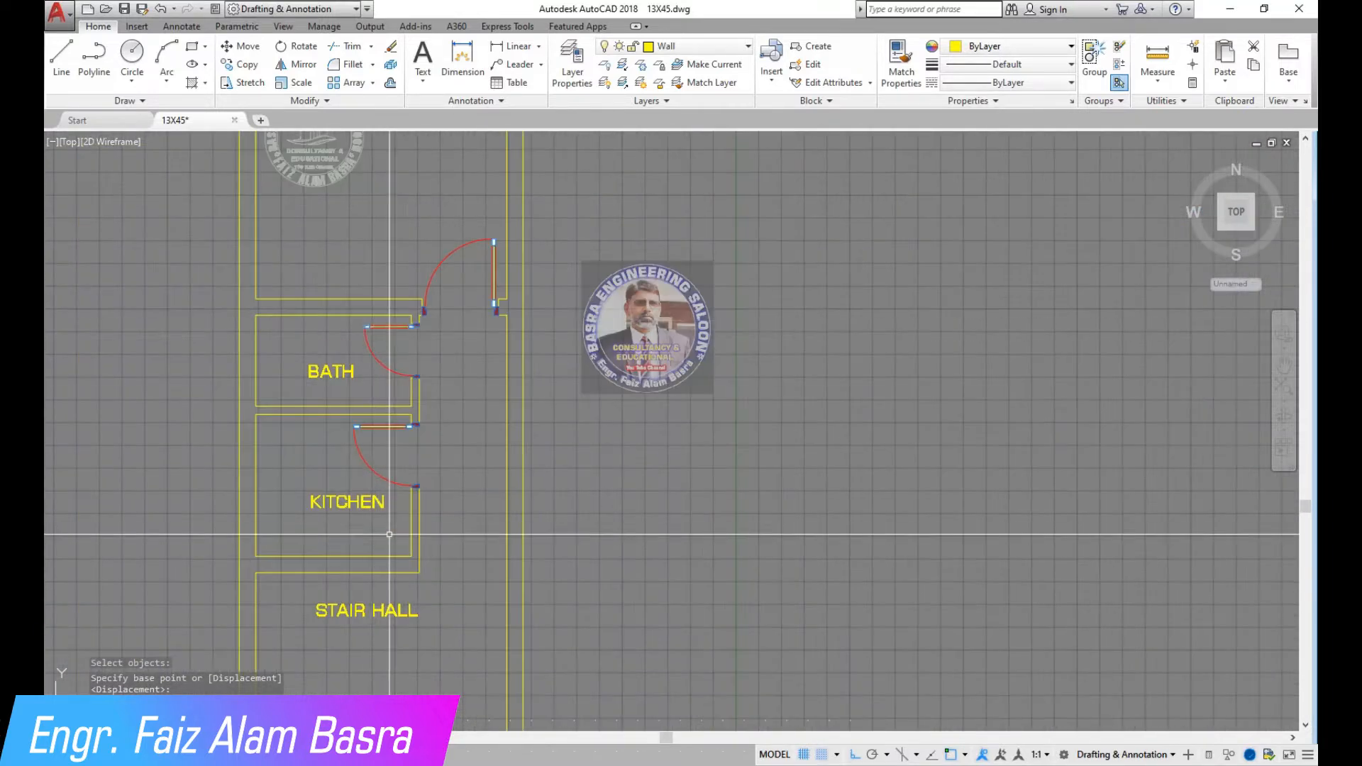
{"action": "scroll", "coordinate": [453, 548], "scroll_direction": "up", "scroll_amount": 1}
{"action": "scroll", "coordinate": [437, 509], "scroll_direction": "down", "scroll_amount": 1}
{"action": "scroll", "coordinate": [438, 600], "scroll_direction": "up", "scroll_amount": 1}
{"action": "scroll", "coordinate": [438, 400], "scroll_direction": "down", "scroll_amount": 2}
{"action": "scroll", "coordinate": [402, 603], "scroll_direction": "up", "scroll_amount": 2}
{"action": "scroll", "coordinate": [403, 431], "scroll_direction": "down", "scroll_amount": 2}
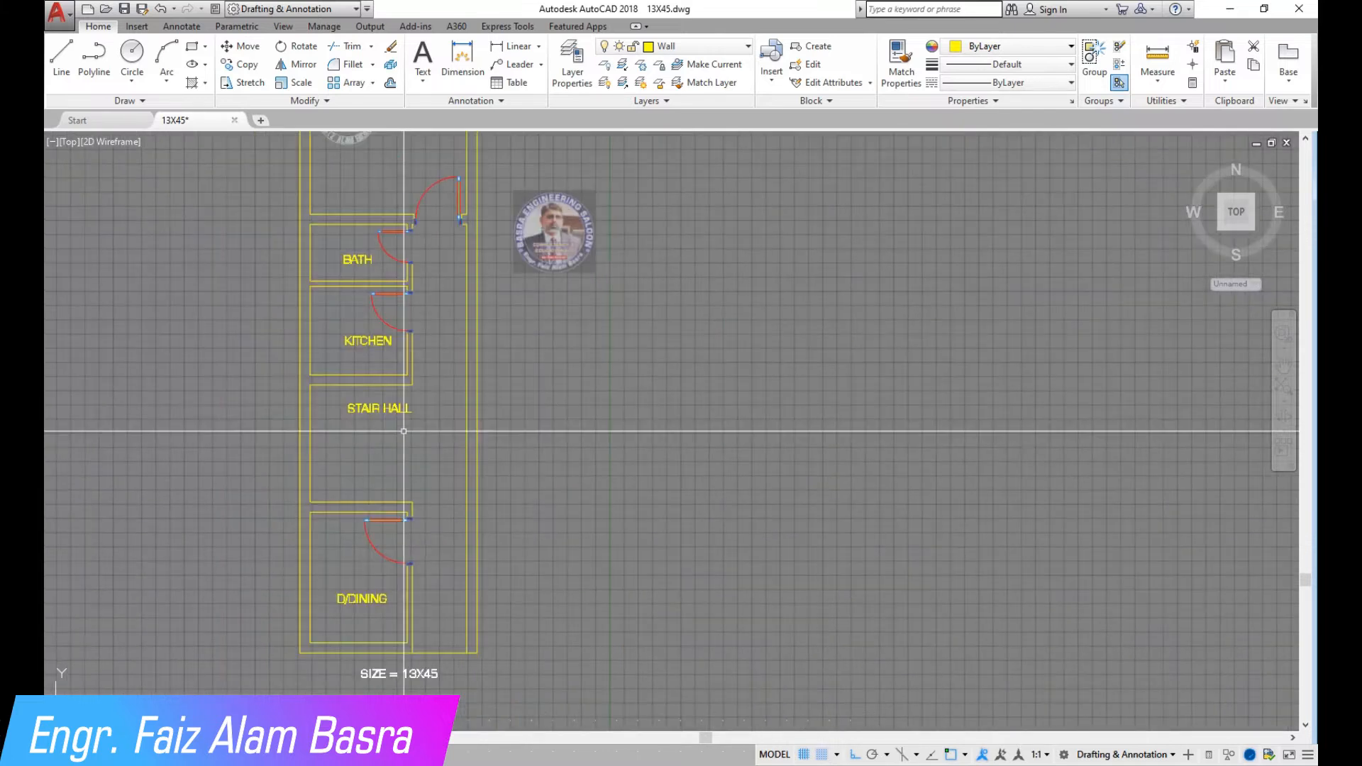
Start a copy and select the red double-leaf door in the block library.
{"action": "left_click", "coordinate": [250, 65]}
{"action": "scroll", "coordinate": [322, 248], "scroll_direction": "down", "scroll_amount": 7}
{"action": "scroll", "coordinate": [766, 371], "scroll_direction": "up", "scroll_amount": 10}
{"action": "left_click", "coordinate": [1040, 596]}
{"action": "left_click", "coordinate": [764, 398]}
{"action": "right_click", "coordinate": [856, 551]}
{"action": "scroll", "coordinate": [856, 551], "scroll_direction": "up", "scroll_amount": 6}
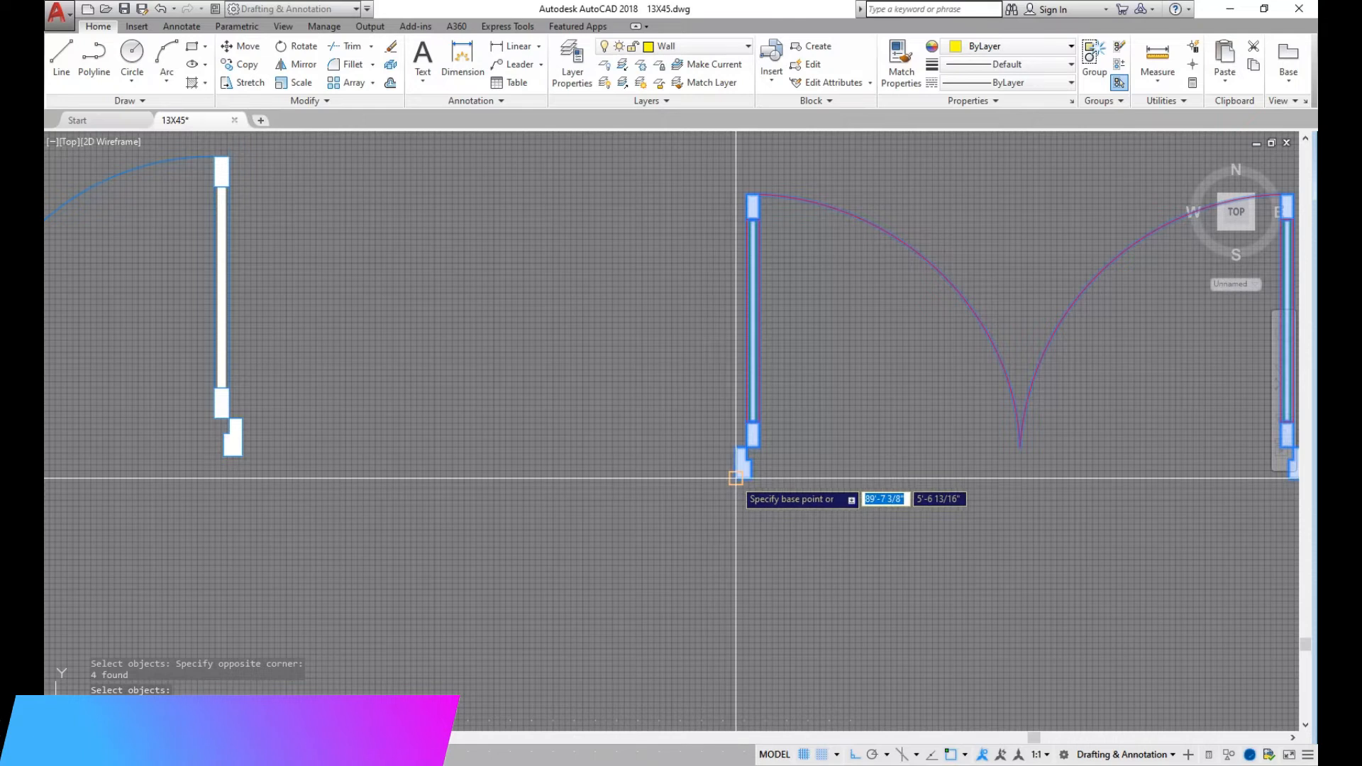
Copy the double-leaf door by its lower-left frame corner to the partition's front corner at the corridor entrance.
{"action": "left_click", "coordinate": [738, 478]}
{"action": "scroll", "coordinate": [766, 426], "scroll_direction": "down", "scroll_amount": 14}
{"action": "scroll", "coordinate": [206, 379], "scroll_direction": "up", "scroll_amount": 11}
{"action": "scroll", "coordinate": [356, 292], "scroll_direction": "up", "scroll_amount": 2}
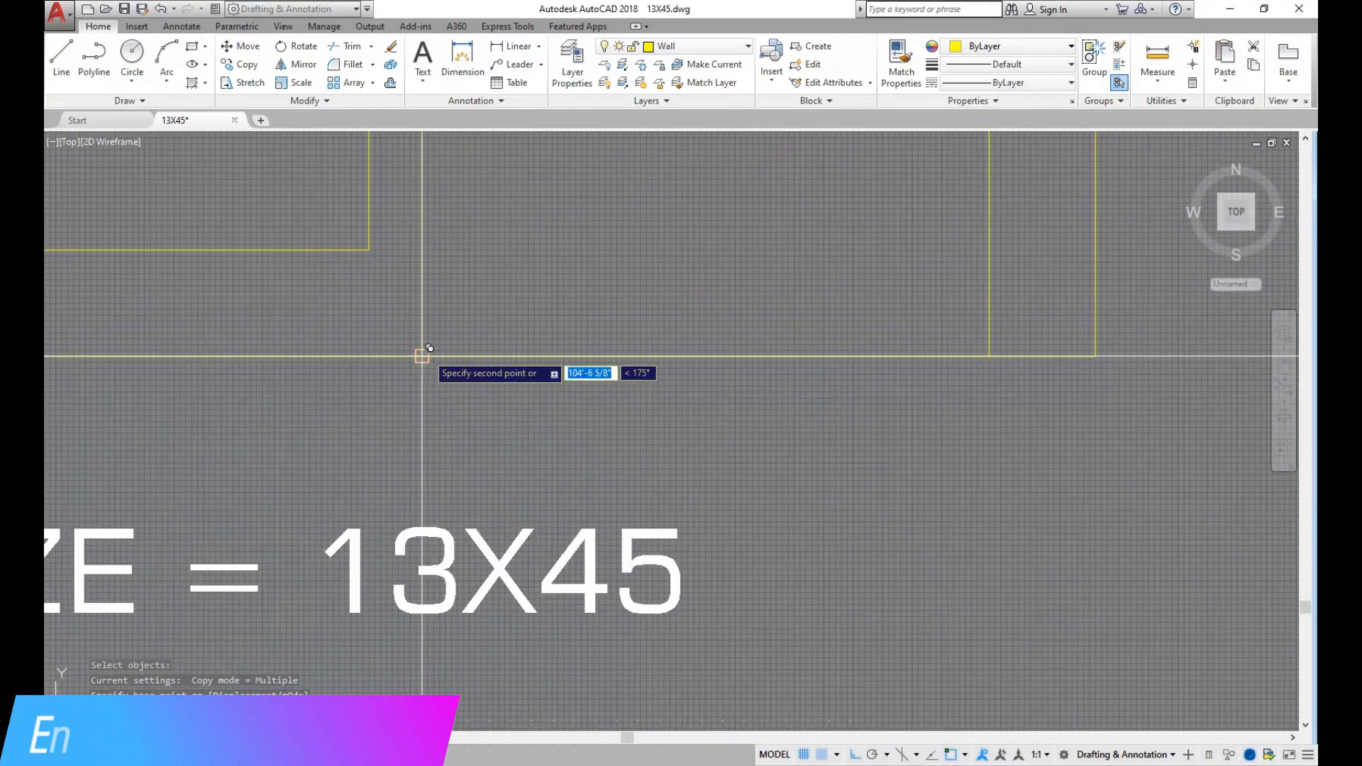
{"action": "left_click", "coordinate": [423, 356]}
{"action": "scroll", "coordinate": [447, 464], "scroll_direction": "down", "scroll_amount": 2}
{"action": "scroll", "coordinate": [450, 470], "scroll_direction": "down", "scroll_amount": 2}
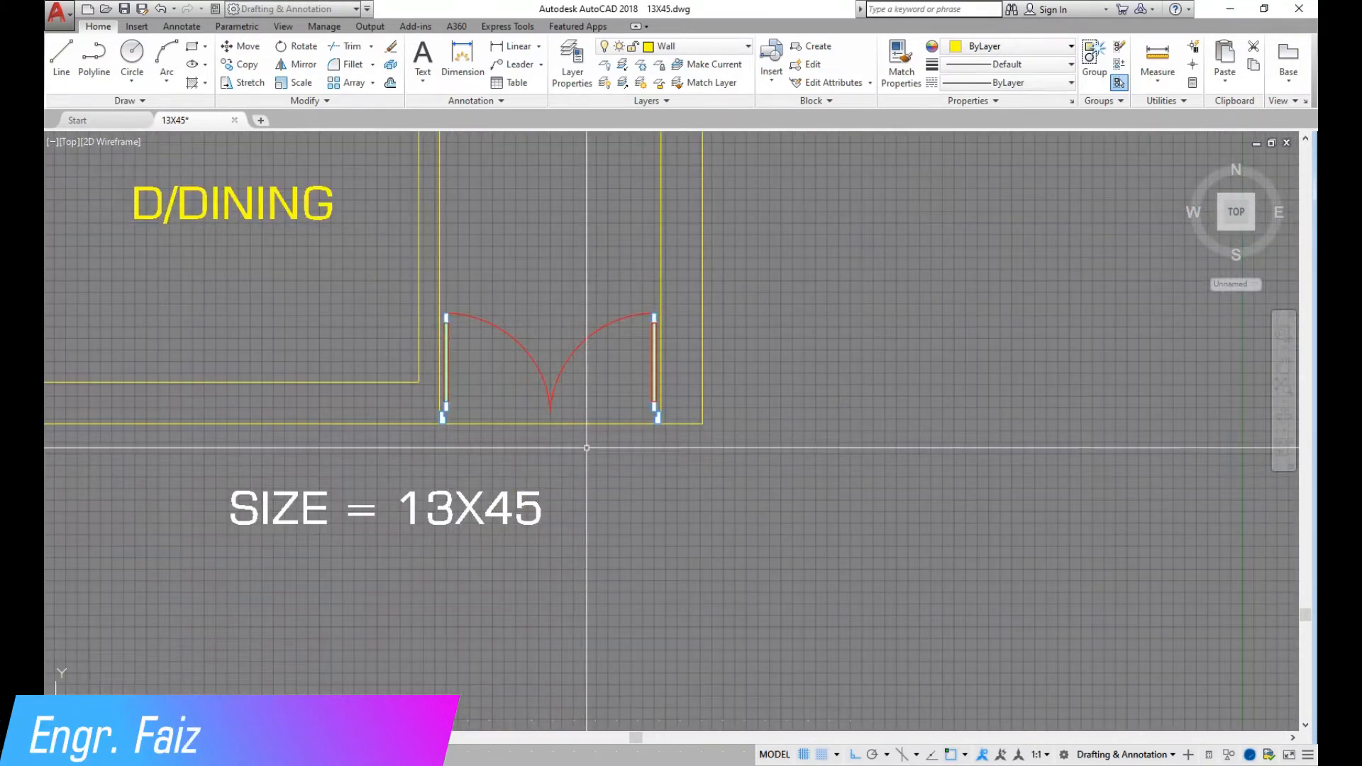
Start a copy and select the three upright windows of decreasing size in the block library.
{"action": "key", "text": "Escape"}
{"action": "scroll", "coordinate": [506, 461], "scroll_direction": "down", "scroll_amount": 2}
{"action": "left_click", "coordinate": [248, 64]}
{"action": "scroll", "coordinate": [331, 400], "scroll_direction": "down", "scroll_amount": 8}
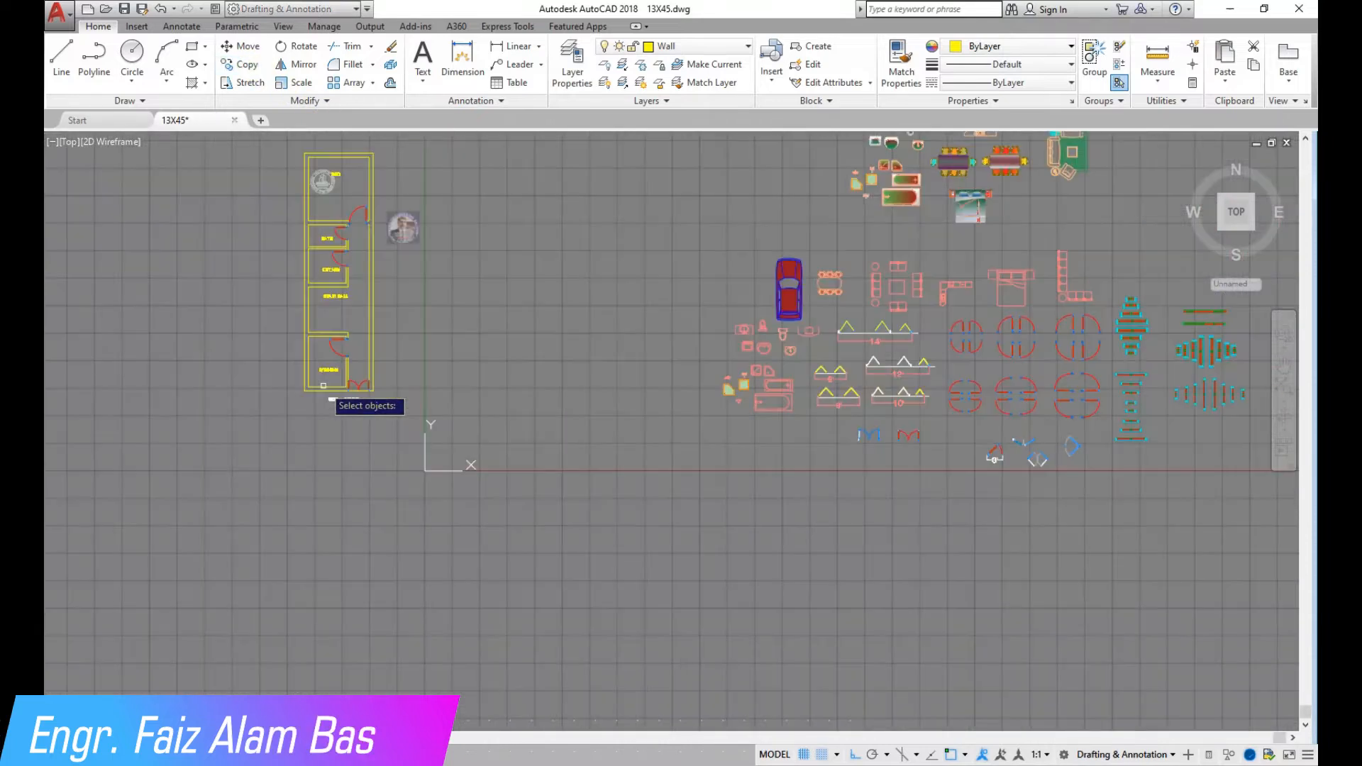
{"action": "scroll", "coordinate": [649, 395], "scroll_direction": "down", "scroll_amount": 2}
{"action": "scroll", "coordinate": [873, 376], "scroll_direction": "up", "scroll_amount": 5}
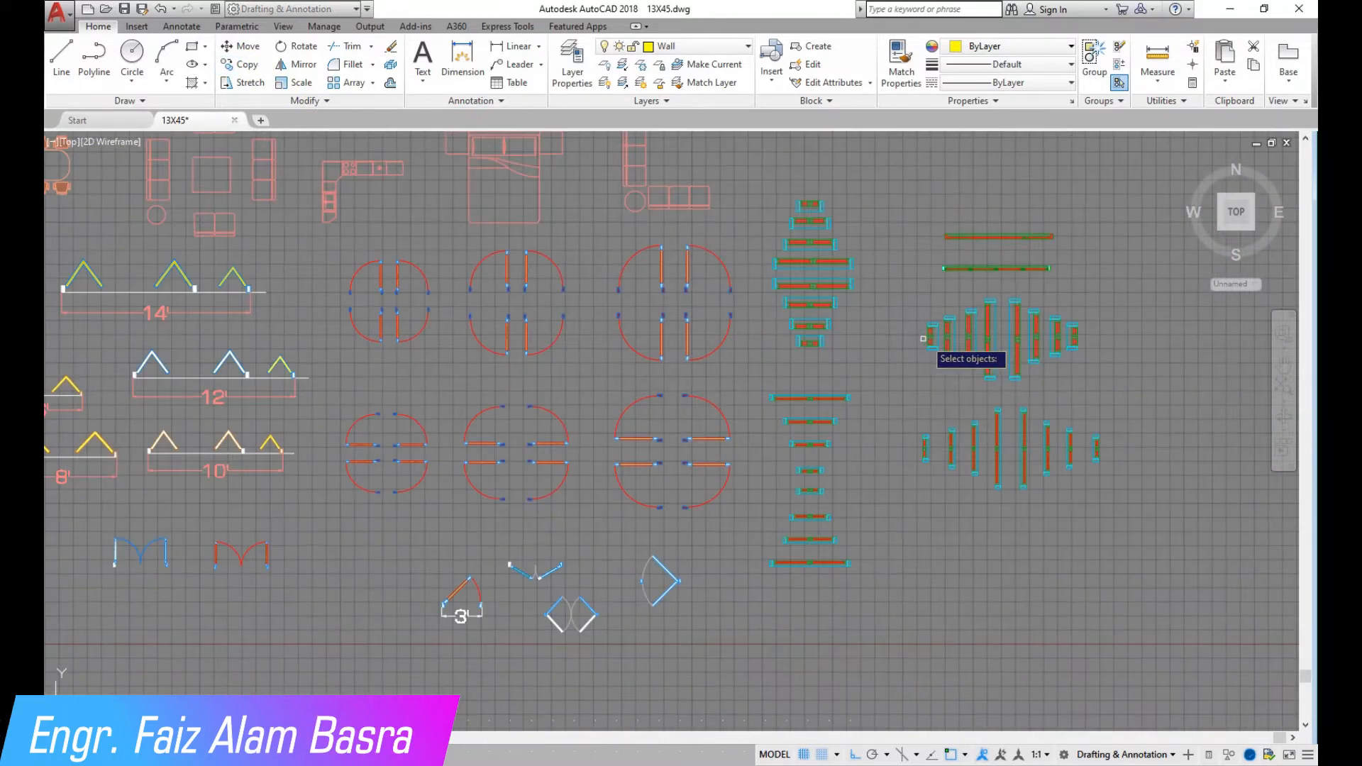
{"action": "scroll", "coordinate": [1060, 319], "scroll_direction": "up", "scroll_amount": 5}
{"action": "left_click", "coordinate": [743, 229]}
{"action": "left_click", "coordinate": [645, 494]}
{"action": "left_click", "coordinate": [578, 281]}
{"action": "left_click", "coordinate": [572, 479]}
{"action": "left_click", "coordinate": [456, 280]}
{"action": "key", "text": "Return"}
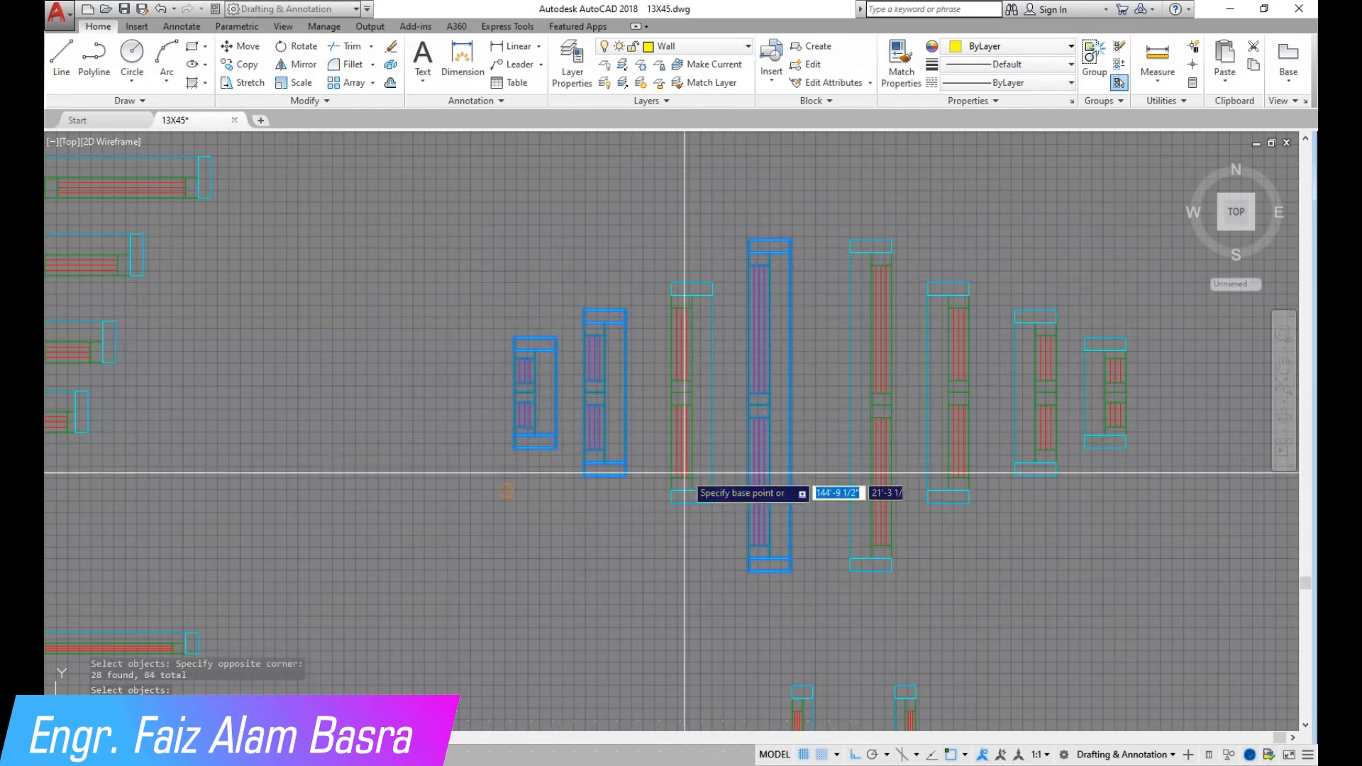
Copy the windows by the midpoint of the largest one's inner edge to the midpoint of the dining room's outer wall.
{"action": "left_click", "coordinate": [792, 404]}
{"action": "scroll", "coordinate": [821, 441], "scroll_direction": "down", "scroll_amount": 10}
{"action": "scroll", "coordinate": [341, 461], "scroll_direction": "up", "scroll_amount": 12}
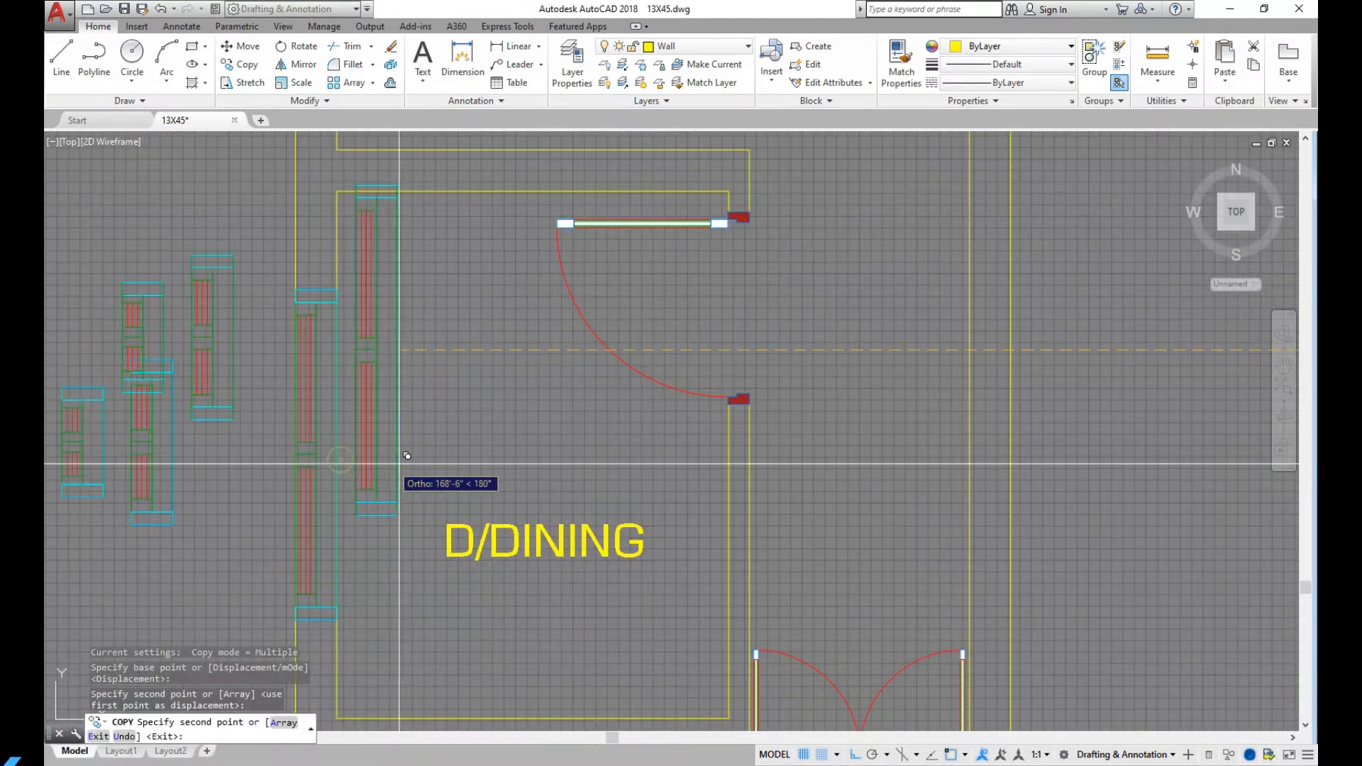
{"action": "scroll", "coordinate": [437, 479], "scroll_direction": "down", "scroll_amount": 4}
{"action": "key", "text": "Escape"}
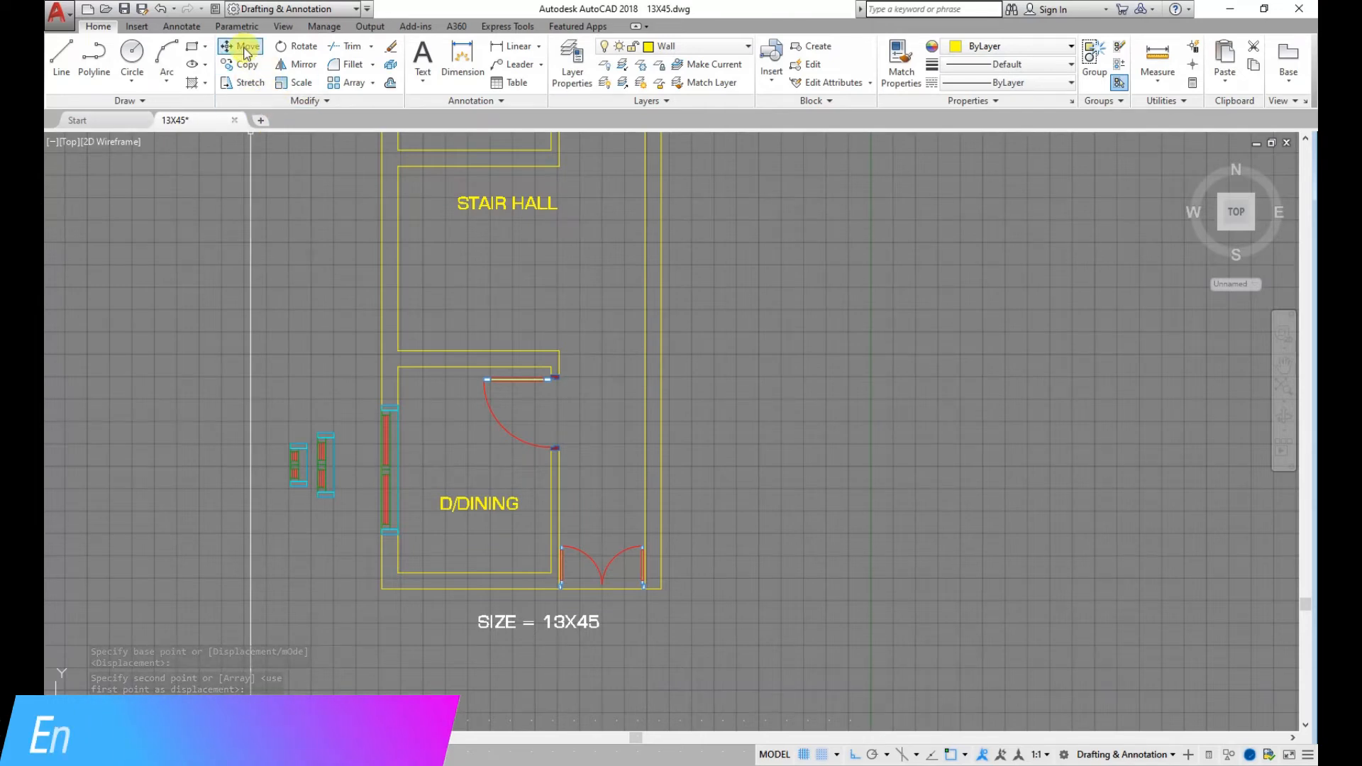
Move the two smaller windows by the larger one's inner-edge midpoint to the middle of the kitchen's outer wall.
{"action": "scroll", "coordinate": [280, 401], "scroll_direction": "up", "scroll_amount": 4}
{"action": "key", "text": "Return"}
{"action": "left_click", "coordinate": [417, 560]}
{"action": "scroll", "coordinate": [440, 558], "scroll_direction": "down", "scroll_amount": 6}
{"action": "scroll", "coordinate": [471, 305], "scroll_direction": "up", "scroll_amount": 4}
{"action": "left_click", "coordinate": [466, 337]}
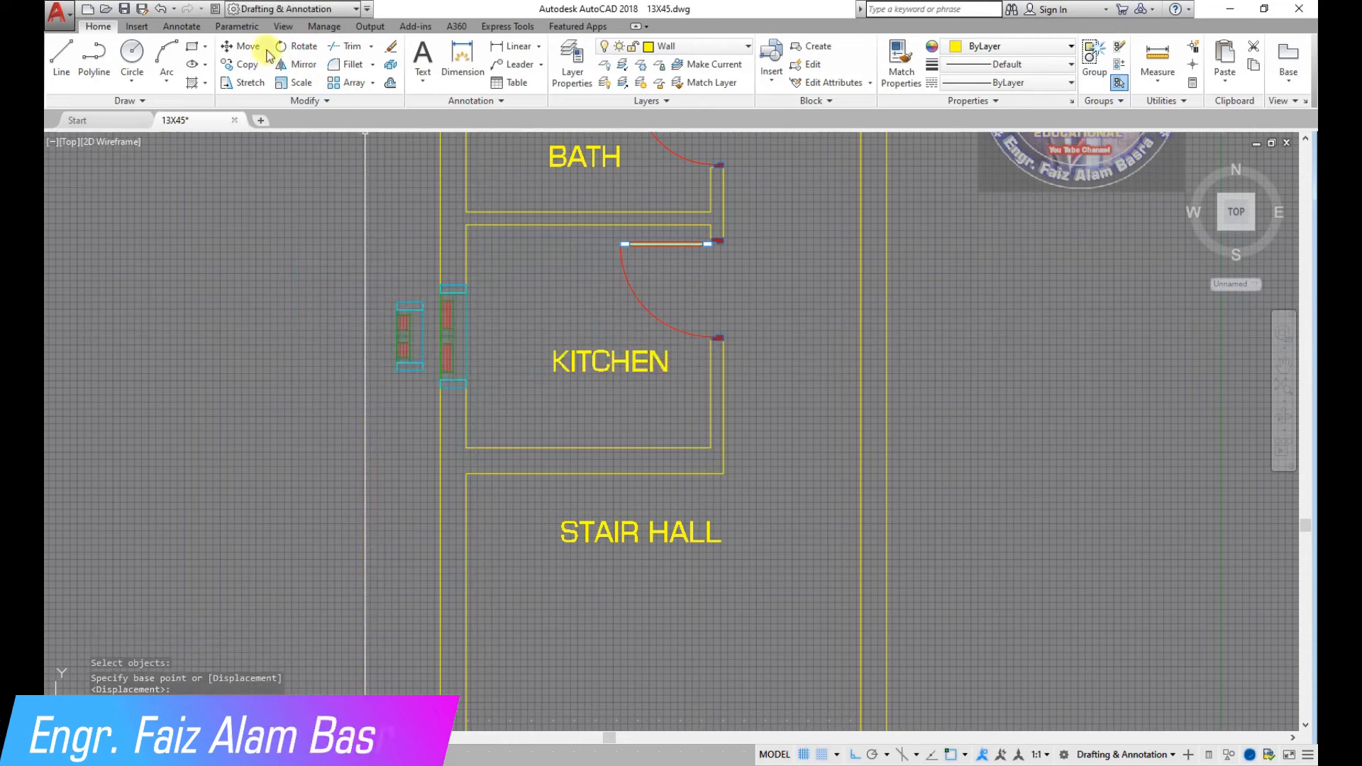
Move the smallest window by its inner-edge midpoint into the bath's outer wall.
{"action": "scroll", "coordinate": [443, 377], "scroll_direction": "up", "scroll_amount": 6}
{"action": "left_click", "coordinate": [576, 687]}
{"action": "left_click", "coordinate": [389, 267]}
{"action": "key", "text": "Return"}
{"action": "left_click", "coordinate": [555, 481]}
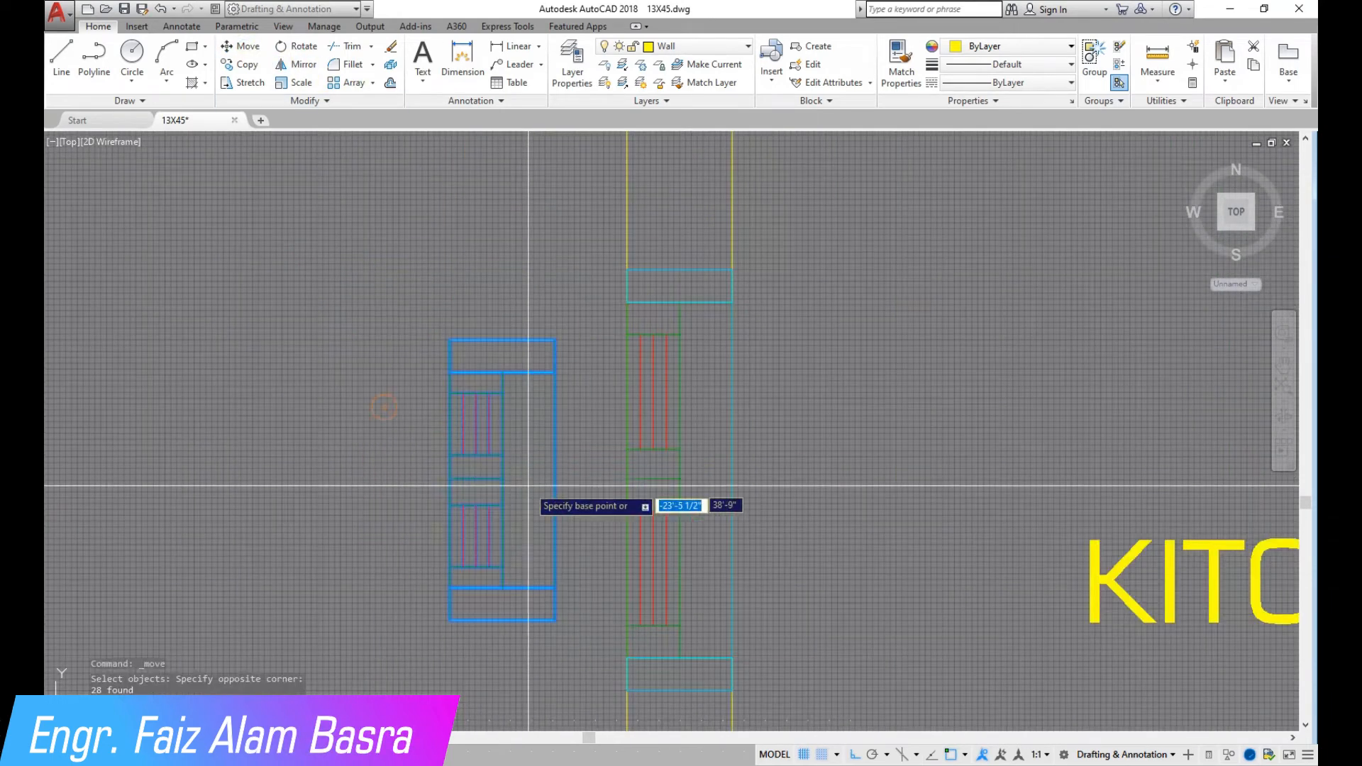
{"action": "scroll", "coordinate": [440, 552], "scroll_direction": "down", "scroll_amount": 3}
{"action": "left_click", "coordinate": [553, 214]}
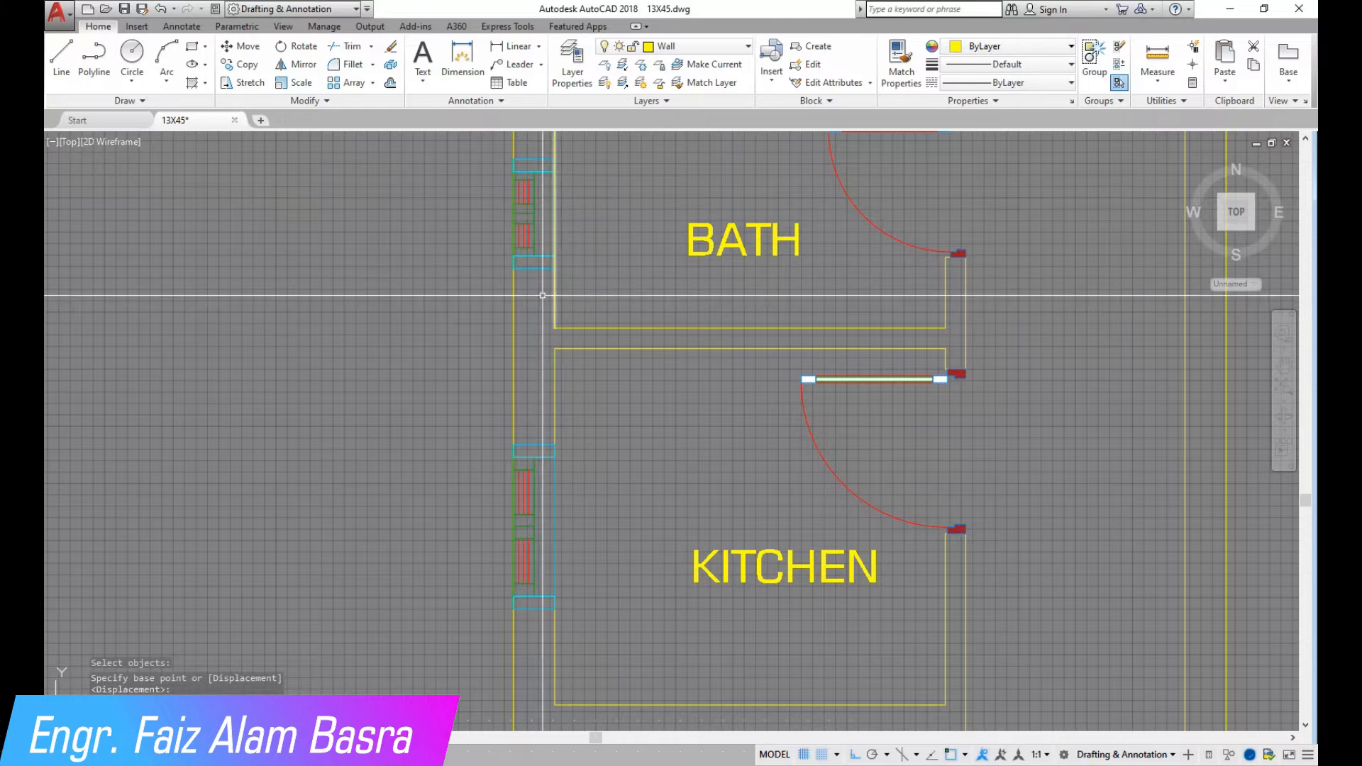
Move the bath window down along the outer wall, closer to the kitchen partition.
{"action": "scroll", "coordinate": [541, 283], "scroll_direction": "down", "scroll_amount": 3}
{"action": "scroll", "coordinate": [540, 247], "scroll_direction": "up", "scroll_amount": 3}
{"action": "left_click", "coordinate": [249, 50]}
{"action": "left_click", "coordinate": [482, 216]}
{"action": "left_click", "coordinate": [626, 369]}
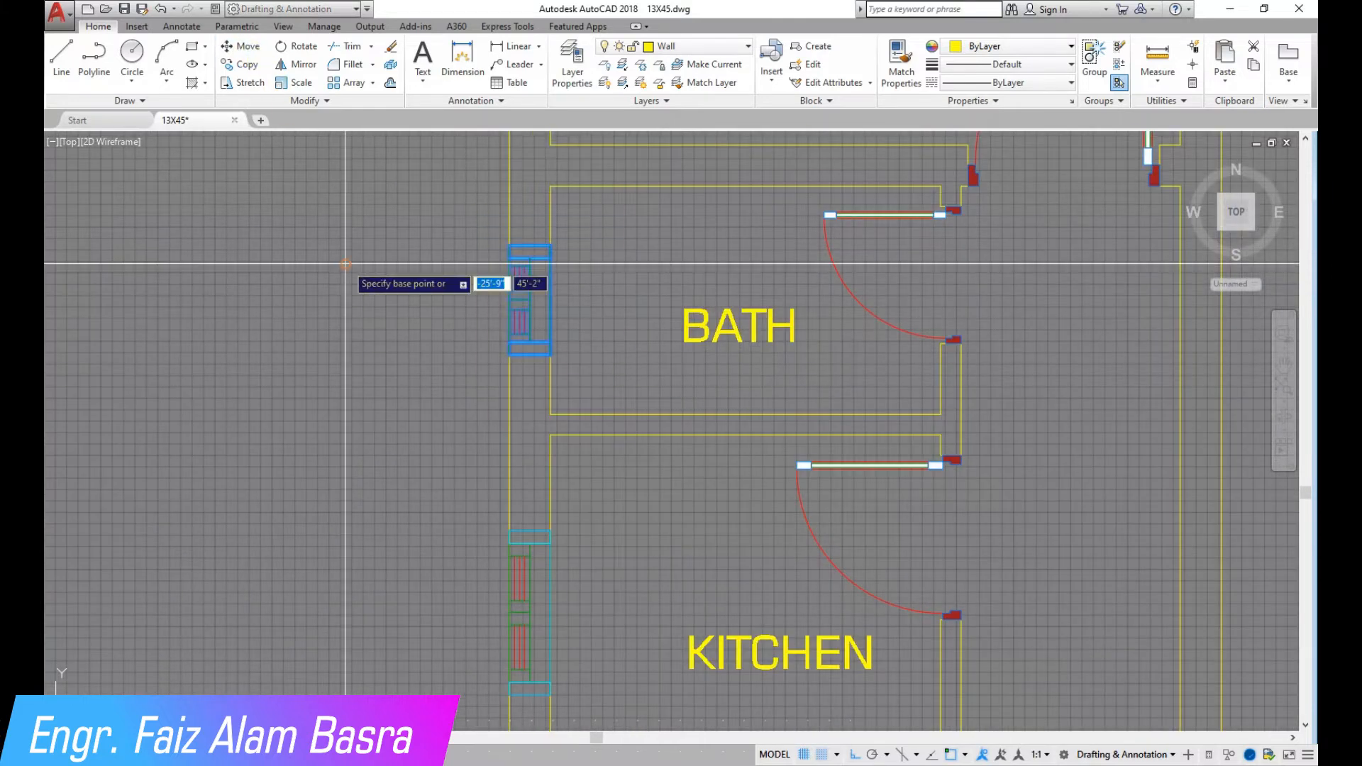
{"action": "key", "text": "Return"}
{"action": "left_click", "coordinate": [346, 264]}
{"action": "scroll", "coordinate": [359, 291], "scroll_direction": "down", "scroll_amount": 4}
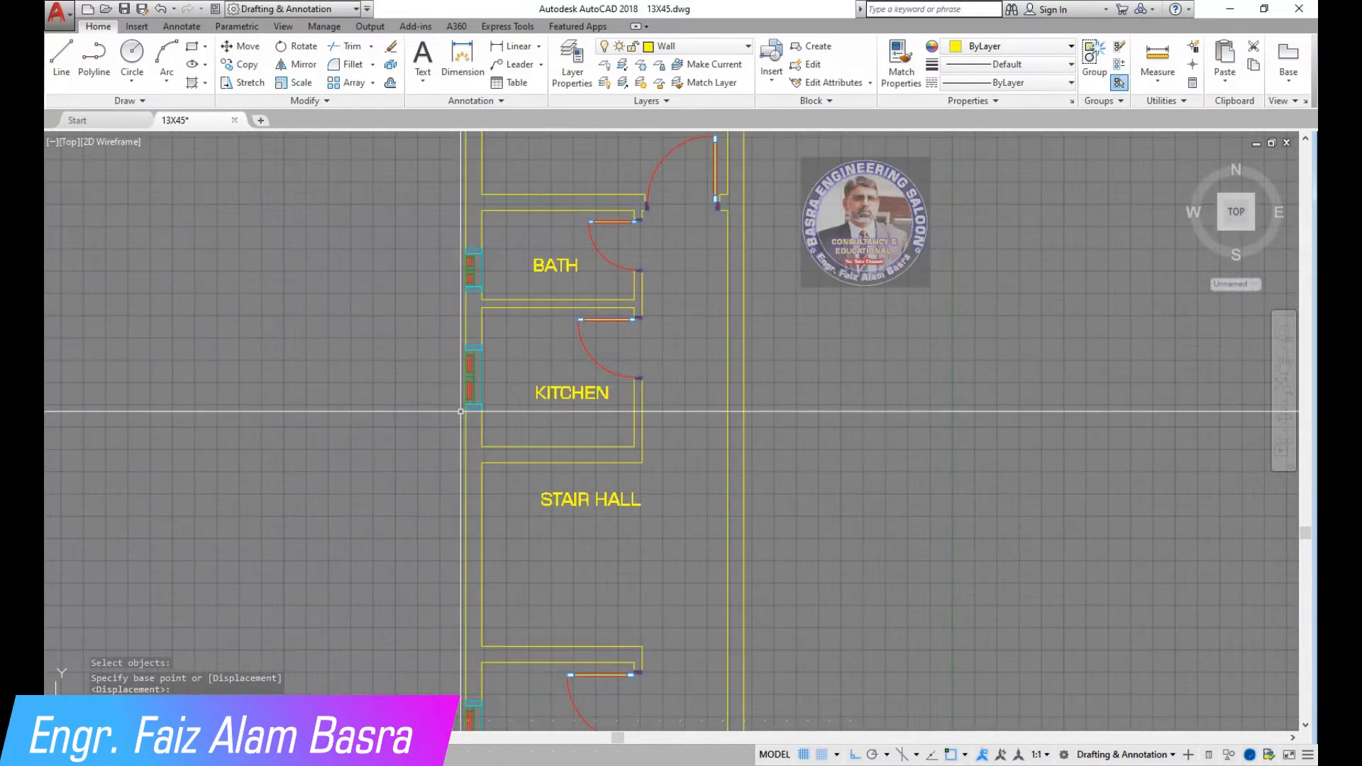
Move the kitchen window slightly down along the outer wall.
{"action": "scroll", "coordinate": [473, 379], "scroll_direction": "up", "scroll_amount": 2}
{"action": "left_click", "coordinate": [405, 305]}
{"action": "left_click", "coordinate": [523, 432]}
{"action": "key", "text": "Return"}
{"action": "left_click", "coordinate": [311, 358]}
{"action": "left_click", "coordinate": [312, 393]}
Copy the dining window by its inner-edge midpoint to the midpoint of the bedroom's left outer wall.
{"action": "scroll", "coordinate": [448, 243], "scroll_direction": "down", "scroll_amount": 4}
{"action": "scroll", "coordinate": [466, 587], "scroll_direction": "up", "scroll_amount": 4}
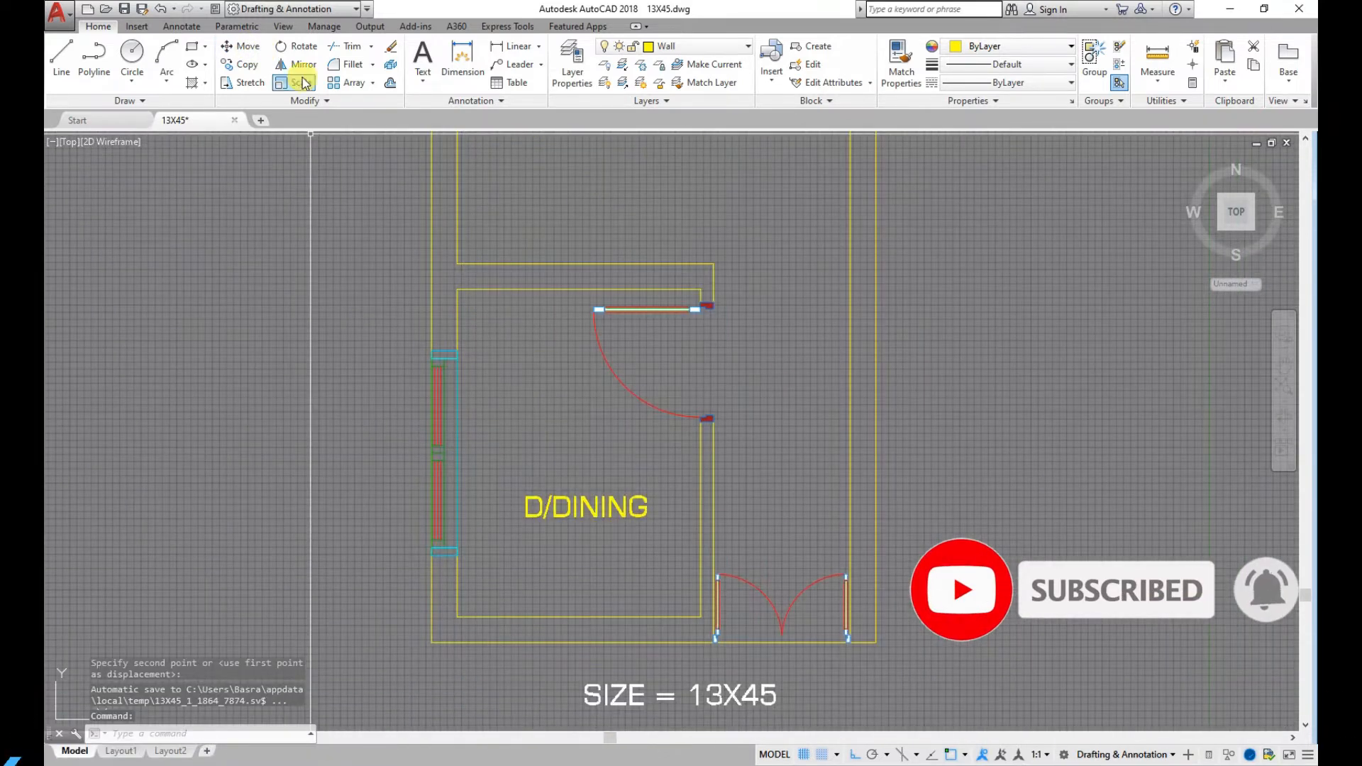
{"action": "left_click", "coordinate": [248, 50]}
{"action": "left_click", "coordinate": [405, 330]}
{"action": "left_click", "coordinate": [493, 566]}
{"action": "key", "text": "Return"}
{"action": "left_click", "coordinate": [458, 454]}
{"action": "scroll", "coordinate": [498, 596], "scroll_direction": "down", "scroll_amount": 6}
{"action": "scroll", "coordinate": [457, 171], "scroll_direction": "up", "scroll_amount": 4}
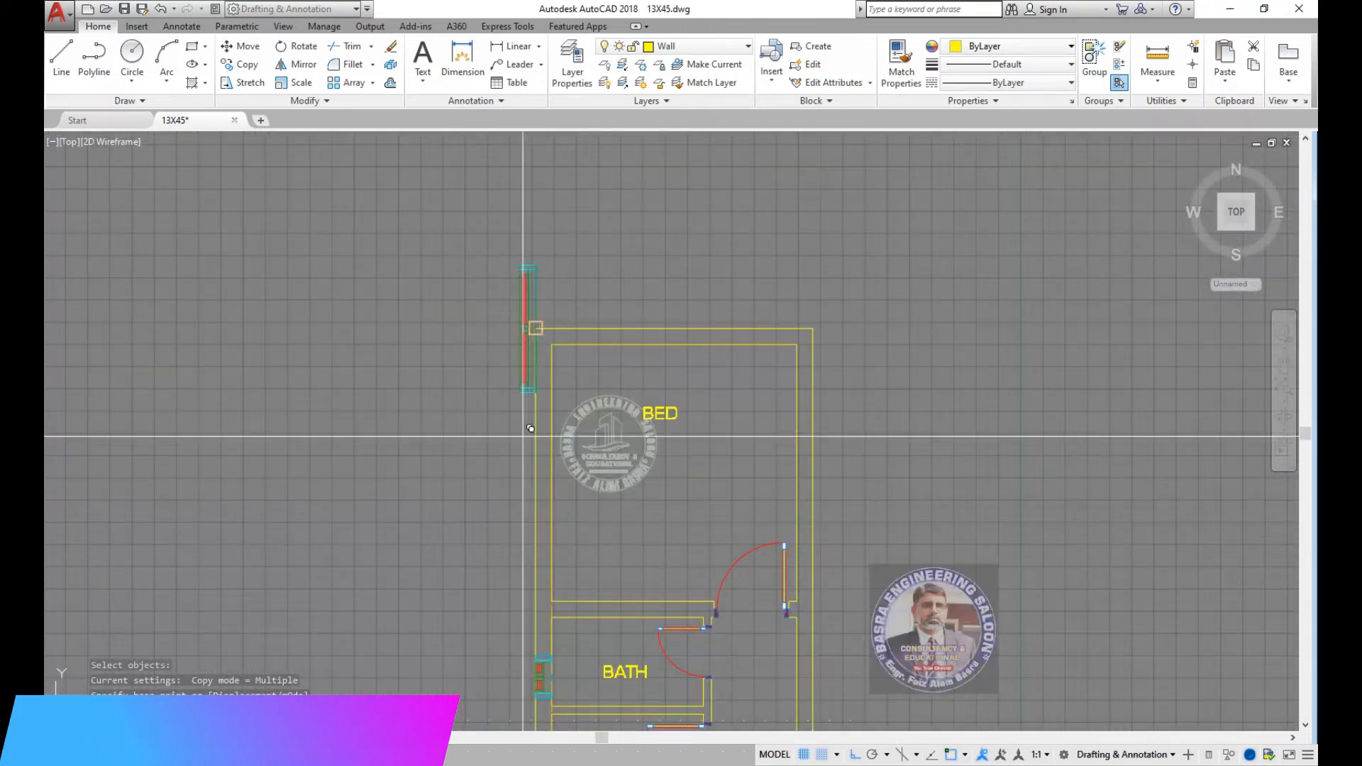
{"action": "left_click", "coordinate": [557, 482]}
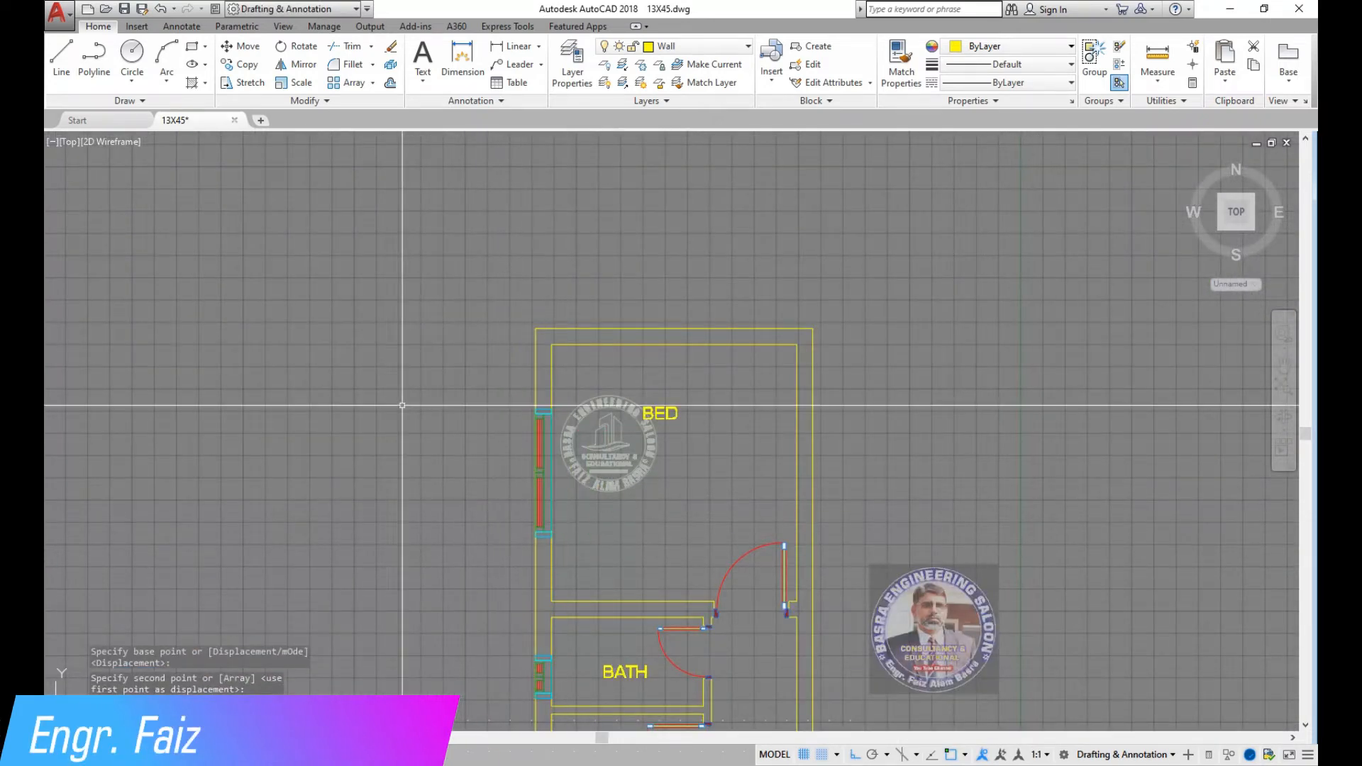
Examine the door and window placement across the whole plan, from the bedroom down to the dining room.
{"action": "scroll", "coordinate": [461, 384], "scroll_direction": "down", "scroll_amount": 8}
{"action": "scroll", "coordinate": [496, 354], "scroll_direction": "up", "scroll_amount": 3}
{"action": "scroll", "coordinate": [496, 355], "scroll_direction": "down", "scroll_amount": 2}
{"action": "scroll", "coordinate": [487, 344], "scroll_direction": "up", "scroll_amount": 6}
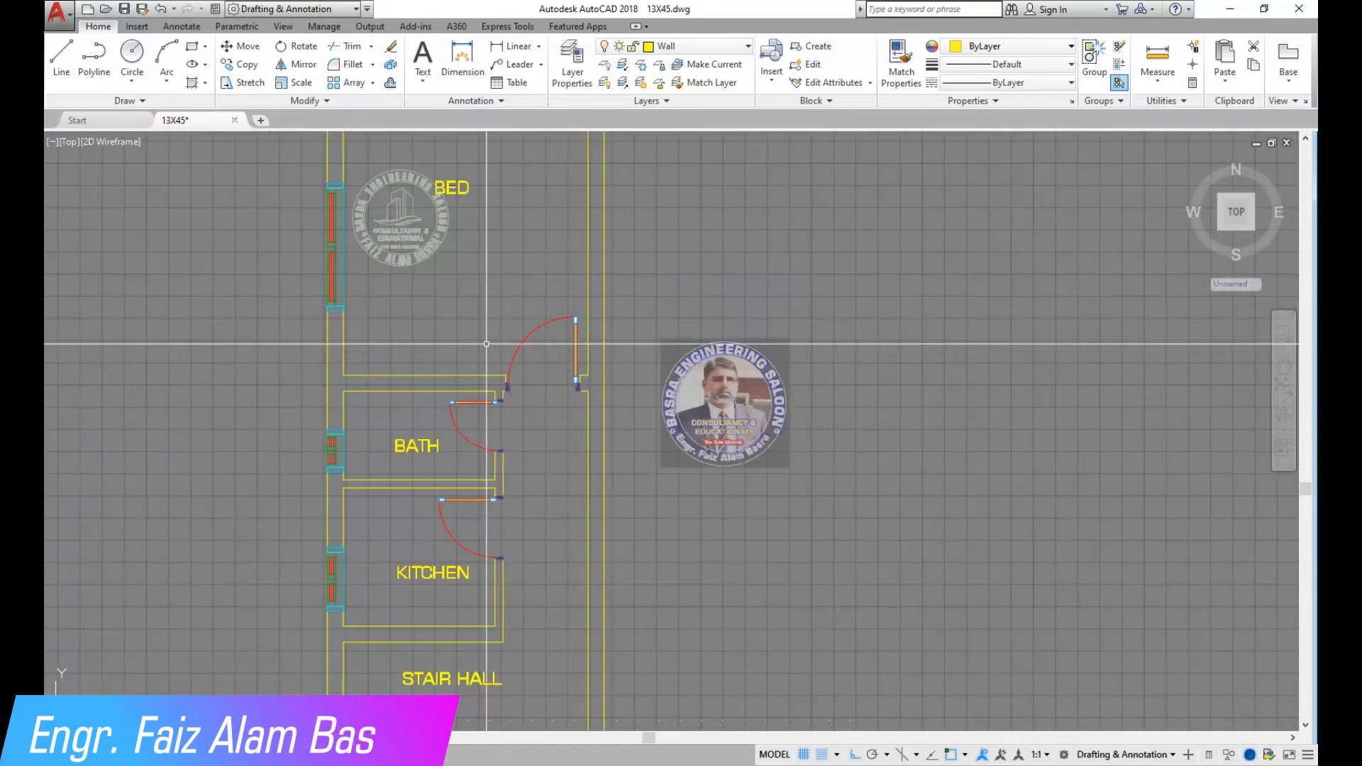
{"action": "scroll", "coordinate": [487, 344], "scroll_direction": "down", "scroll_amount": 4}
{"action": "scroll", "coordinate": [422, 341], "scroll_direction": "up", "scroll_amount": 3}
{"action": "scroll", "coordinate": [422, 318], "scroll_direction": "down", "scroll_amount": 3}
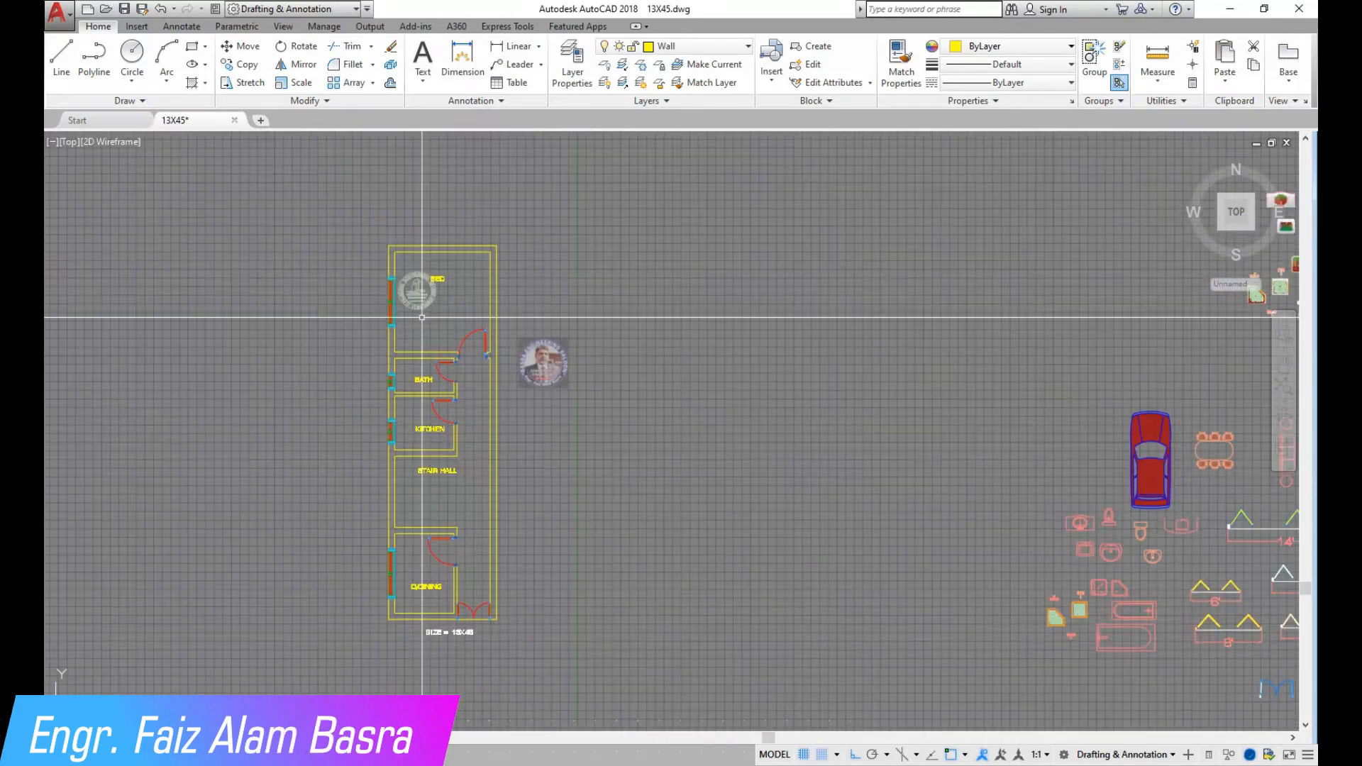
{"action": "scroll", "coordinate": [439, 579], "scroll_direction": "up", "scroll_amount": 2}
{"action": "scroll", "coordinate": [375, 474], "scroll_direction": "down", "scroll_amount": 3}
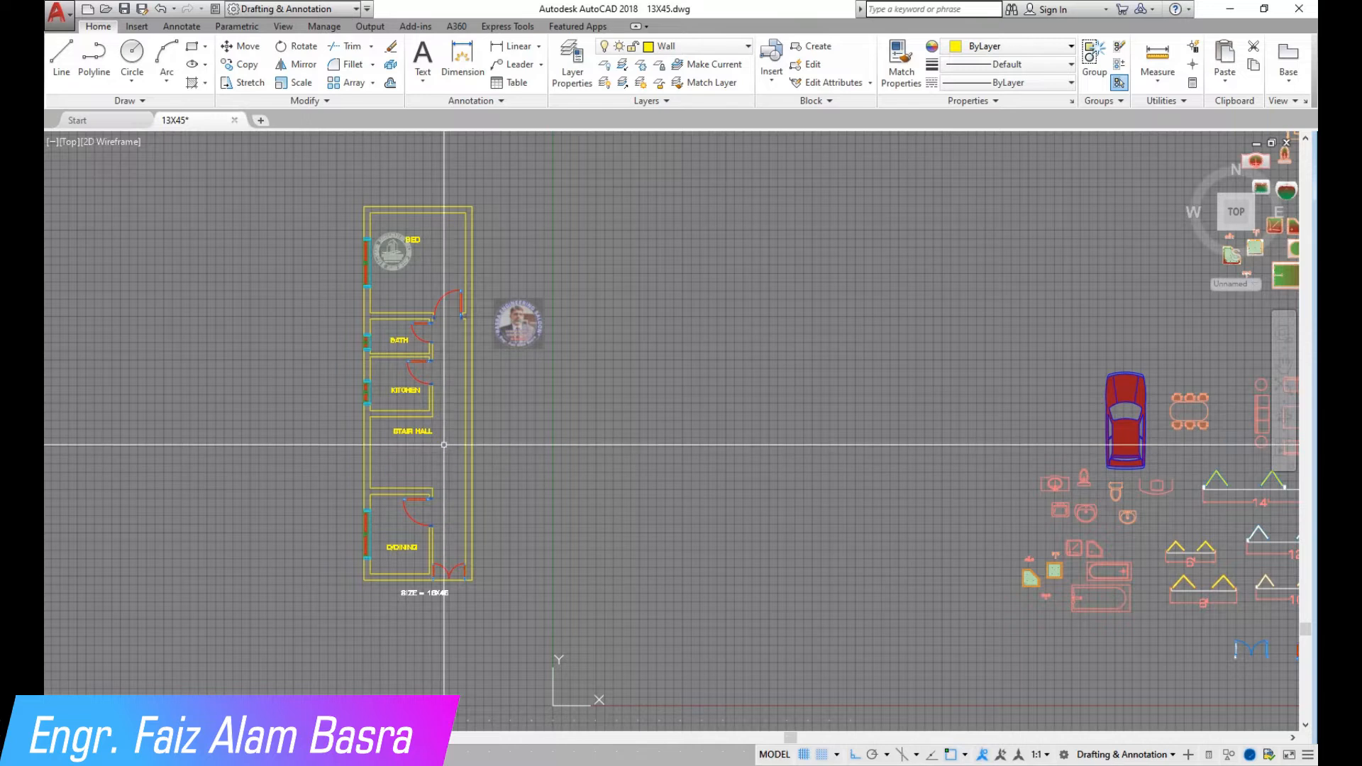
{"action": "scroll", "coordinate": [398, 398], "scroll_direction": "up", "scroll_amount": 3}
{"action": "scroll", "coordinate": [426, 456], "scroll_direction": "down", "scroll_amount": 3}
Mirror the bedroom window onto the opposite outer wall about the room's vertical centre line, keeping the original.
{"action": "scroll", "coordinate": [466, 234], "scroll_direction": "up", "scroll_amount": 4}
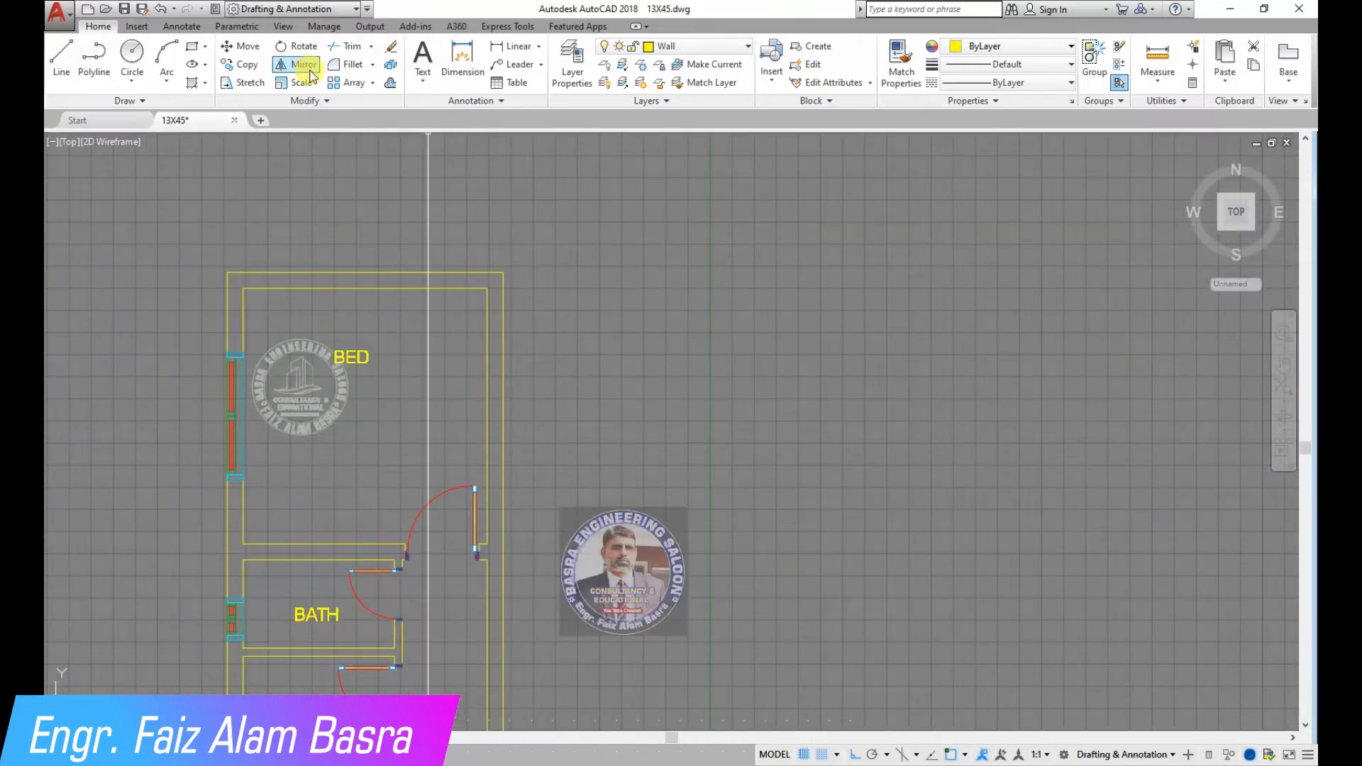
{"action": "left_click", "coordinate": [222, 324]}
{"action": "left_click", "coordinate": [274, 479]}
{"action": "key", "text": "Return"}
{"action": "left_click", "coordinate": [369, 281]}
{"action": "left_click", "coordinate": [404, 281]}
{"action": "key", "text": "Return"}
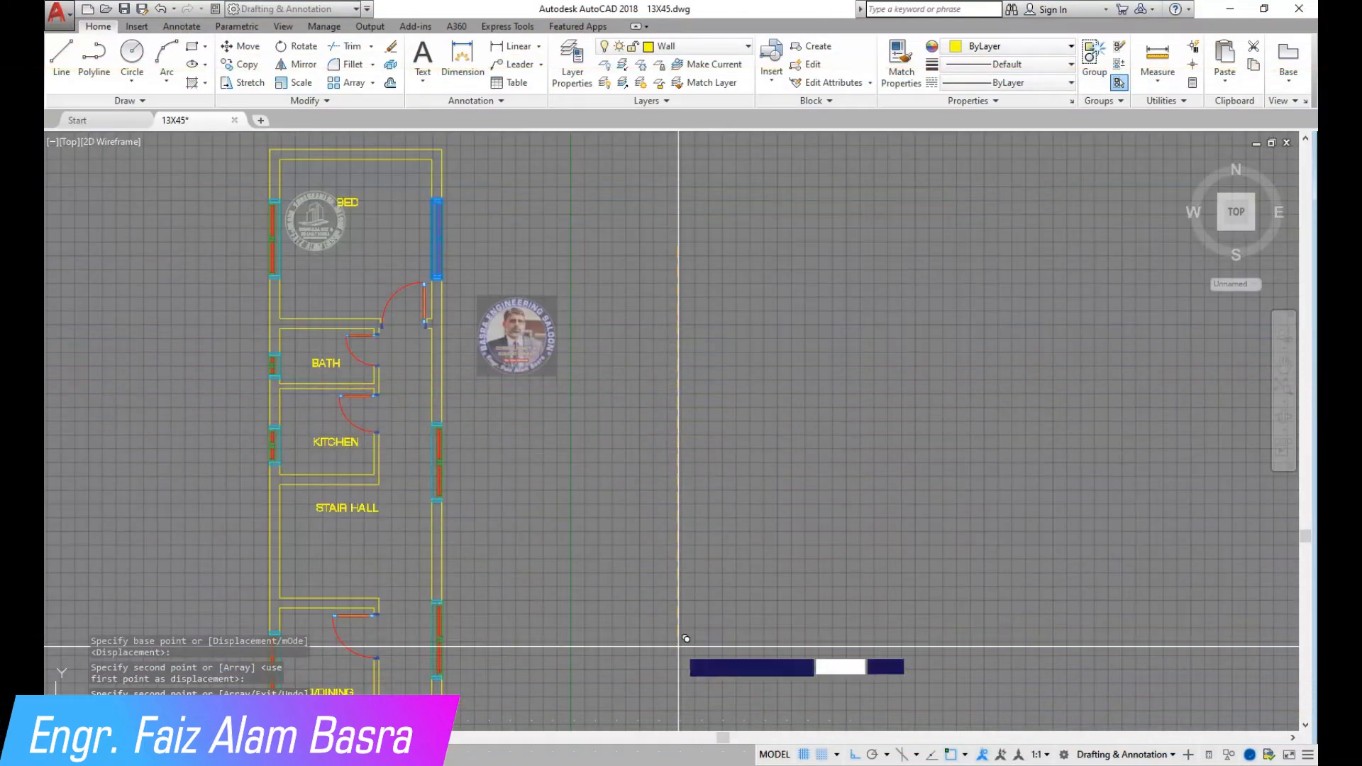
Finish copying windows along the corridor's outer wall and move the middle one up beside the kitchen.
{"action": "key", "text": "Escape"}
{"action": "scroll", "coordinate": [349, 545], "scroll_direction": "up", "scroll_amount": 2}
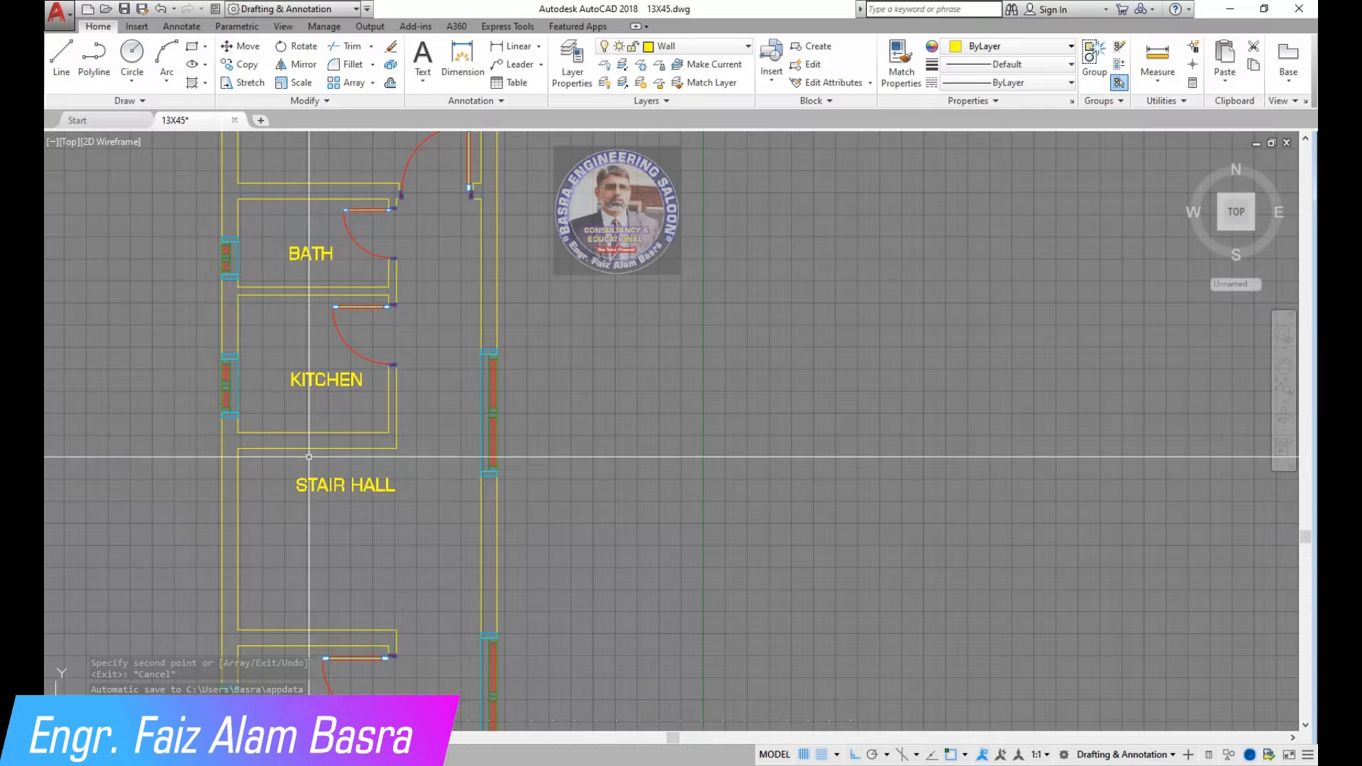
{"action": "key", "text": "Return"}
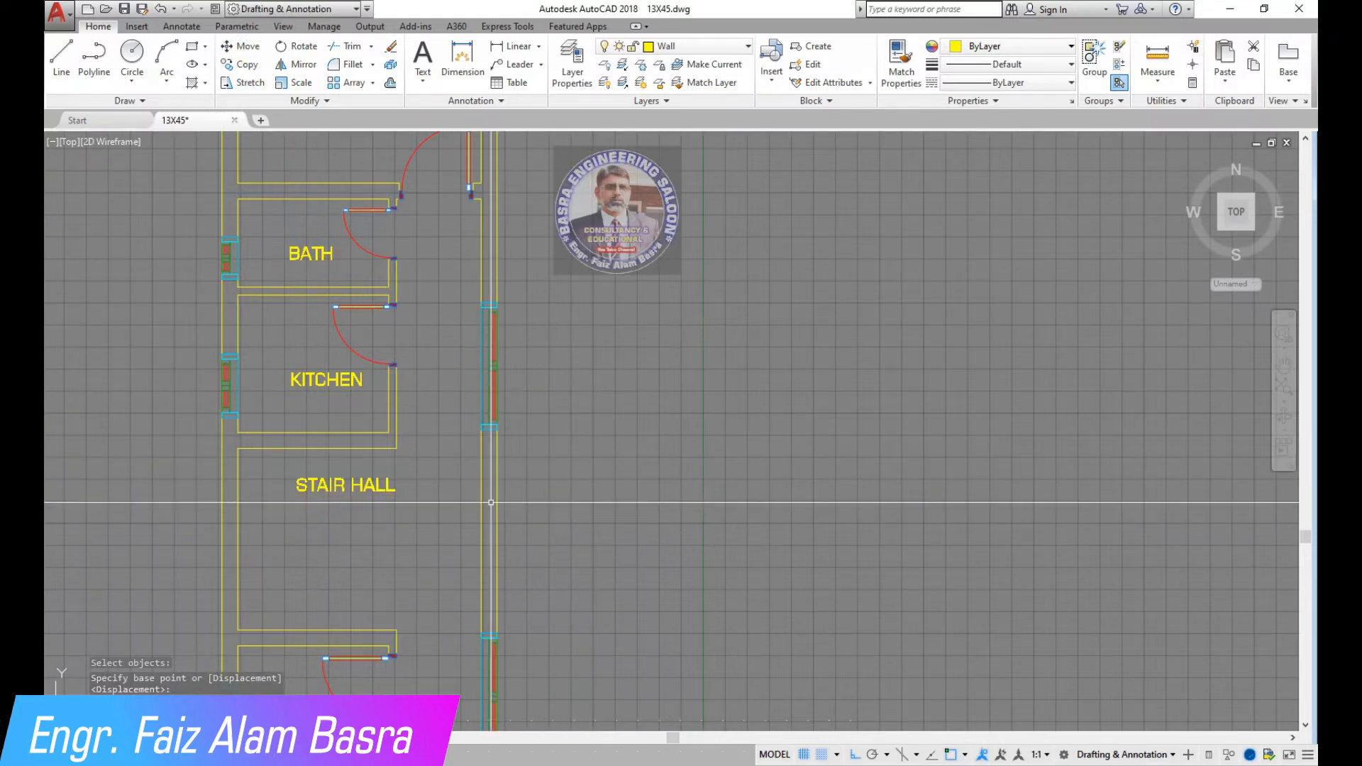
Offset the stair hall's lower wall line 3'-0" into the hall.
{"action": "scroll", "coordinate": [463, 497], "scroll_direction": "down", "scroll_amount": 4}
{"action": "scroll", "coordinate": [440, 355], "scroll_direction": "up", "scroll_amount": 4}
{"action": "scroll", "coordinate": [437, 345], "scroll_direction": "down", "scroll_amount": 4}
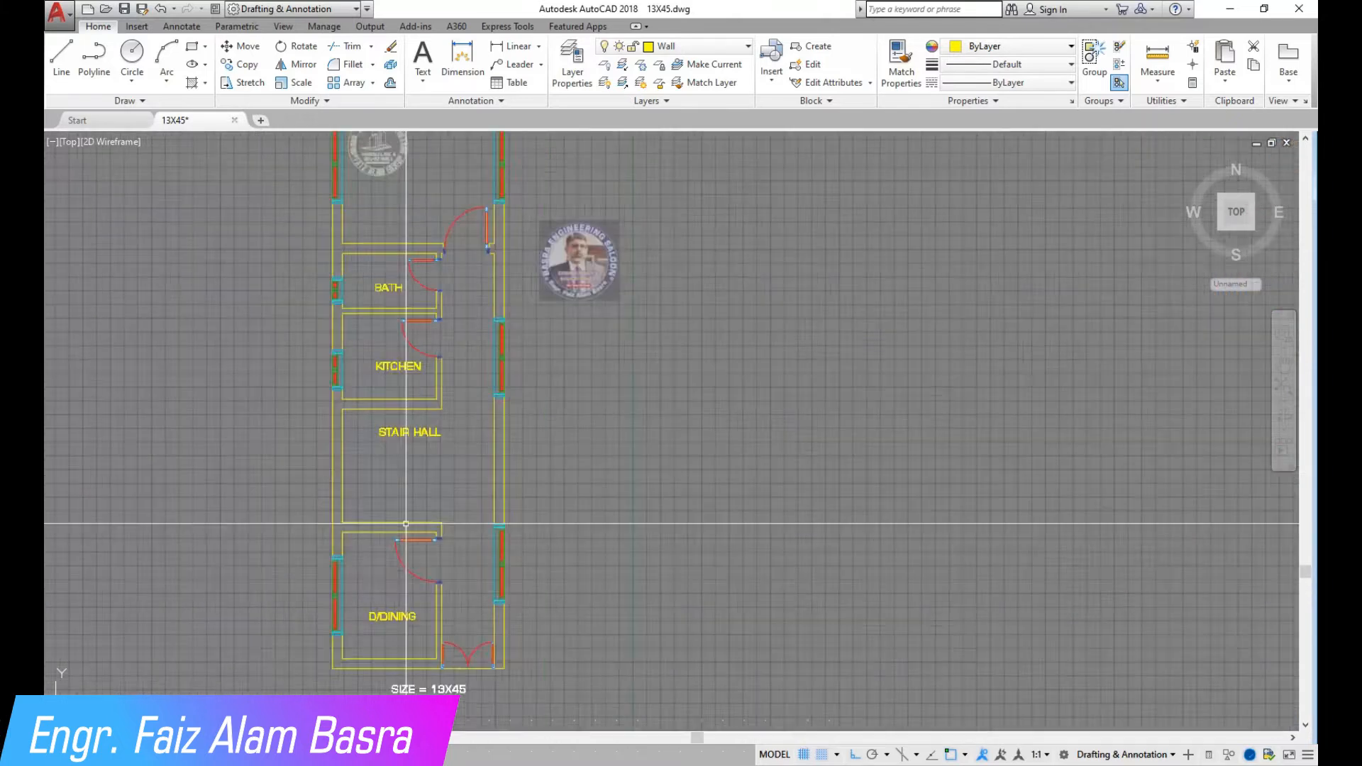
{"action": "scroll", "coordinate": [381, 484], "scroll_direction": "up", "scroll_amount": 5}
{"action": "left_click", "coordinate": [390, 85]}
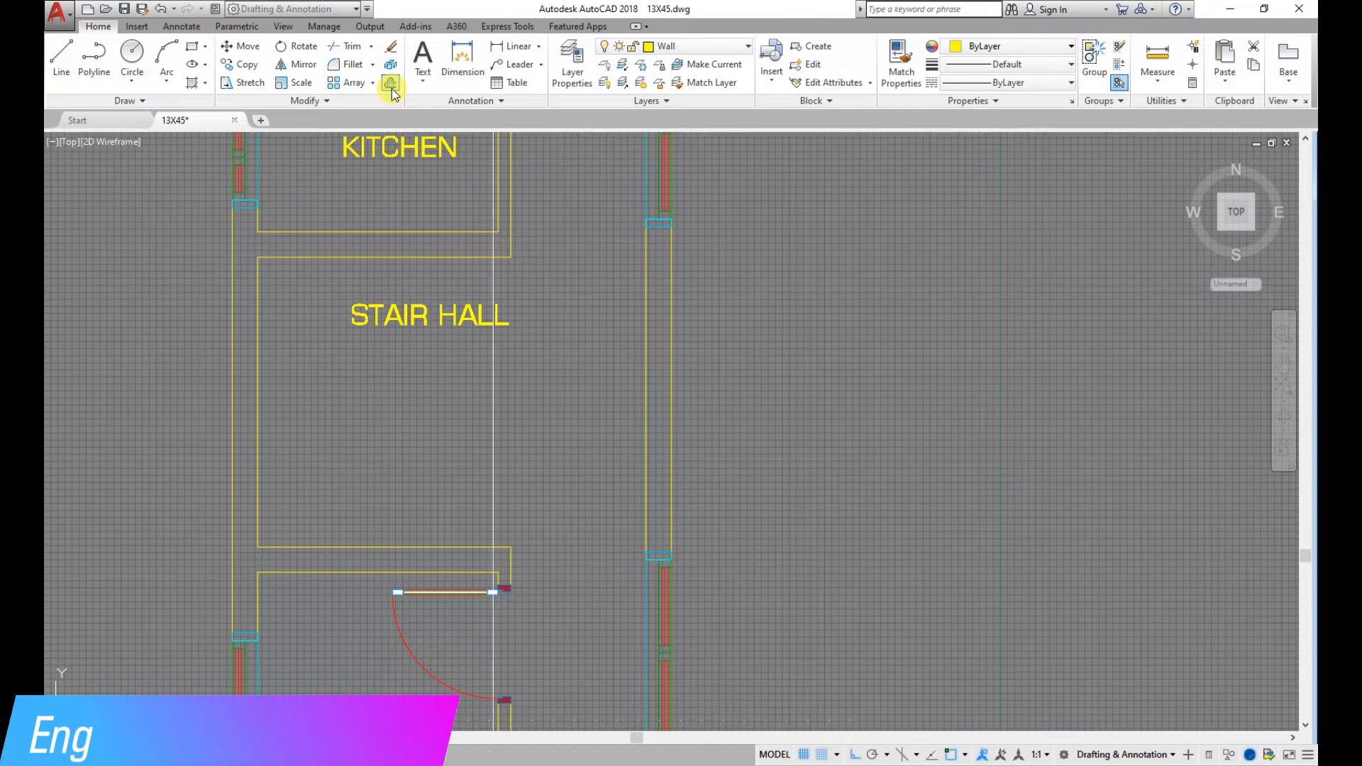
{"action": "left_click", "coordinate": [373, 547]}
{"action": "key", "text": "Return"}
Offset the stair hall's lower, upper and left wall lines 30 inches into the hall.
{"action": "key", "text": "Return"}
{"action": "key", "text": "BackSpace"}
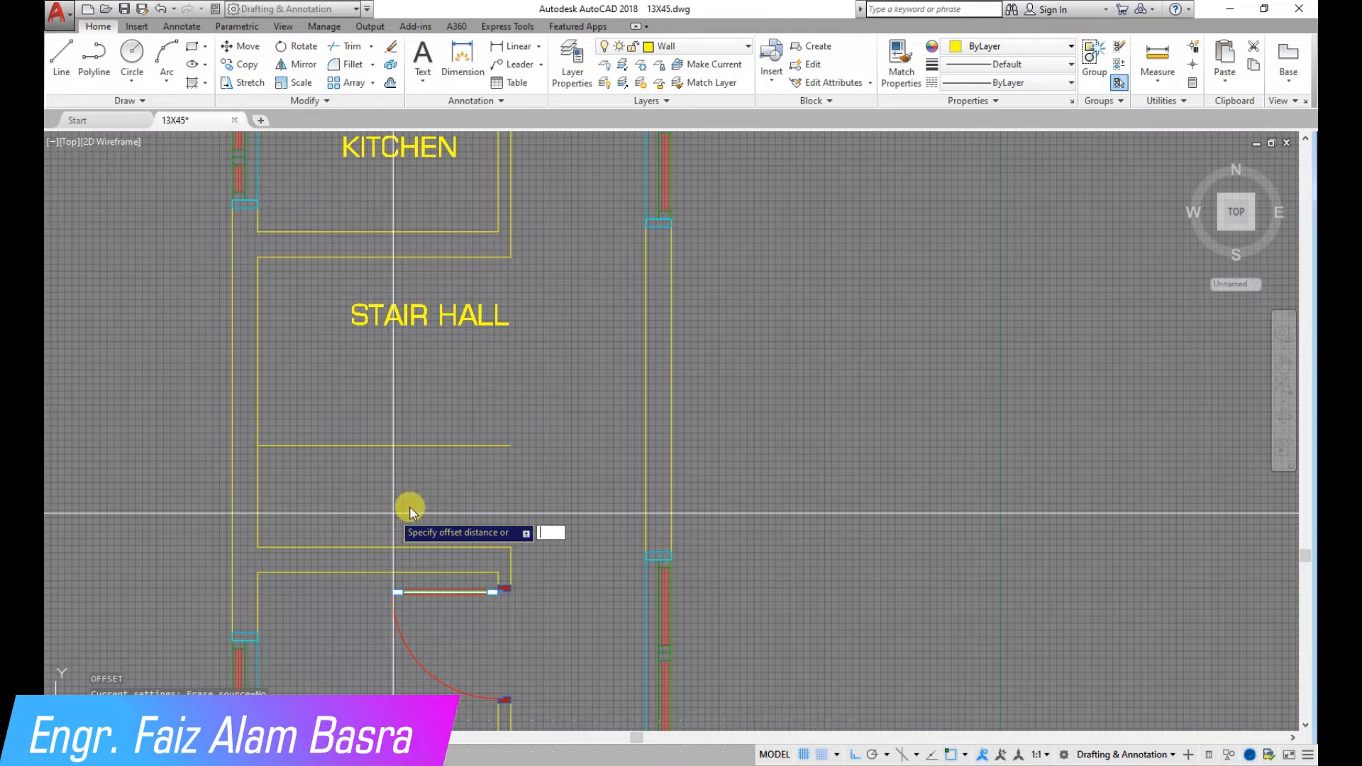
{"action": "scroll", "coordinate": [298, 490], "scroll_direction": "up", "scroll_amount": 4}
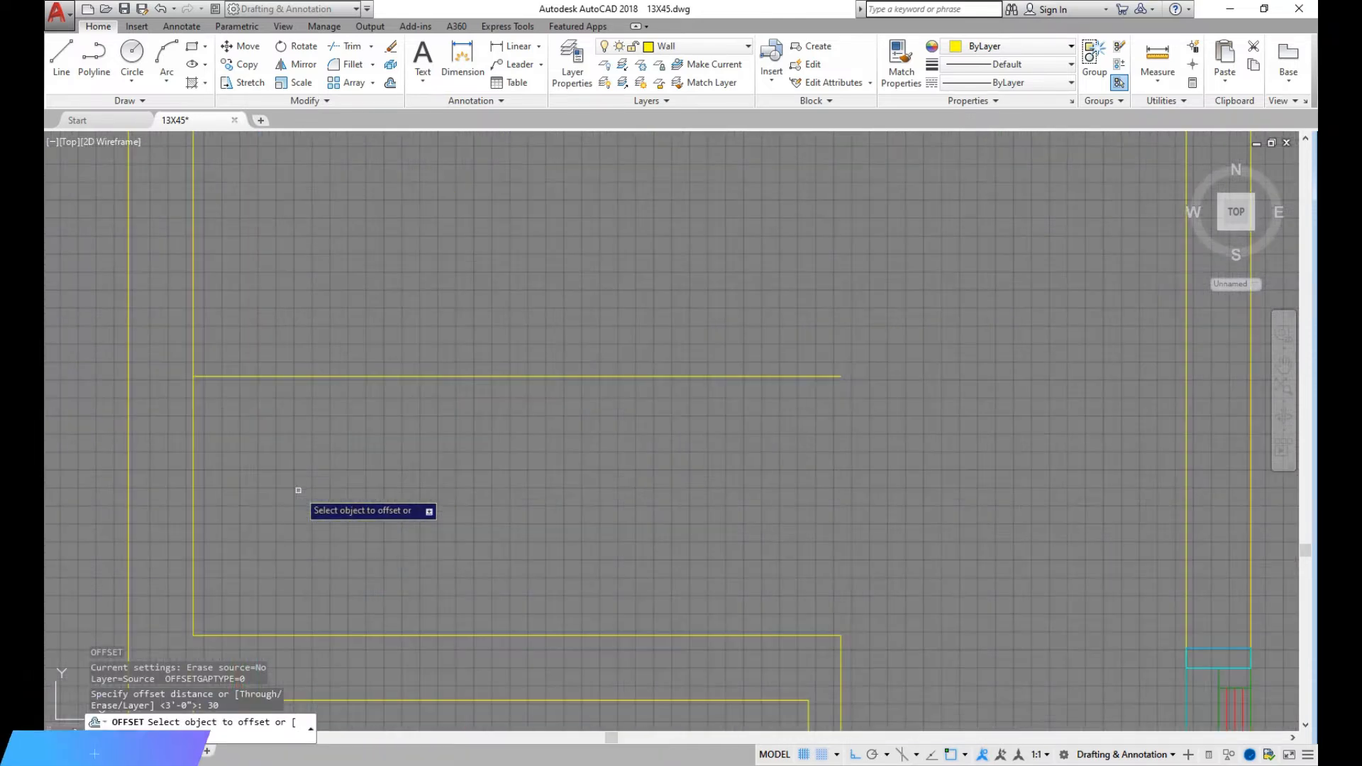
{"action": "left_click", "coordinate": [305, 635]}
{"action": "left_click", "coordinate": [308, 536]}
{"action": "scroll", "coordinate": [326, 547], "scroll_direction": "down", "scroll_amount": 2}
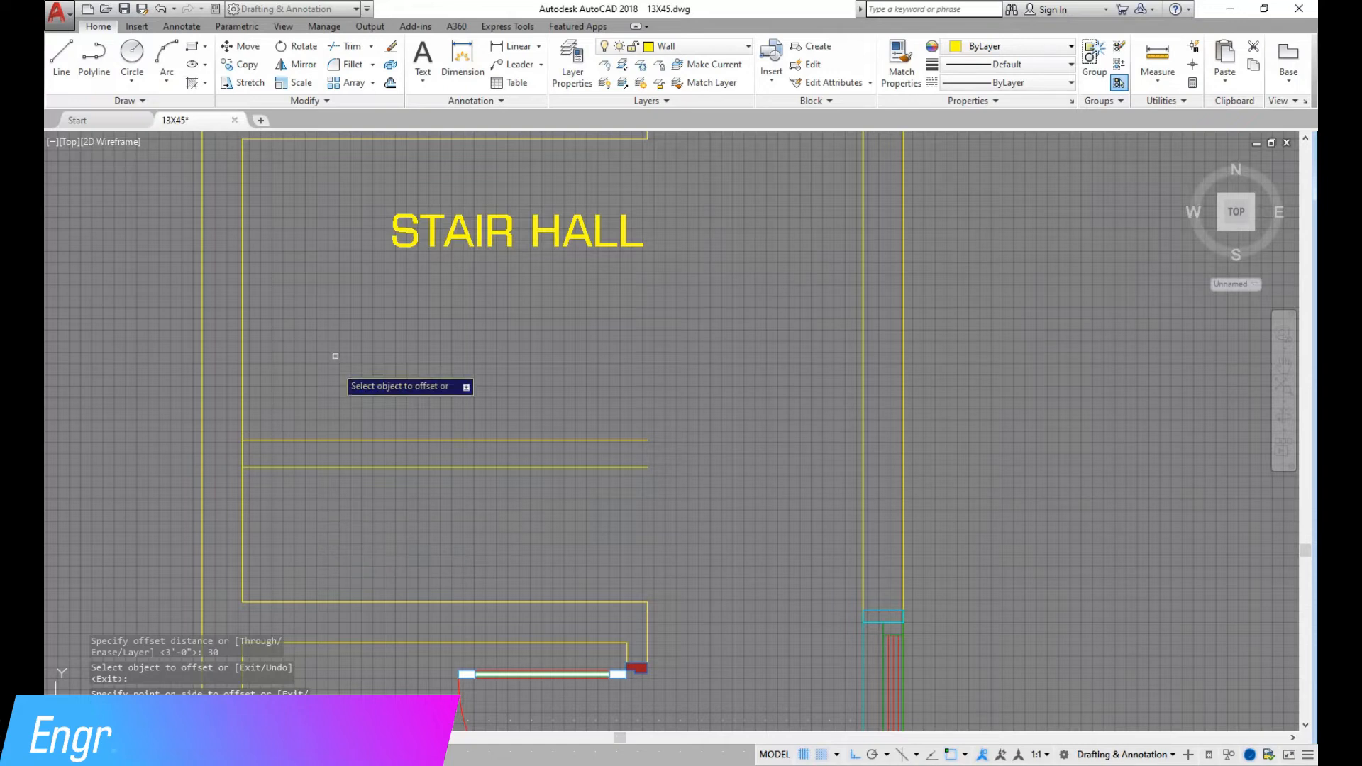
{"action": "left_click", "coordinate": [322, 138]}
{"action": "left_click", "coordinate": [252, 380]}
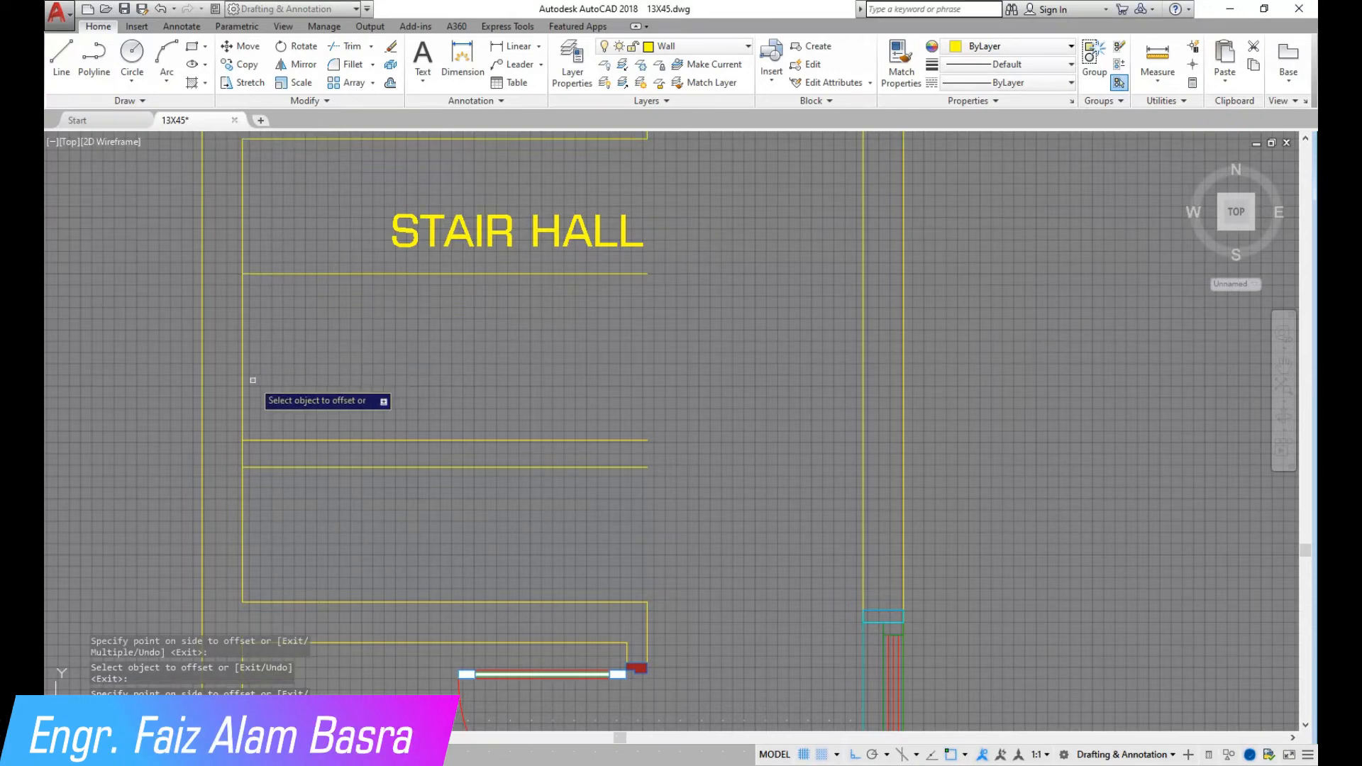
{"action": "left_click", "coordinate": [240, 381]}
{"action": "left_click", "coordinate": [344, 389]}
{"action": "key", "text": "Return"}
Delete the 3'-0" offset line just above the lower landing line.
{"action": "left_click", "coordinate": [333, 454]}
{"action": "left_click", "coordinate": [325, 419]}
{"action": "key", "text": "Delete"}
Offset the lower landing line upward in four successive 10-inch treads.
{"action": "scroll", "coordinate": [660, 469], "scroll_direction": "down", "scroll_amount": 2}
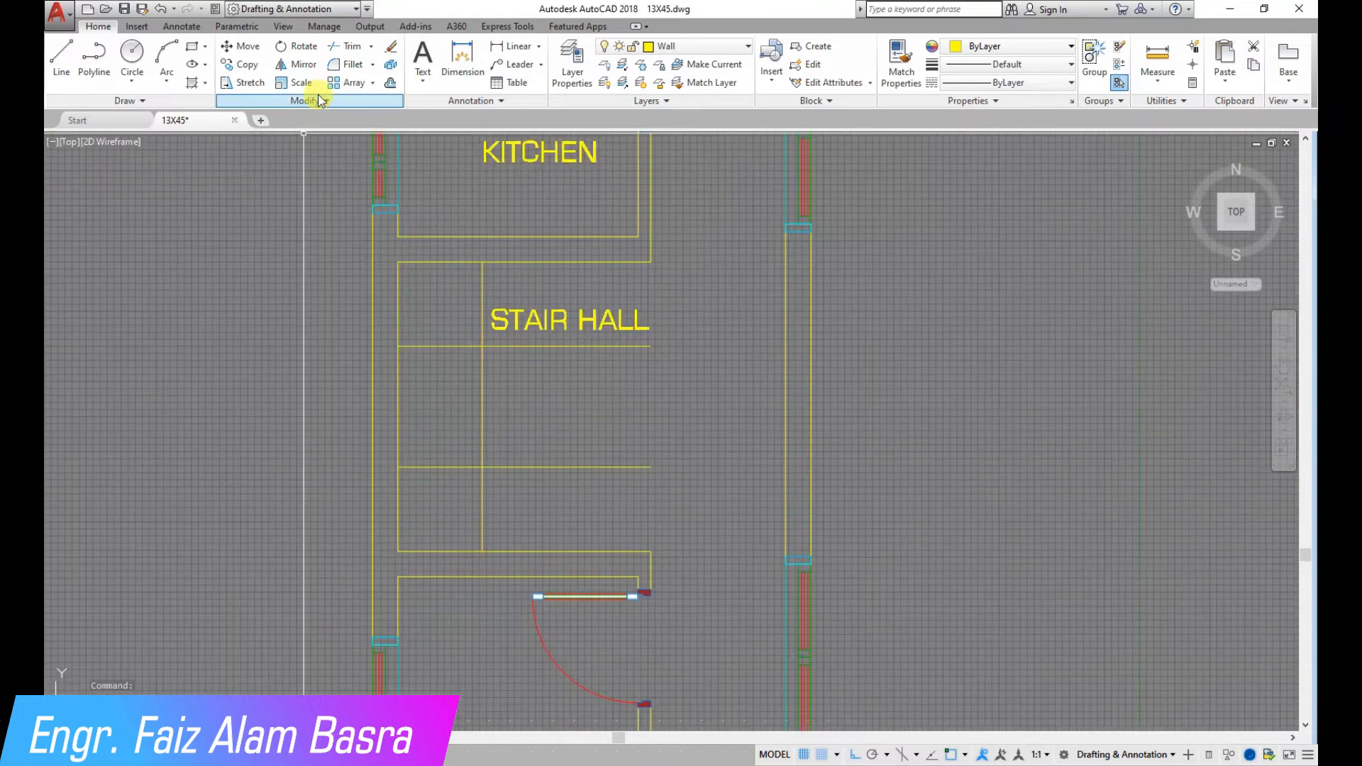
{"action": "left_click", "coordinate": [397, 83]}
{"action": "type", "text": "10"}
{"action": "key", "text": "Return"}
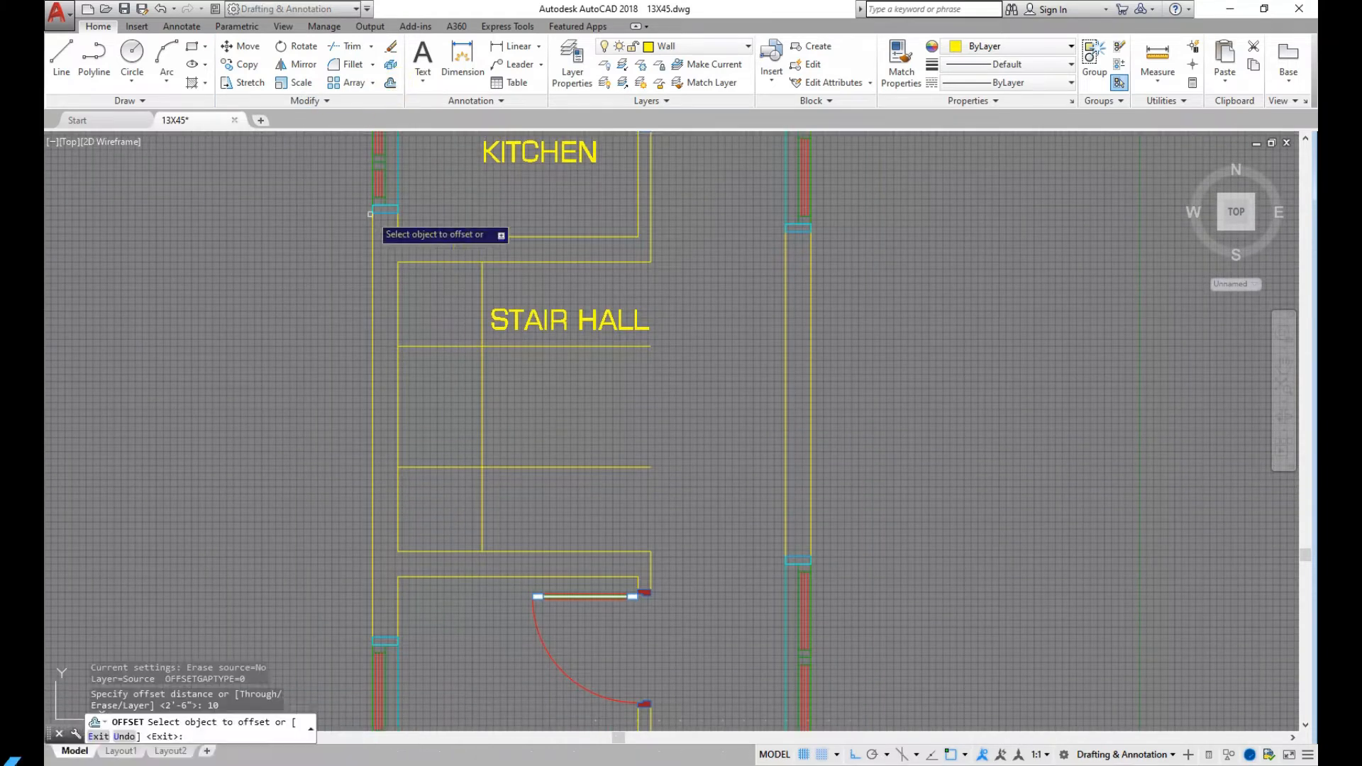
{"action": "left_click", "coordinate": [456, 467]}
{"action": "left_click", "coordinate": [446, 426]}
{"action": "left_click", "coordinate": [452, 411]}
{"action": "left_click", "coordinate": [450, 386]}
{"action": "left_click", "coordinate": [450, 383]}
{"action": "left_click", "coordinate": [450, 359]}
{"action": "right_click", "coordinate": [452, 375]}
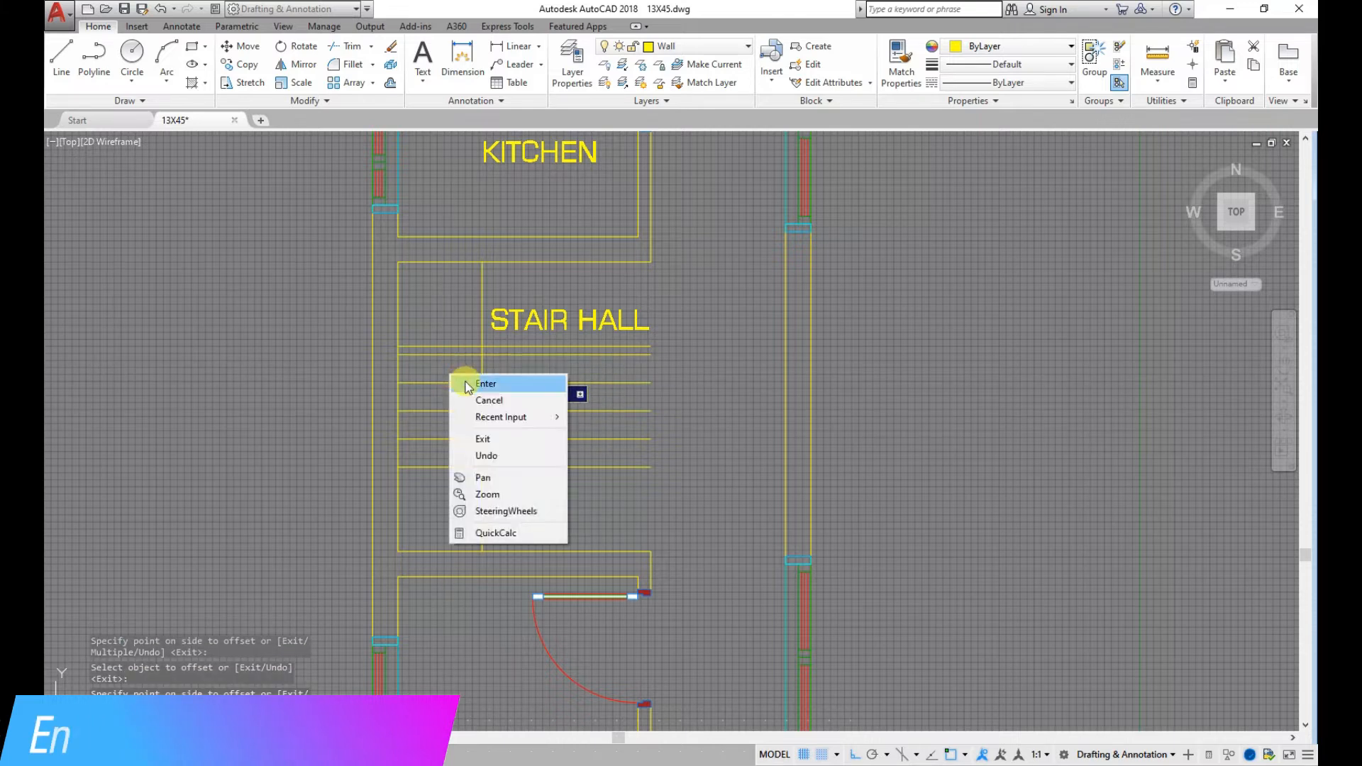
{"action": "left_click", "coordinate": [470, 384]}
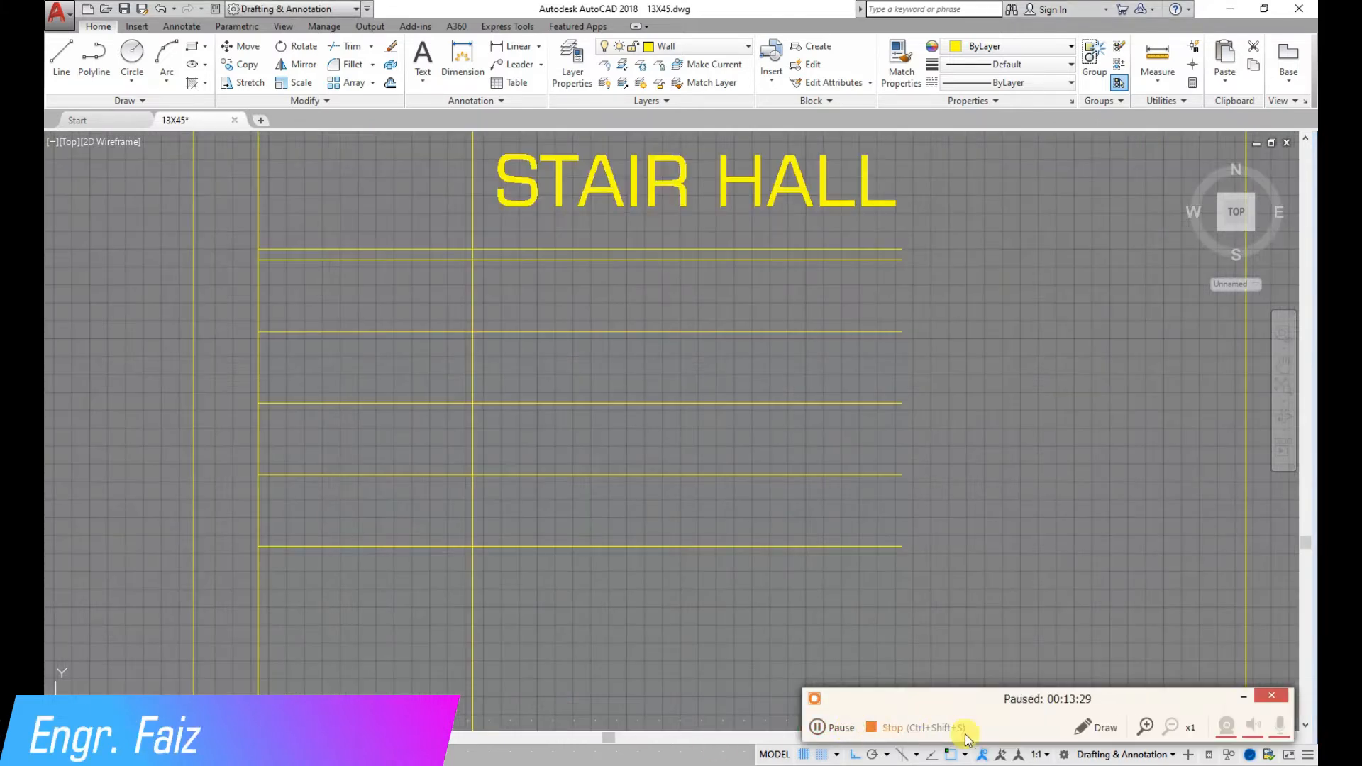
Delete the upper landing line just above the topmost tread line.
{"action": "left_click", "coordinate": [1245, 701]}
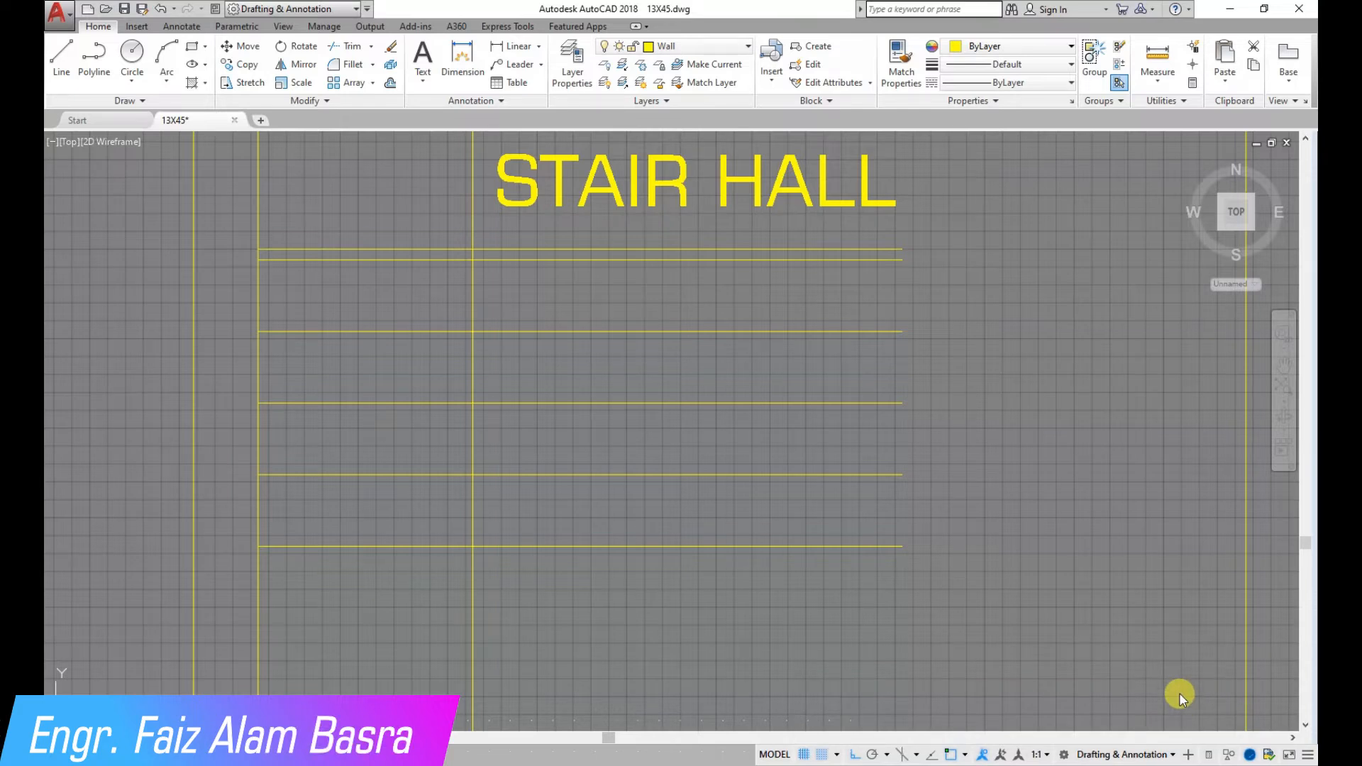
{"action": "left_click", "coordinate": [381, 249]}
{"action": "key", "text": "Delete"}
Offset the vertical landing line six times in succession by 10 inches towards the corridor.
{"action": "scroll", "coordinate": [490, 424], "scroll_direction": "down", "scroll_amount": 4}
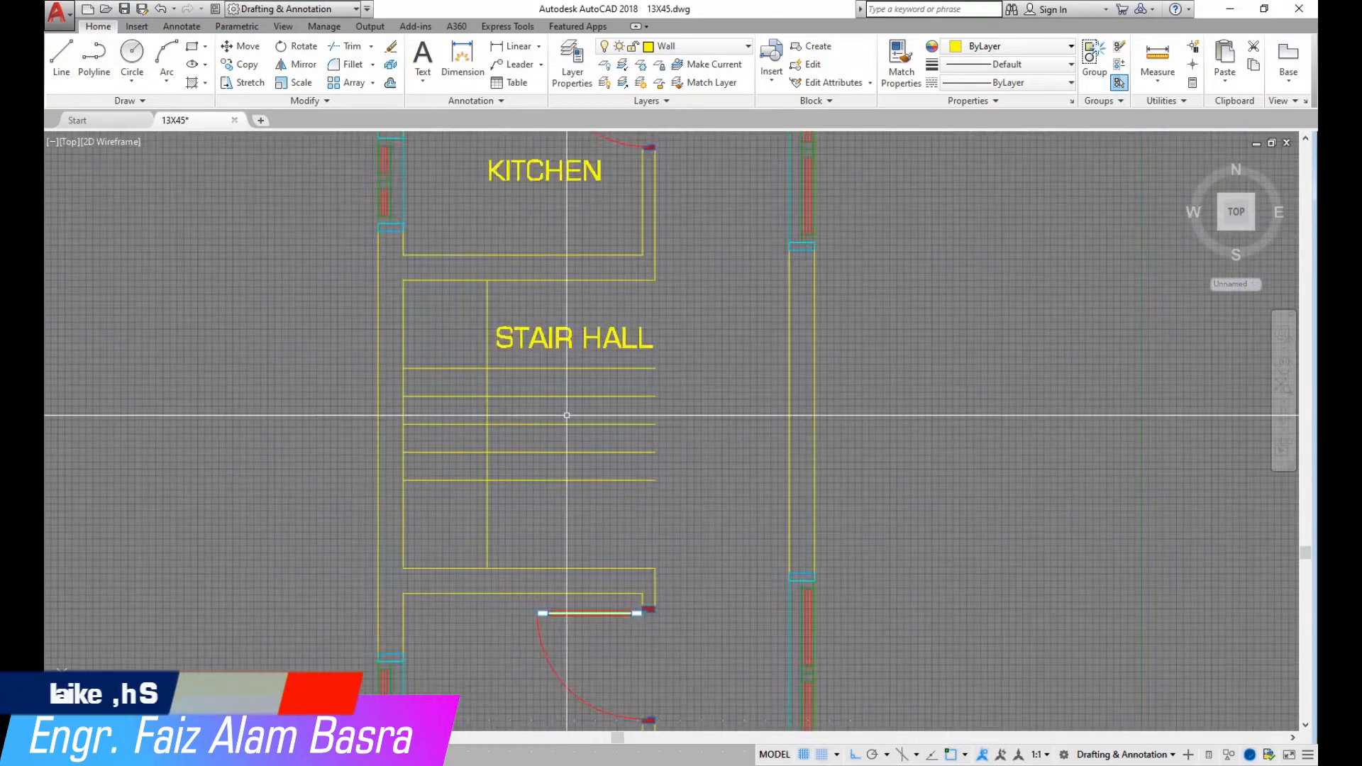
{"action": "scroll", "coordinate": [561, 426], "scroll_direction": "up", "scroll_amount": 2}
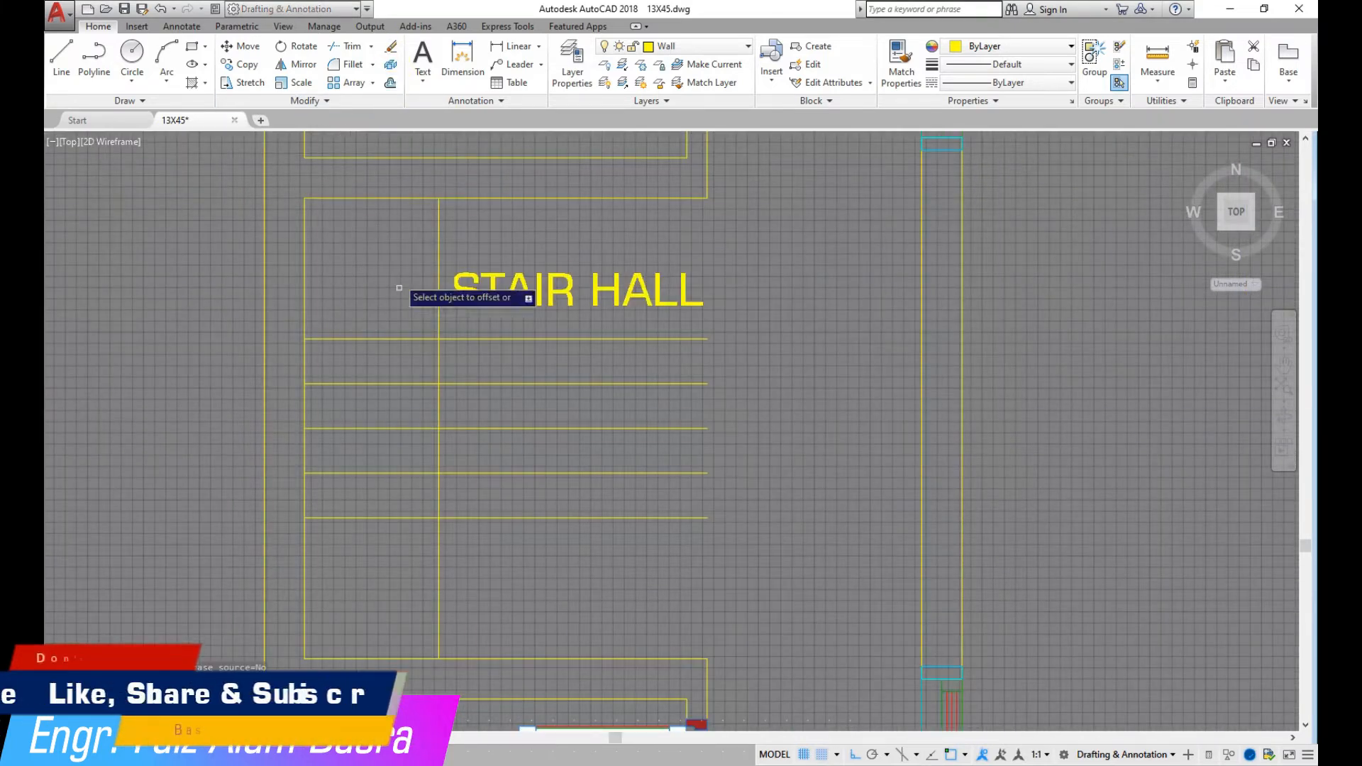
{"action": "left_click", "coordinate": [439, 540]}
{"action": "left_click", "coordinate": [521, 537]}
{"action": "left_click", "coordinate": [484, 537]}
{"action": "left_click", "coordinate": [574, 538]}
{"action": "left_click", "coordinate": [527, 539]}
{"action": "left_click", "coordinate": [592, 543]}
{"action": "left_click", "coordinate": [573, 545]}
{"action": "left_click", "coordinate": [645, 547]}
{"action": "left_click", "coordinate": [617, 551]}
{"action": "left_click", "coordinate": [692, 553]}
{"action": "left_click", "coordinate": [662, 558]}
{"action": "left_click", "coordinate": [692, 555]}
{"action": "right_click", "coordinate": [723, 550]}
{"action": "left_click", "coordinate": [759, 560]}
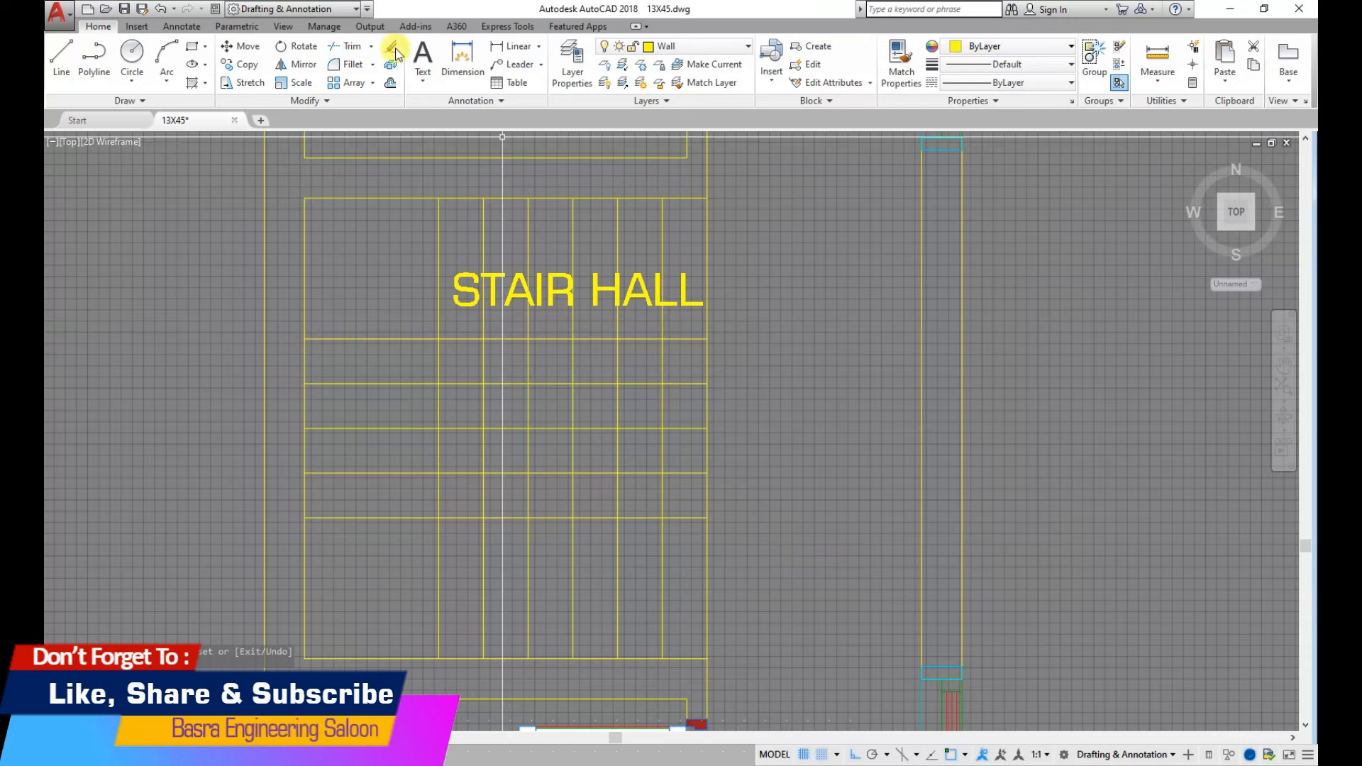
Move the STAIR HALL label into the corridor and clear the tread lines crossing the stair's central well.
{"action": "left_click", "coordinate": [819, 279]}
{"action": "left_click", "coordinate": [721, 490]}
{"action": "left_click", "coordinate": [469, 360]}
{"action": "right_click", "coordinate": [739, 384]}
{"action": "left_click", "coordinate": [773, 395]}
{"action": "left_click", "coordinate": [723, 477]}
{"action": "left_click", "coordinate": [462, 363]}
{"action": "key", "text": "Delete"}
Move the STAIR HALL label from the corridor into the open well between the two stair flights.
{"action": "left_click", "coordinate": [247, 50]}
{"action": "left_click", "coordinate": [870, 282]}
{"action": "left_click", "coordinate": [859, 290]}
{"action": "right_click", "coordinate": [857, 291]}
{"action": "left_click", "coordinate": [855, 293]}
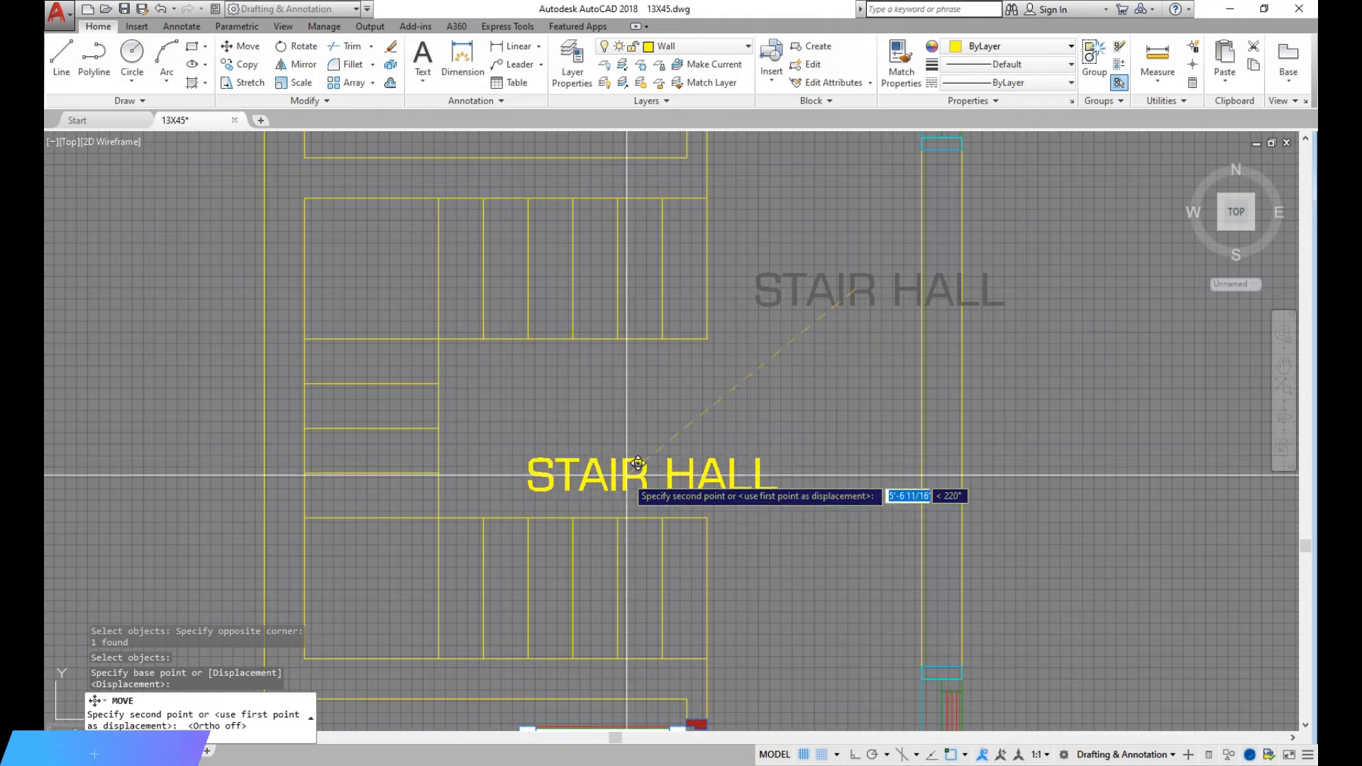
{"action": "left_click", "coordinate": [598, 417]}
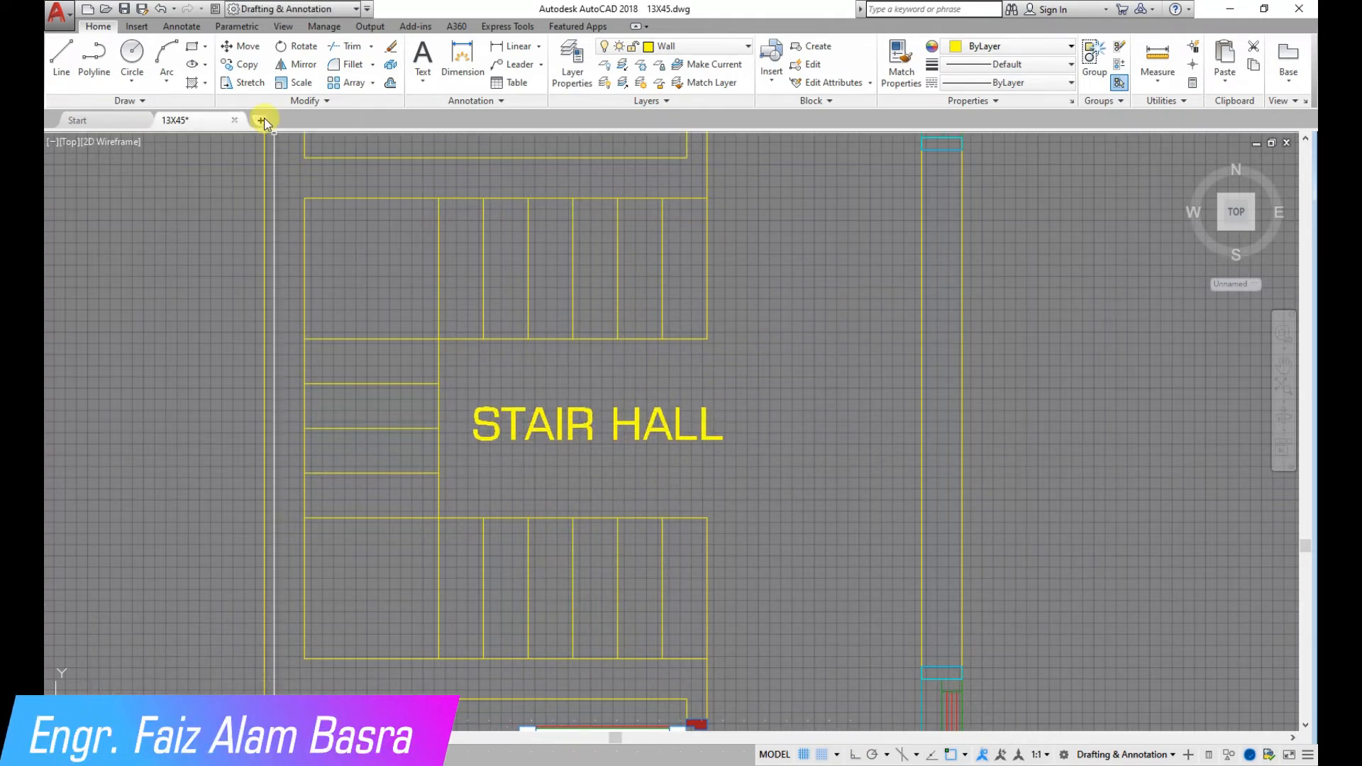
Stretch the wall between the kitchen and the upper stair flight 1.5 inches down towards the stair well.
{"action": "left_click", "coordinate": [247, 84]}
{"action": "scroll", "coordinate": [760, 379], "scroll_direction": "down", "scroll_amount": 2}
{"action": "scroll", "coordinate": [752, 382], "scroll_direction": "up", "scroll_amount": 2}
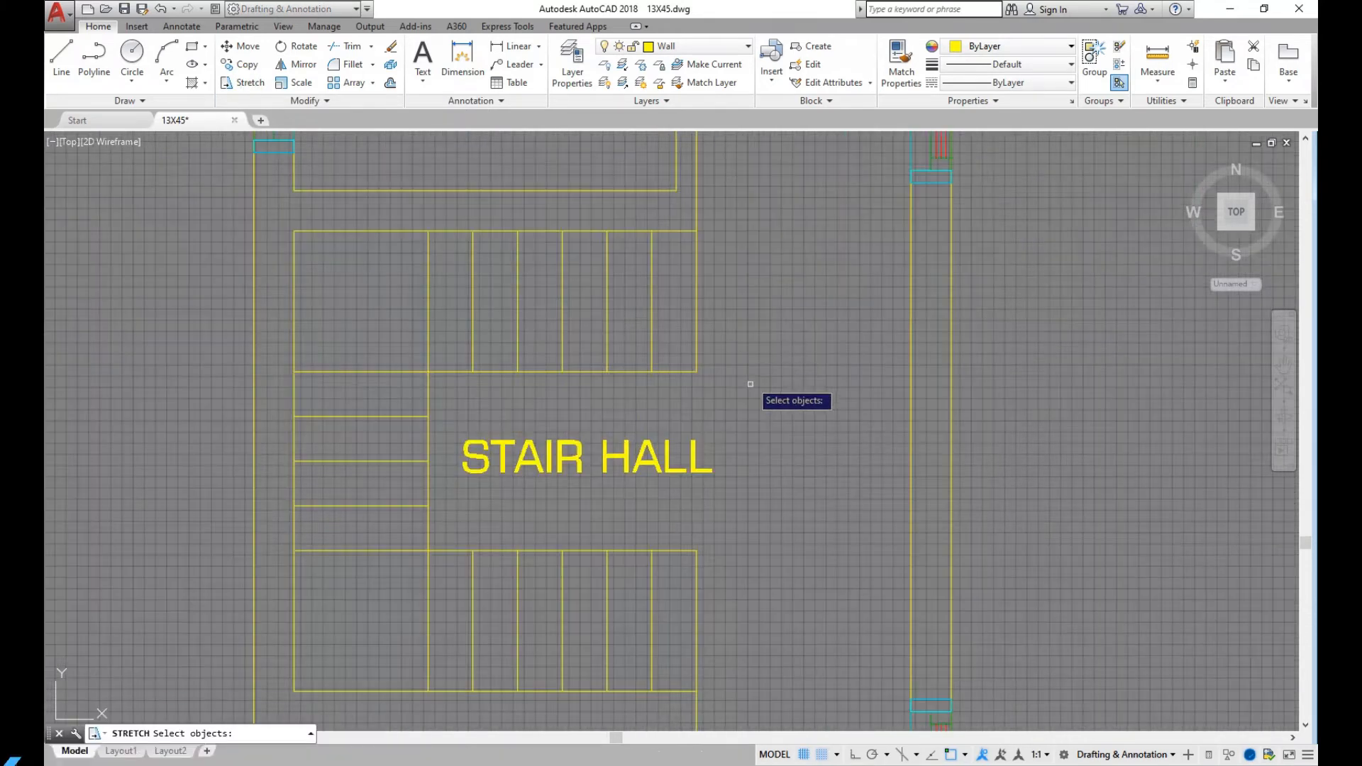
{"action": "scroll", "coordinate": [647, 415], "scroll_direction": "down", "scroll_amount": 2}
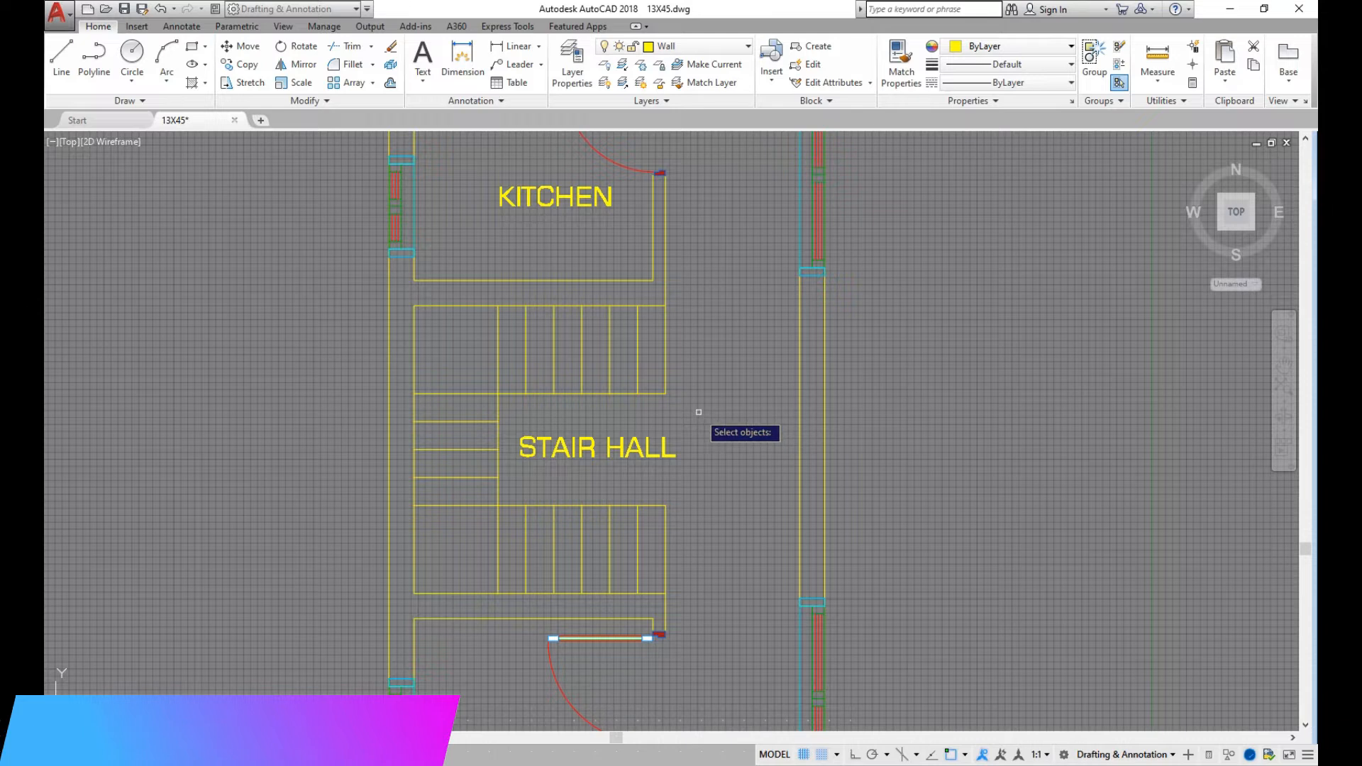
{"action": "left_click", "coordinate": [692, 344]}
{"action": "left_click", "coordinate": [347, 271]}
{"action": "key", "text": "Return"}
{"action": "left_click", "coordinate": [334, 250]}
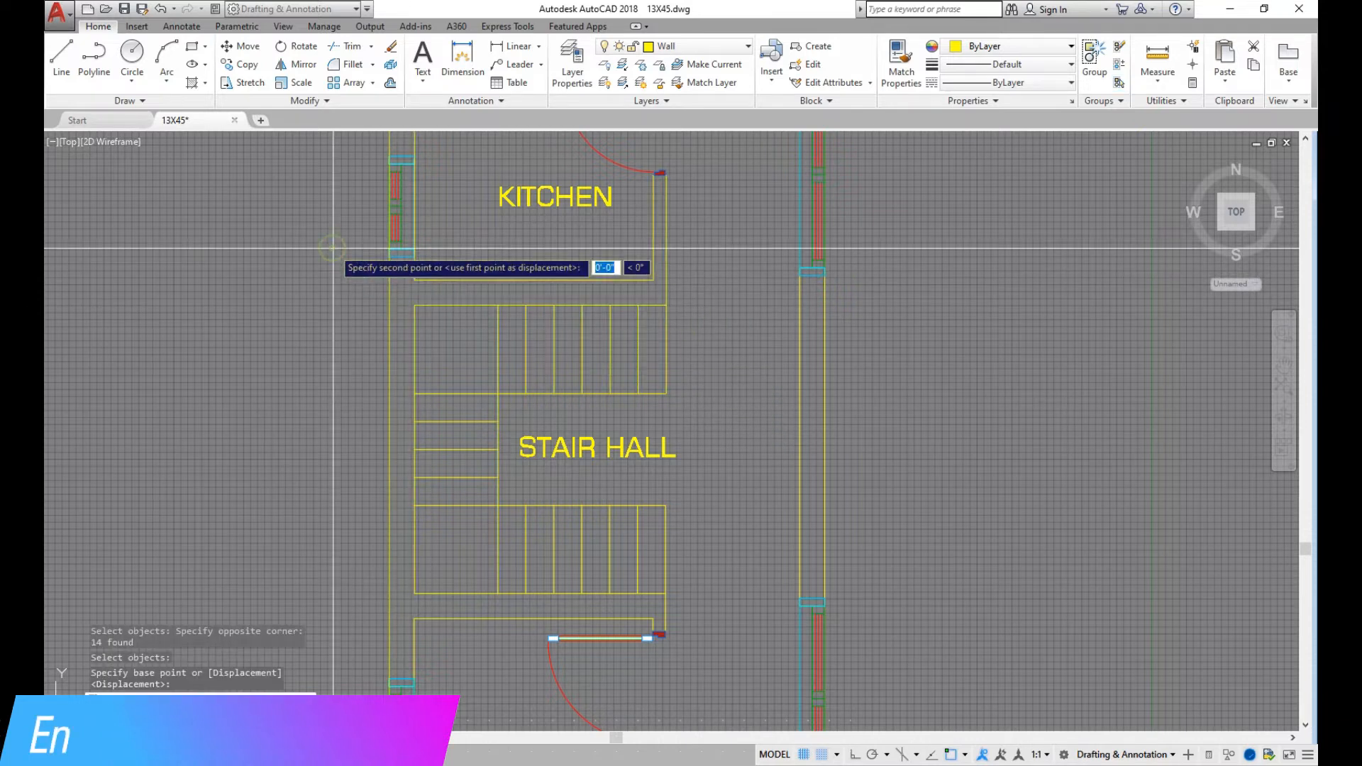
{"action": "left_click", "coordinate": [855, 754]}
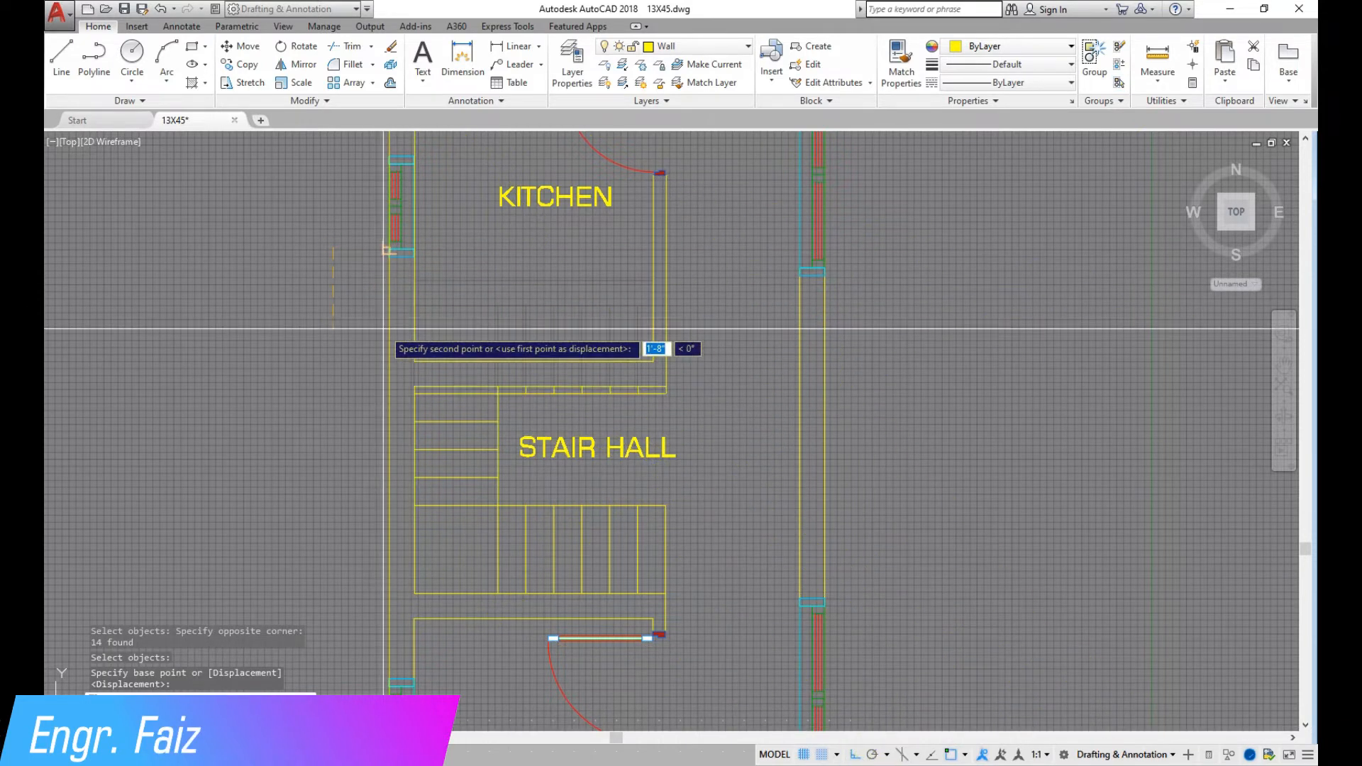
{"action": "type", "text": "1.5"}
{"action": "key", "text": "Return"}
Stretch the wall between the lower stair flight and the dining room 1.5 inches up towards the stair well.
{"action": "middle_click_drag", "start_coordinate": [562, 522], "coordinate": [522, 497]}
{"action": "scroll", "coordinate": [521, 498], "scroll_direction": "down", "scroll_amount": 3}
{"action": "scroll", "coordinate": [344, 186], "scroll_direction": "up", "scroll_amount": 3}
{"action": "left_click", "coordinate": [627, 609]}
{"action": "left_click", "coordinate": [305, 334]}
{"action": "key", "text": "Return"}
{"action": "left_click", "coordinate": [268, 337]}
{"action": "type", "text": "1.5"}
{"action": "key", "text": "Return"}
Measure the upper flight's width with a linear dimension along the edge of the corner landing.
{"action": "scroll", "coordinate": [428, 505], "scroll_direction": "up", "scroll_amount": 2}
{"action": "scroll", "coordinate": [434, 326], "scroll_direction": "down", "scroll_amount": 2}
{"action": "scroll", "coordinate": [434, 336], "scroll_direction": "up", "scroll_amount": 2}
{"action": "left_click", "coordinate": [512, 46]}
{"action": "left_click", "coordinate": [428, 438]}
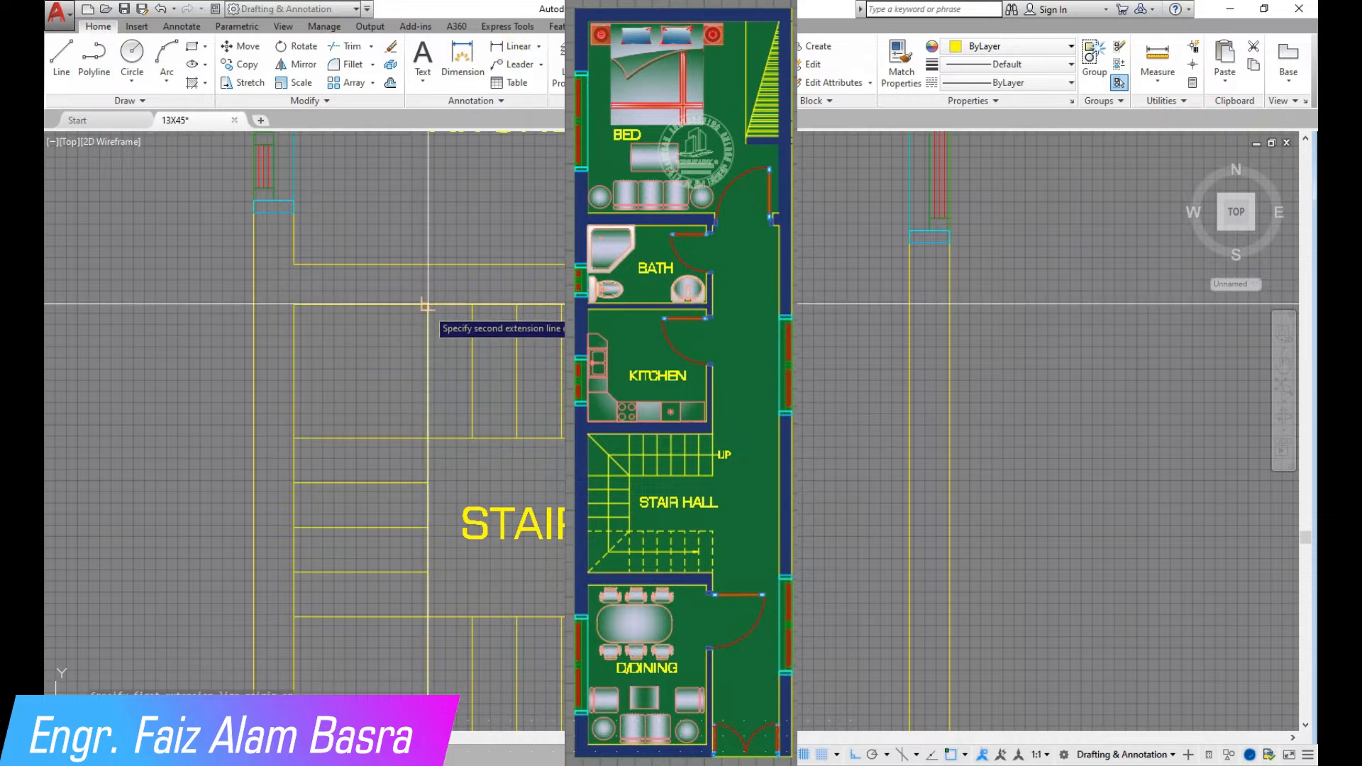
{"action": "left_click", "coordinate": [427, 305]}
{"action": "scroll", "coordinate": [388, 375], "scroll_direction": "down", "scroll_amount": 3}
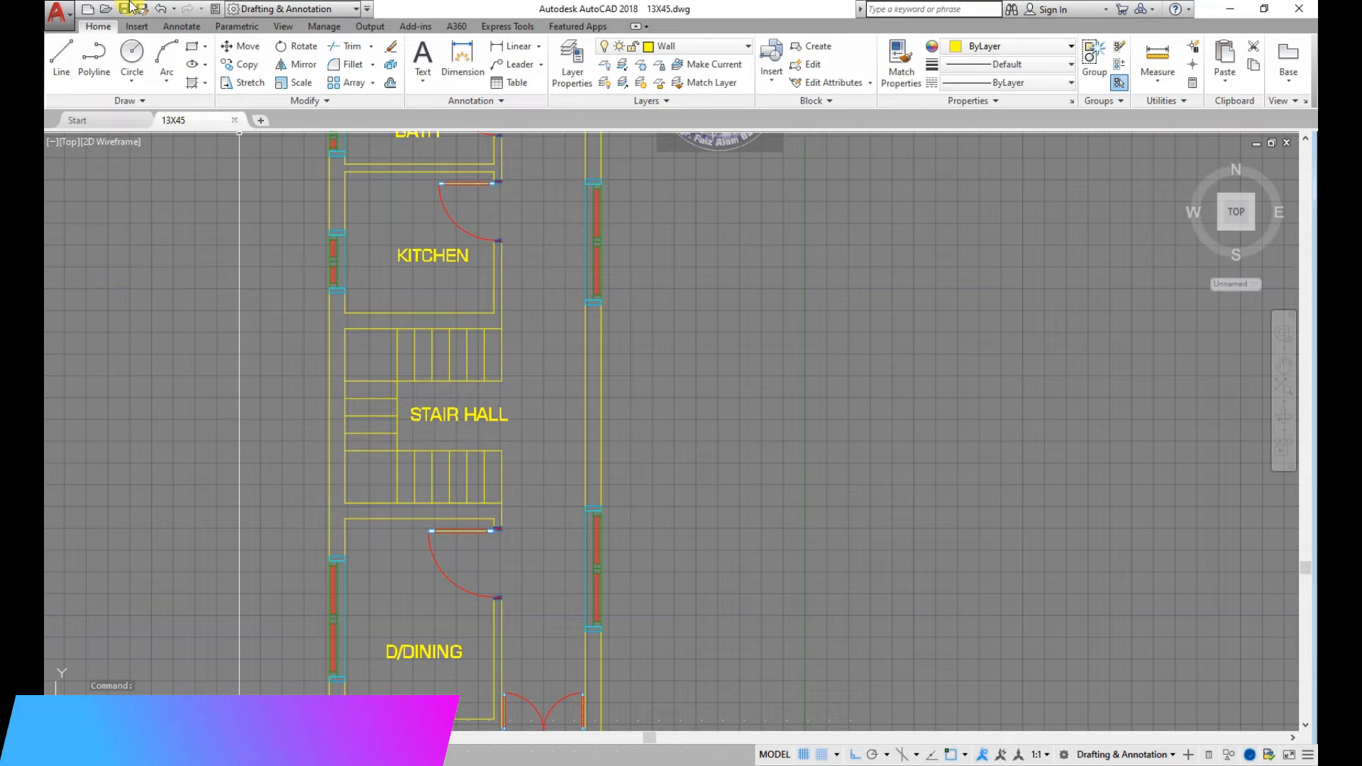
Draw diagonal lines across both corner landings, from the stair's inner corners to the outer wall corners.
{"action": "scroll", "coordinate": [411, 389], "scroll_direction": "up", "scroll_amount": 2}
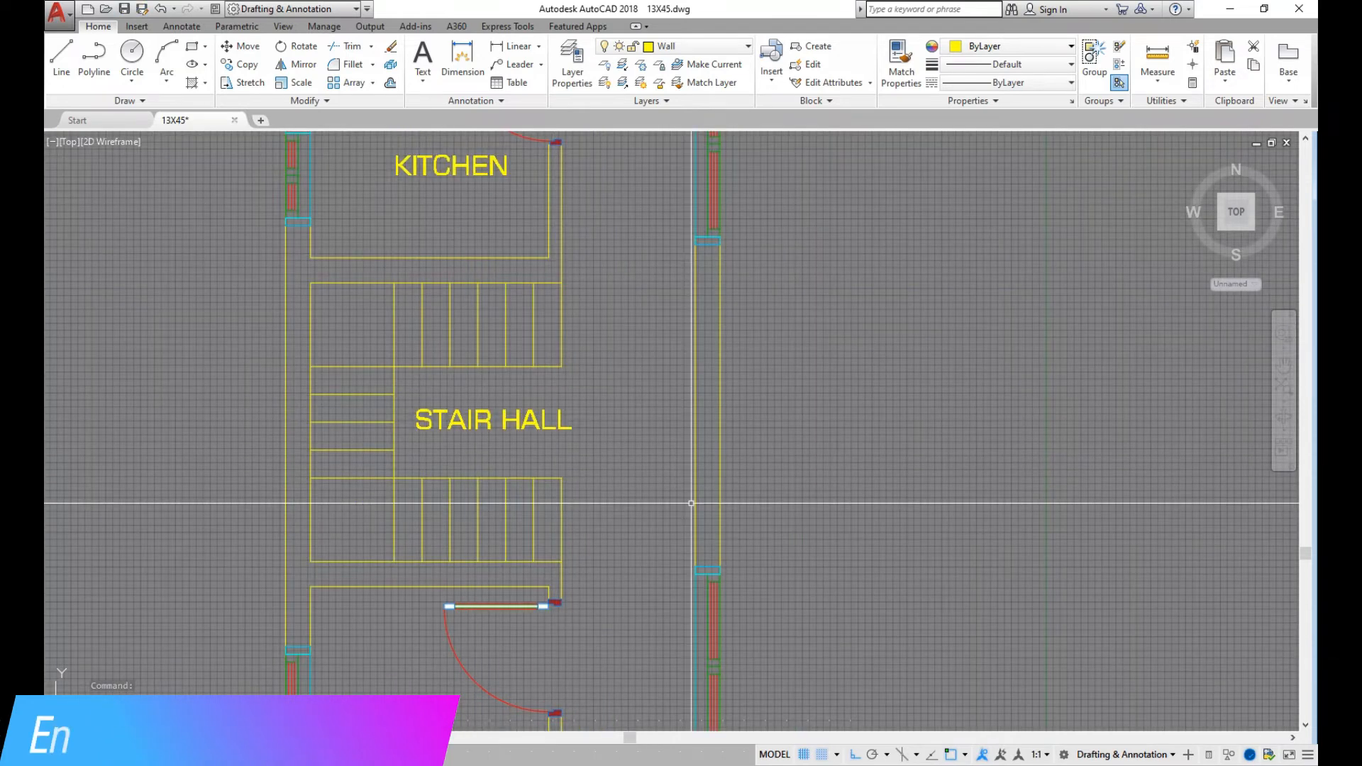
{"action": "scroll", "coordinate": [367, 301], "scroll_direction": "up", "scroll_amount": 4}
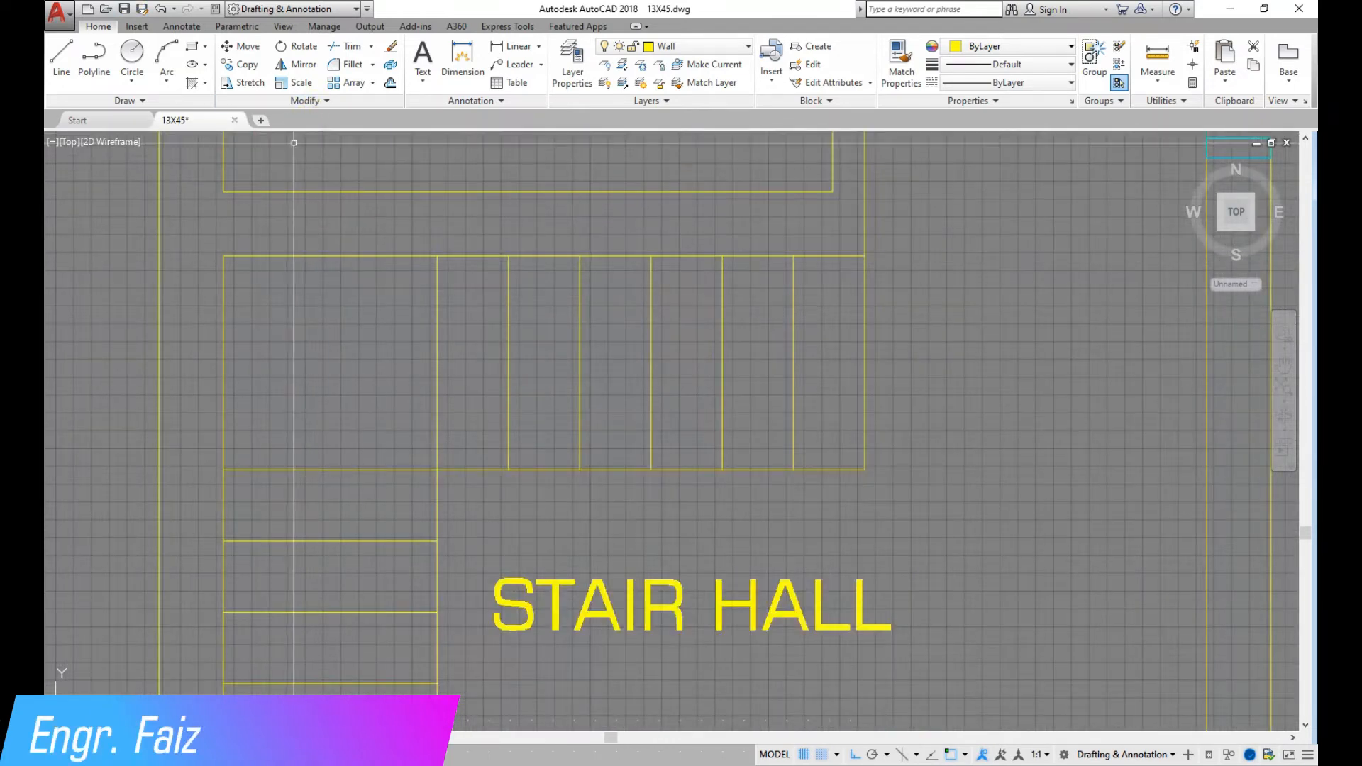
{"action": "scroll", "coordinate": [317, 347], "scroll_direction": "down", "scroll_amount": 4}
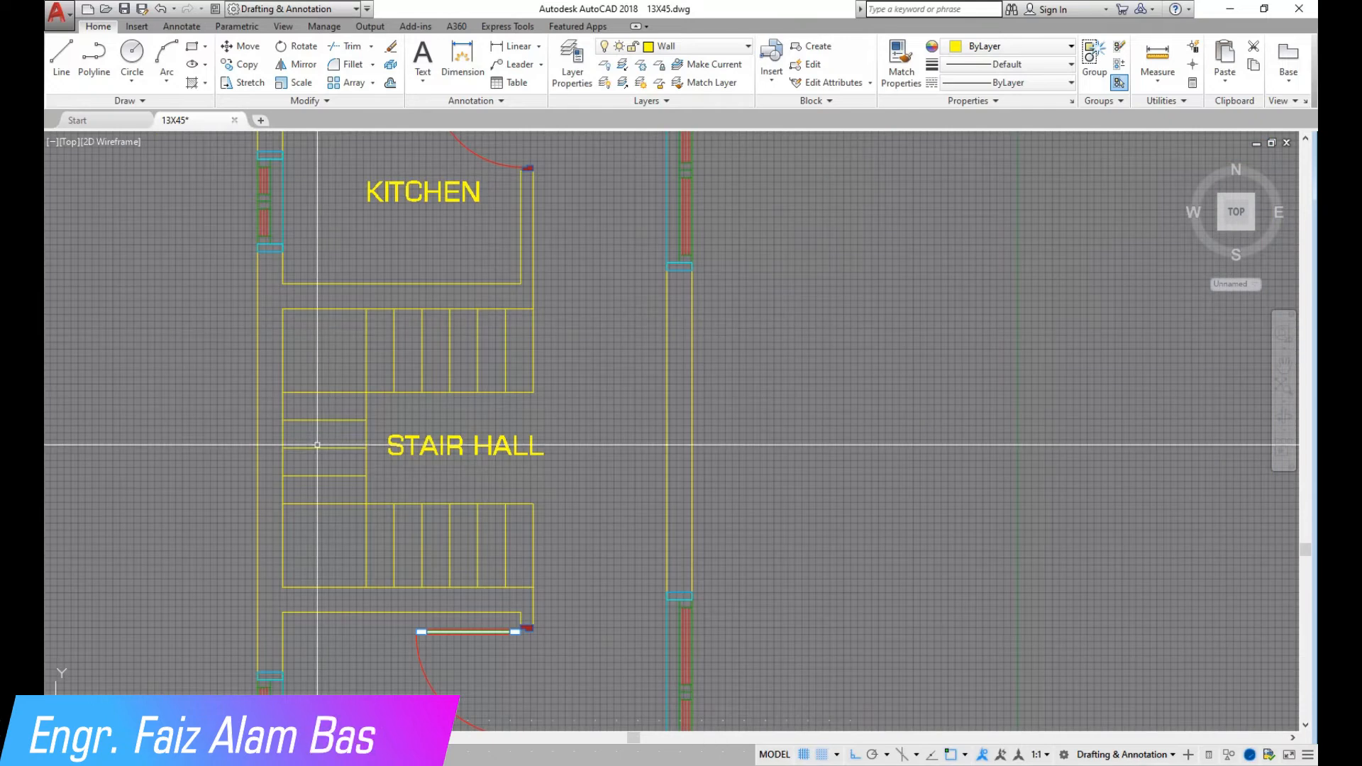
{"action": "scroll", "coordinate": [318, 445], "scroll_direction": "down", "scroll_amount": 2}
{"action": "scroll", "coordinate": [346, 393], "scroll_direction": "up", "scroll_amount": 2}
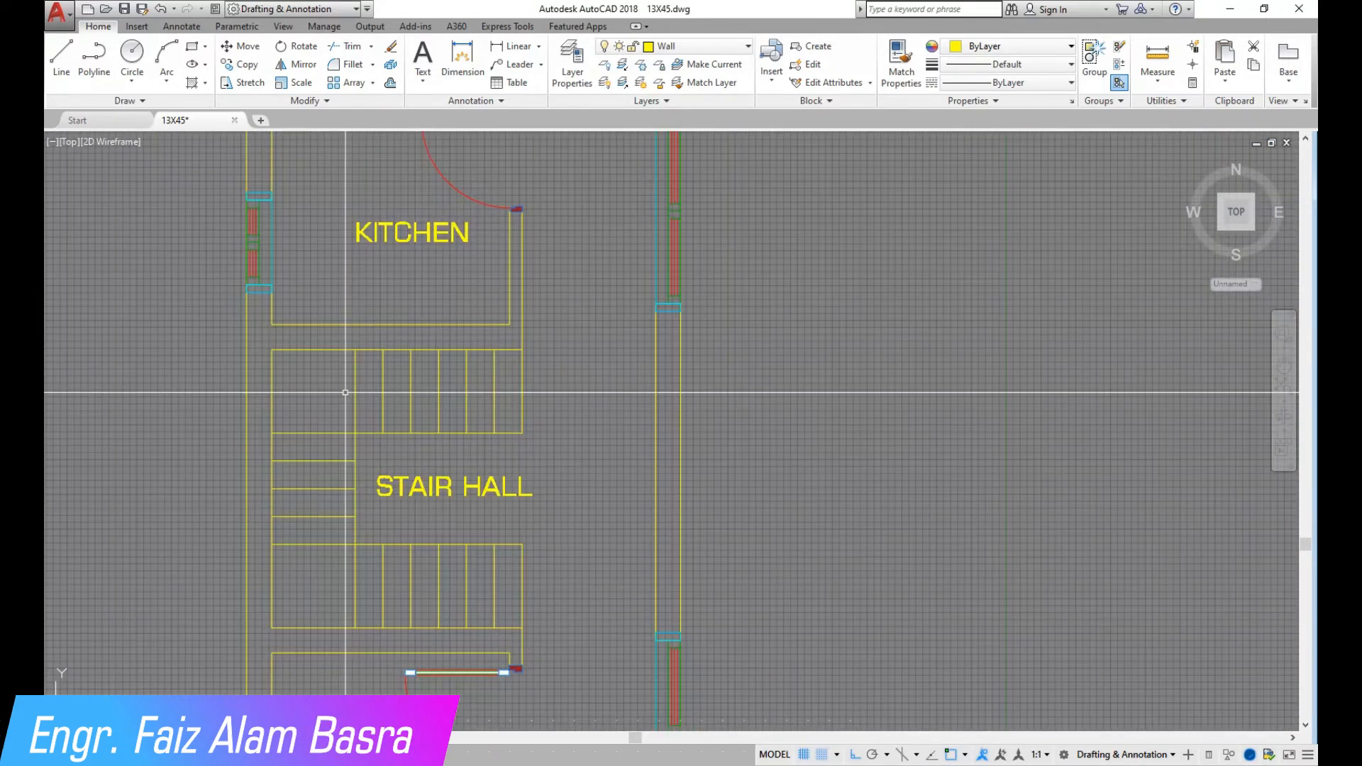
{"action": "left_click", "coordinate": [62, 64]}
{"action": "scroll", "coordinate": [203, 326], "scroll_direction": "up", "scroll_amount": 4}
{"action": "scroll", "coordinate": [308, 386], "scroll_direction": "down", "scroll_amount": 5}
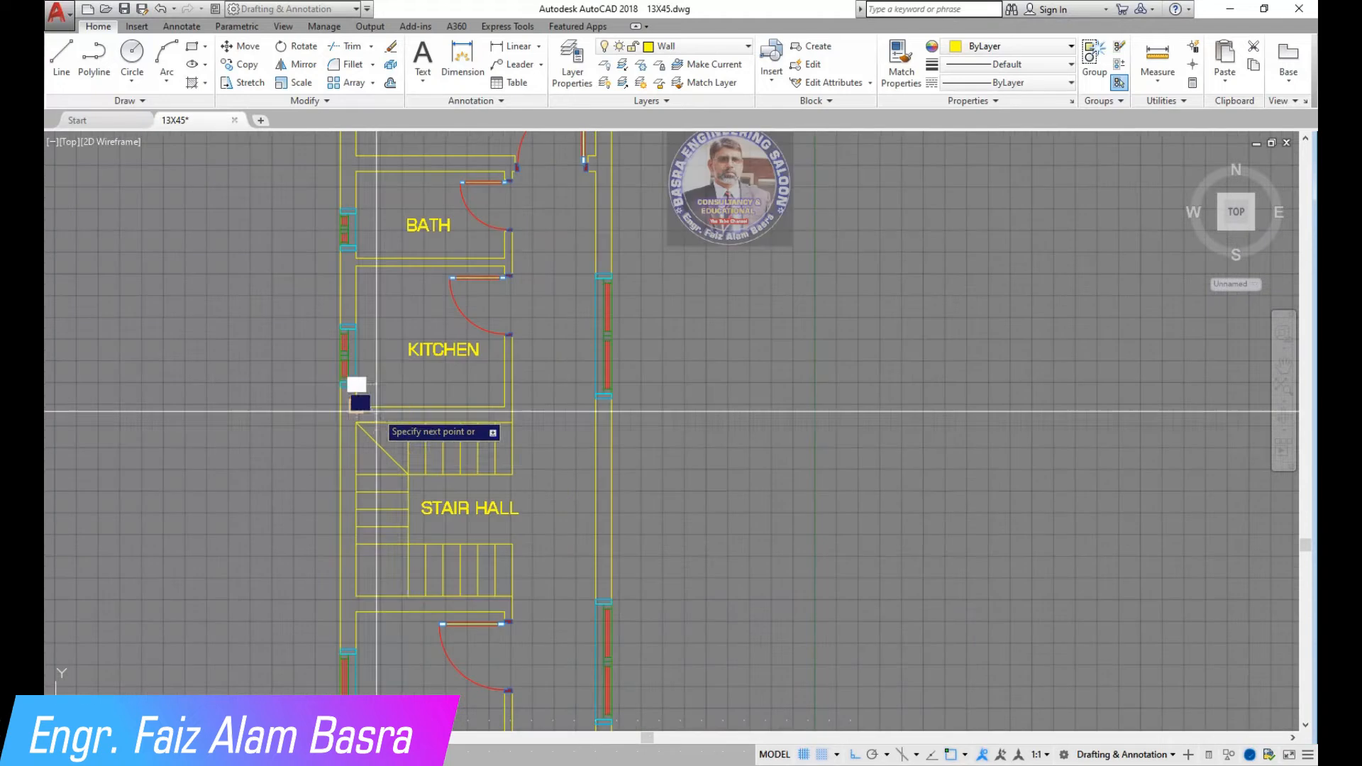
{"action": "scroll", "coordinate": [477, 642], "scroll_direction": "up", "scroll_amount": 3}
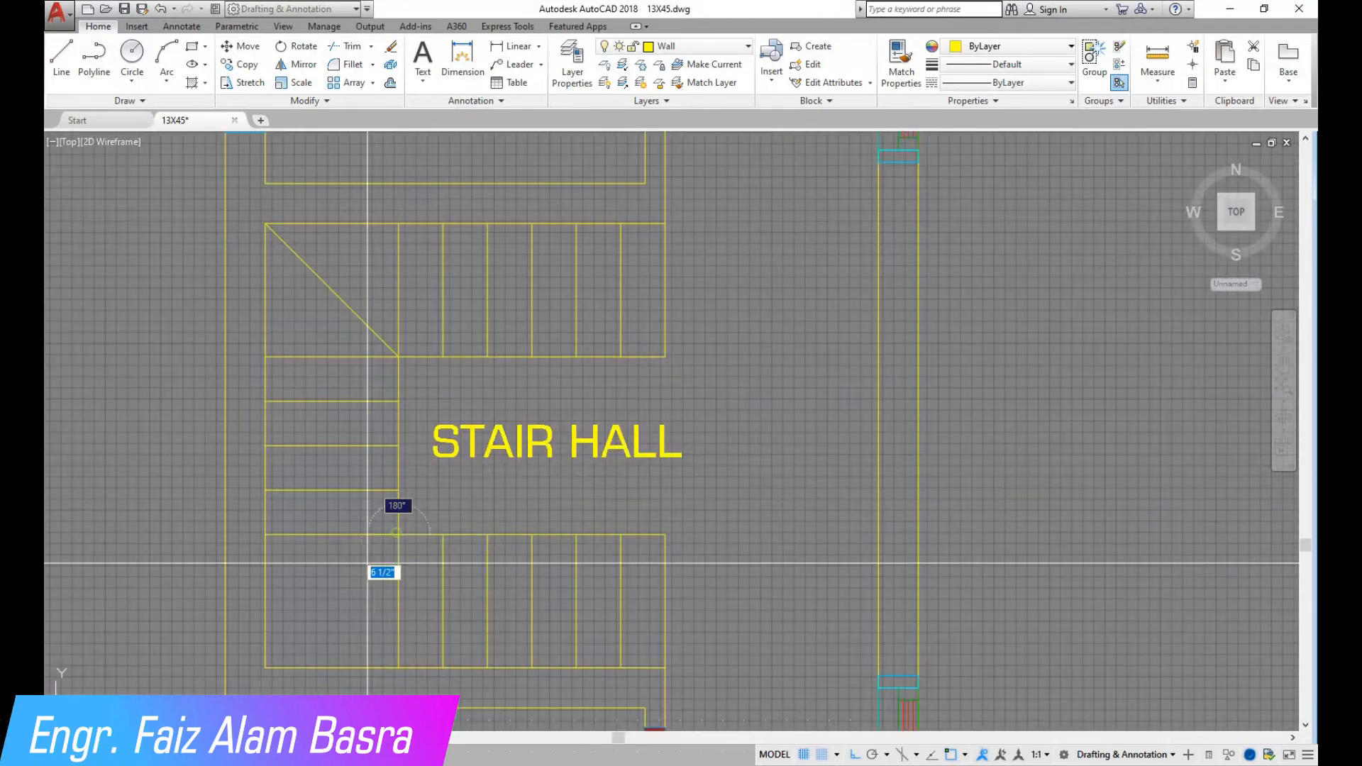
{"action": "left_click", "coordinate": [265, 667]}
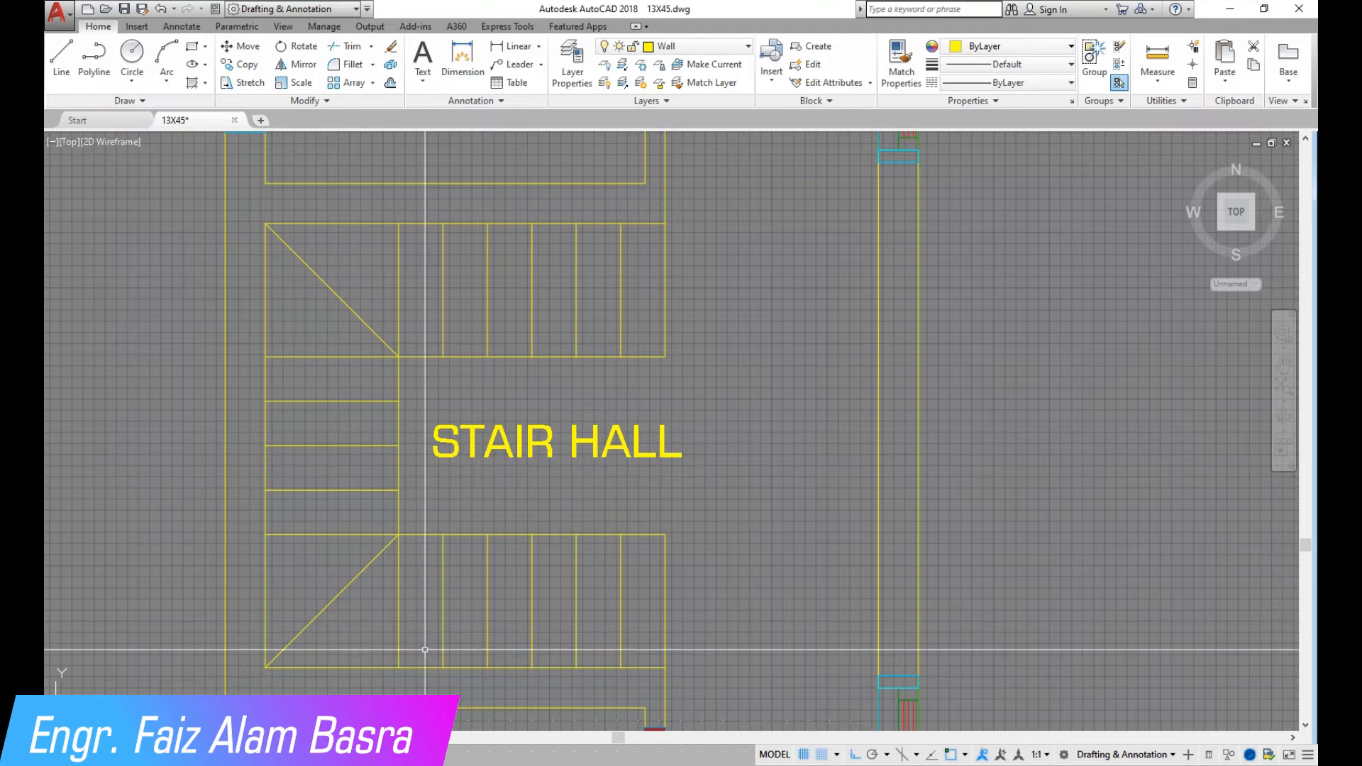
Start a multileader and set its maximum number of leader points to 4.
{"action": "scroll", "coordinate": [365, 487], "scroll_direction": "down", "scroll_amount": 2}
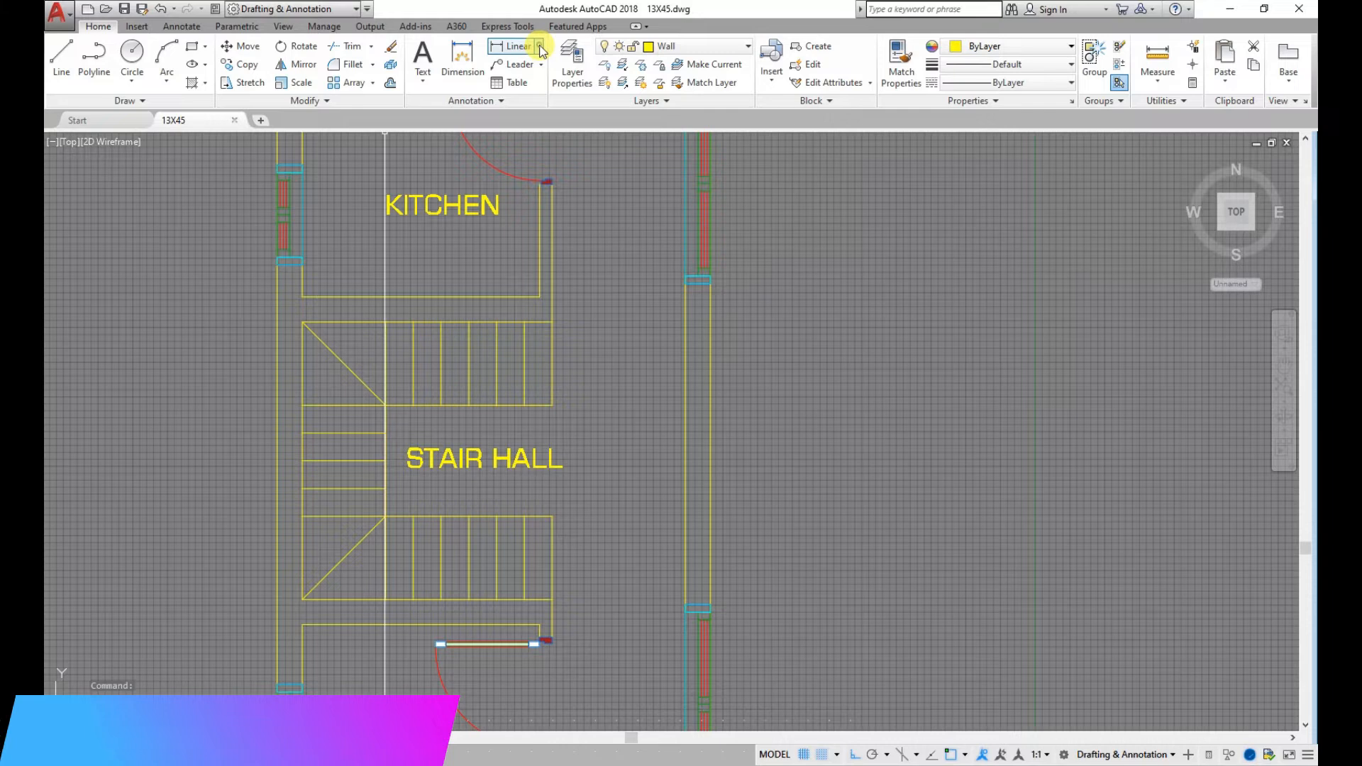
{"action": "left_click", "coordinate": [542, 69]}
{"action": "left_click", "coordinate": [532, 91]}
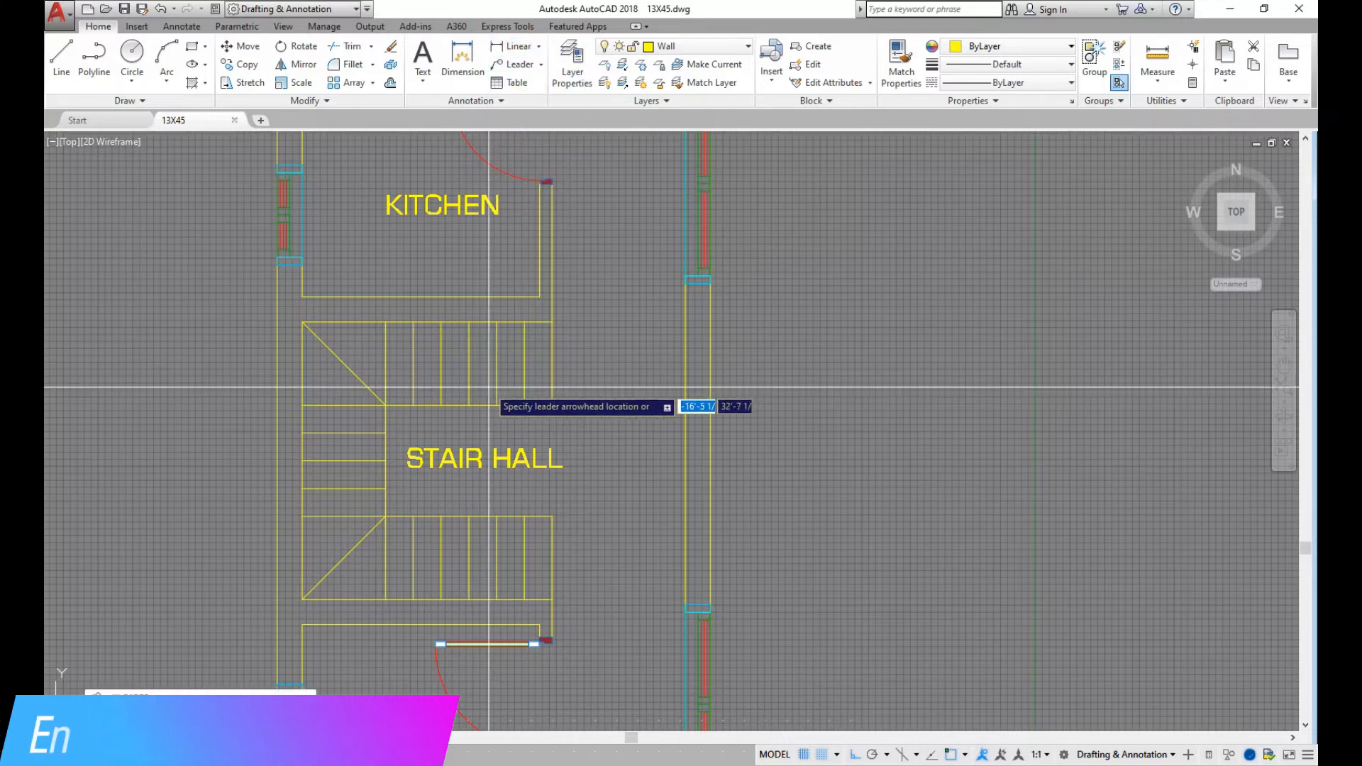
{"action": "key", "text": "Return"}
{"action": "left_click", "coordinate": [771, 569]}
{"action": "type", "text": "4"}
{"action": "key", "text": "Return"}
{"action": "left_click", "coordinate": [771, 608]}
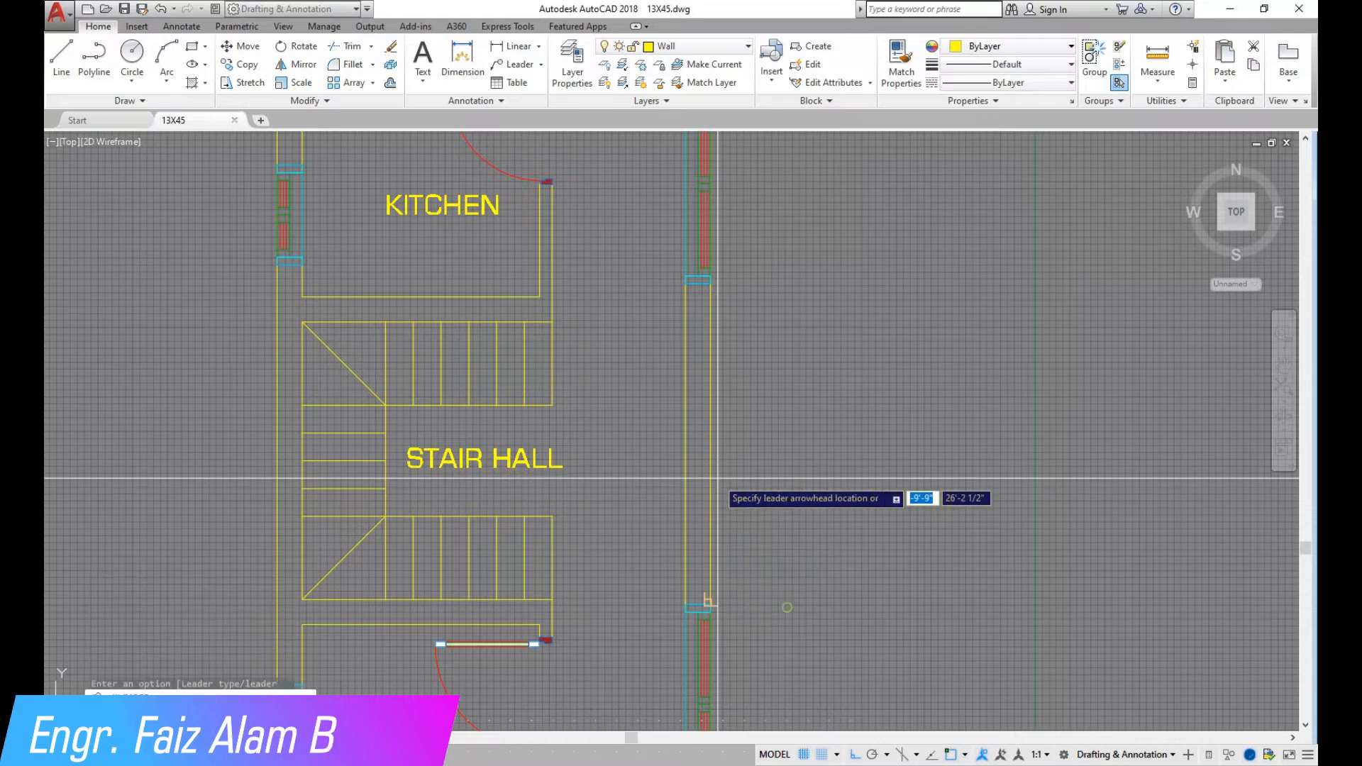
Run the leader from the lower flight's last tread through both landing diagonals to beyond the upper flight, with the text UP.
{"action": "left_click", "coordinate": [529, 550]}
{"action": "scroll", "coordinate": [336, 565], "scroll_direction": "up", "scroll_amount": 5}
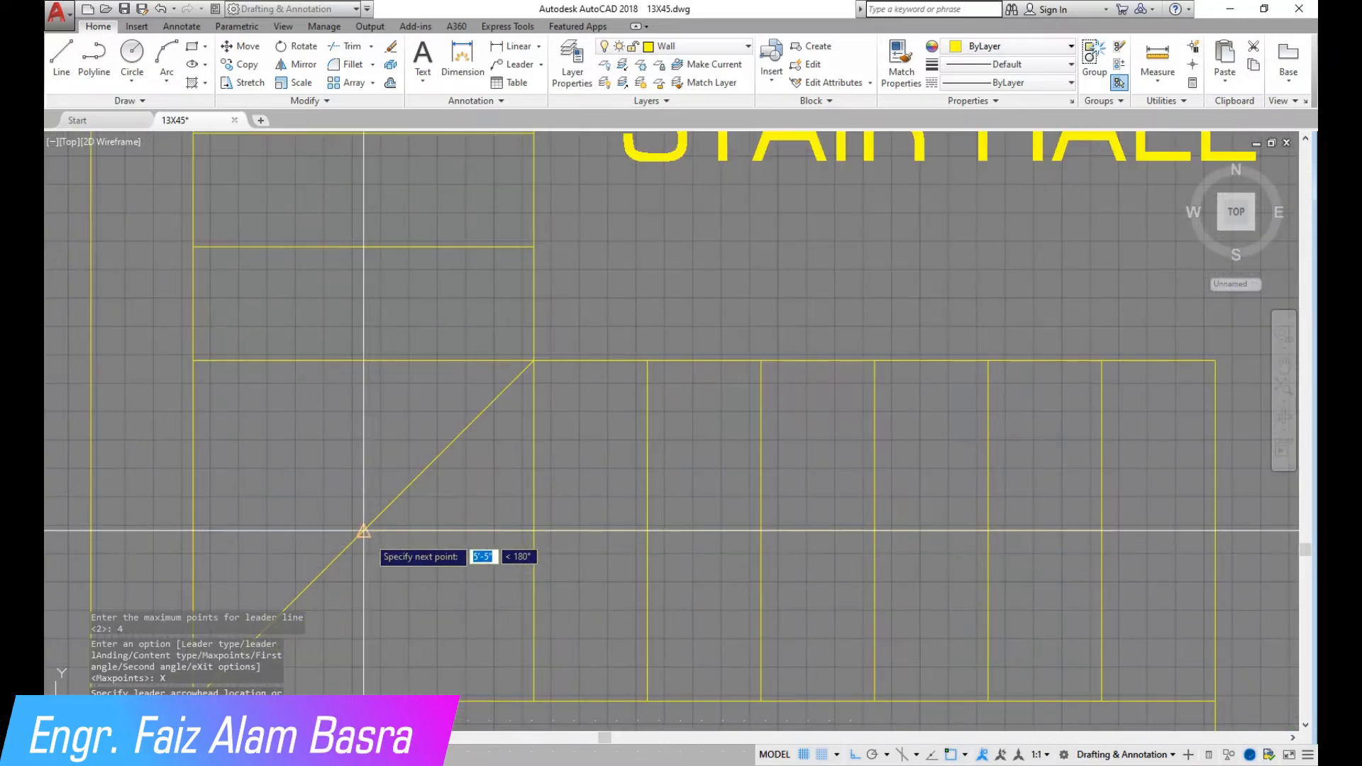
{"action": "scroll", "coordinate": [369, 398], "scroll_direction": "down", "scroll_amount": 6}
{"action": "scroll", "coordinate": [351, 208], "scroll_direction": "up", "scroll_amount": 4}
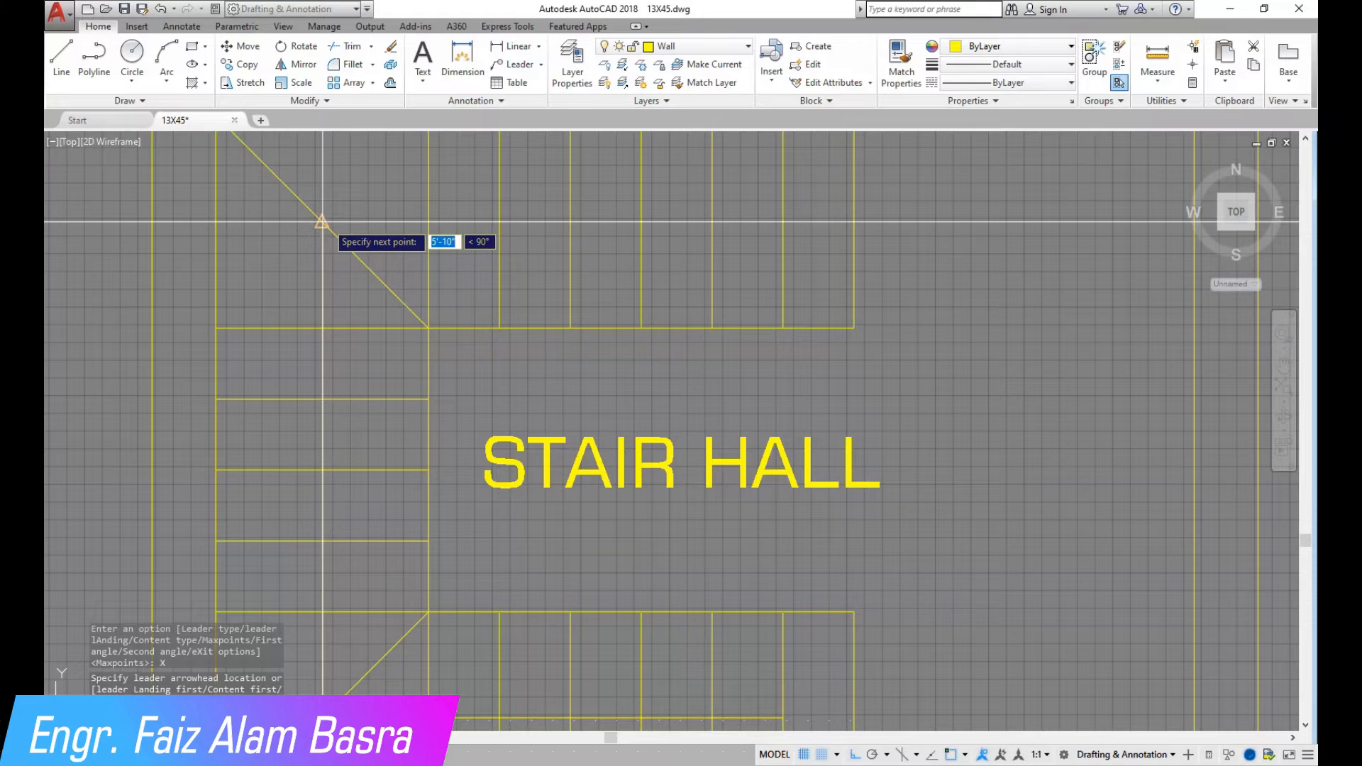
{"action": "left_click", "coordinate": [877, 220]}
{"action": "type", "text": "UP"}
{"action": "left_click", "coordinate": [901, 254]}
{"action": "scroll", "coordinate": [846, 247], "scroll_direction": "down", "scroll_amount": 2}
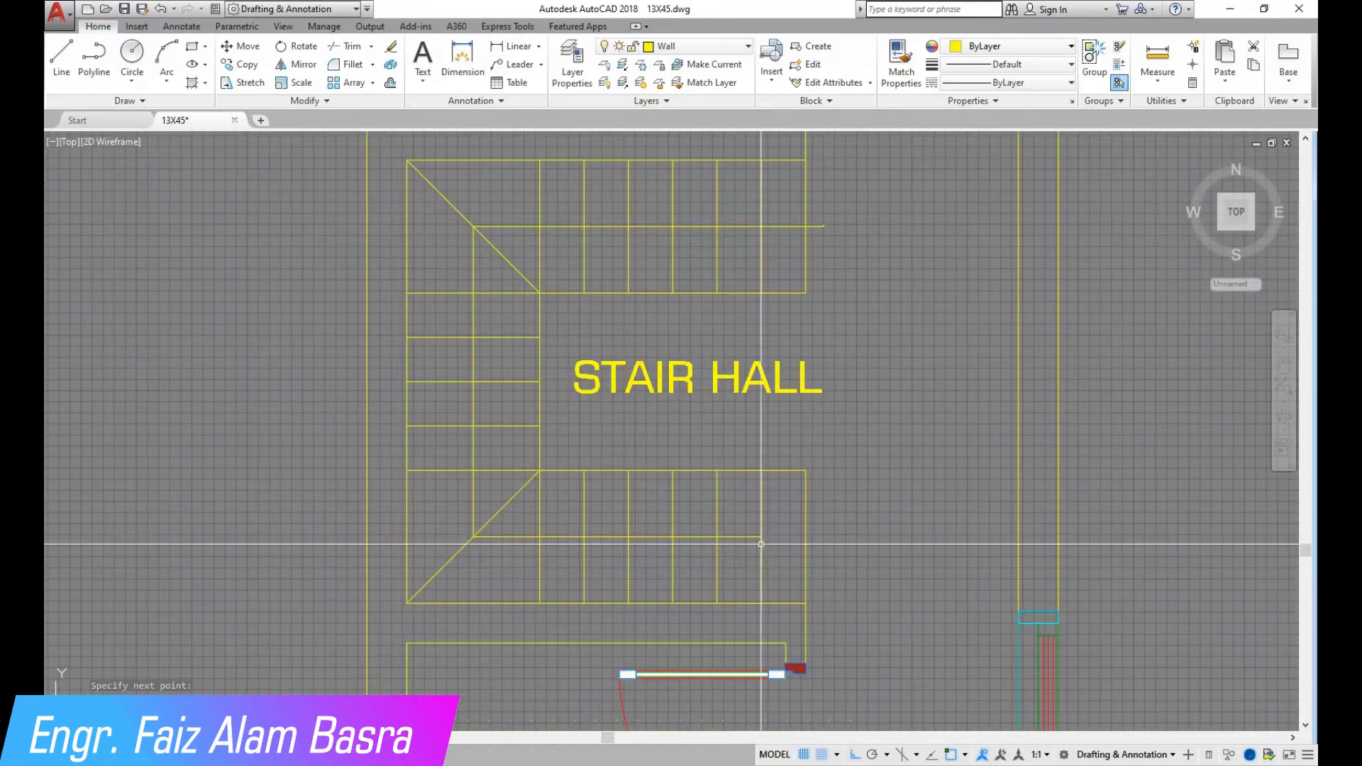
Set the stair leader's arrowhead size to 4" and its text height to 5" in its properties.
{"action": "left_click", "coordinate": [850, 252]}
{"action": "left_click", "coordinate": [817, 198]}
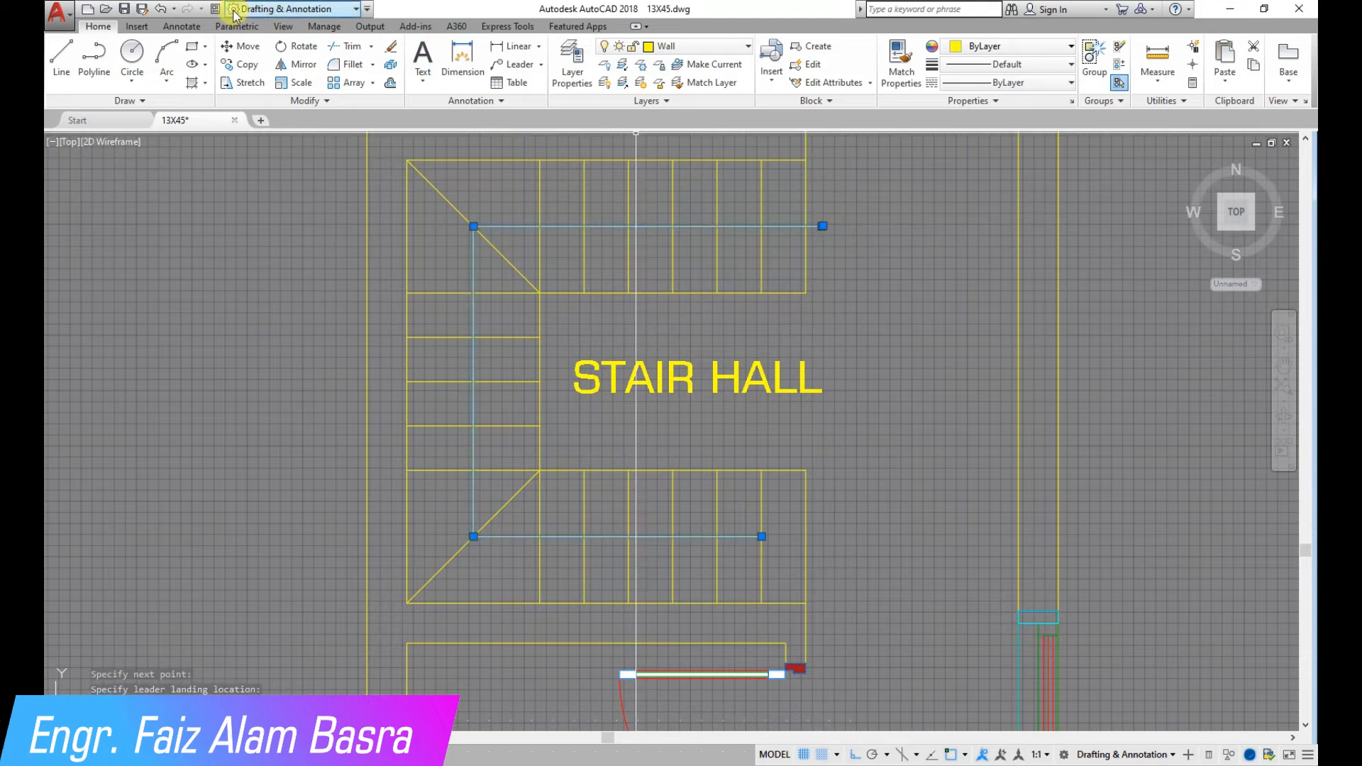
{"action": "left_click", "coordinate": [215, 9]}
{"action": "left_click", "coordinate": [251, 370]}
{"action": "scroll", "coordinate": [203, 328], "scroll_direction": "down", "scroll_amount": 5}
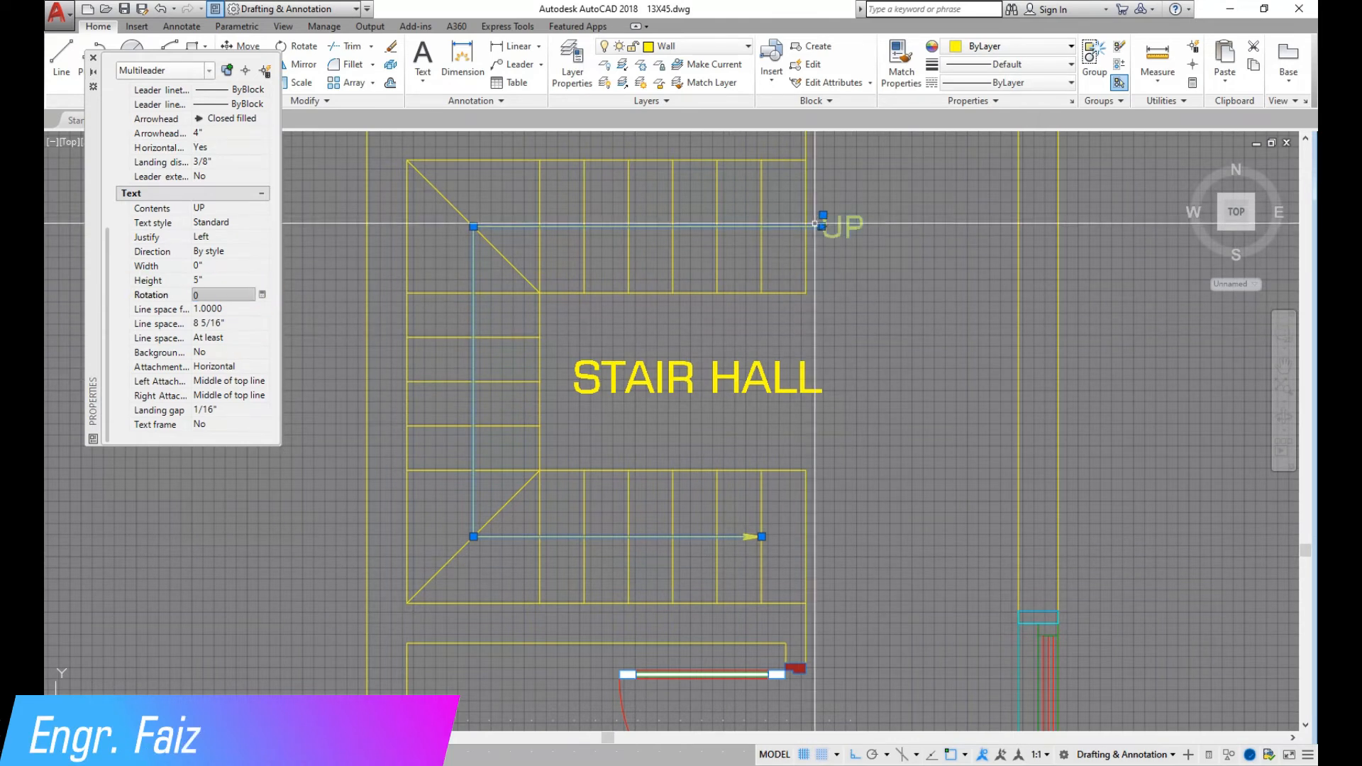
{"action": "left_click", "coordinate": [93, 57]}
{"action": "key", "text": "Escape"}
{"action": "scroll", "coordinate": [332, 311], "scroll_direction": "down", "scroll_amount": 2}
{"action": "scroll", "coordinate": [670, 231], "scroll_direction": "up", "scroll_amount": 2}
{"action": "scroll", "coordinate": [664, 269], "scroll_direction": "down", "scroll_amount": 2}
{"action": "scroll", "coordinate": [655, 499], "scroll_direction": "up", "scroll_amount": 2}
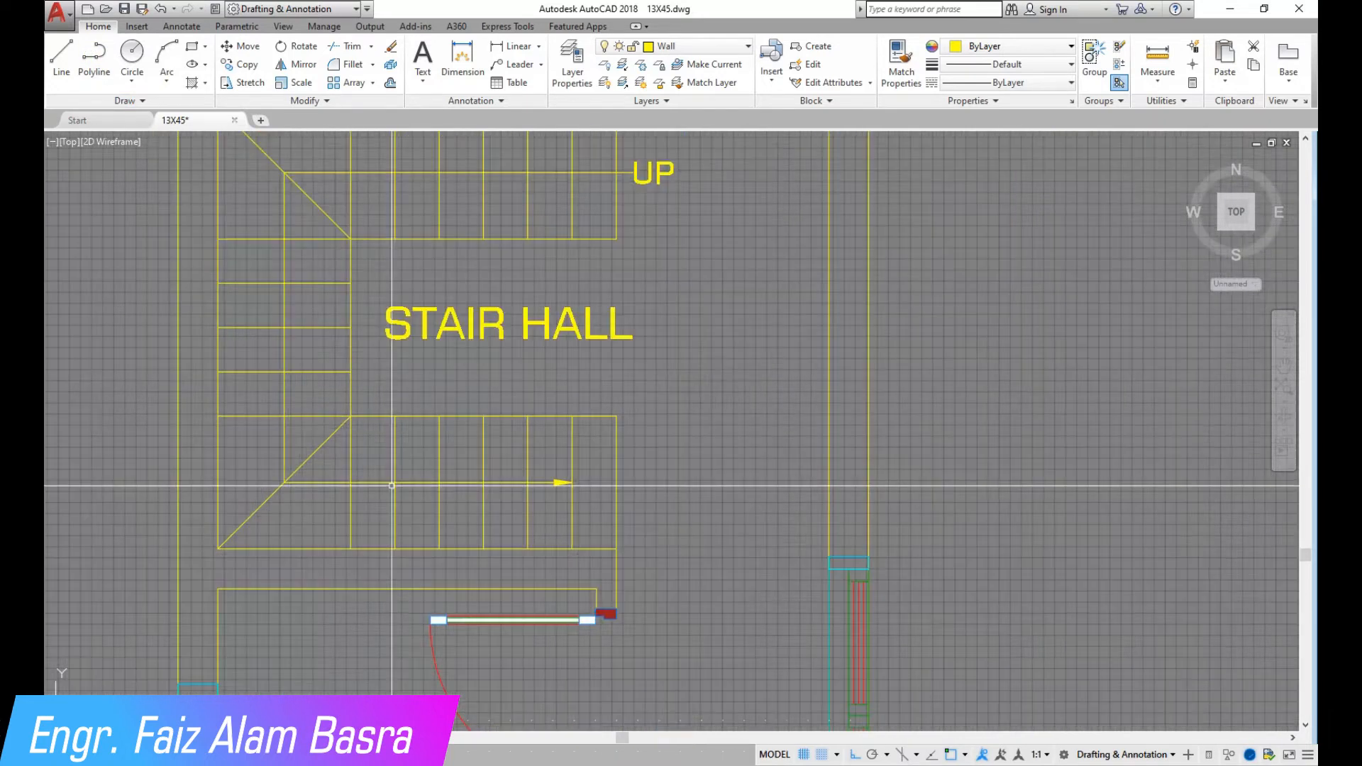
Assign a dashed linetype to the tread lines of the lower stair flight.
{"action": "left_click", "coordinate": [1072, 83]}
{"action": "left_click", "coordinate": [672, 386]}
{"action": "left_click", "coordinate": [673, 457]}
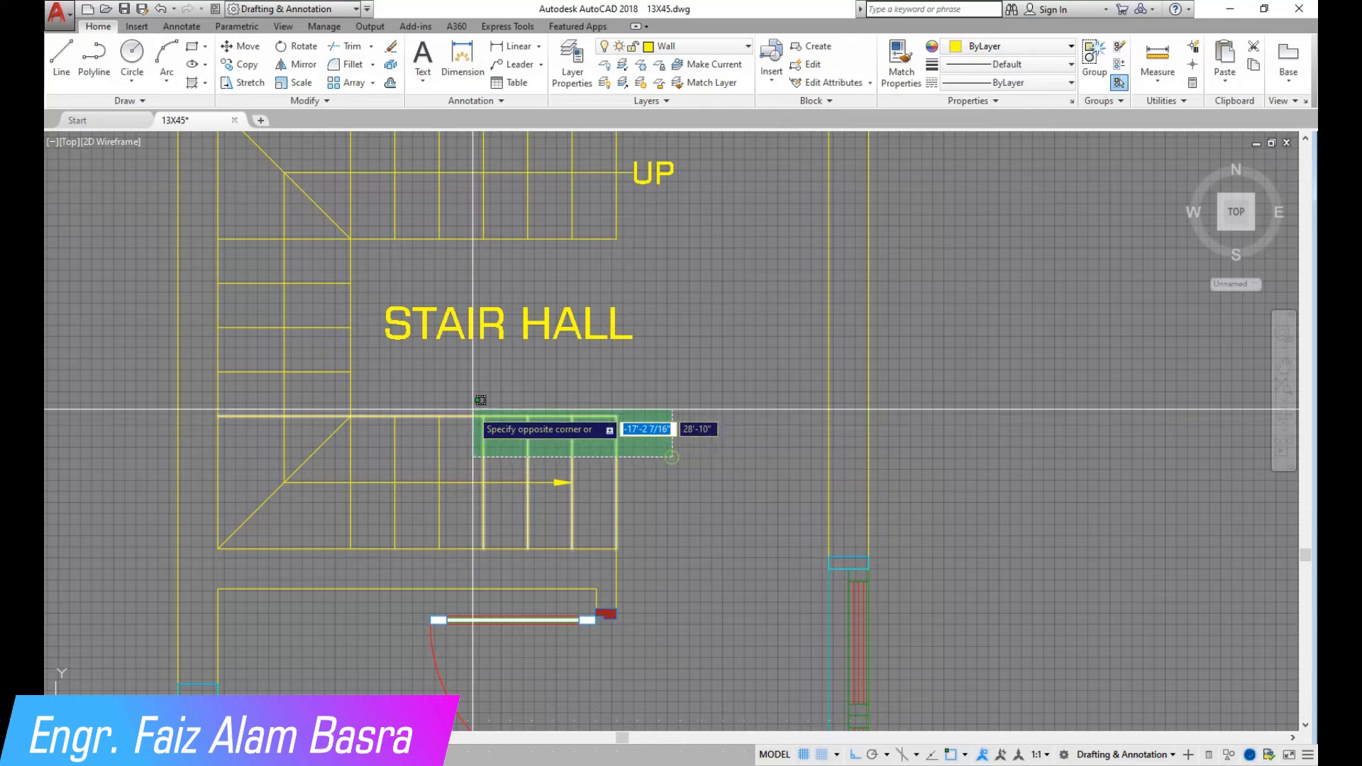
{"action": "left_click", "coordinate": [378, 423]}
{"action": "left_click", "coordinate": [1073, 83]}
{"action": "left_click", "coordinate": [979, 158]}
{"action": "key", "text": "Escape"}
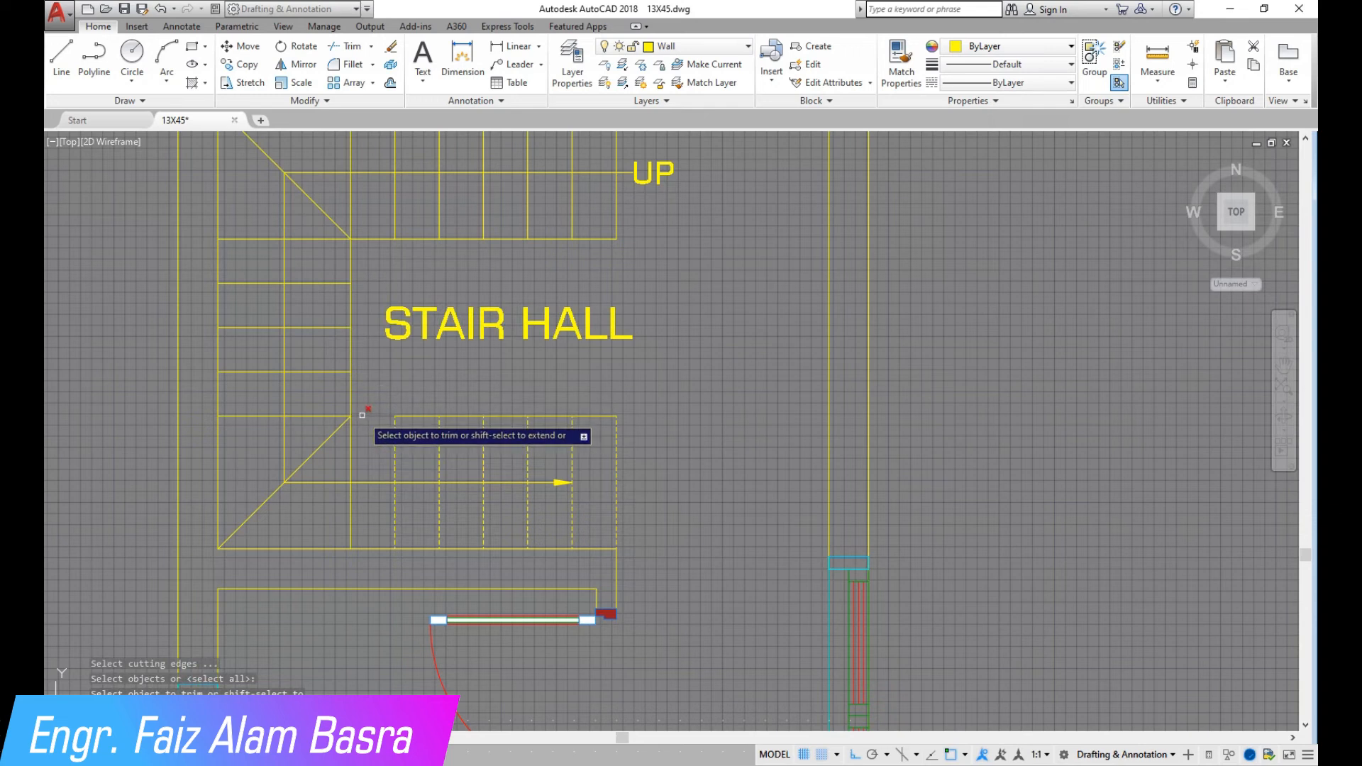
Trim the middle flight's inner edge at the lower corner landing and extend it back to the lower flight.
{"action": "right_click", "coordinate": [384, 392]}
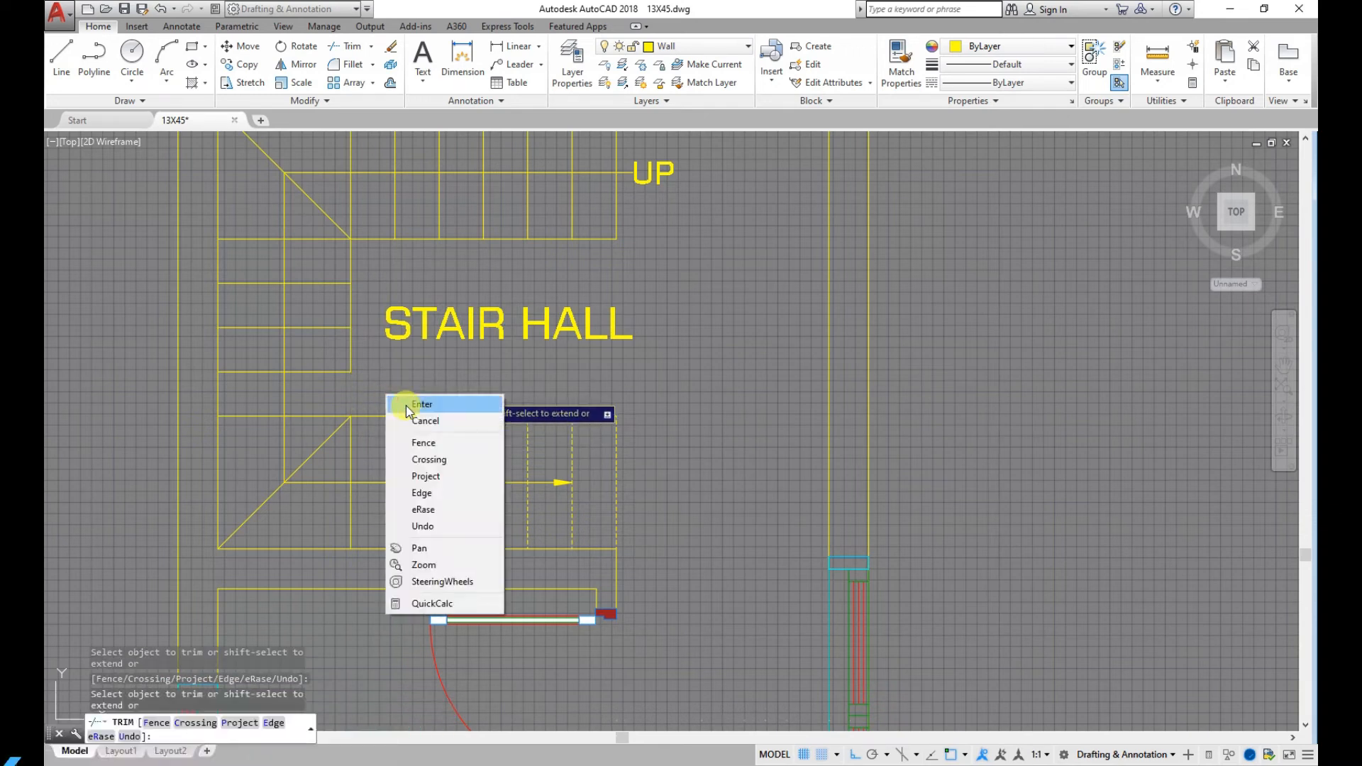
{"action": "left_click", "coordinate": [408, 405]}
{"action": "left_click", "coordinate": [371, 47]}
{"action": "left_click", "coordinate": [367, 101]}
{"action": "right_click", "coordinate": [391, 356]}
{"action": "left_click", "coordinate": [413, 369]}
Match the dashed tread properties onto the lower flight's inner edge and the lower corner landing lines.
{"action": "left_click", "coordinate": [908, 61]}
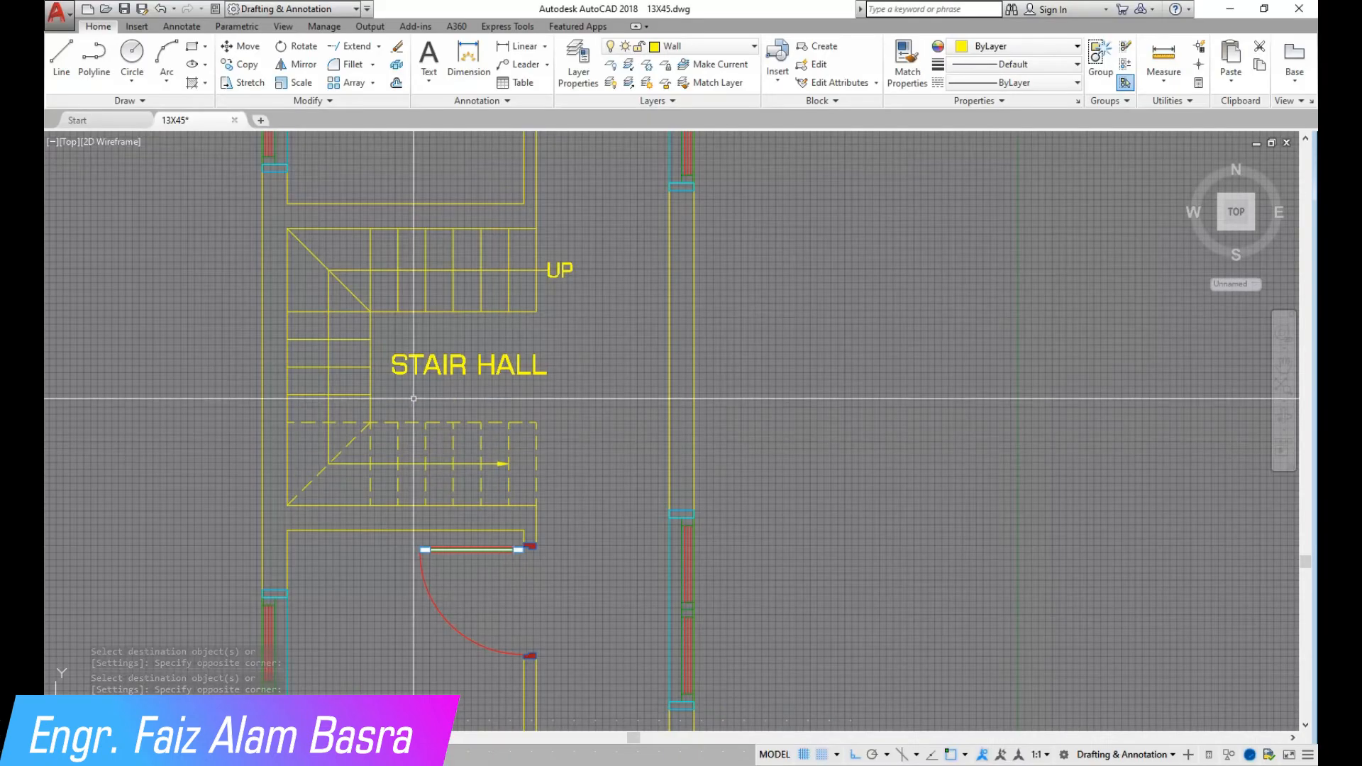
{"action": "scroll", "coordinate": [398, 392], "scroll_direction": "down", "scroll_amount": 1}
{"action": "scroll", "coordinate": [571, 436], "scroll_direction": "up", "scroll_amount": 1}
{"action": "scroll", "coordinate": [397, 321], "scroll_direction": "down", "scroll_amount": 1}
{"action": "scroll", "coordinate": [425, 575], "scroll_direction": "down", "scroll_amount": 1}
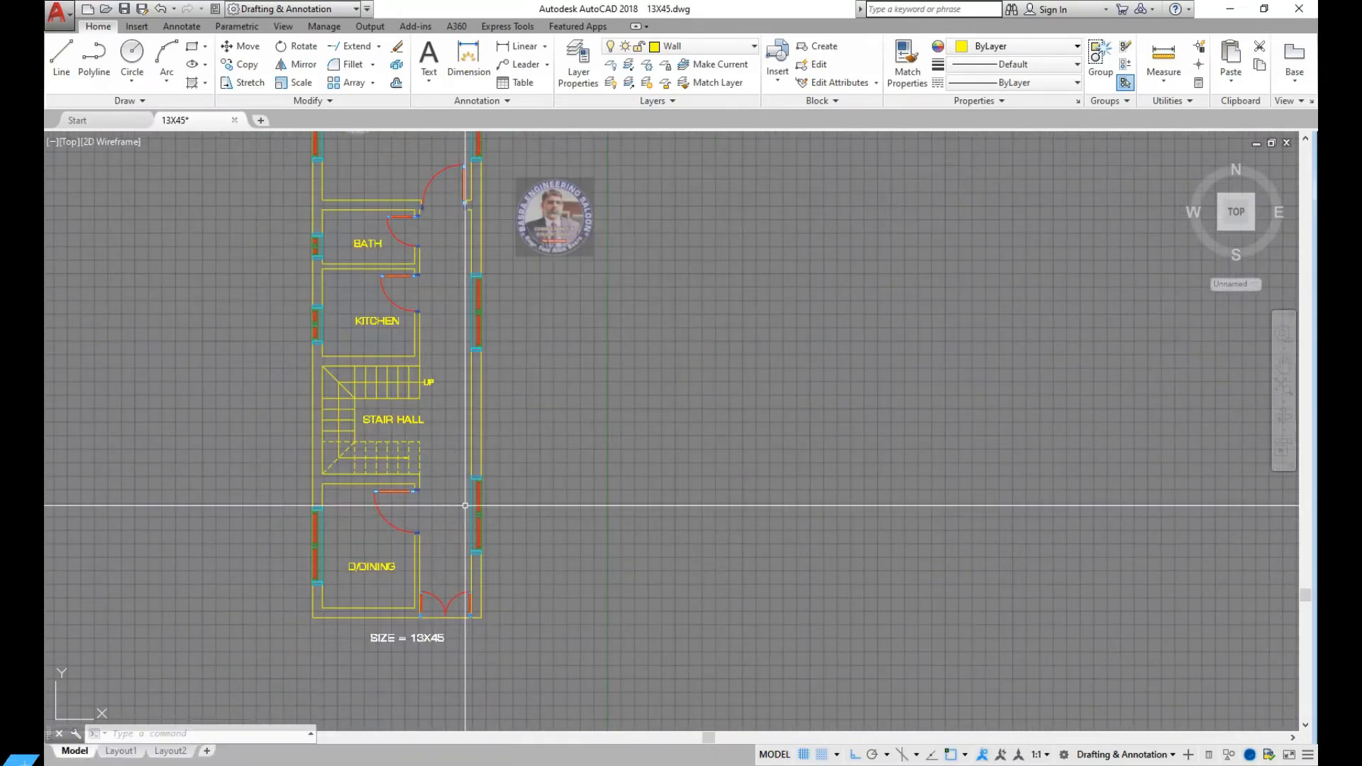
Hatch the walls around the bedroom and bath with the SOLID pattern.
{"action": "scroll", "coordinate": [461, 440], "scroll_direction": "down", "scroll_amount": 2}
{"action": "scroll", "coordinate": [440, 295], "scroll_direction": "up", "scroll_amount": 2}
{"action": "scroll", "coordinate": [433, 189], "scroll_direction": "up", "scroll_amount": 2}
{"action": "scroll", "coordinate": [433, 190], "scroll_direction": "down", "scroll_amount": 3}
{"action": "scroll", "coordinate": [355, 297], "scroll_direction": "up", "scroll_amount": 3}
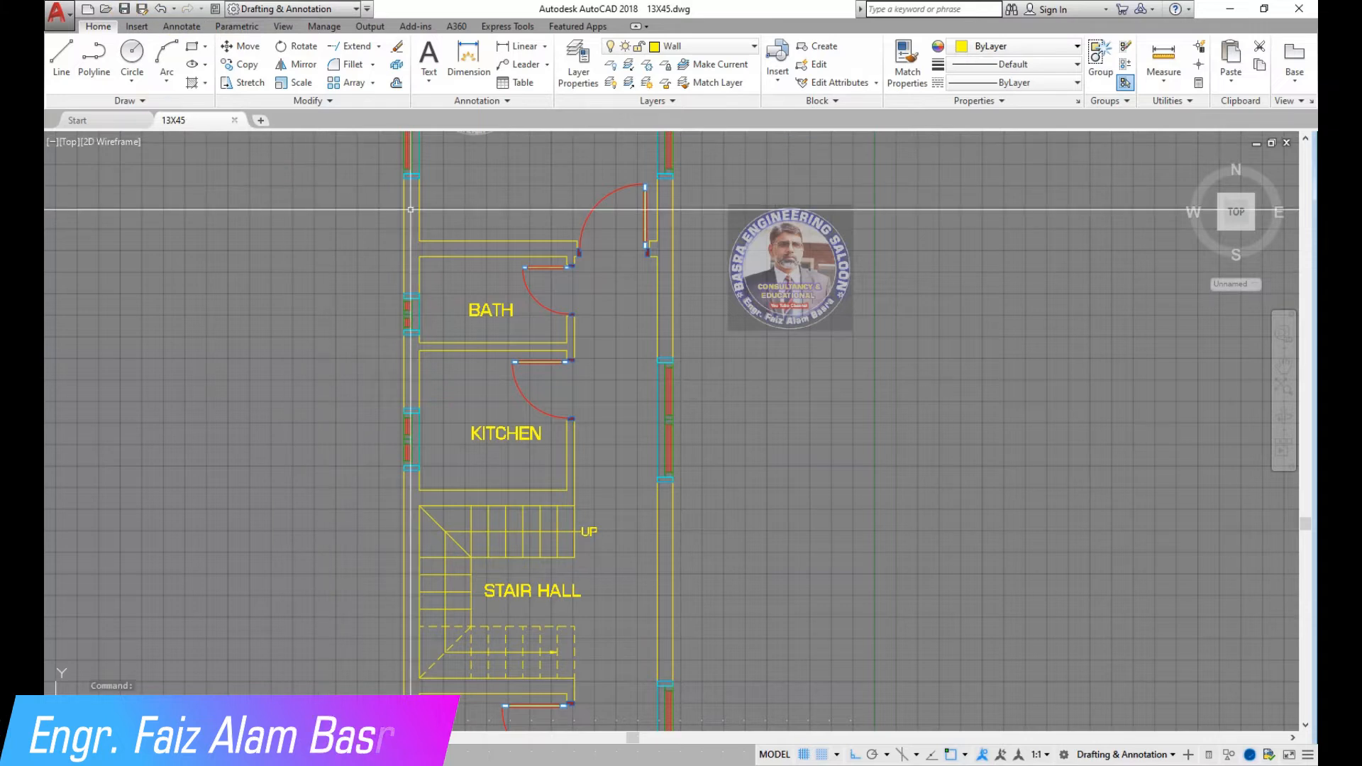
{"action": "scroll", "coordinate": [403, 170], "scroll_direction": "down", "scroll_amount": 5}
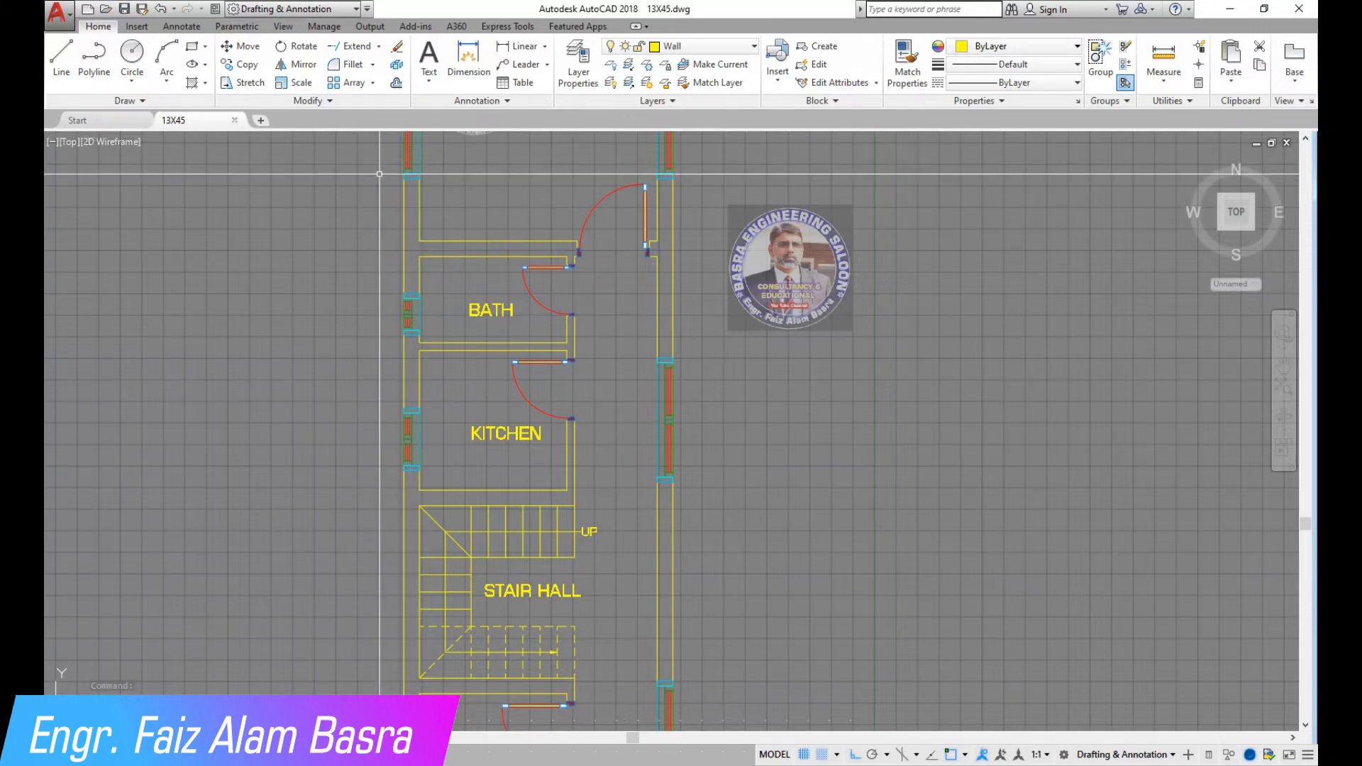
{"action": "scroll", "coordinate": [404, 171], "scroll_direction": "up", "scroll_amount": 2}
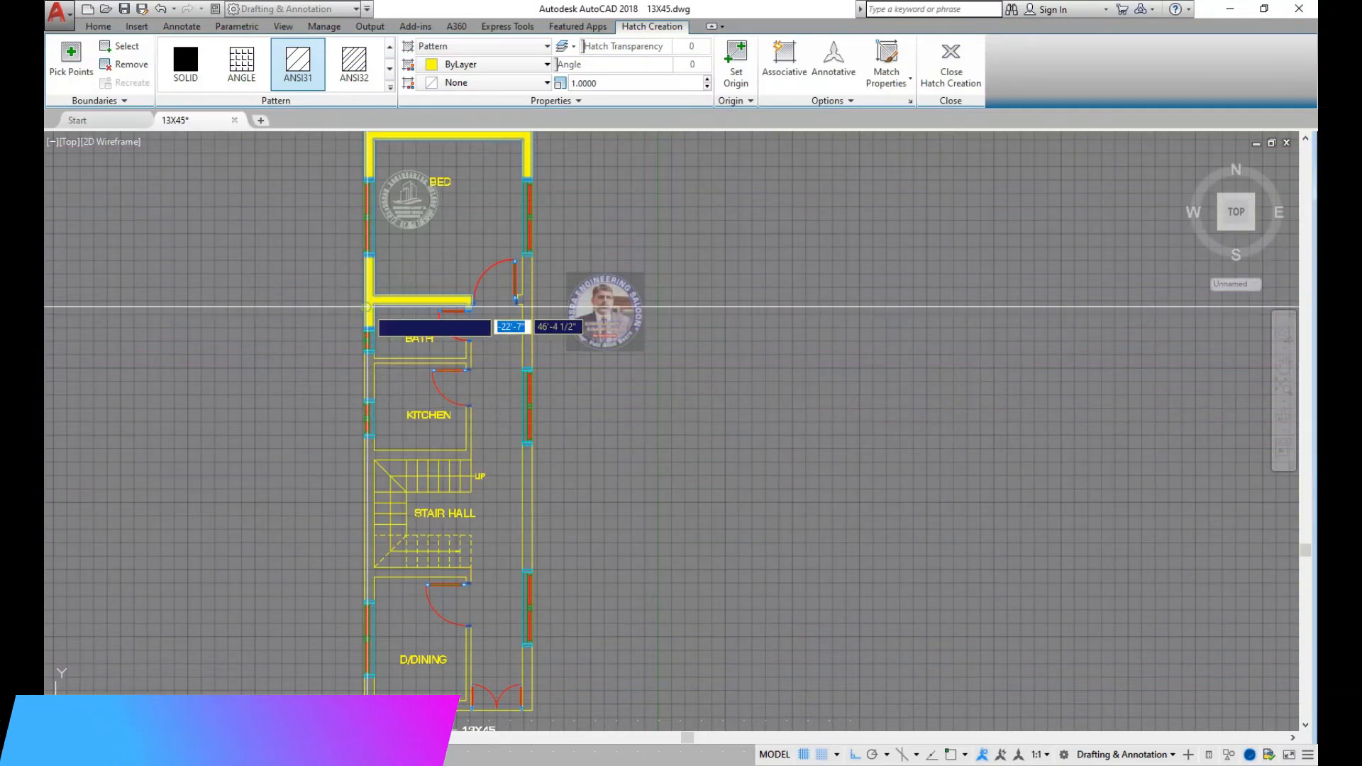
{"action": "left_click", "coordinate": [185, 63]}
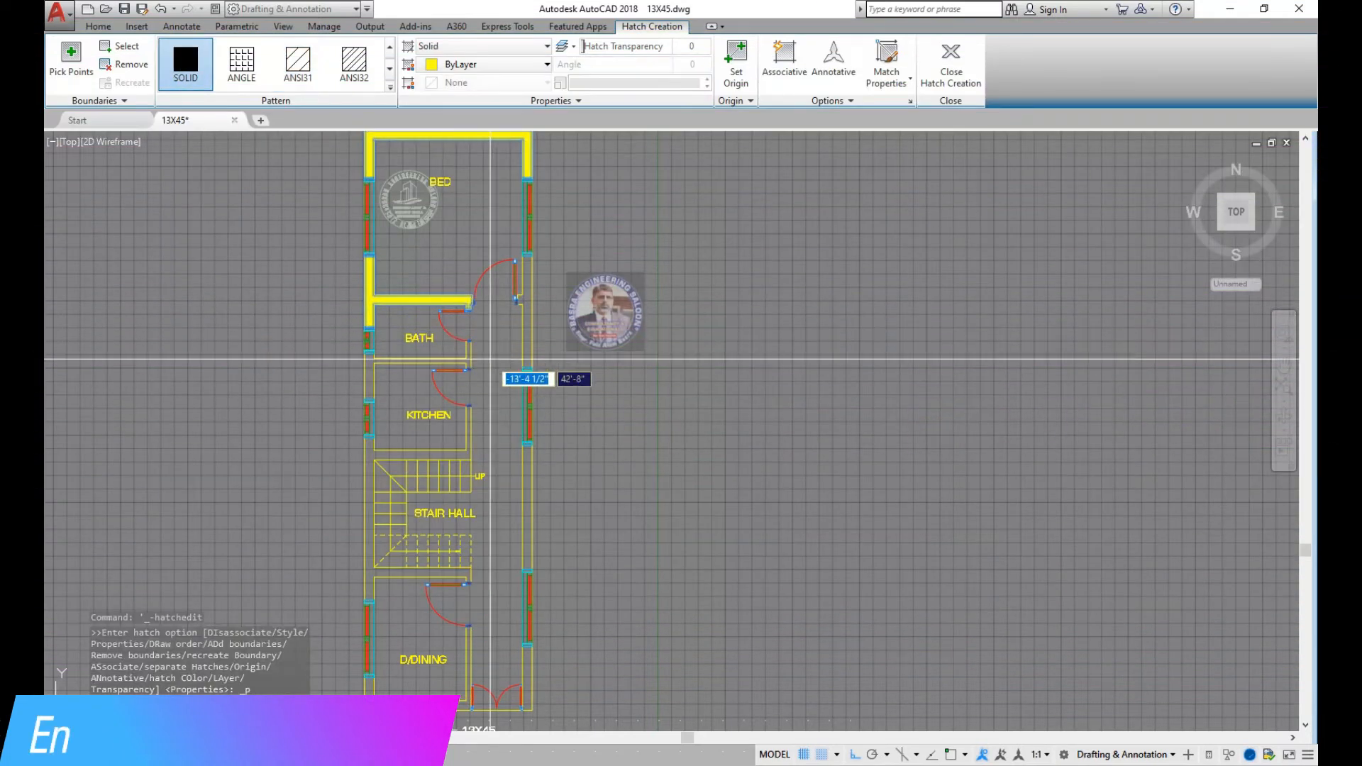
{"action": "scroll", "coordinate": [426, 406], "scroll_direction": "up", "scroll_amount": 5}
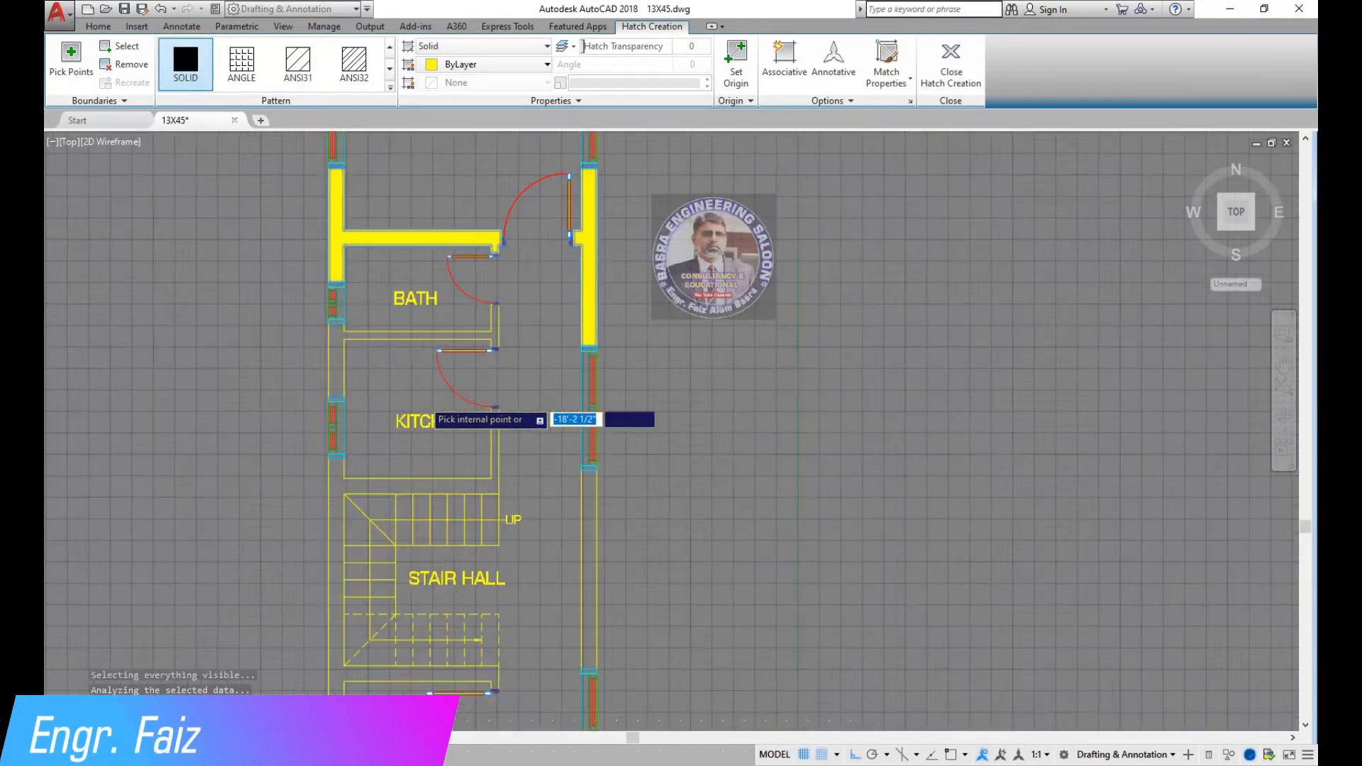
{"action": "left_click", "coordinate": [289, 301]}
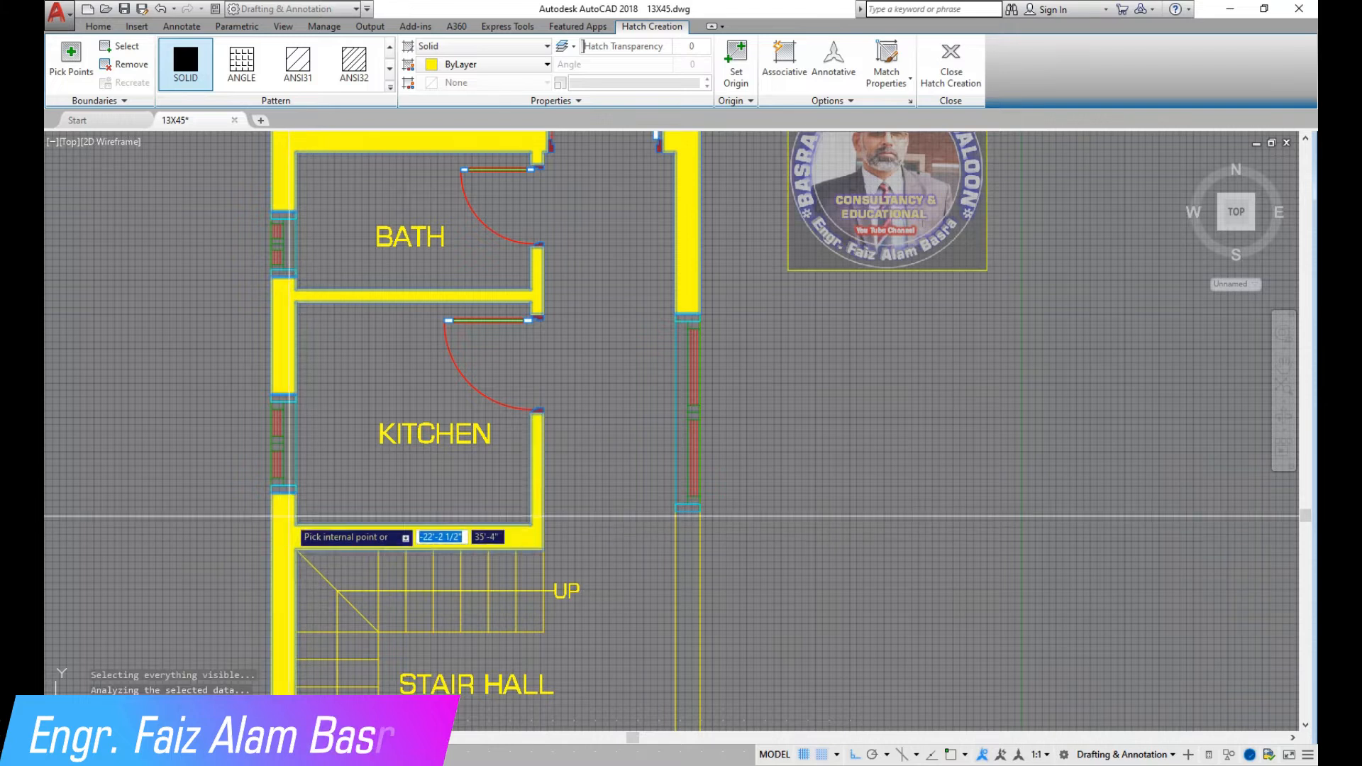
Extend the solid hatch to the remaining walls around the stair hall, dining room and entrance, and finish the hatch.
{"action": "scroll", "coordinate": [408, 534], "scroll_direction": "down", "scroll_amount": 5}
{"action": "scroll", "coordinate": [426, 511], "scroll_direction": "up", "scroll_amount": 6}
{"action": "scroll", "coordinate": [448, 472], "scroll_direction": "down", "scroll_amount": 6}
{"action": "scroll", "coordinate": [450, 516], "scroll_direction": "up", "scroll_amount": 6}
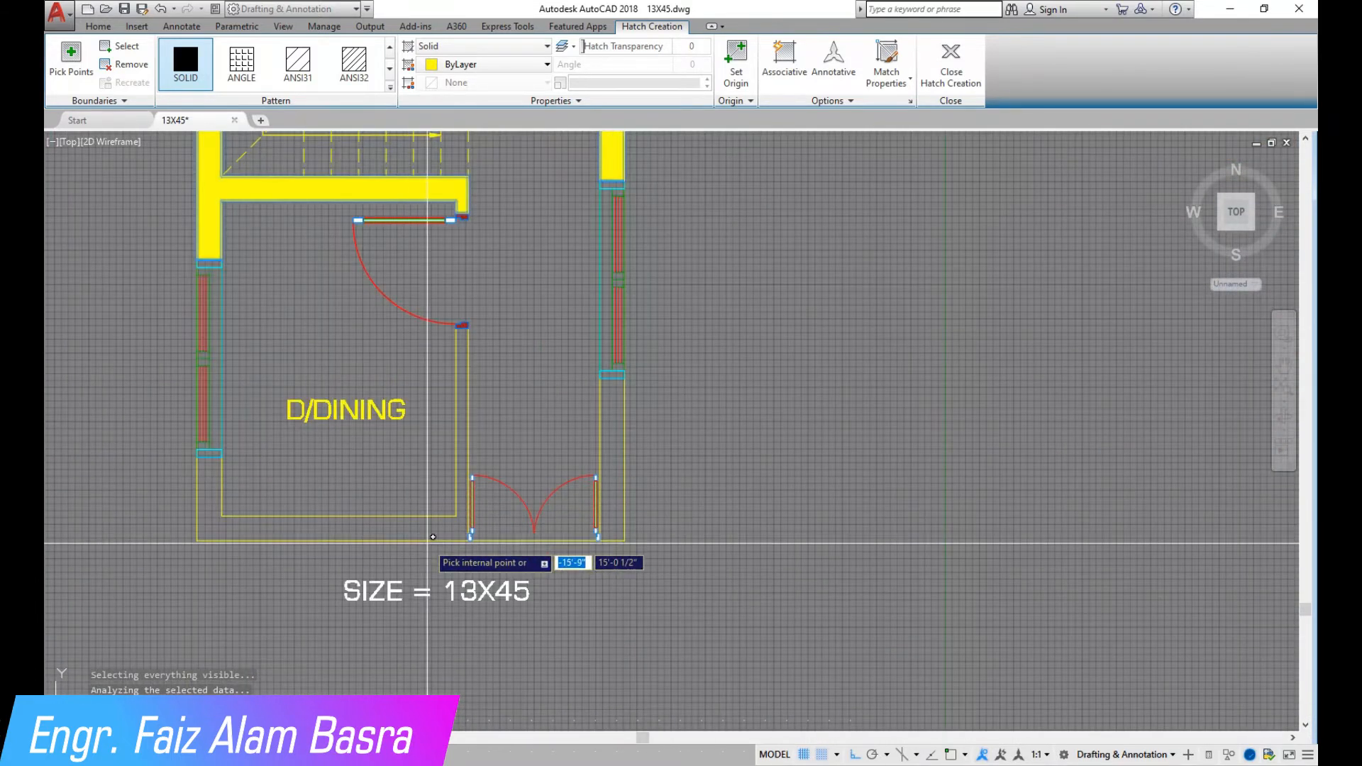
{"action": "left_click", "coordinate": [615, 508]}
{"action": "key", "text": "Return"}
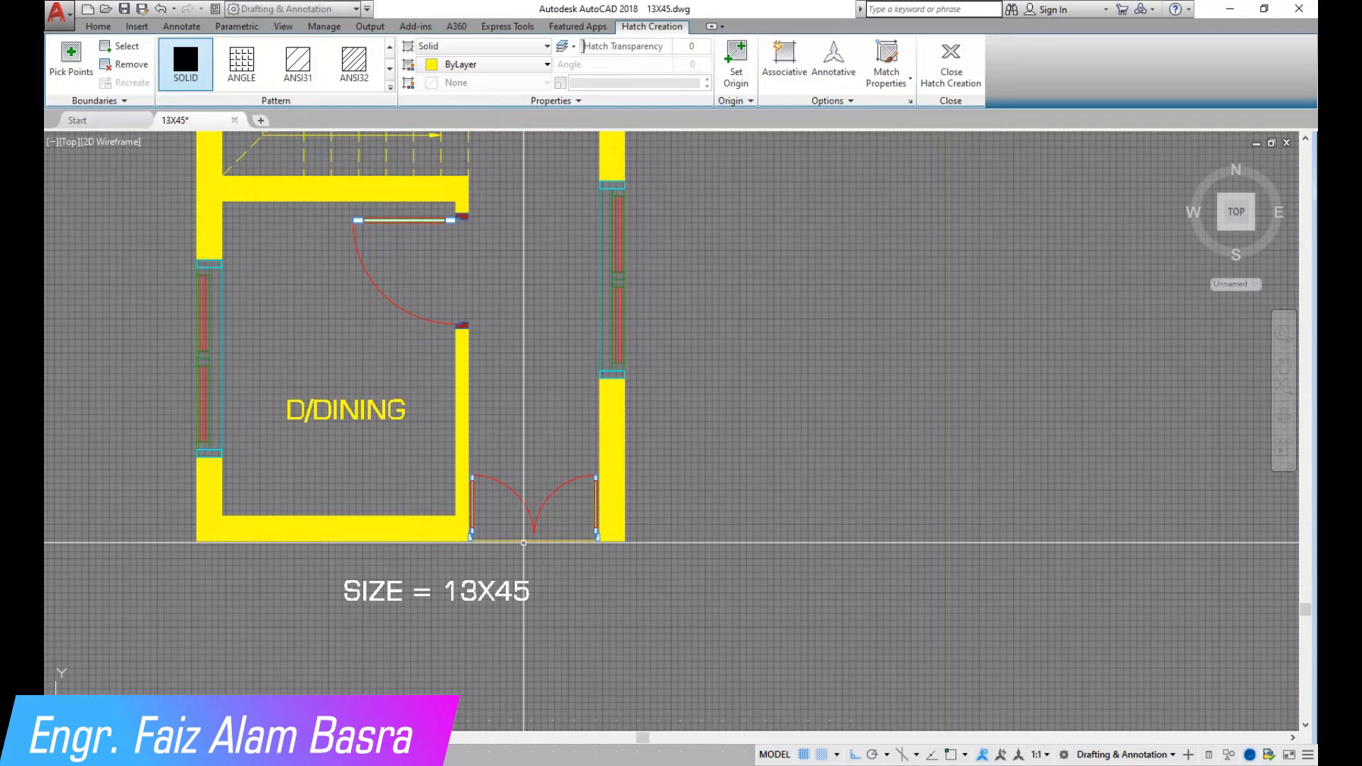
Move the BED label and the round logo straight down within the bedroom, towards the bath wall.
{"action": "scroll", "coordinate": [501, 543], "scroll_direction": "down", "scroll_amount": 6}
{"action": "scroll", "coordinate": [483, 342], "scroll_direction": "up", "scroll_amount": 5}
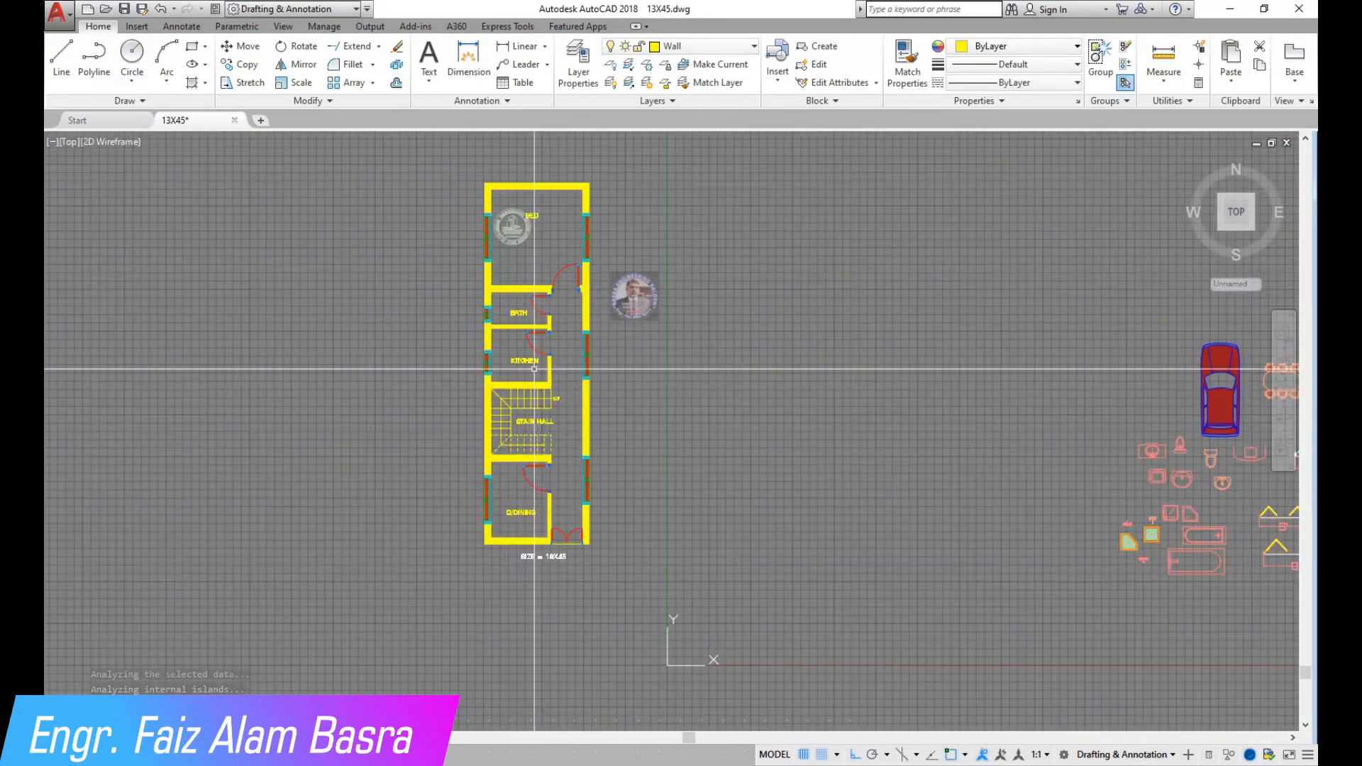
{"action": "scroll", "coordinate": [467, 511], "scroll_direction": "down", "scroll_amount": 5}
{"action": "scroll", "coordinate": [518, 270], "scroll_direction": "up", "scroll_amount": 6}
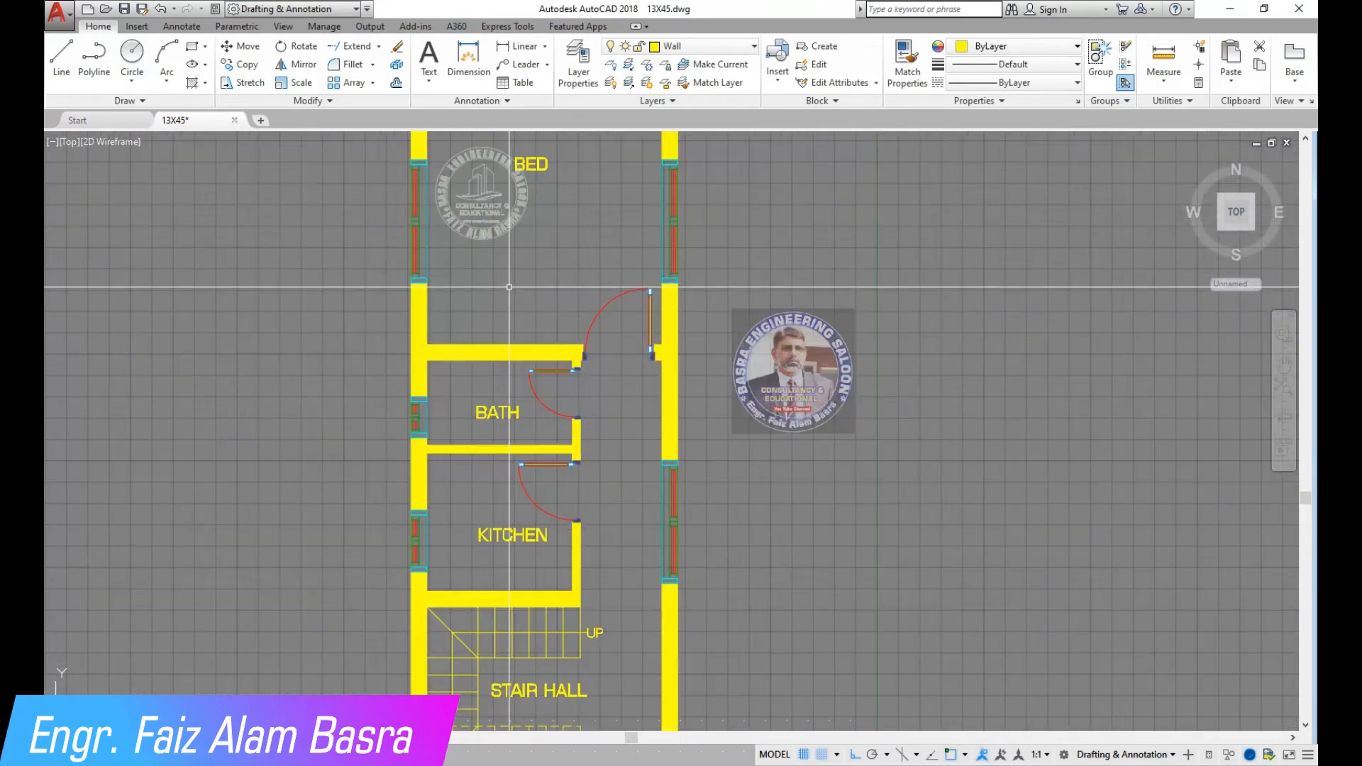
{"action": "scroll", "coordinate": [506, 377], "scroll_direction": "down", "scroll_amount": 3}
{"action": "scroll", "coordinate": [507, 223], "scroll_direction": "up", "scroll_amount": 3}
{"action": "left_click", "coordinate": [244, 48]}
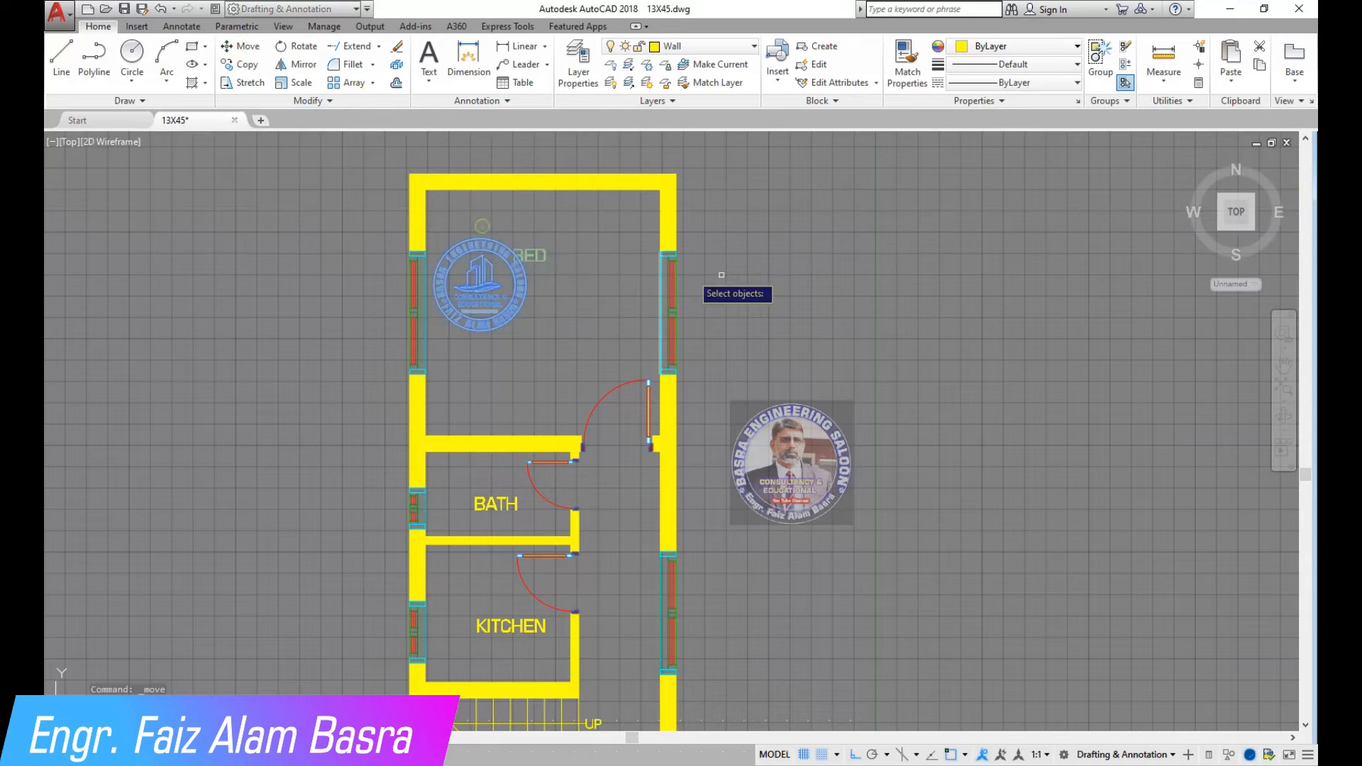
{"action": "right_click", "coordinate": [806, 276]}
{"action": "left_click", "coordinate": [805, 276]}
{"action": "left_click", "coordinate": [844, 376]}
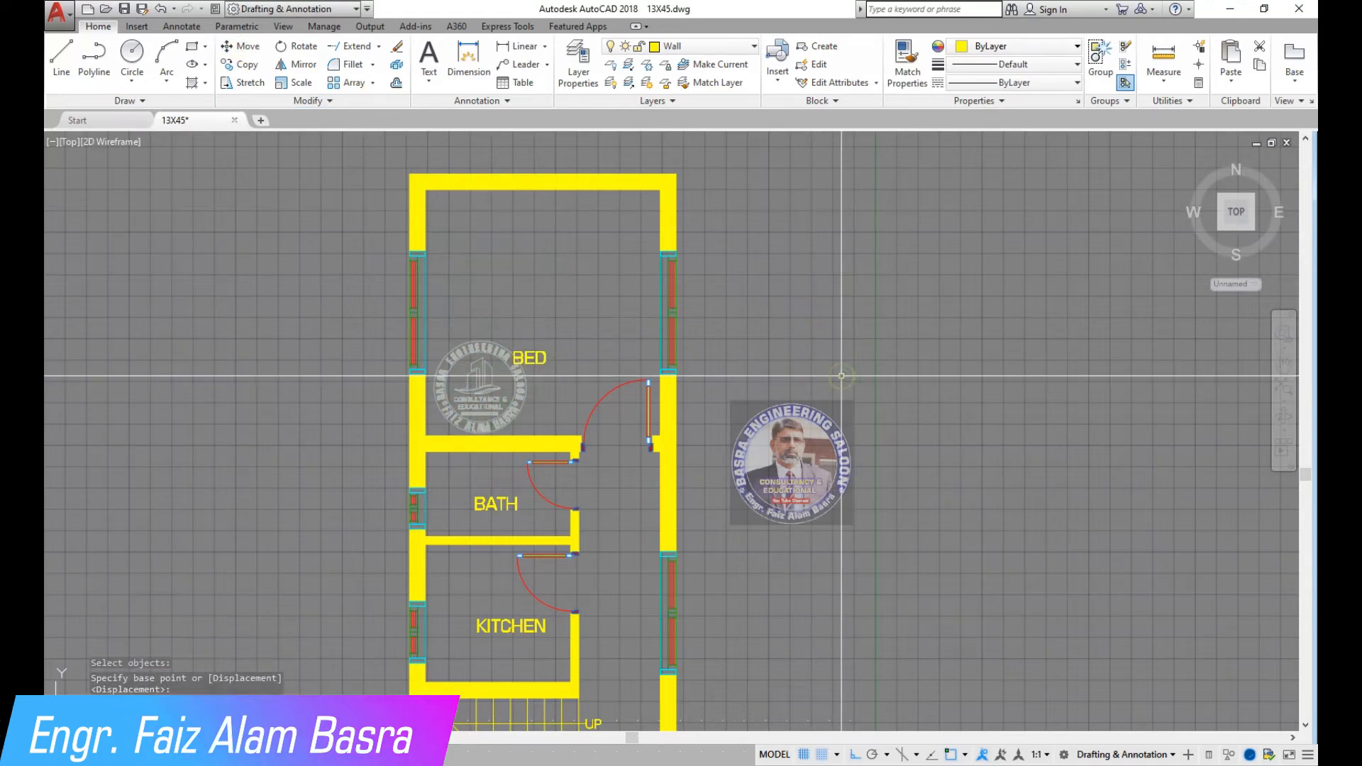
Move the BED label to the right within the bedroom, above the bedroom door swing.
{"action": "left_click", "coordinate": [239, 48]}
{"action": "left_click", "coordinate": [823, 303]}
{"action": "scroll", "coordinate": [700, 306], "scroll_direction": "down", "scroll_amount": 3}
{"action": "scroll", "coordinate": [626, 499], "scroll_direction": "up", "scroll_amount": 4}
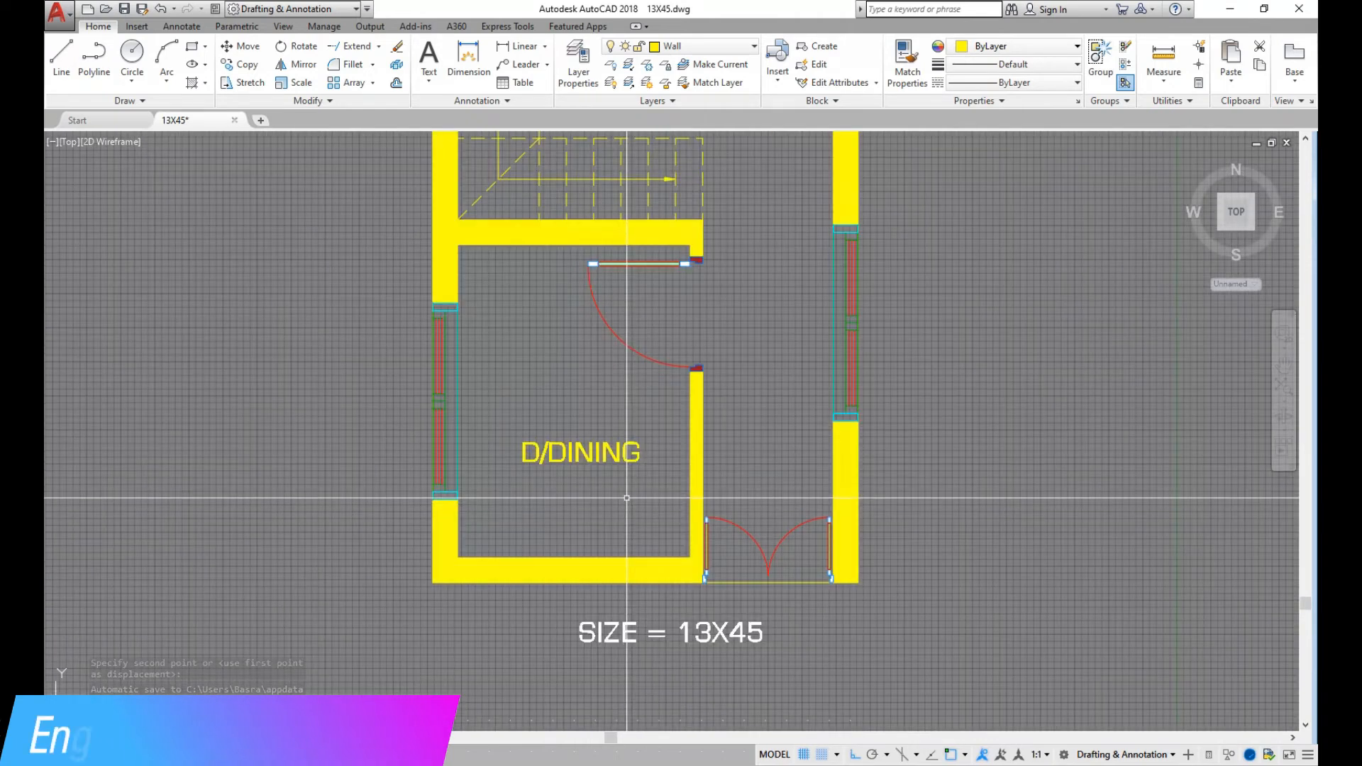
{"action": "scroll", "coordinate": [626, 498], "scroll_direction": "down", "scroll_amount": 2}
{"action": "scroll", "coordinate": [610, 491], "scroll_direction": "up", "scroll_amount": 2}
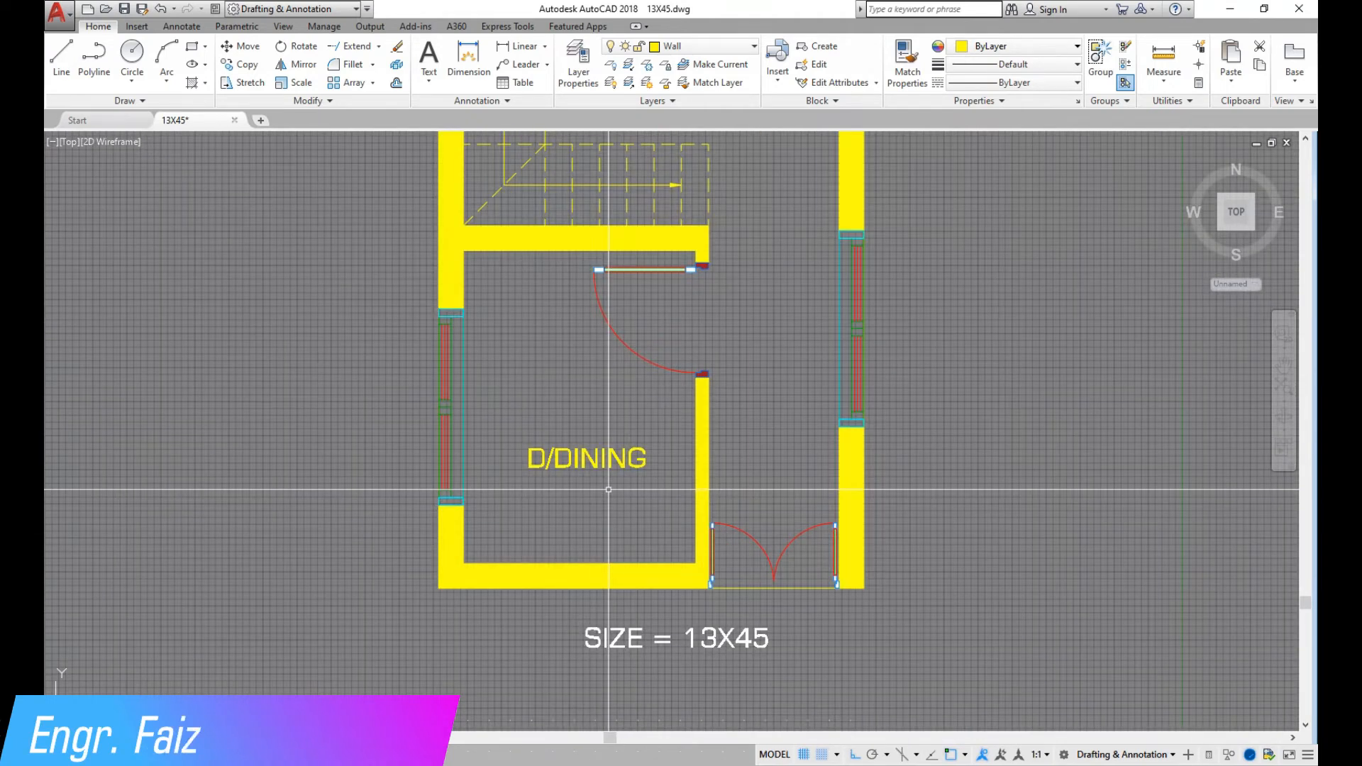
{"action": "scroll", "coordinate": [609, 489], "scroll_direction": "down", "scroll_amount": 6}
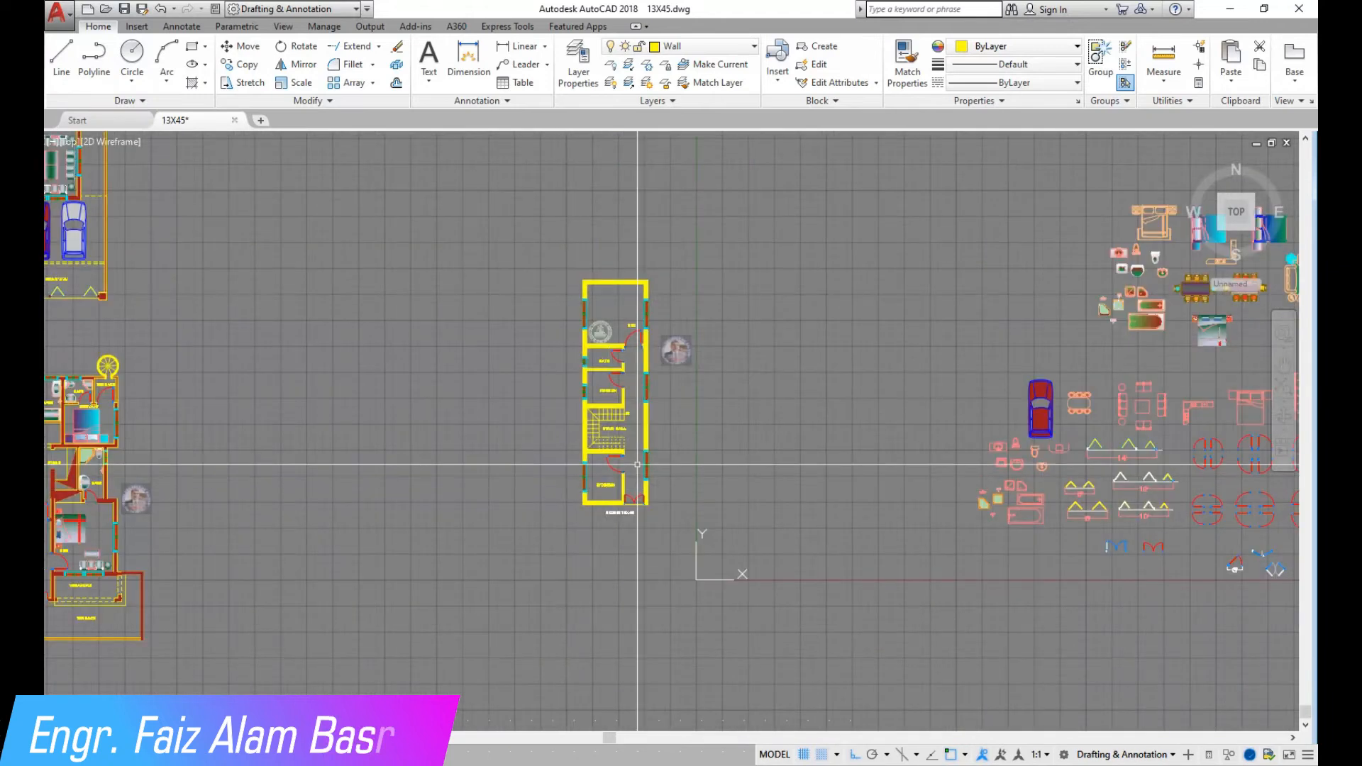
{"action": "scroll", "coordinate": [663, 419], "scroll_direction": "down", "scroll_amount": 2}
{"action": "scroll", "coordinate": [298, 284], "scroll_direction": "up", "scroll_amount": 8}
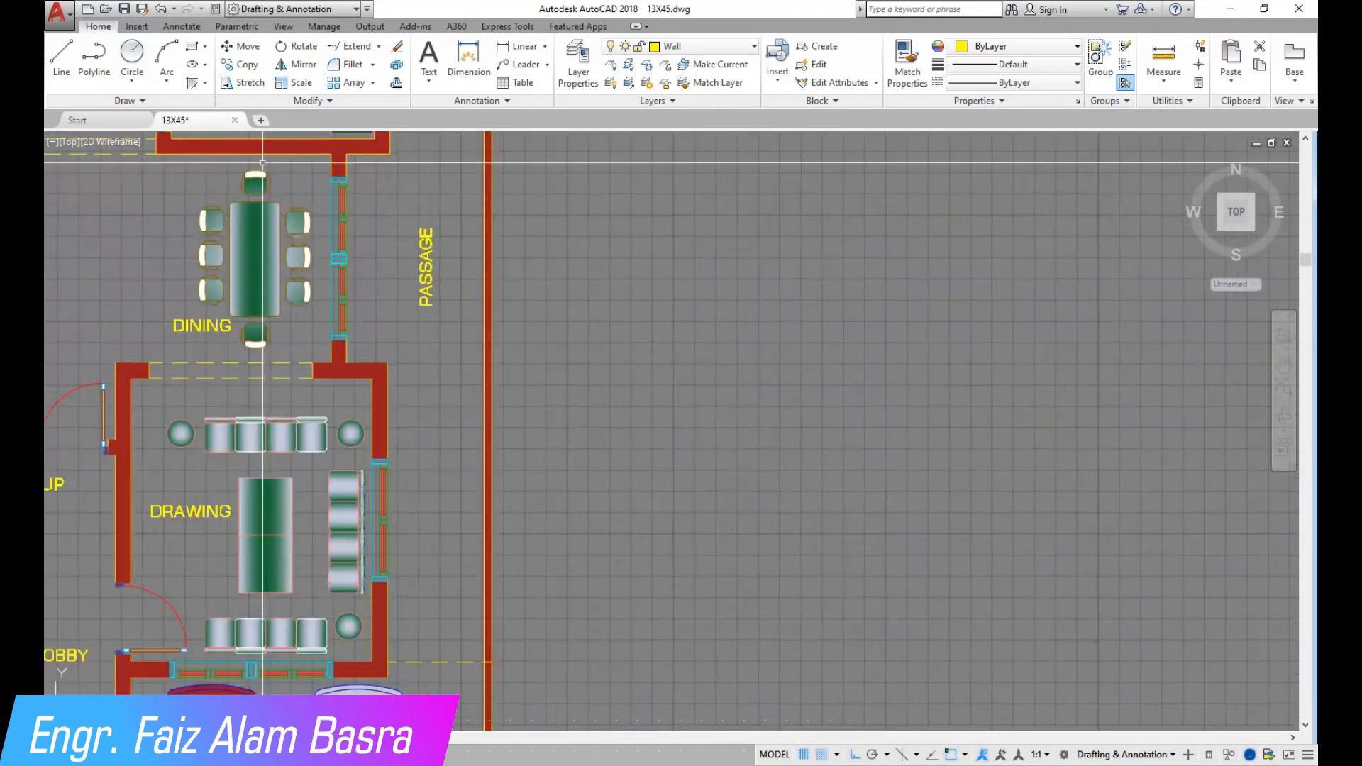
{"action": "left_click", "coordinate": [344, 418]}
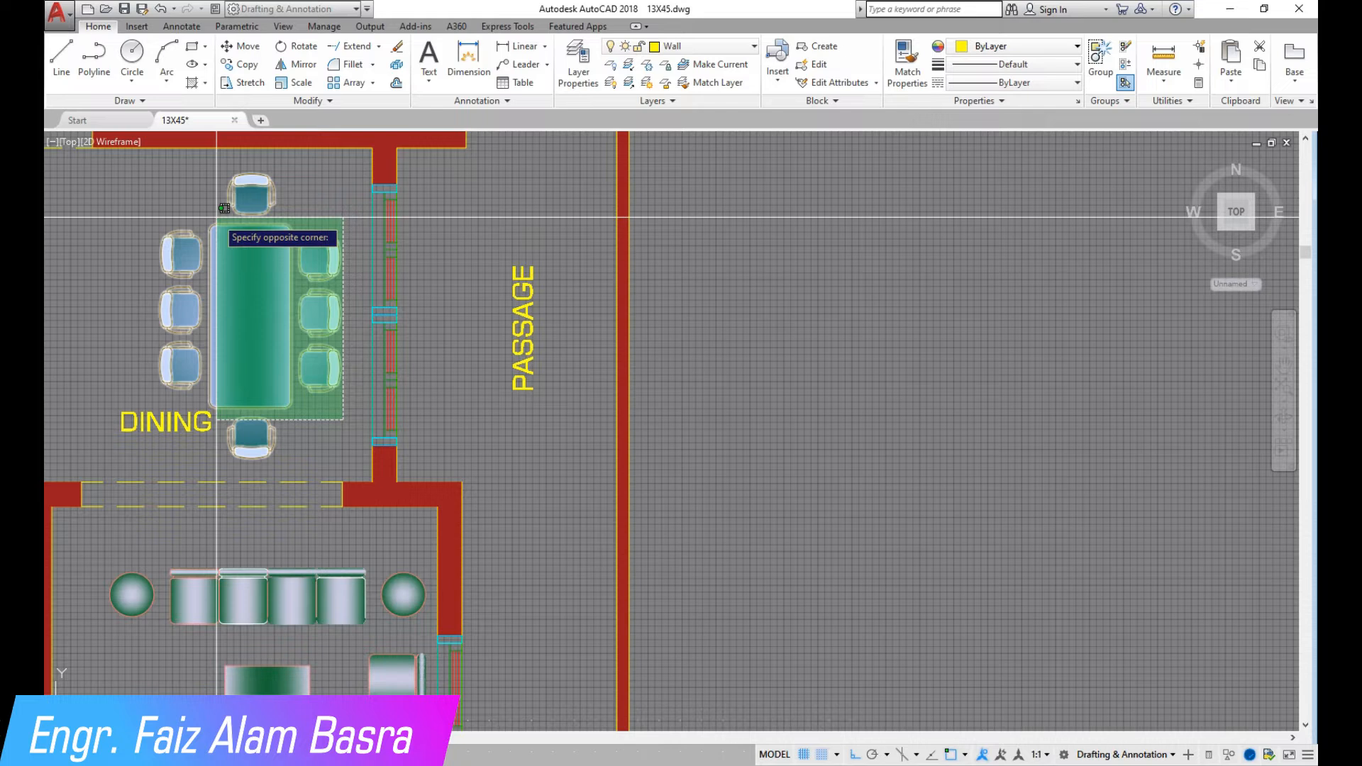
{"action": "left_click", "coordinate": [214, 216]}
{"action": "left_click", "coordinate": [351, 370]}
{"action": "left_click", "coordinate": [120, 171]}
{"action": "key", "text": "Return"}
{"action": "left_click", "coordinate": [240, 320]}
{"action": "scroll", "coordinate": [289, 366], "scroll_direction": "down", "scroll_amount": 10}
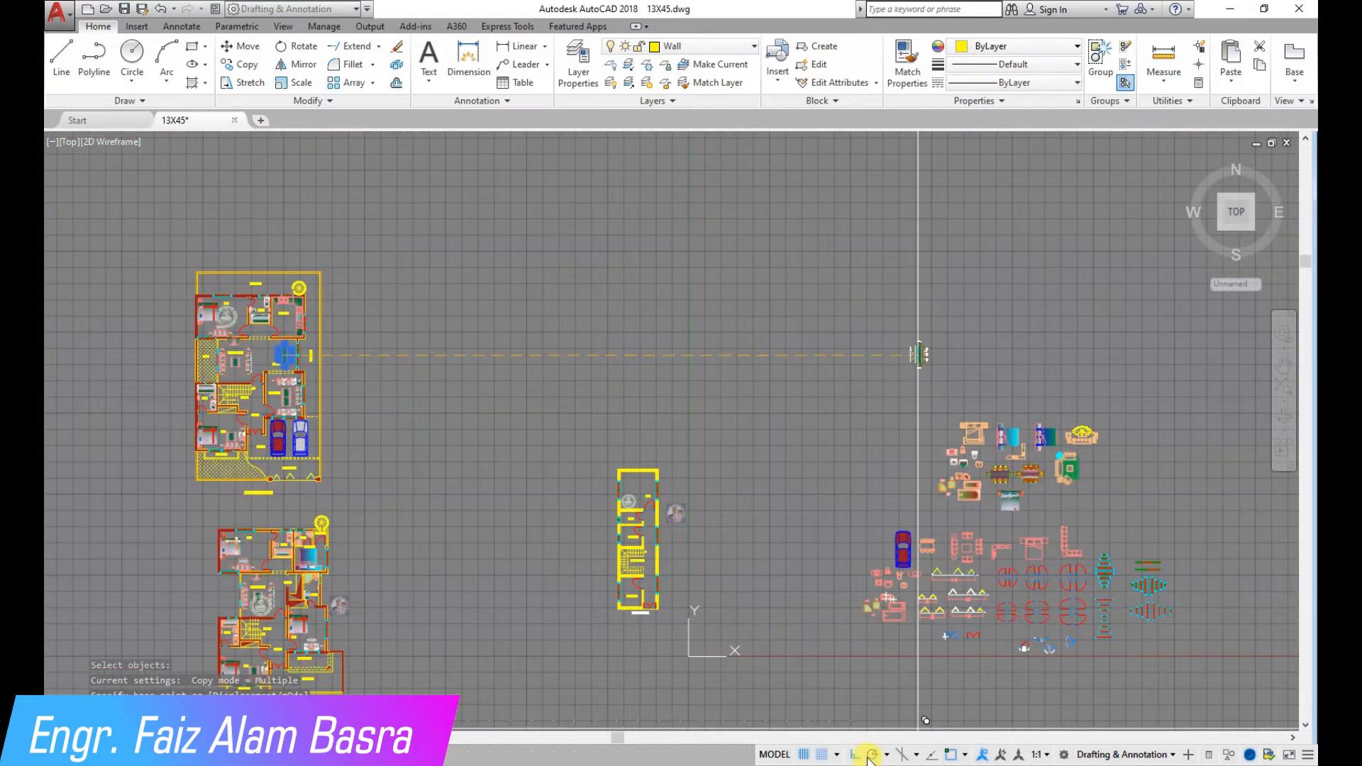
{"action": "scroll", "coordinate": [681, 582], "scroll_direction": "up", "scroll_amount": 10}
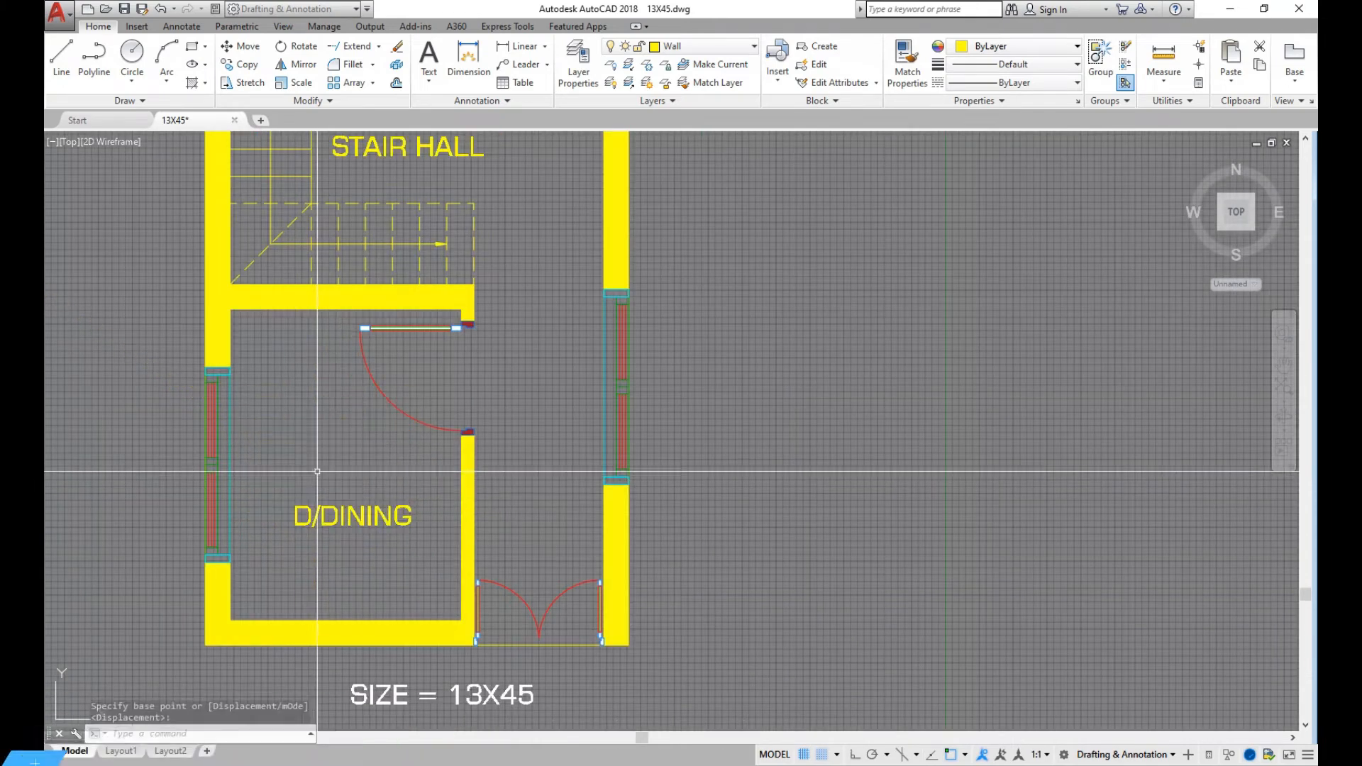
Copy the double bed with its two side tables from the neighbouring furnished plan to just left of the 13X45 plan's bedroom.
{"action": "scroll", "coordinate": [497, 440], "scroll_direction": "down", "scroll_amount": 10}
{"action": "scroll", "coordinate": [188, 261], "scroll_direction": "up", "scroll_amount": 8}
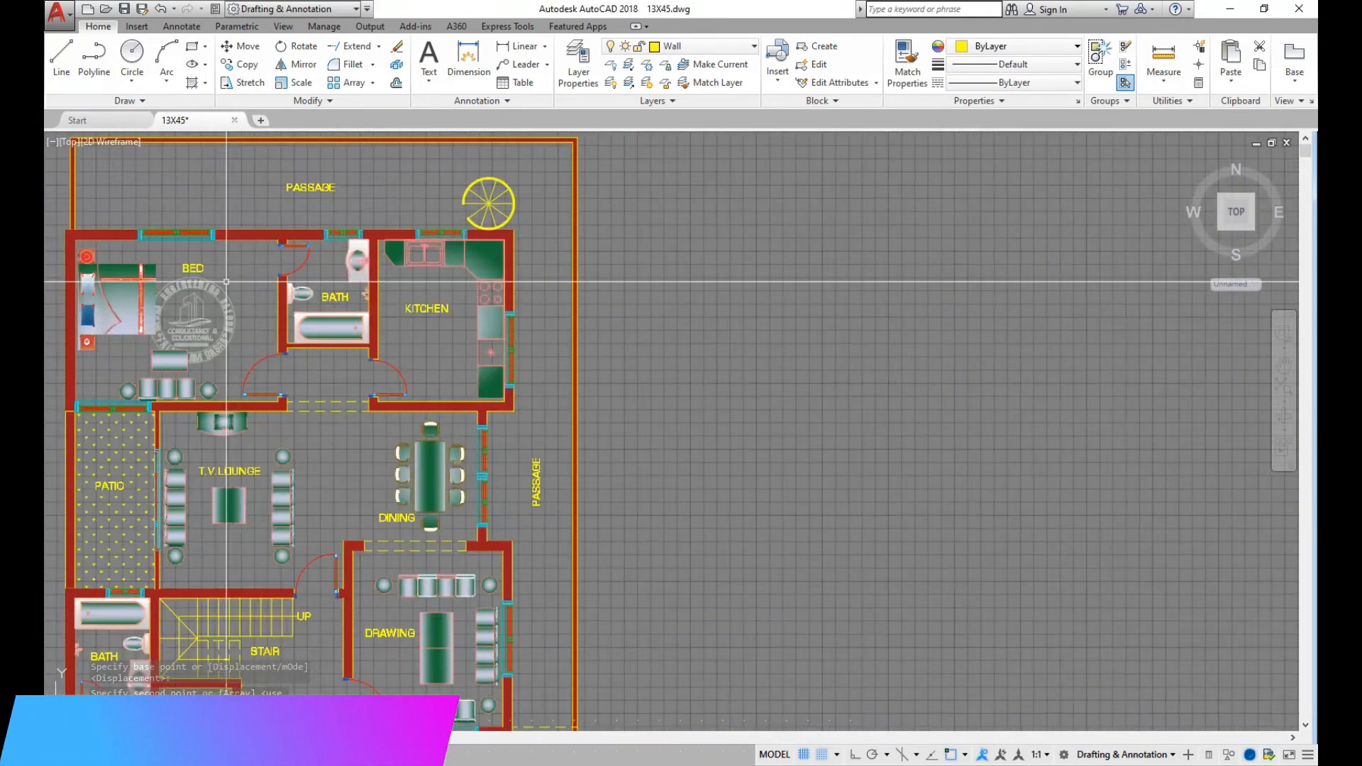
{"action": "scroll", "coordinate": [340, 295], "scroll_direction": "down", "scroll_amount": 4}
{"action": "scroll", "coordinate": [298, 550], "scroll_direction": "up", "scroll_amount": 8}
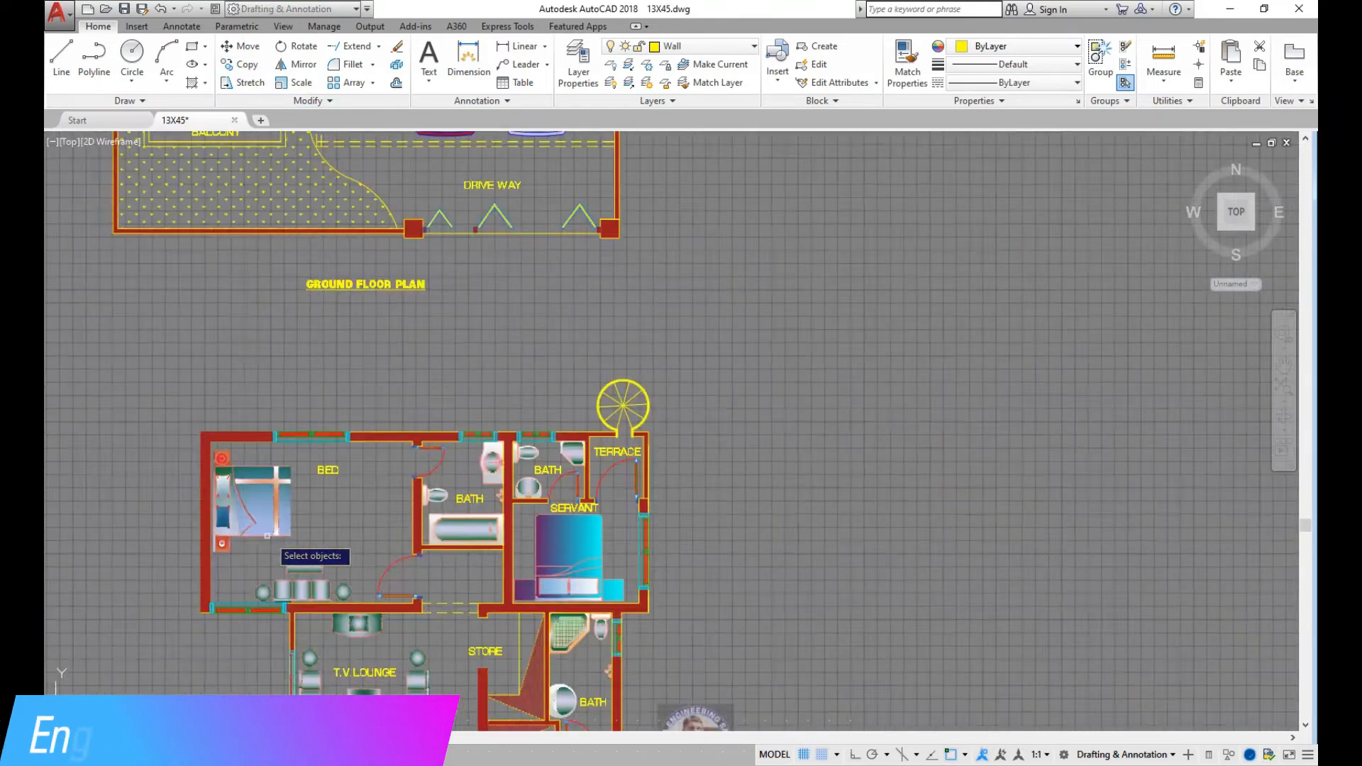
{"action": "left_click", "coordinate": [146, 323]}
{"action": "left_click", "coordinate": [212, 598]}
{"action": "left_click", "coordinate": [151, 488]}
{"action": "key", "text": "Return"}
{"action": "left_click", "coordinate": [343, 548]}
{"action": "scroll", "coordinate": [608, 461], "scroll_direction": "down", "scroll_amount": 5}
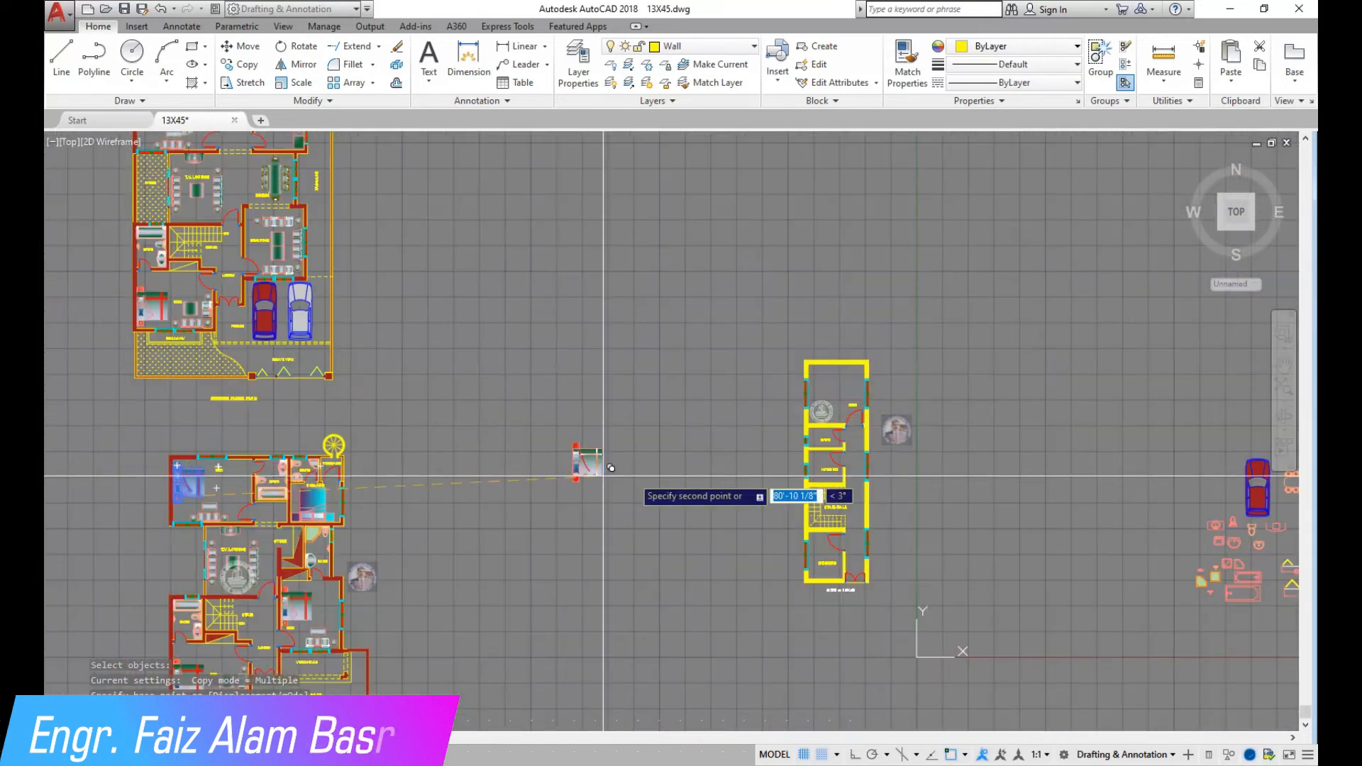
{"action": "scroll", "coordinate": [709, 438], "scroll_direction": "up", "scroll_amount": 7}
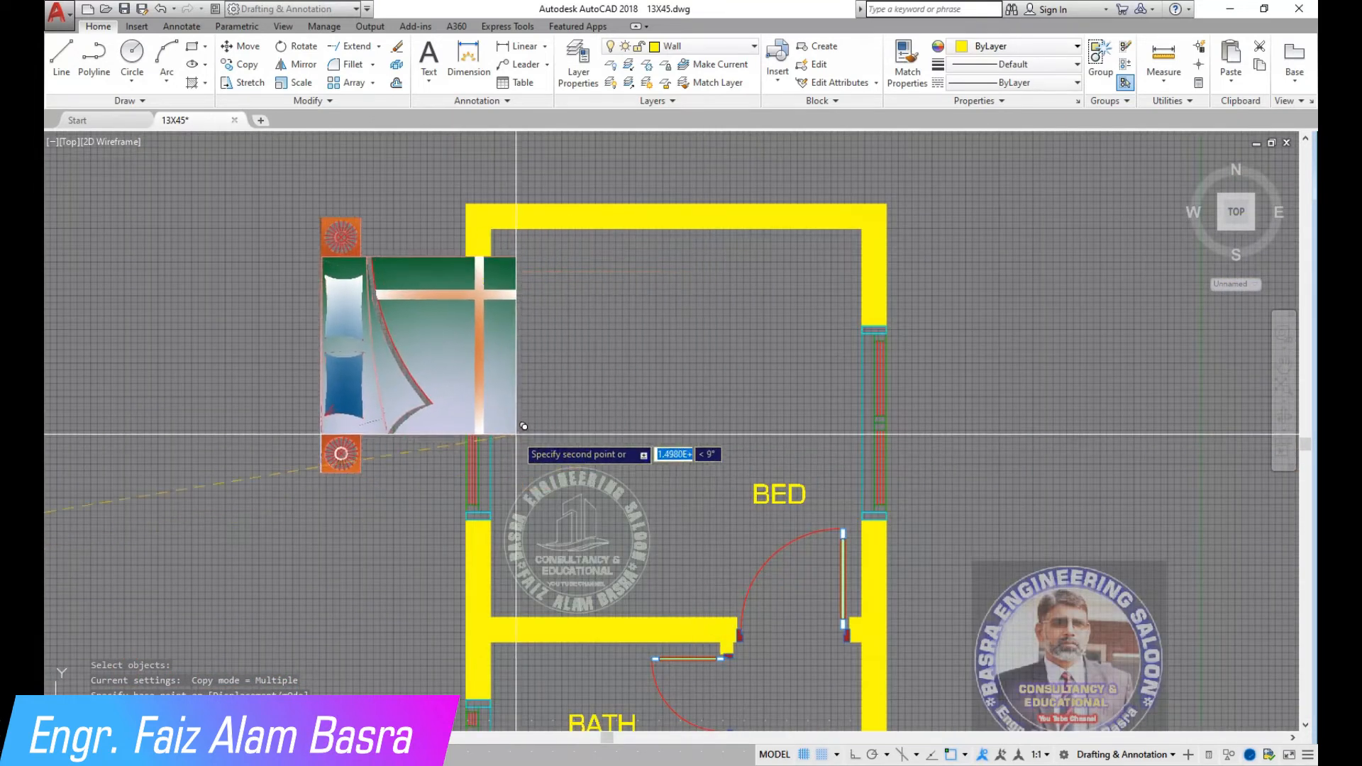
{"action": "scroll", "coordinate": [497, 431], "scroll_direction": "down", "scroll_amount": 2}
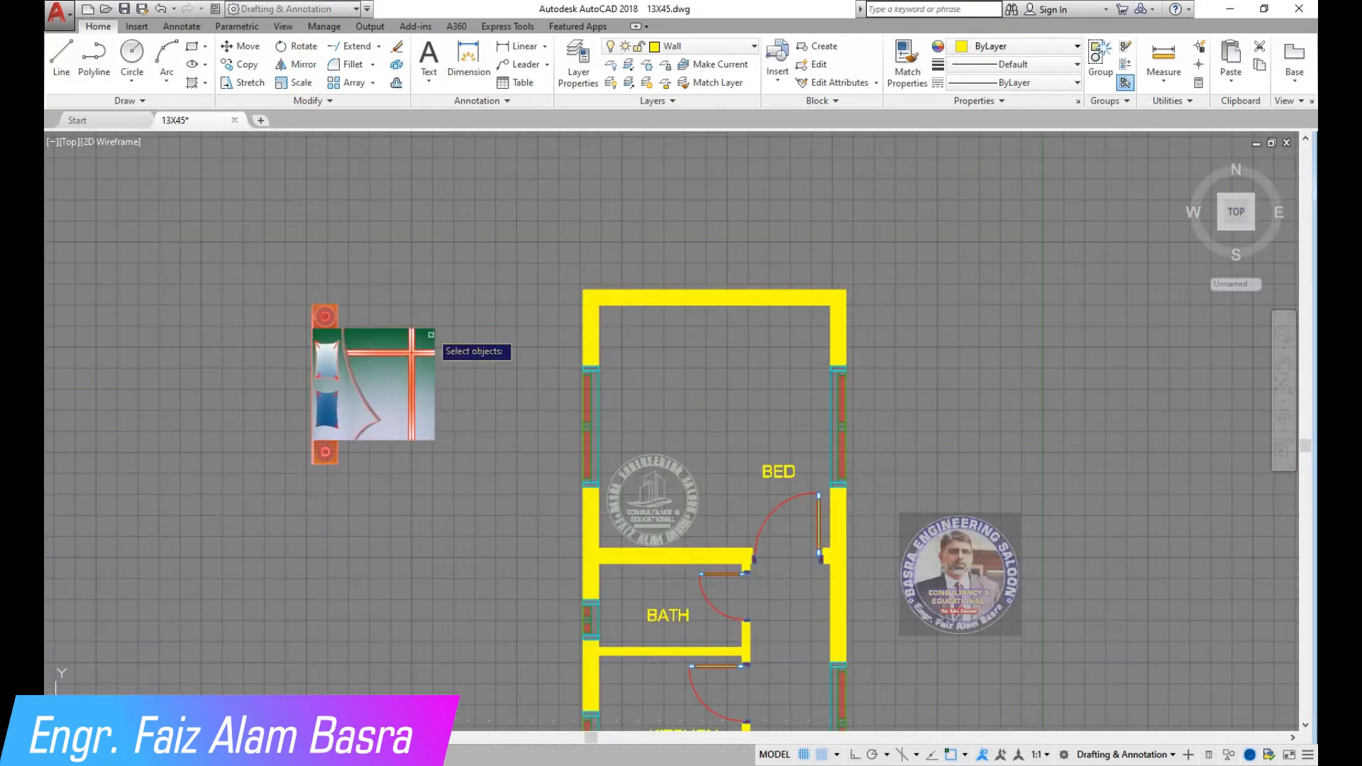
Rotate the copied bed and side tables 90 degrees clockwise so the headboard faces the plan's upper wall.
{"action": "left_click", "coordinate": [472, 481]}
{"action": "left_click", "coordinate": [297, 304]}
{"action": "key", "text": "Return"}
{"action": "left_click", "coordinate": [434, 439]}
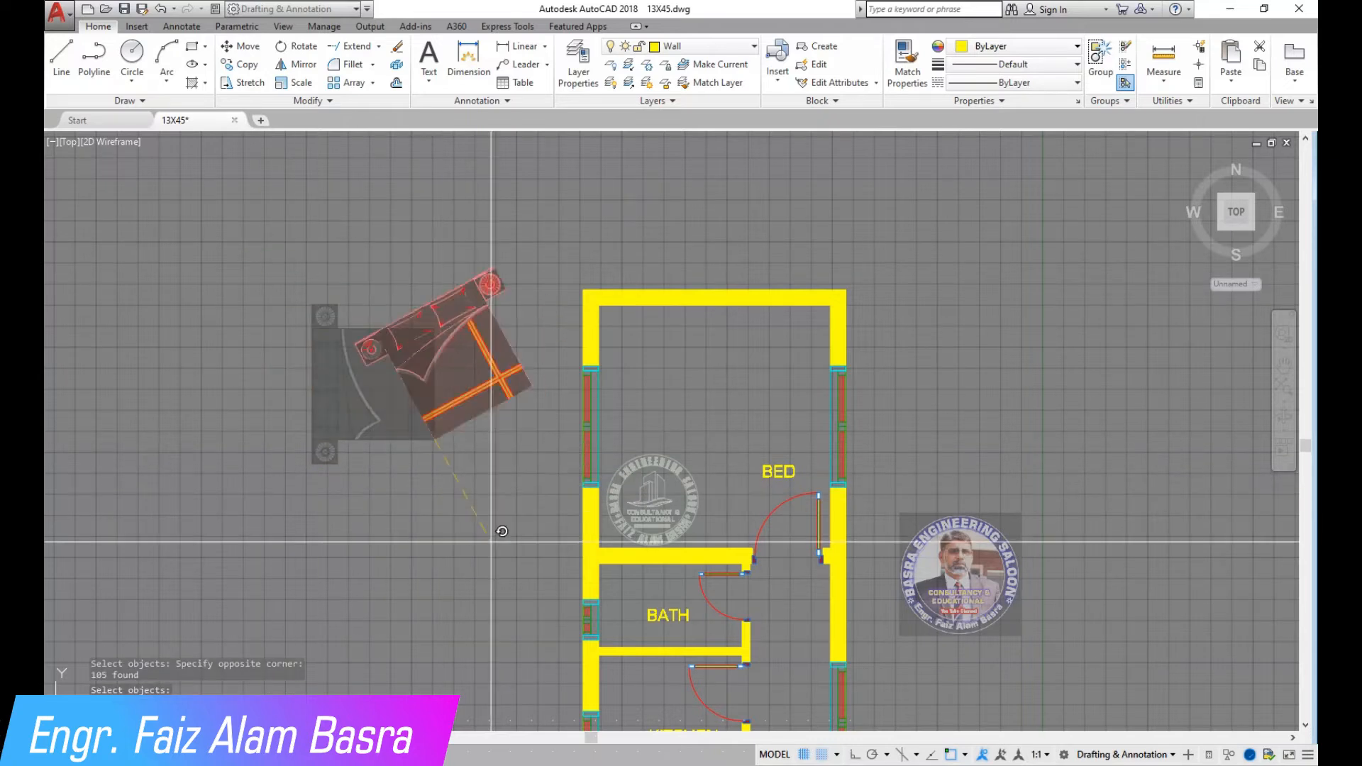
{"action": "left_click", "coordinate": [465, 577]}
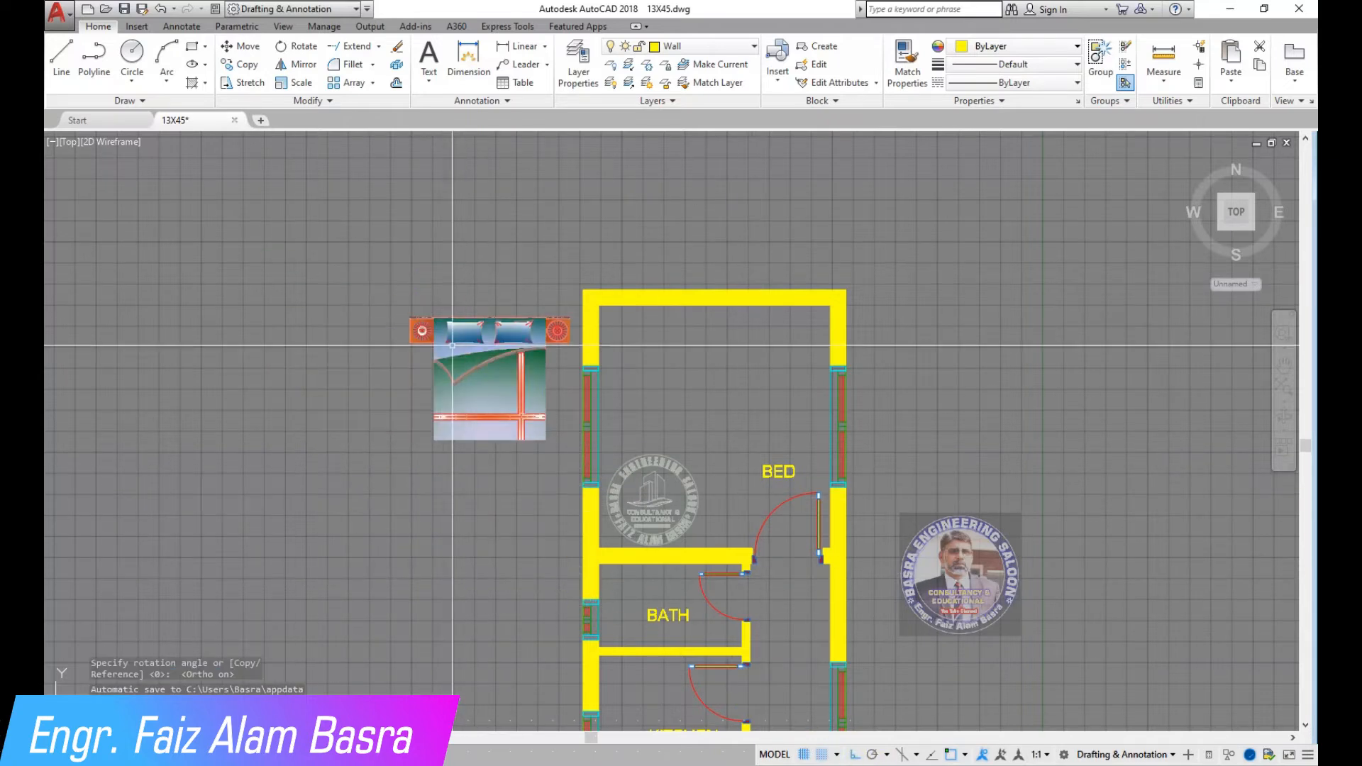
Move the bed and side tables into the bedroom, with the headboard against the upper wall near the left corner.
{"action": "scroll", "coordinate": [496, 323], "scroll_direction": "up", "scroll_amount": 4}
{"action": "left_click", "coordinate": [678, 650]}
{"action": "left_click", "coordinate": [213, 258]}
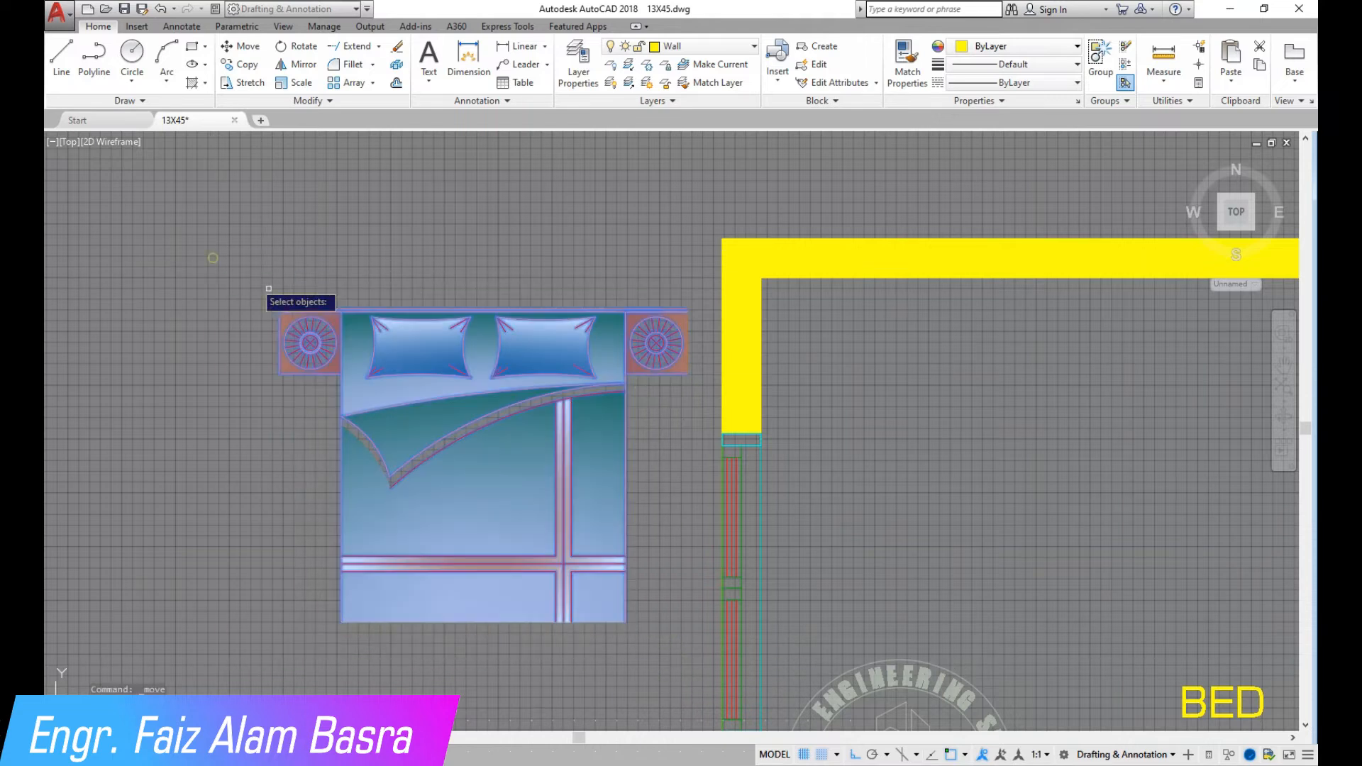
{"action": "scroll", "coordinate": [344, 347], "scroll_direction": "down", "scroll_amount": 2}
{"action": "key", "text": "Return"}
{"action": "left_click", "coordinate": [347, 518]}
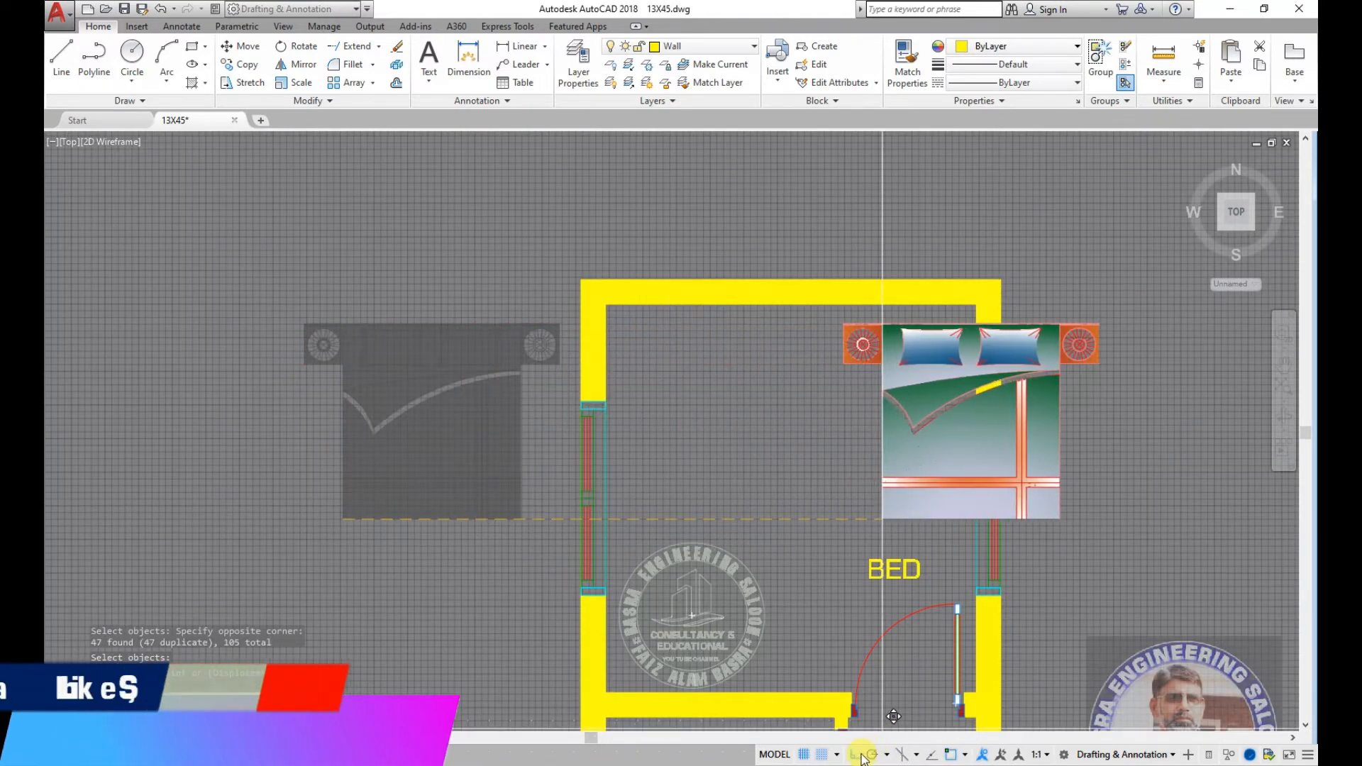
{"action": "left_click", "coordinate": [651, 505]}
{"action": "scroll", "coordinate": [625, 465], "scroll_direction": "down", "scroll_amount": 4}
{"action": "scroll", "coordinate": [660, 462], "scroll_direction": "up", "scroll_amount": 4}
{"action": "scroll", "coordinate": [675, 525], "scroll_direction": "down", "scroll_amount": 2}
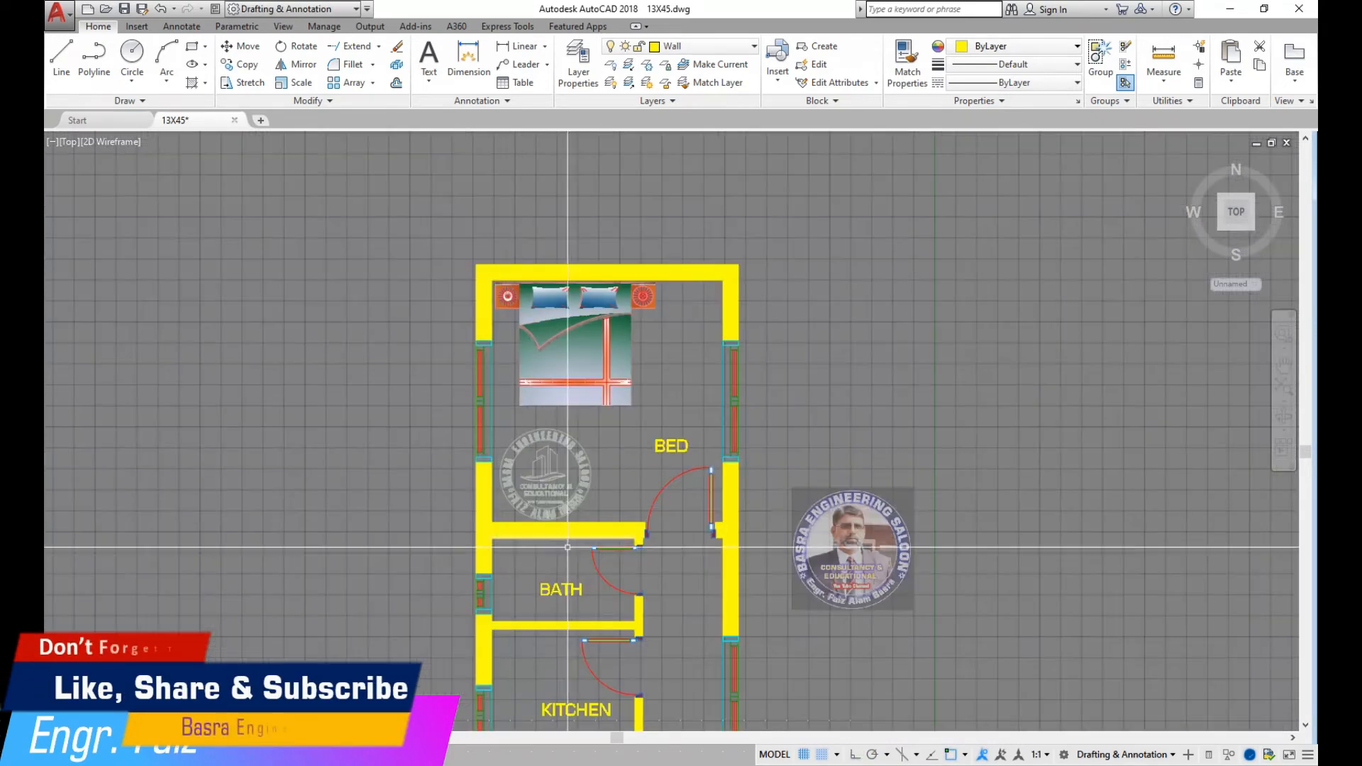
Move the round logo up and right within the bedroom, beside the foot of the bed above the BED label.
{"action": "scroll", "coordinate": [797, 522], "scroll_direction": "up", "scroll_amount": 2}
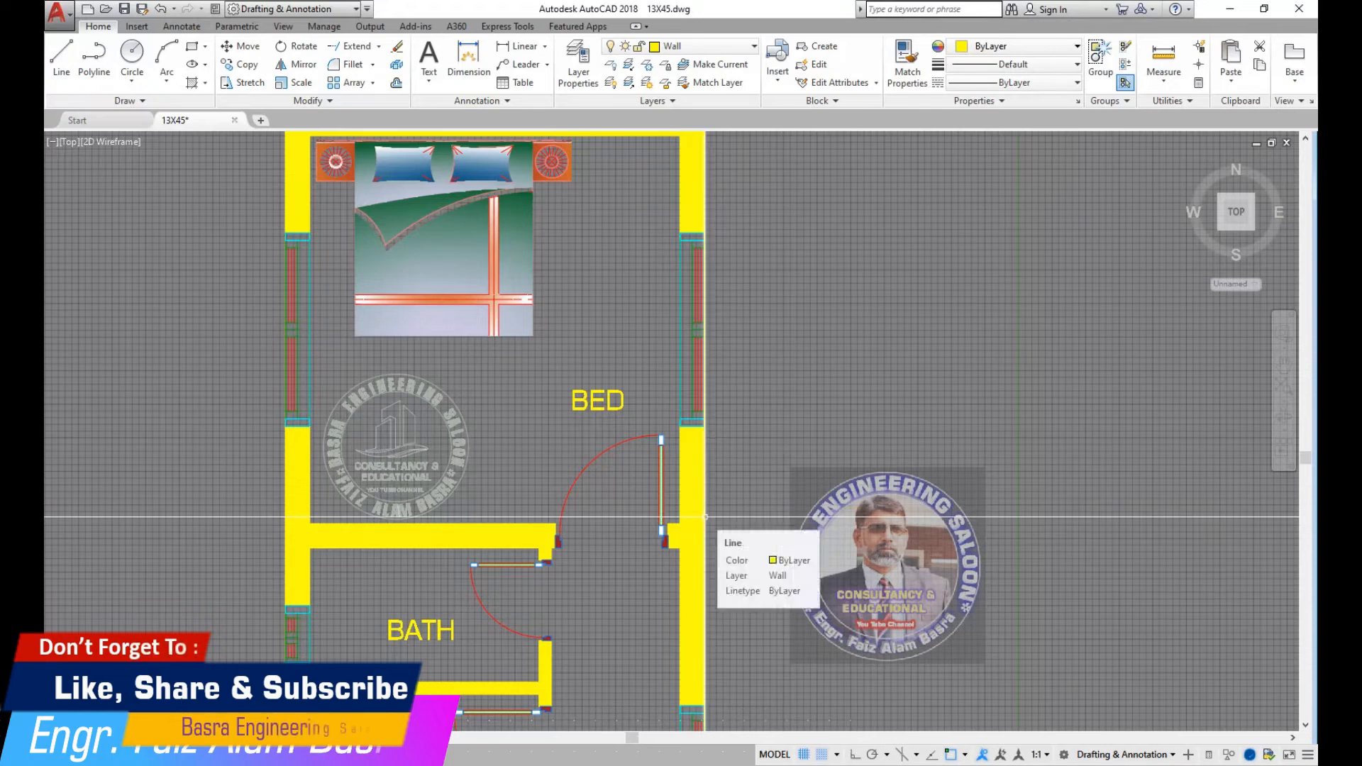
{"action": "scroll", "coordinate": [485, 407], "scroll_direction": "down", "scroll_amount": 2}
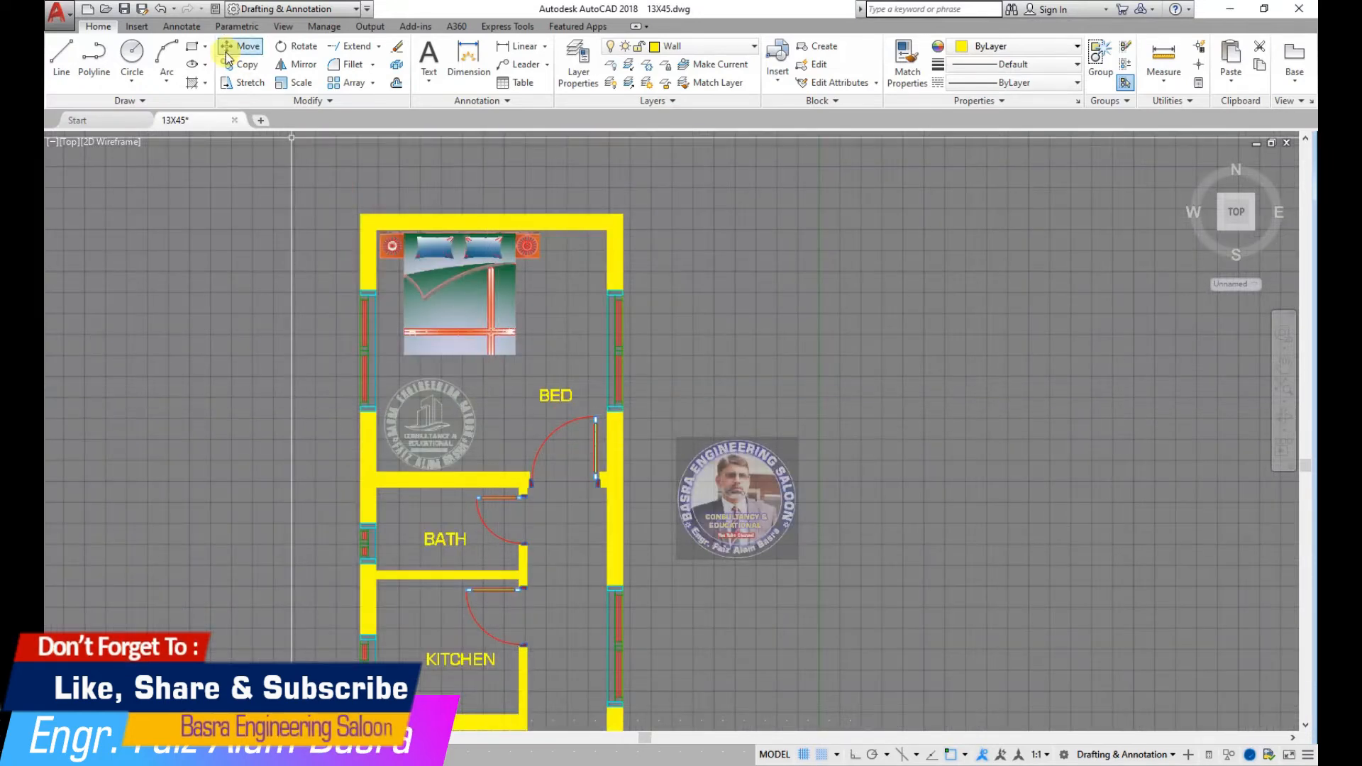
{"action": "key", "text": "Return"}
{"action": "left_click", "coordinate": [426, 423]}
{"action": "left_click", "coordinate": [531, 362]}
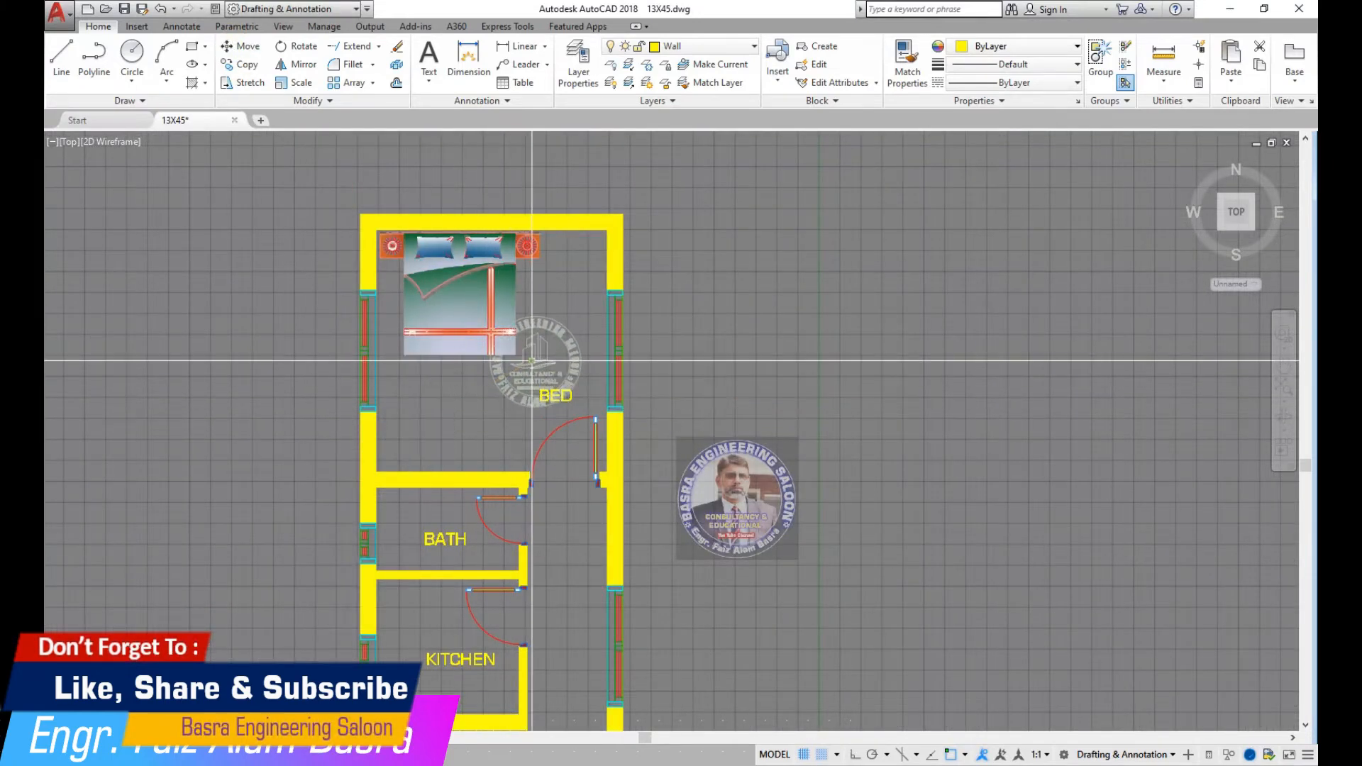
Stretch the wall between the bedroom and bath upward by 6 inches, including both doors, the BATH label and the bath window.
{"action": "scroll", "coordinate": [508, 490], "scroll_direction": "up", "scroll_amount": 2}
{"action": "middle_click_drag", "start_coordinate": [454, 381], "coordinate": [443, 227]}
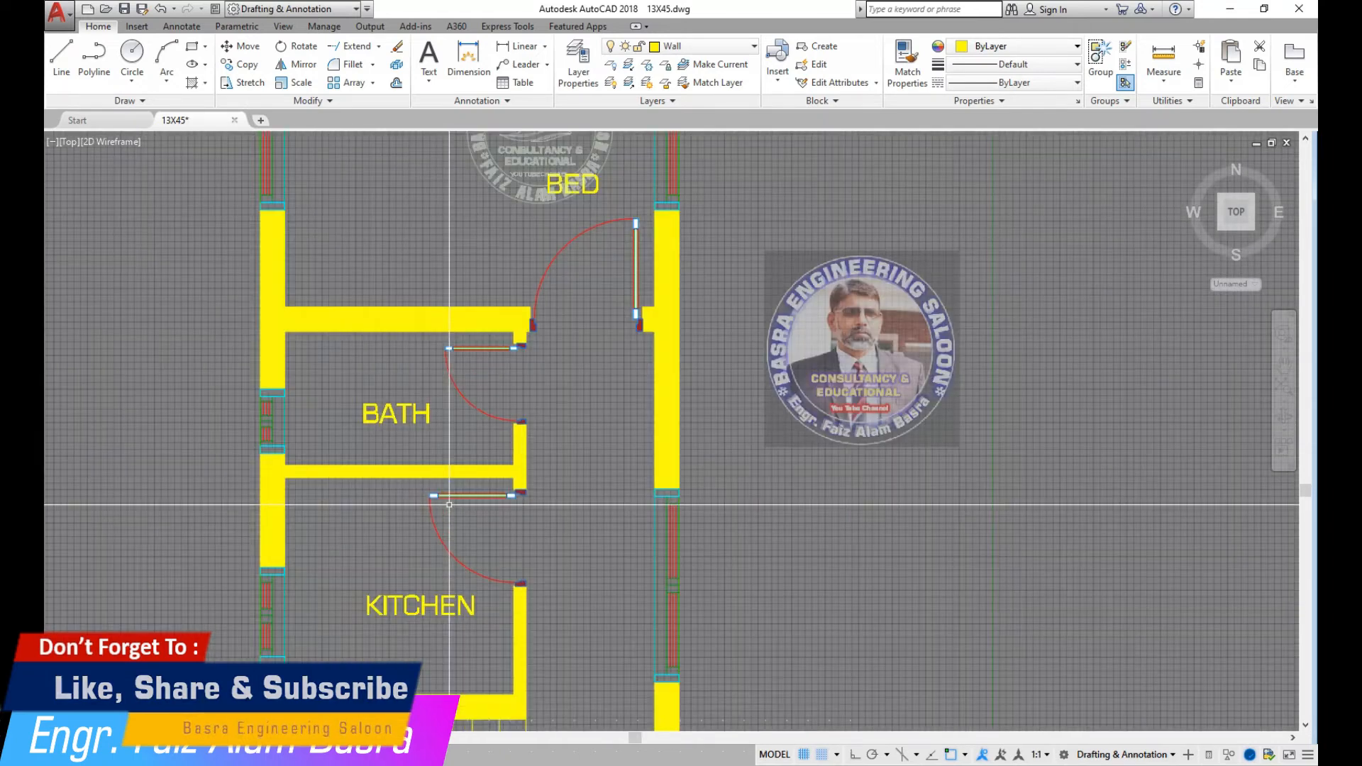
{"action": "left_click", "coordinate": [240, 83]}
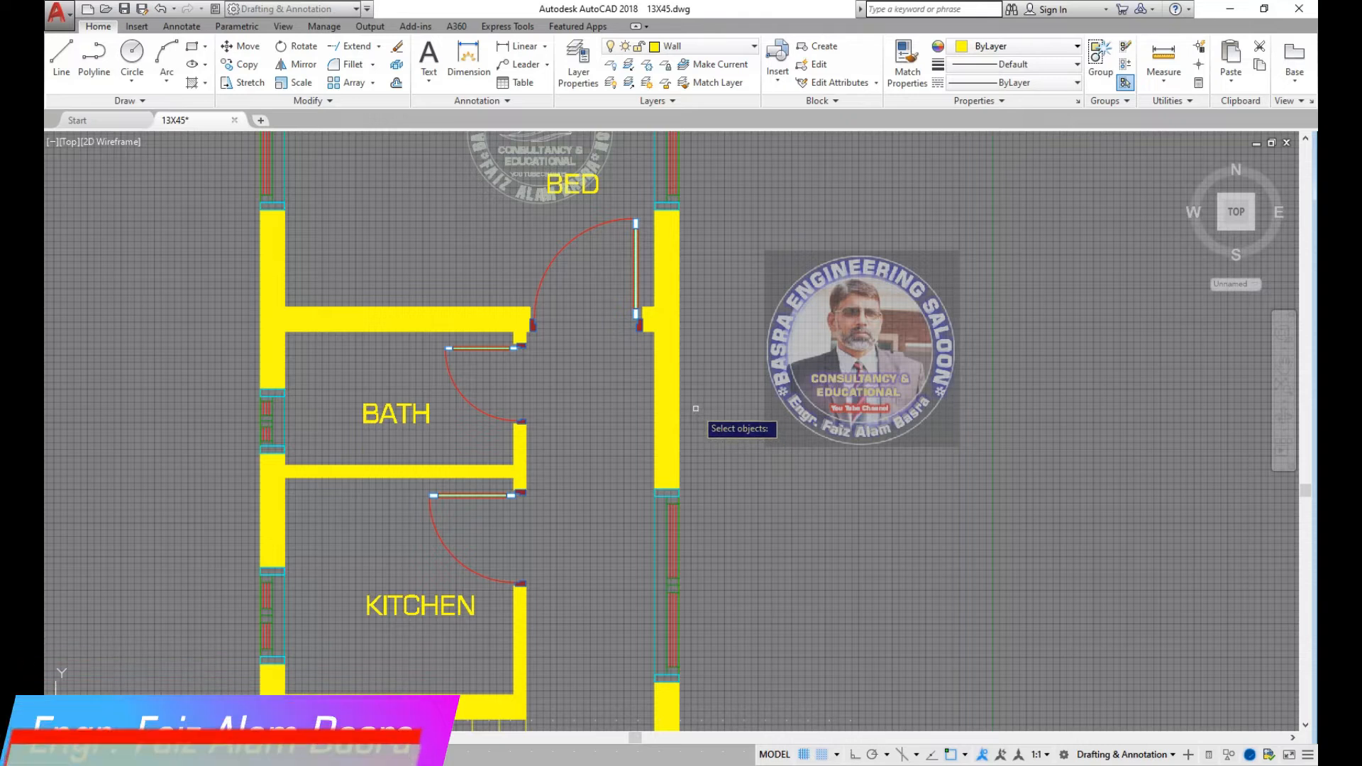
{"action": "left_click", "coordinate": [694, 455]}
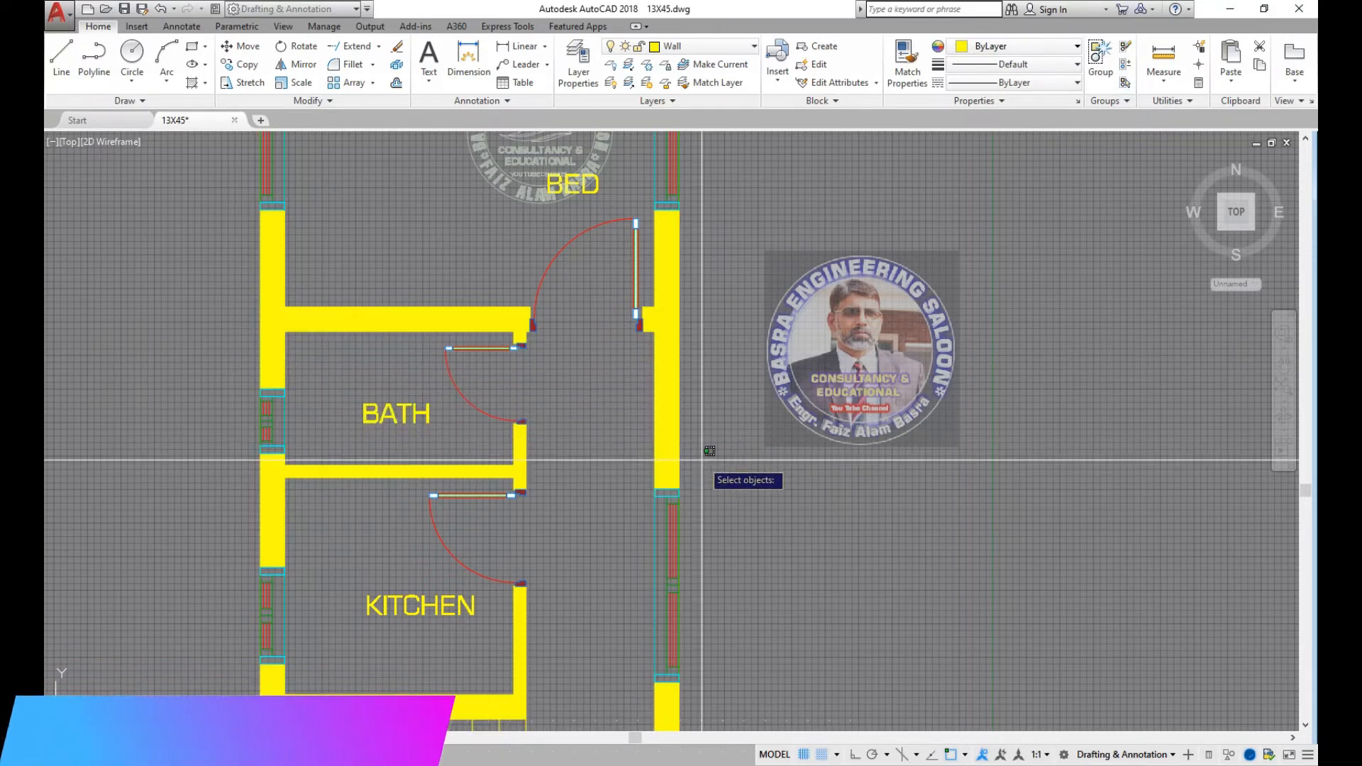
{"action": "left_click", "coordinate": [702, 460]}
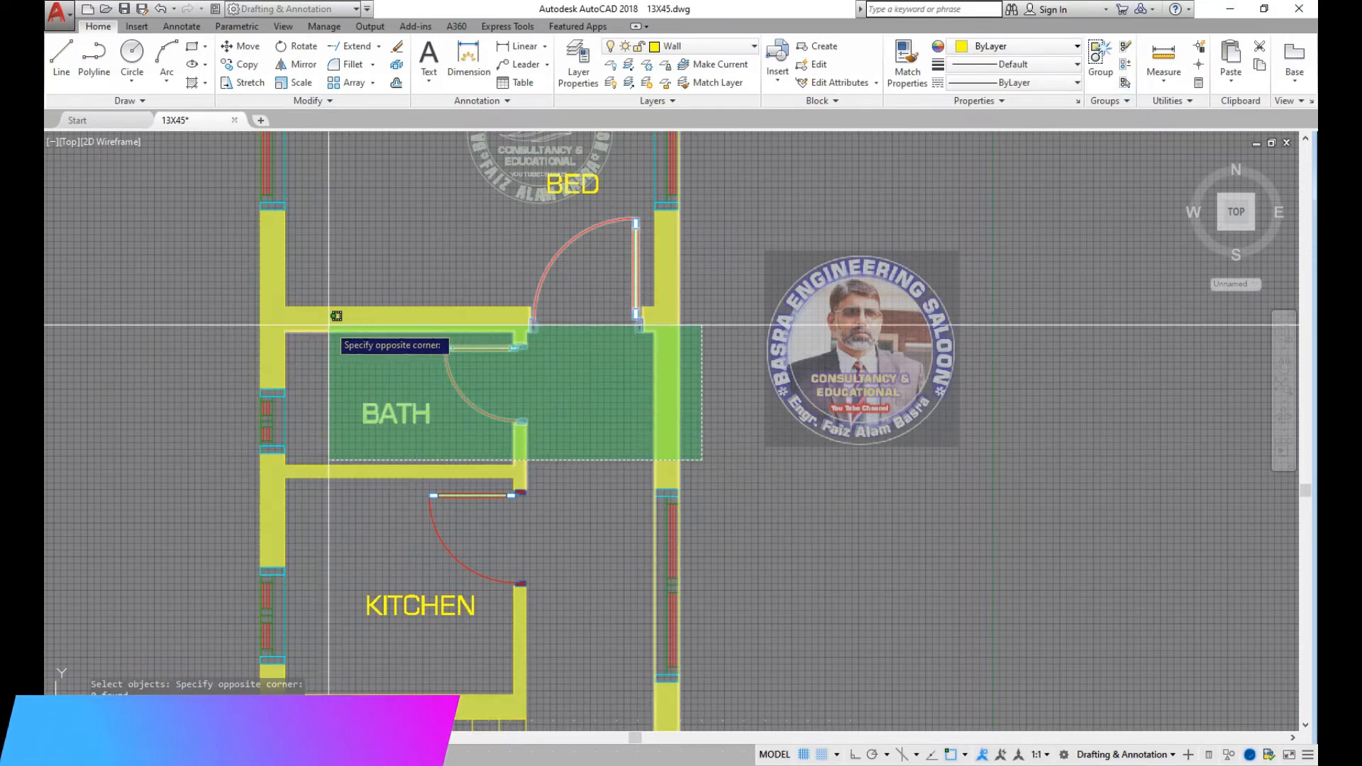
{"action": "left_click", "coordinate": [223, 241]}
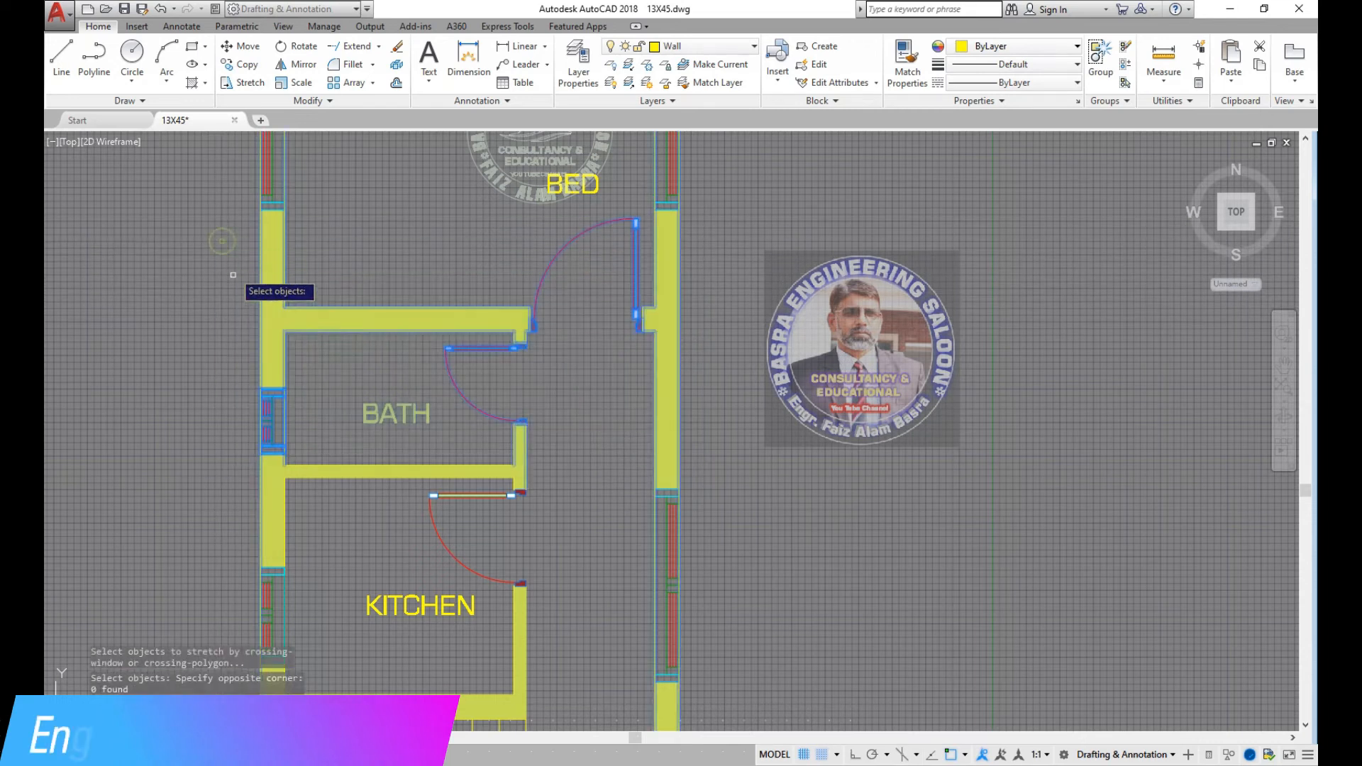
{"action": "key", "text": "Return"}
{"action": "left_click", "coordinate": [217, 319]}
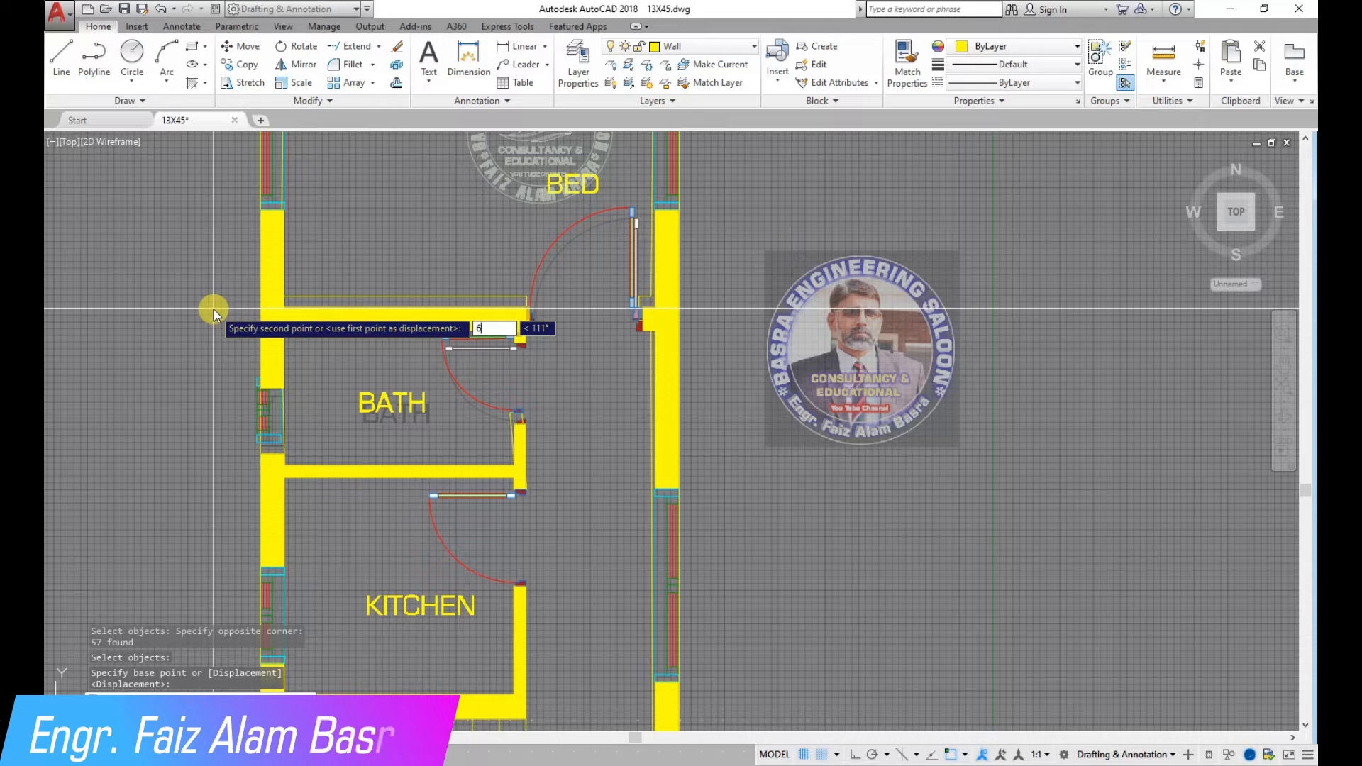
{"action": "left_click", "coordinate": [863, 758]}
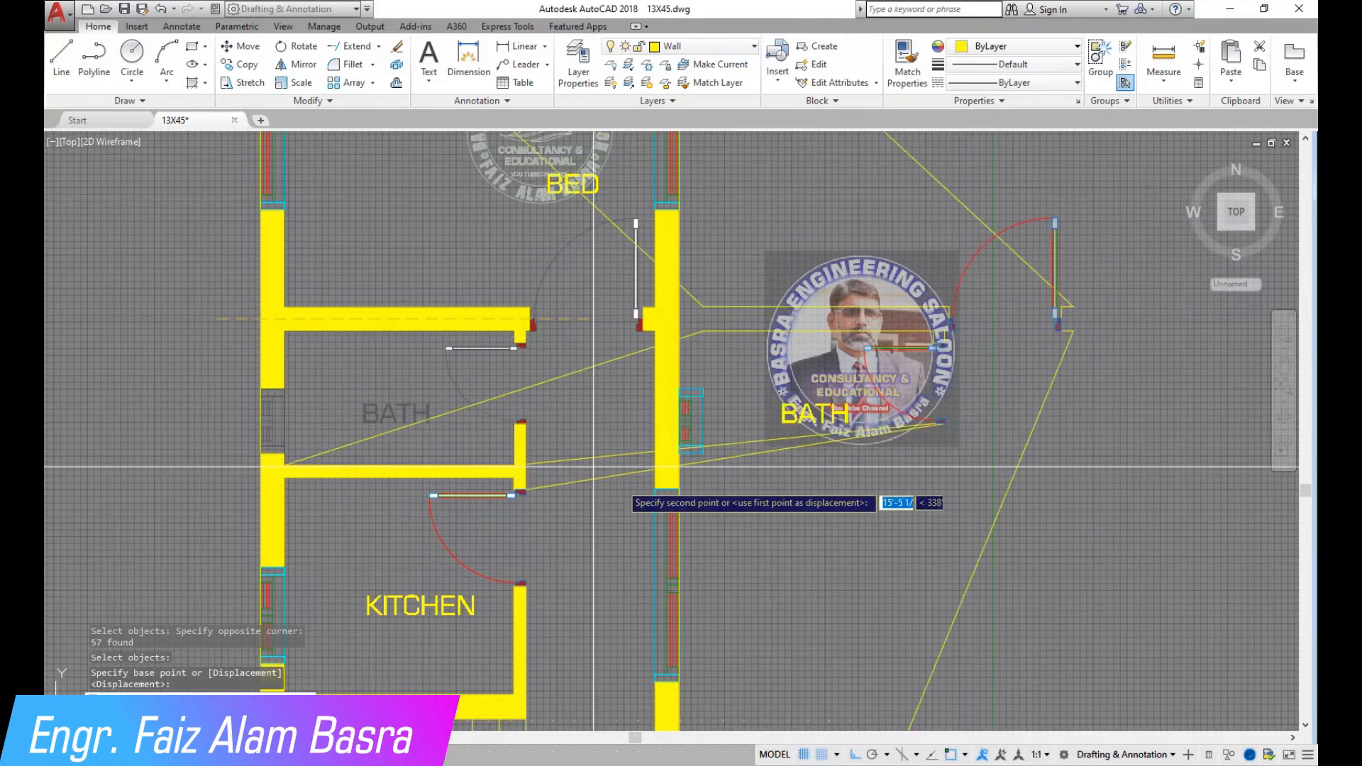
{"action": "type", "text": "6"}
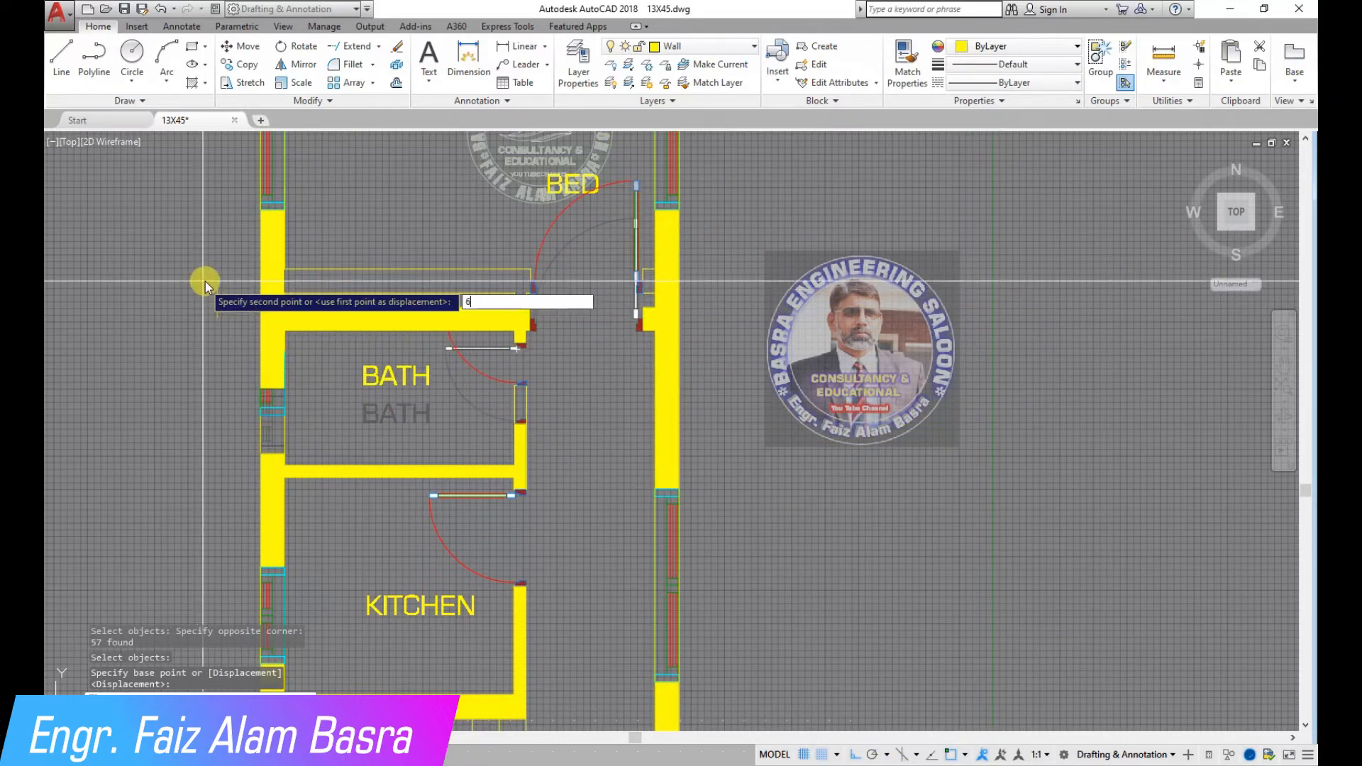
{"action": "key", "text": "Return"}
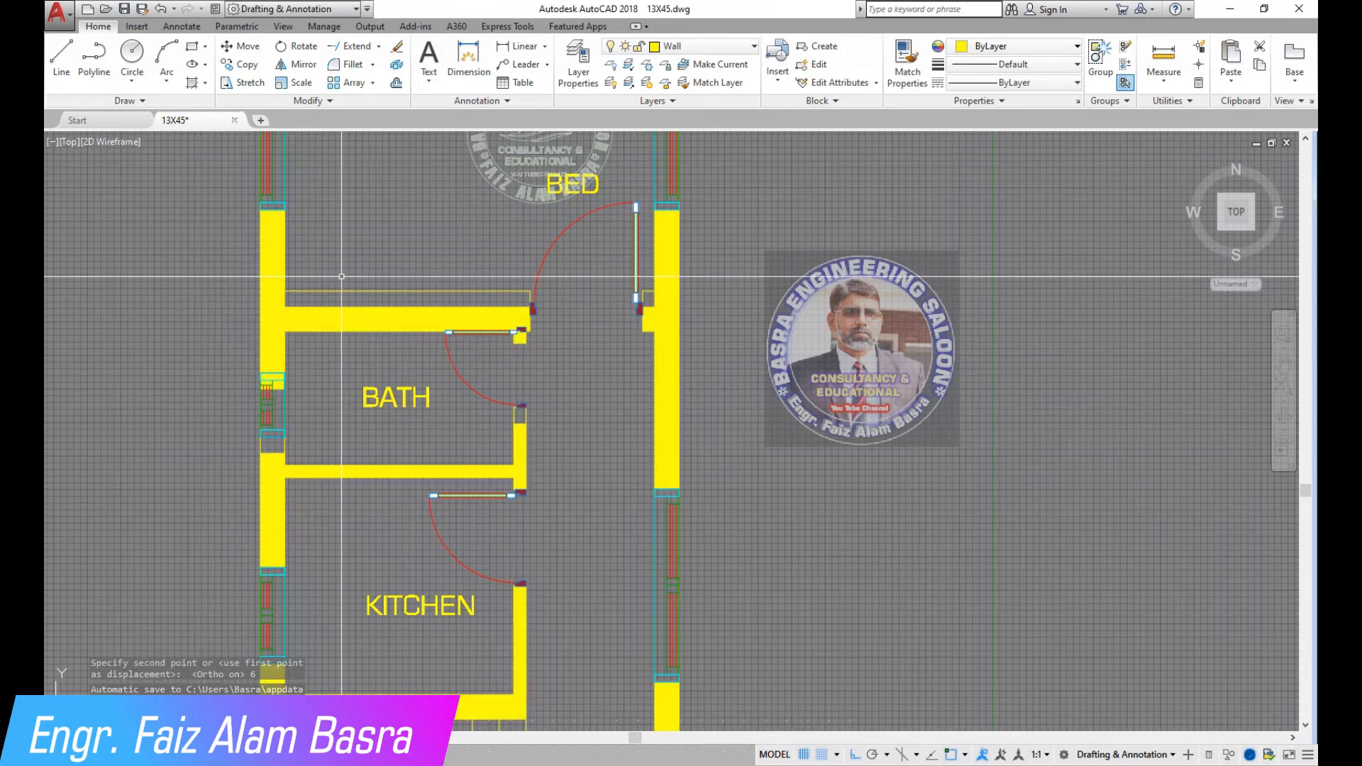
Shift the upper and lower hatch edges of the bedroom-bath wall up to match the stretched wall outline.
{"action": "scroll", "coordinate": [341, 276], "scroll_direction": "up", "scroll_amount": 3}
{"action": "scroll", "coordinate": [361, 377], "scroll_direction": "down", "scroll_amount": 3}
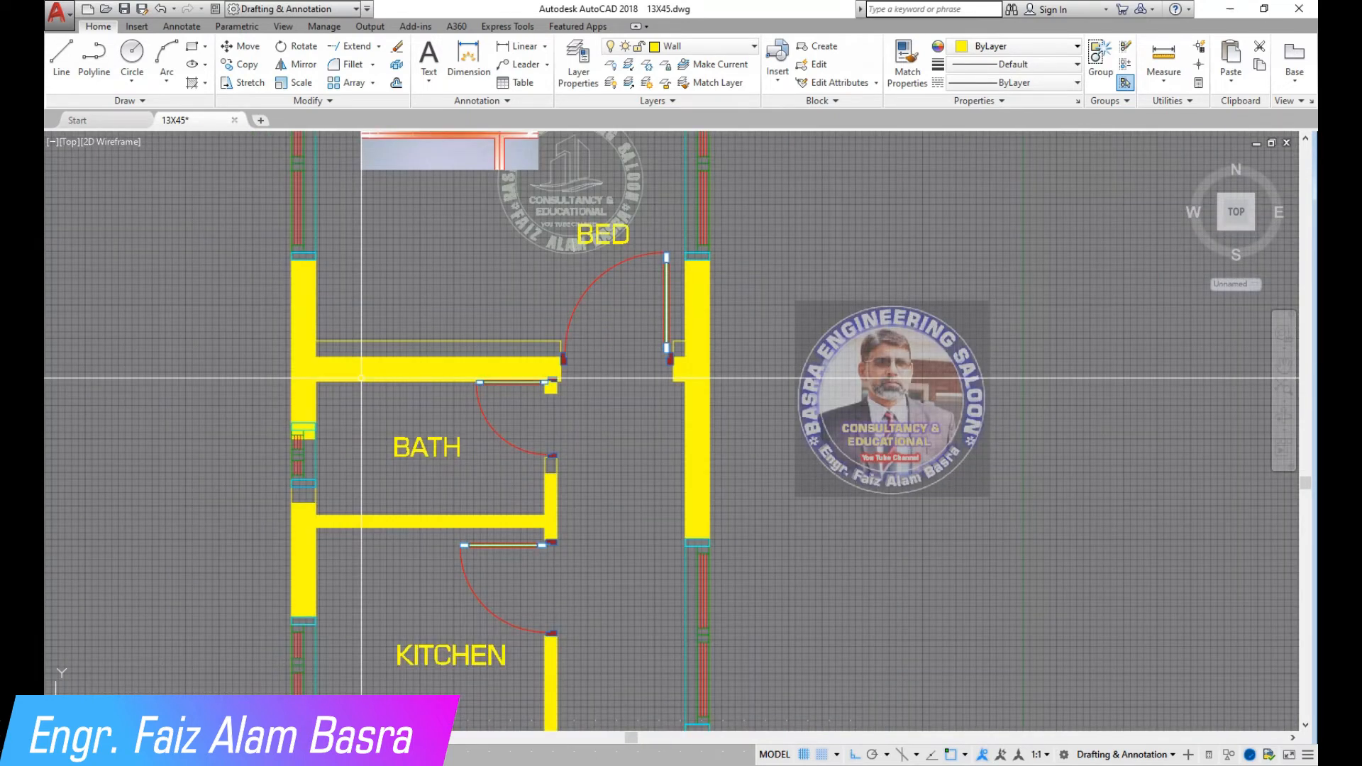
{"action": "scroll", "coordinate": [361, 378], "scroll_direction": "up", "scroll_amount": 4}
{"action": "left_click", "coordinate": [545, 327]}
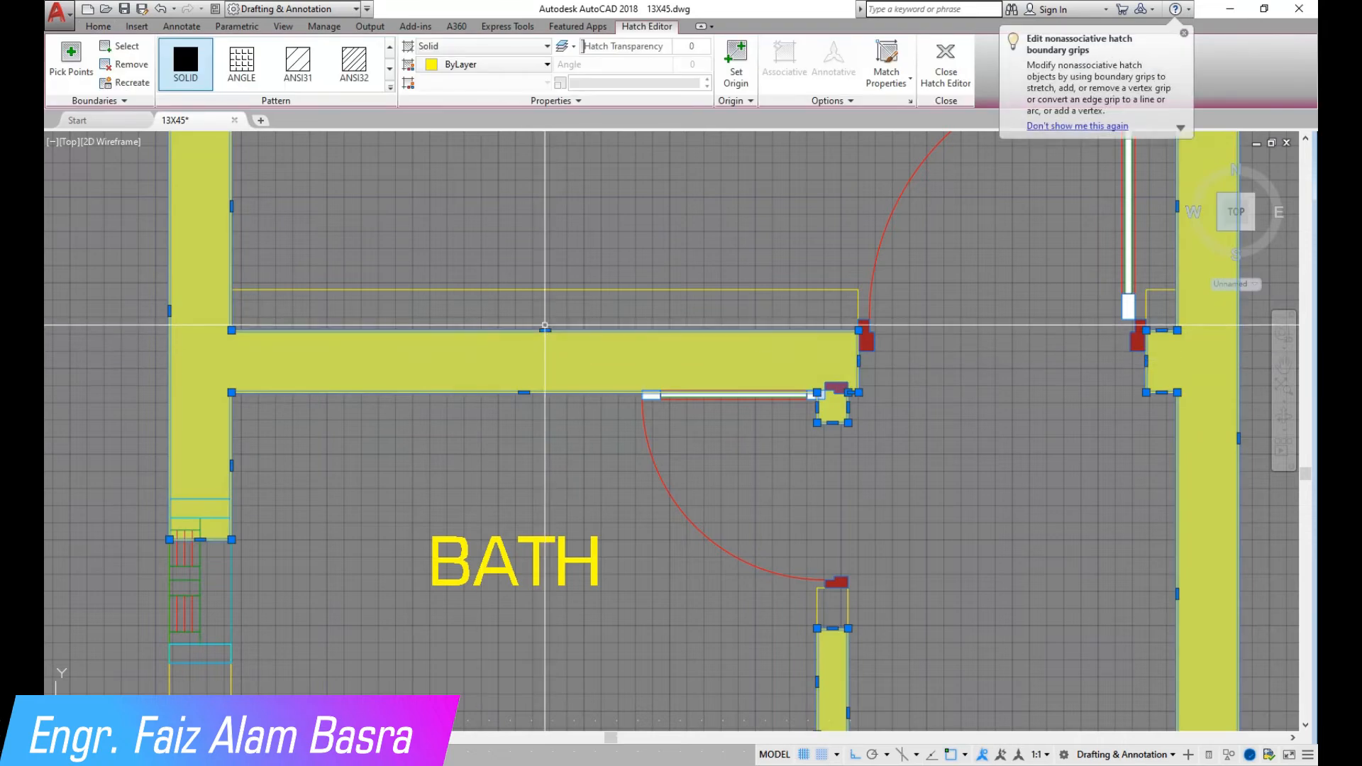
{"action": "left_click", "coordinate": [540, 289]}
{"action": "left_click", "coordinate": [524, 393]}
{"action": "left_click", "coordinate": [520, 352]}
Shift the hatch edges of the short wall stub beside the bedroom door up to match its stretched outline.
{"action": "scroll", "coordinate": [480, 378], "scroll_direction": "down", "scroll_amount": 4}
{"action": "scroll", "coordinate": [729, 352], "scroll_direction": "up", "scroll_amount": 4}
{"action": "scroll", "coordinate": [728, 347], "scroll_direction": "up", "scroll_amount": 2}
{"action": "left_click", "coordinate": [794, 387]}
{"action": "left_click", "coordinate": [793, 322]}
{"action": "left_click", "coordinate": [794, 487]}
{"action": "left_click", "coordinate": [788, 404]}
{"action": "left_click", "coordinate": [793, 405]}
{"action": "left_click", "coordinate": [793, 421]}
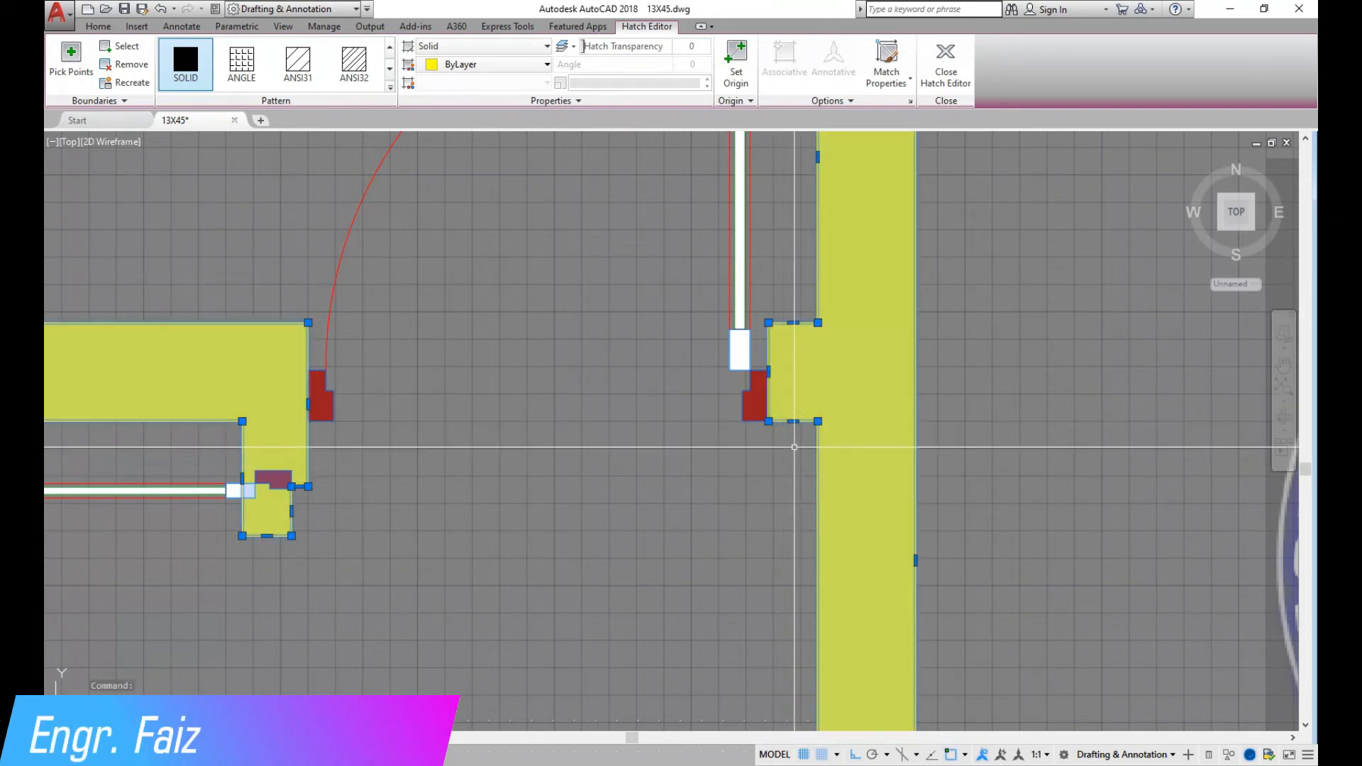
Extend the hatch of the wall below the bath door upward to meet the door's lower jamb.
{"action": "scroll", "coordinate": [815, 432], "scroll_direction": "down", "scroll_amount": 2}
{"action": "scroll", "coordinate": [469, 454], "scroll_direction": "up", "scroll_amount": 6}
{"action": "scroll", "coordinate": [491, 452], "scroll_direction": "down", "scroll_amount": 2}
{"action": "scroll", "coordinate": [547, 439], "scroll_direction": "up", "scroll_amount": 2}
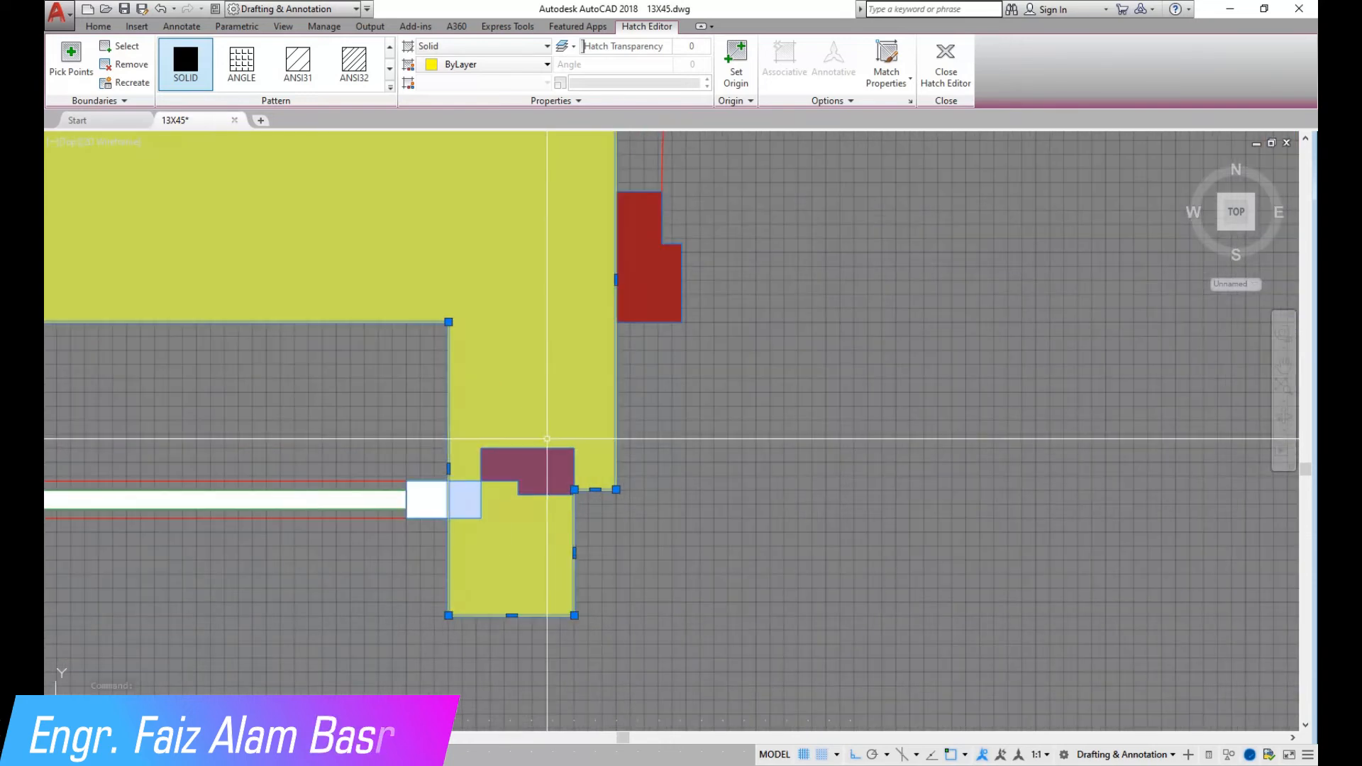
{"action": "scroll", "coordinate": [556, 441], "scroll_direction": "down", "scroll_amount": 5}
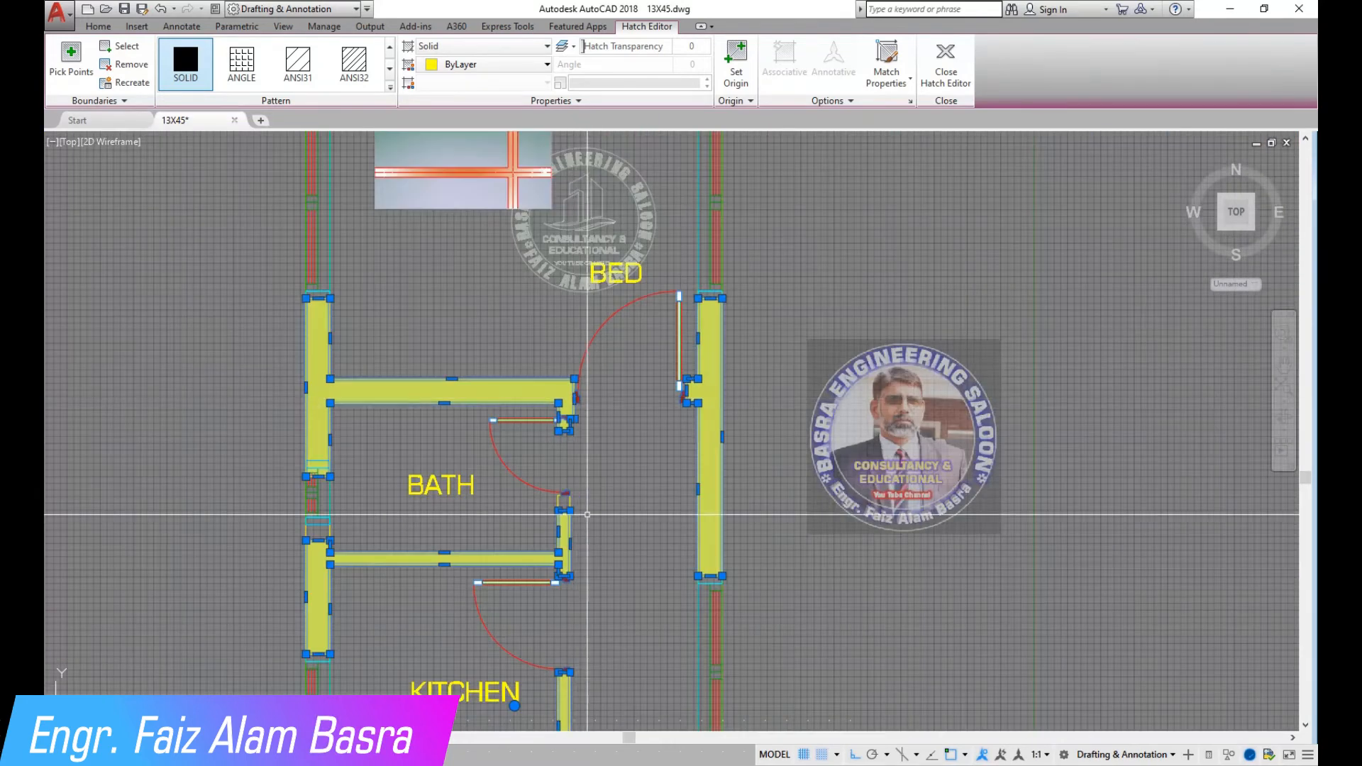
{"action": "scroll", "coordinate": [531, 528], "scroll_direction": "up", "scroll_amount": 4}
{"action": "scroll", "coordinate": [508, 454], "scroll_direction": "up", "scroll_amount": 3}
{"action": "left_click", "coordinate": [456, 432]}
{"action": "left_click", "coordinate": [457, 266]}
{"action": "scroll", "coordinate": [648, 386], "scroll_direction": "down", "scroll_amount": 2}
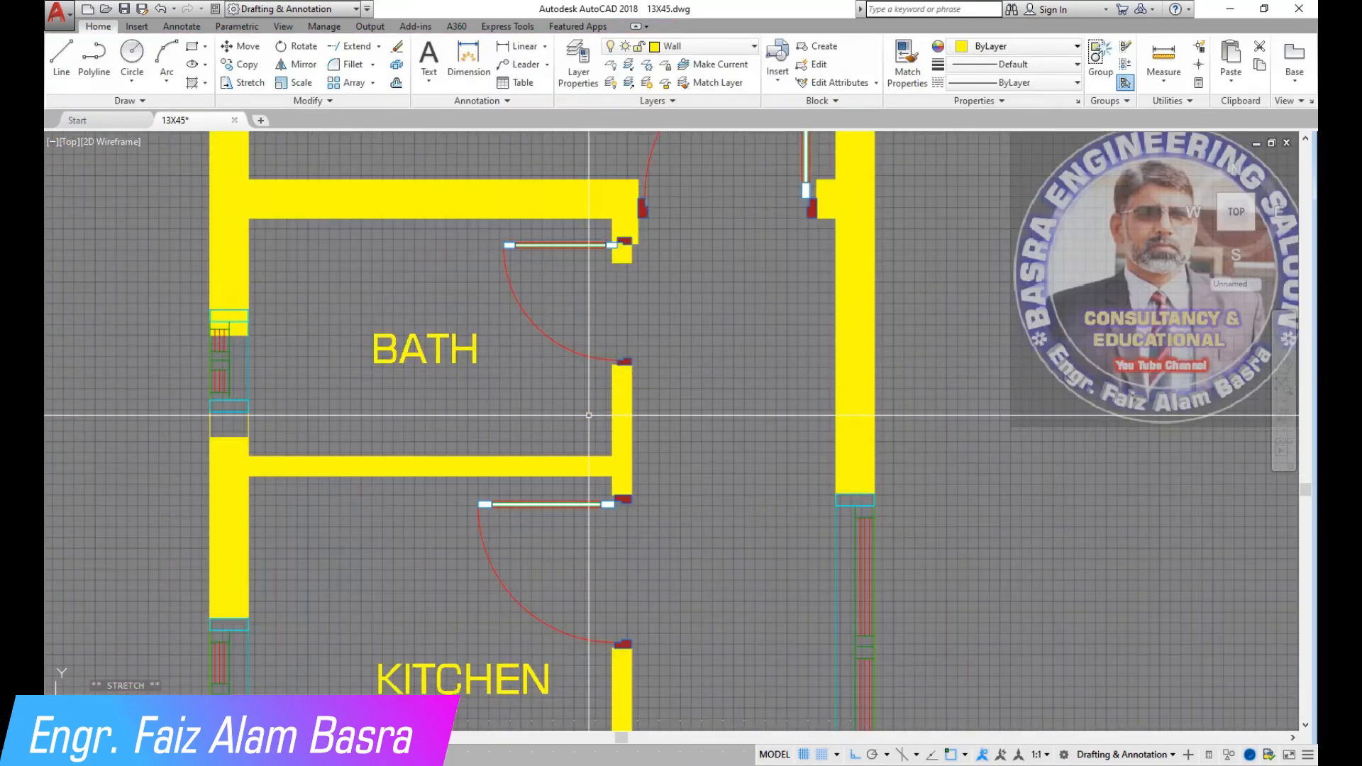
Move the bath window straight down to fill the opening between the hatched outer wall segments.
{"action": "scroll", "coordinate": [213, 302], "scroll_direction": "up", "scroll_amount": 3}
{"action": "scroll", "coordinate": [305, 304], "scroll_direction": "down", "scroll_amount": 1}
{"action": "scroll", "coordinate": [278, 155], "scroll_direction": "up", "scroll_amount": 2}
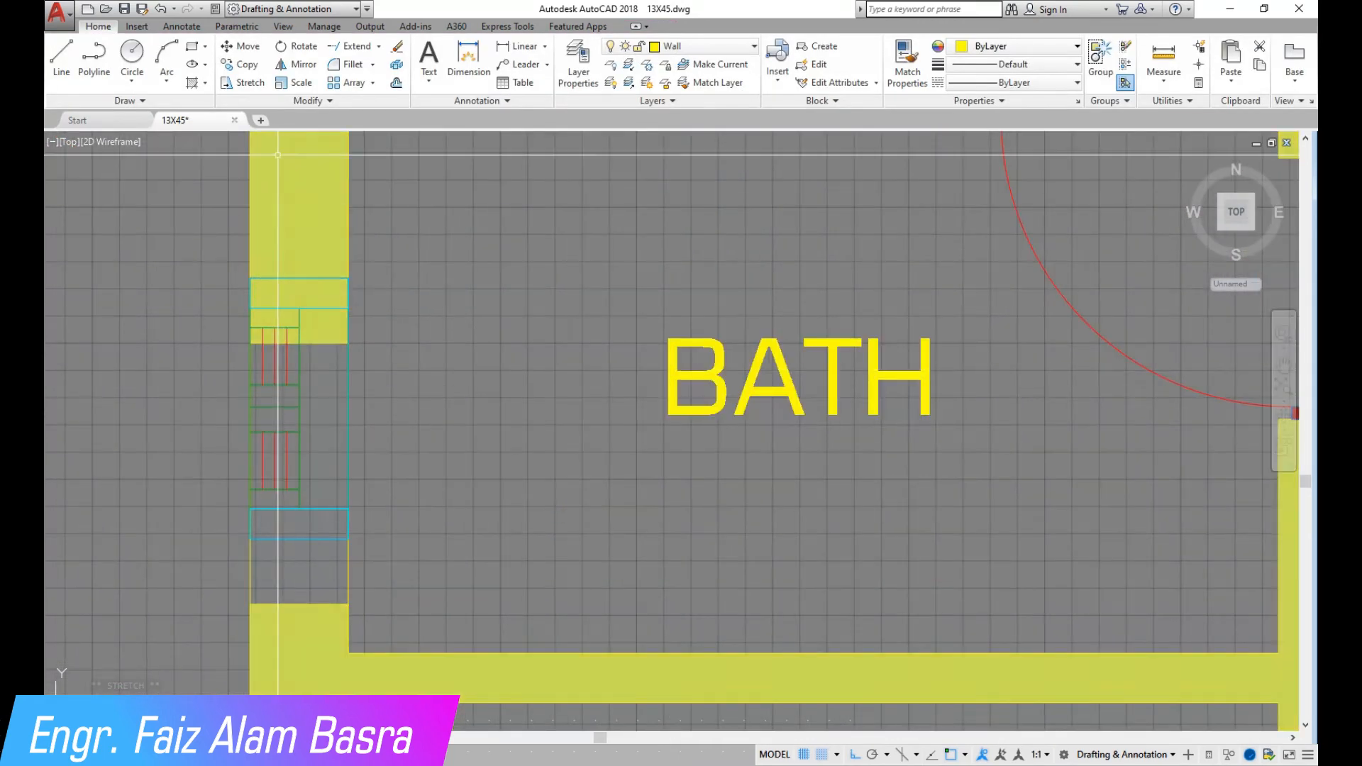
{"action": "left_click", "coordinate": [245, 48]}
{"action": "left_click", "coordinate": [178, 232]}
{"action": "key", "text": "Return"}
{"action": "left_click", "coordinate": [451, 355]}
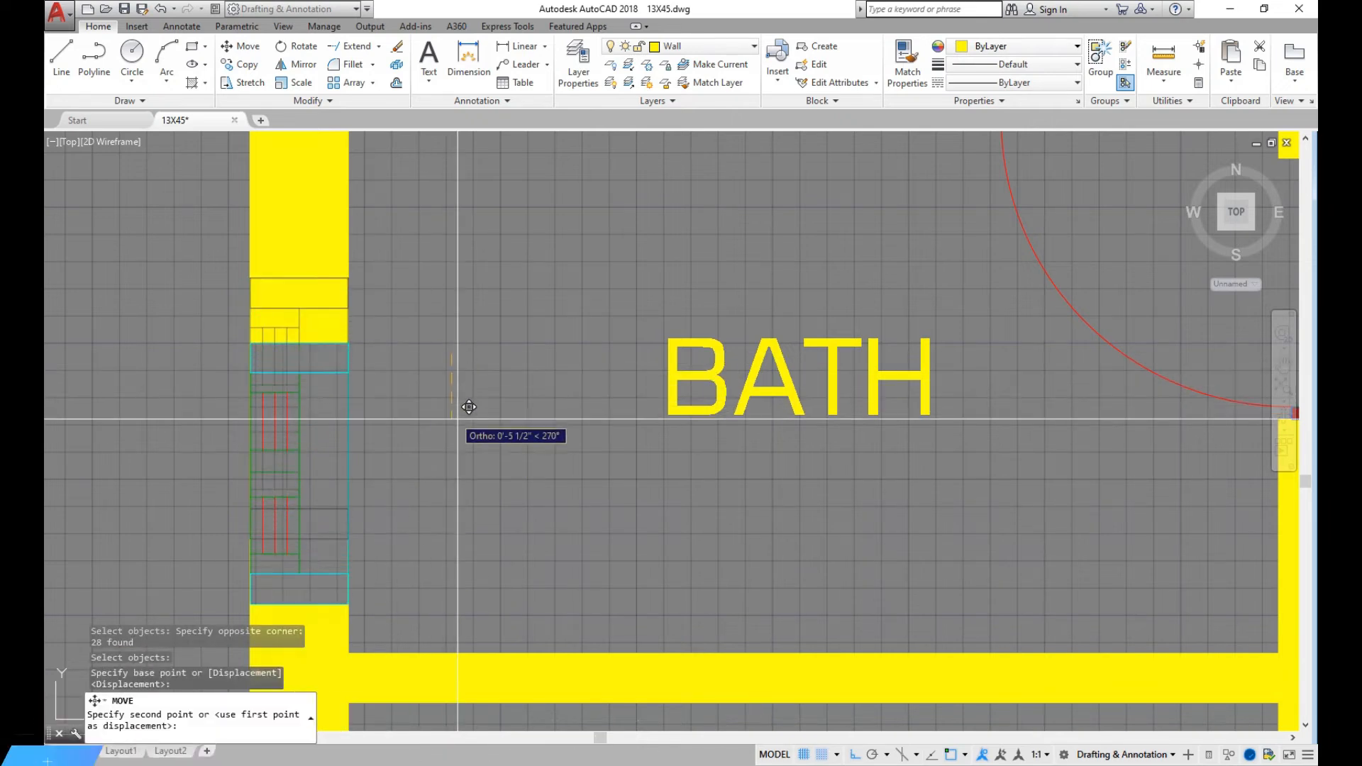
{"action": "scroll", "coordinate": [461, 415], "scroll_direction": "down", "scroll_amount": 6}
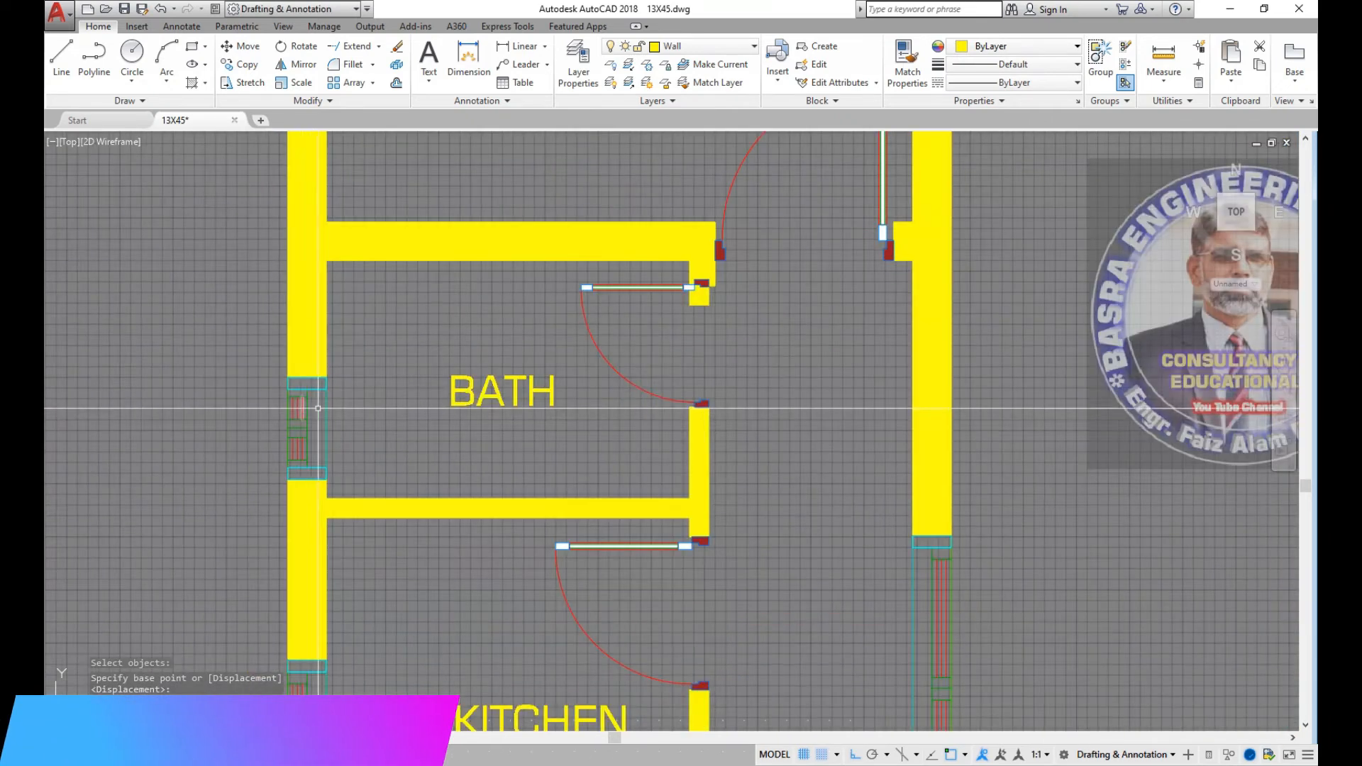
Raise the lower hatch edge of the wall stub above the bath door to line up with the door jamb.
{"action": "scroll", "coordinate": [600, 313], "scroll_direction": "up", "scroll_amount": 8}
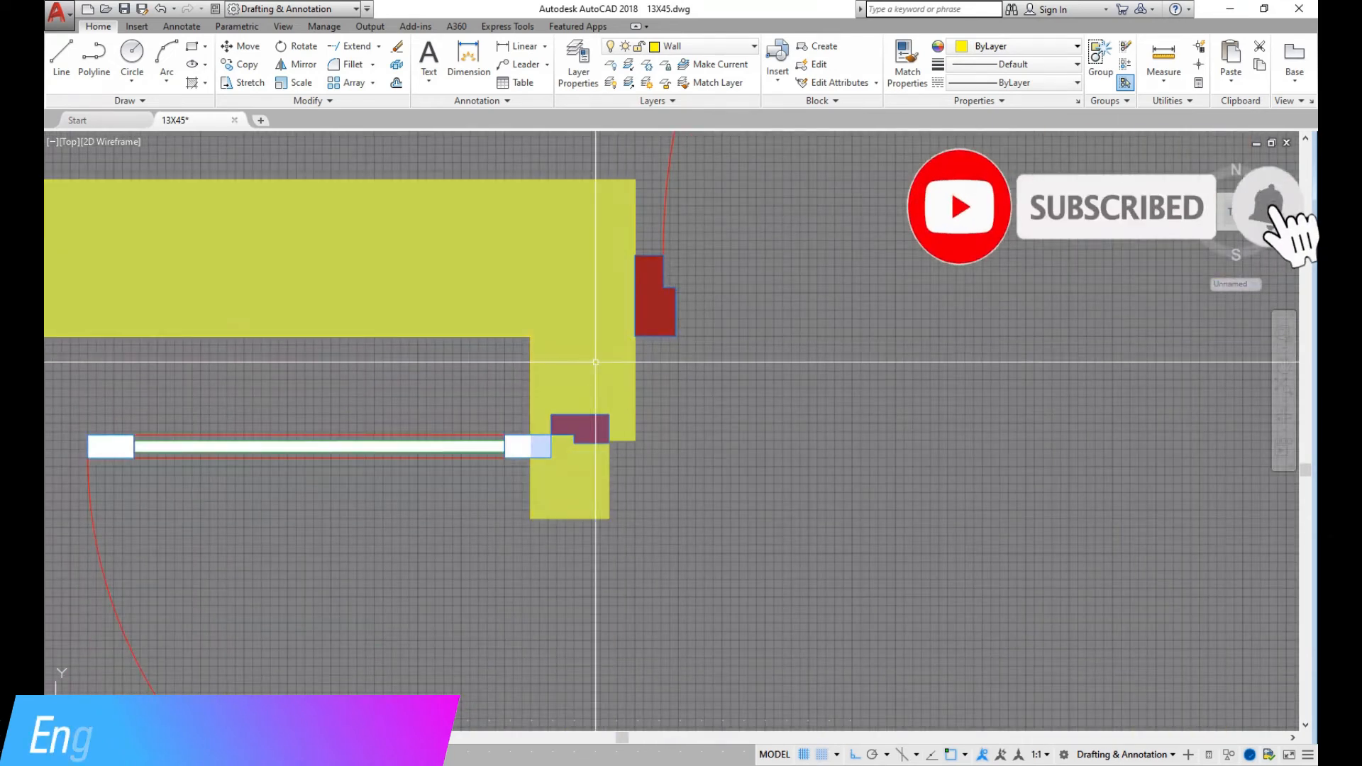
{"action": "left_click", "coordinate": [570, 518]}
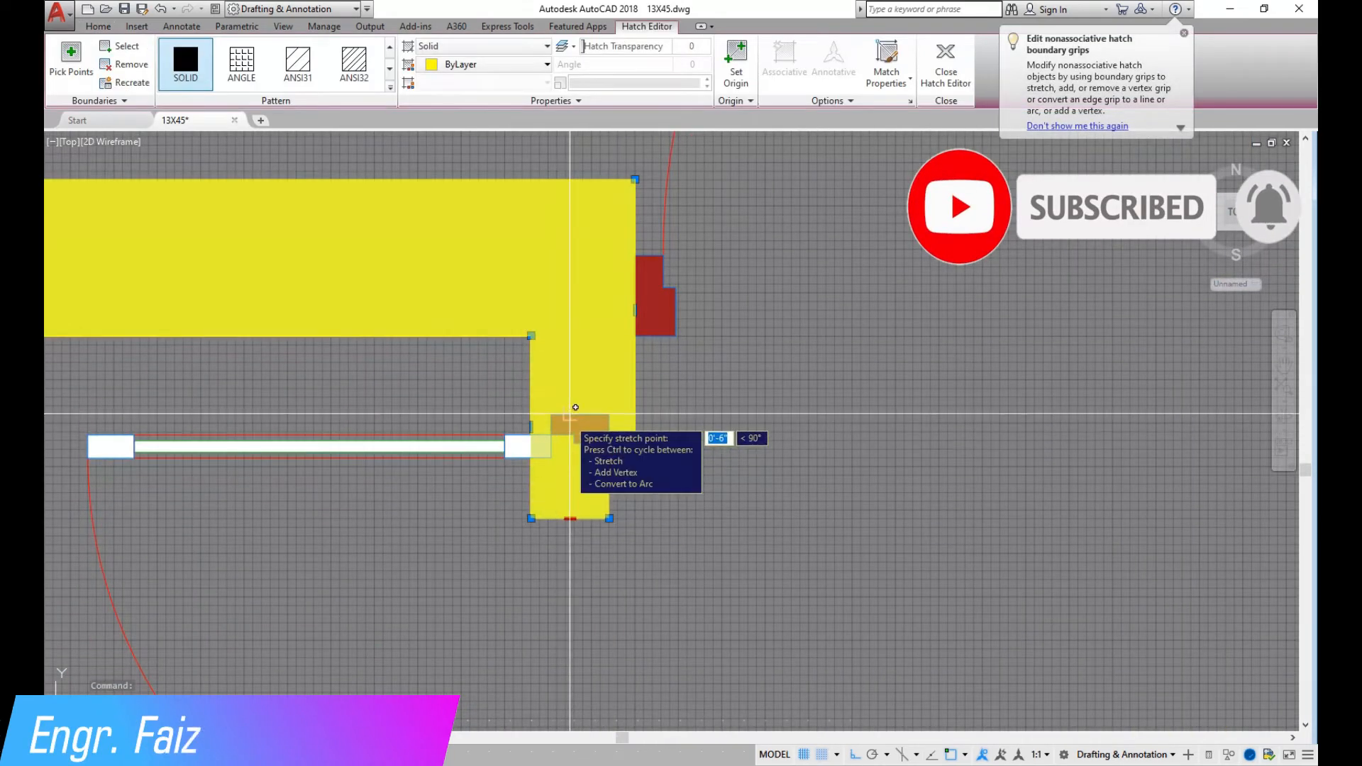
{"action": "left_click", "coordinate": [576, 409]}
{"action": "scroll", "coordinate": [582, 586], "scroll_direction": "up", "scroll_amount": 3}
{"action": "left_click", "coordinate": [569, 594]}
{"action": "left_click", "coordinate": [569, 497]}
{"action": "key", "text": "Escape"}
{"action": "scroll", "coordinate": [569, 532], "scroll_direction": "down", "scroll_amount": 3}
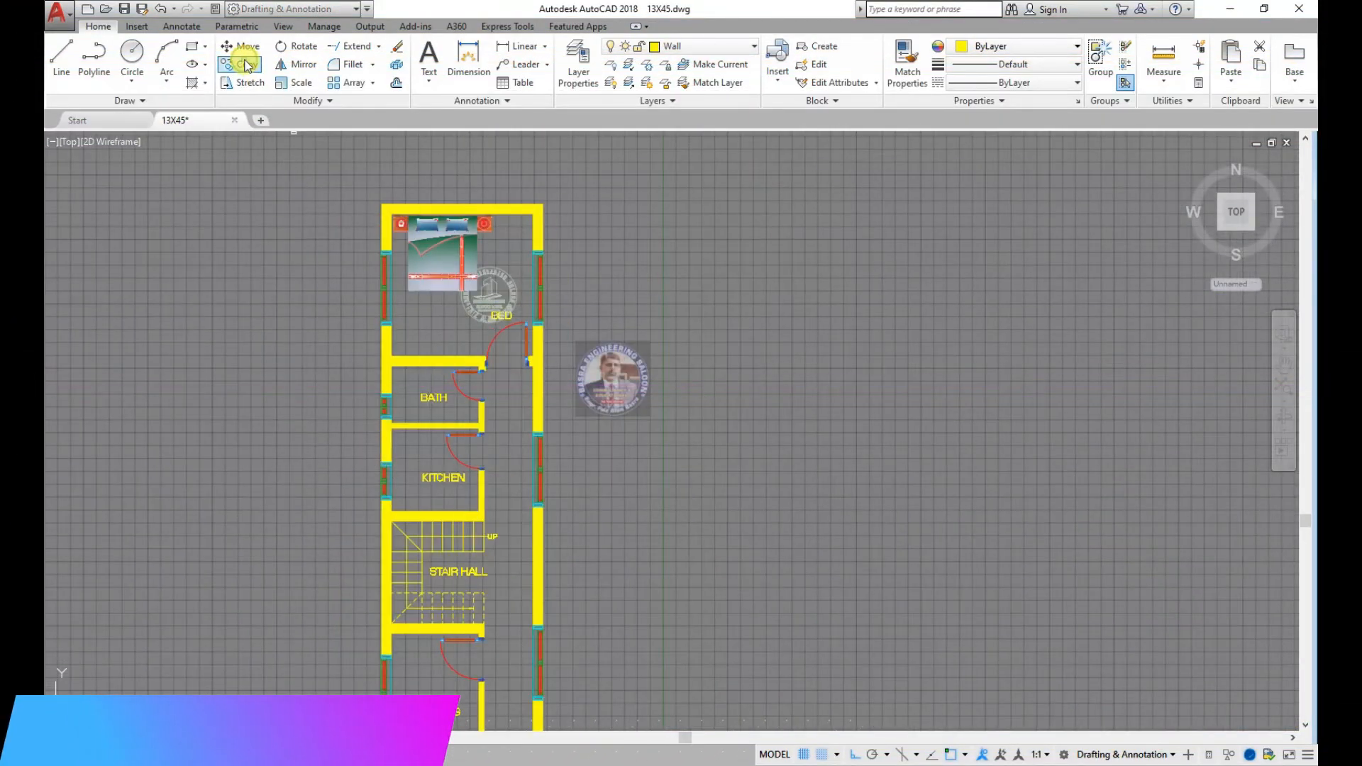
Copy the three-seat sofa, round side tables and coffee table from the neighbouring plan's bedroom to the 13X45 bedroom's lower wall.
{"action": "left_click", "coordinate": [246, 65]}
{"action": "scroll", "coordinate": [660, 386], "scroll_direction": "down", "scroll_amount": 5}
{"action": "scroll", "coordinate": [440, 340], "scroll_direction": "up", "scroll_amount": 8}
{"action": "left_click", "coordinate": [542, 387]}
{"action": "left_click", "coordinate": [185, 234]}
{"action": "right_click", "coordinate": [349, 346]}
{"action": "left_click", "coordinate": [324, 328]}
{"action": "scroll", "coordinate": [191, 386], "scroll_direction": "down", "scroll_amount": 6}
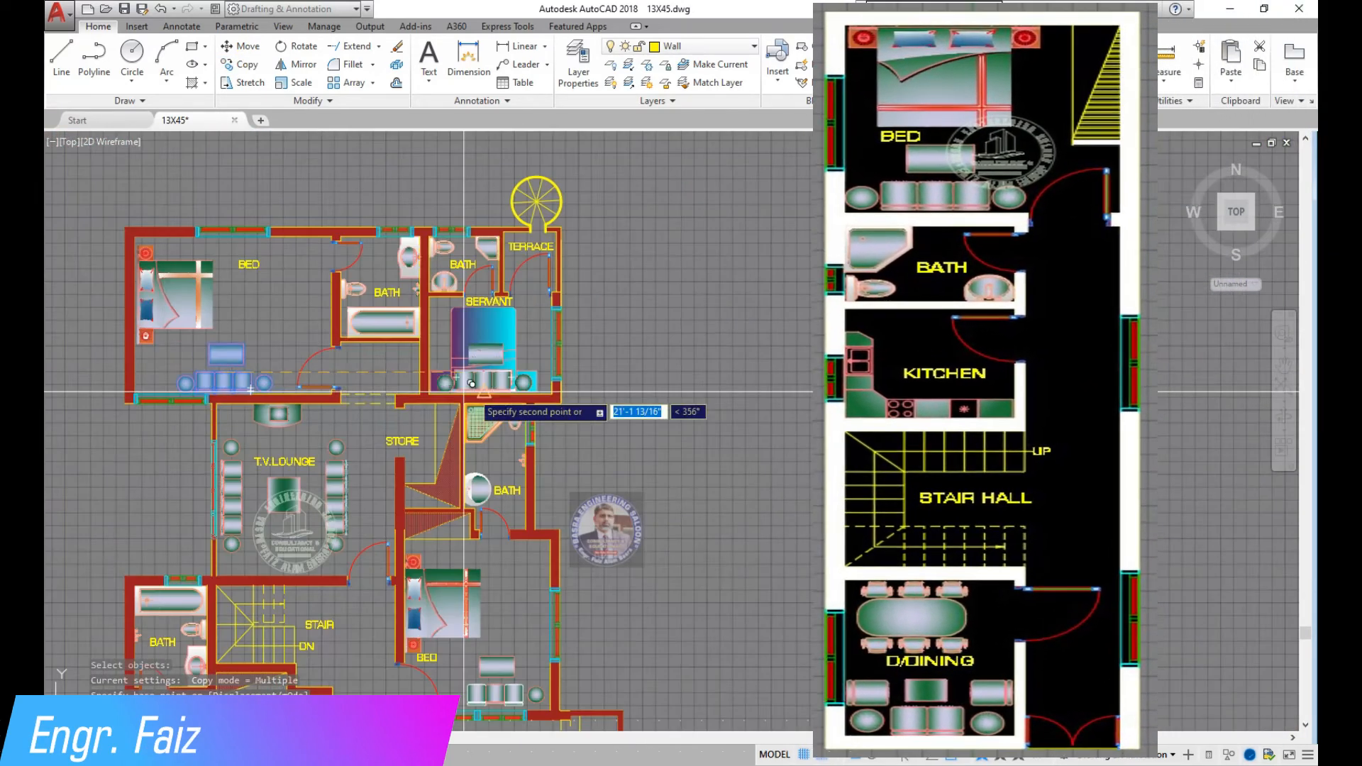
{"action": "scroll", "coordinate": [484, 391], "scroll_direction": "down", "scroll_amount": 8}
{"action": "scroll", "coordinate": [525, 384], "scroll_direction": "up", "scroll_amount": 5}
{"action": "scroll", "coordinate": [447, 284], "scroll_direction": "up", "scroll_amount": 8}
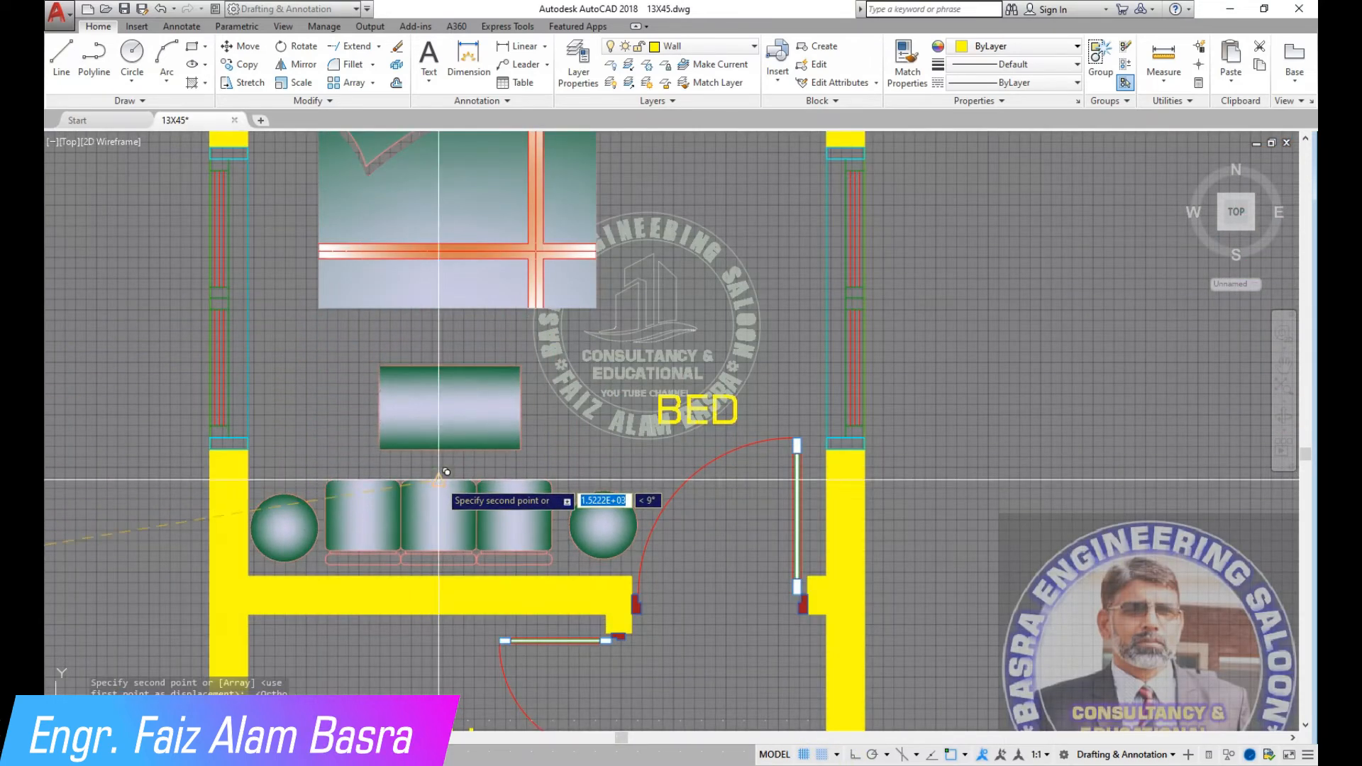
{"action": "scroll", "coordinate": [391, 559], "scroll_direction": "up", "scroll_amount": 2}
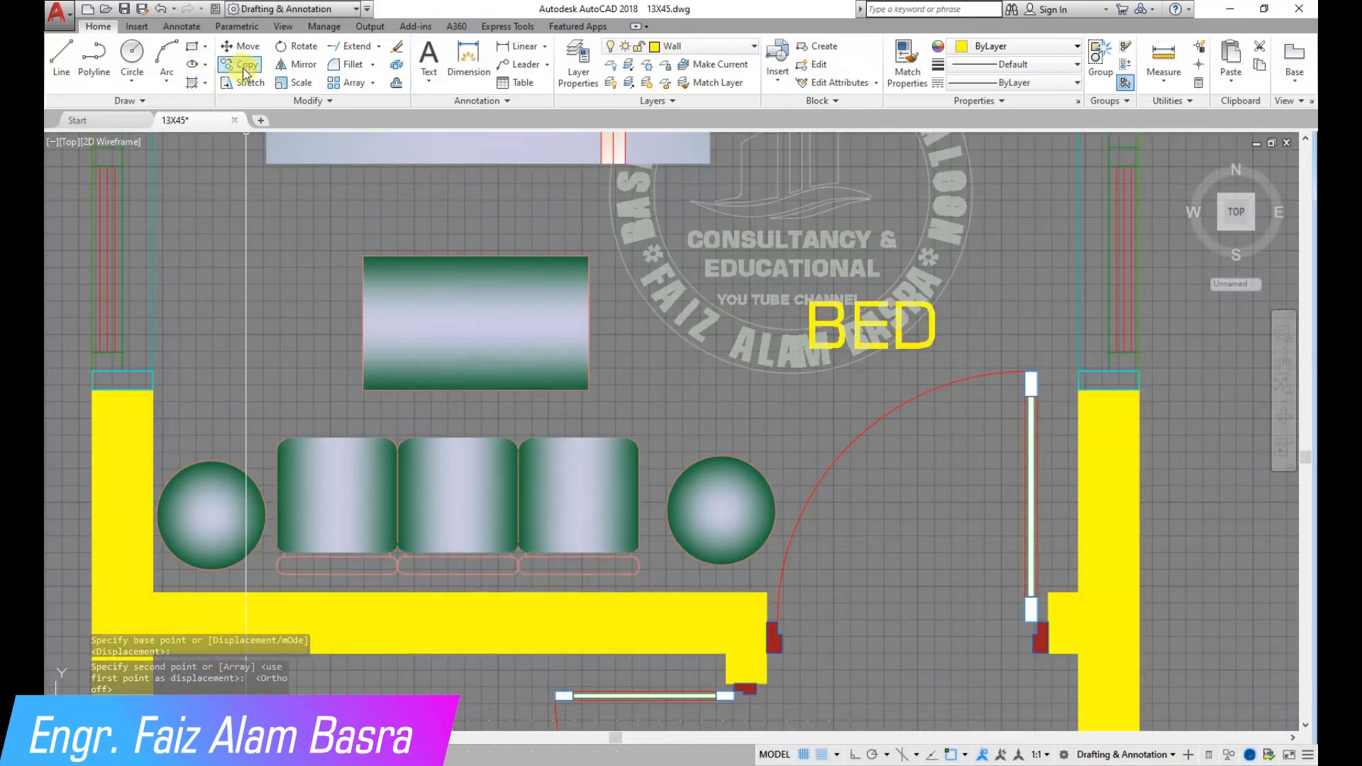
Fill the three narrow backrests of the bedroom sofa with separate solid hatches.
{"action": "left_click", "coordinate": [348, 572]}
{"action": "key", "text": "Return"}
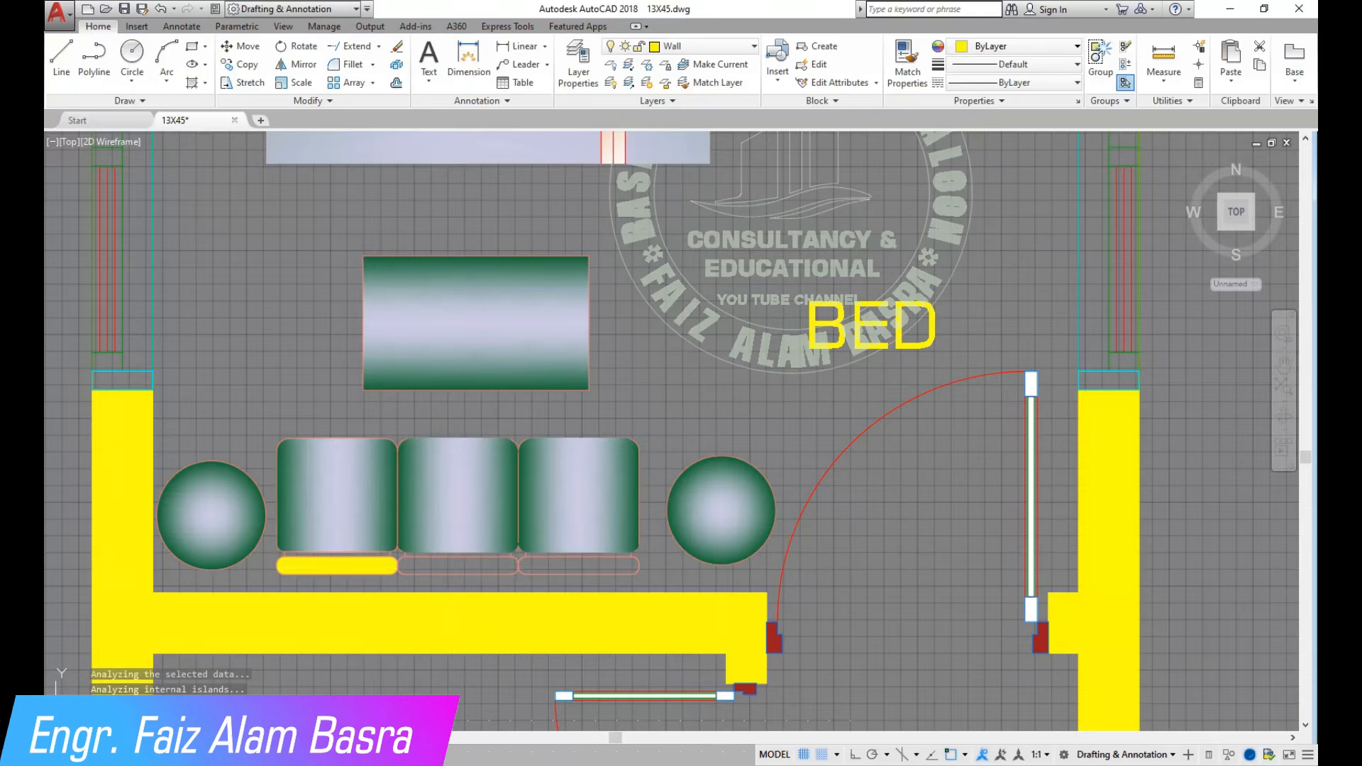
{"action": "key", "text": "Return"}
{"action": "key", "text": "Return"}
{"action": "key", "text": "Return"}
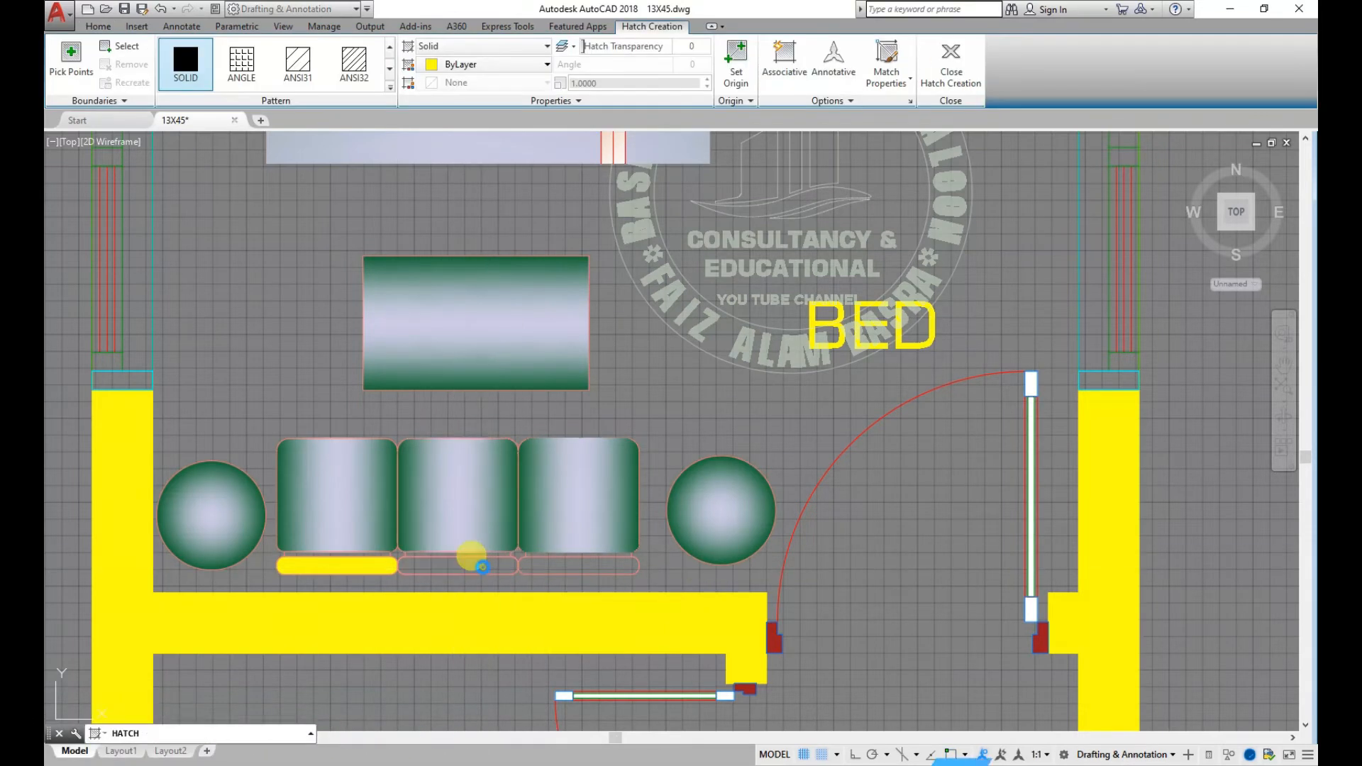
{"action": "left_click", "coordinate": [458, 566]}
{"action": "key", "text": "Return"}
{"action": "key", "text": "Return"}
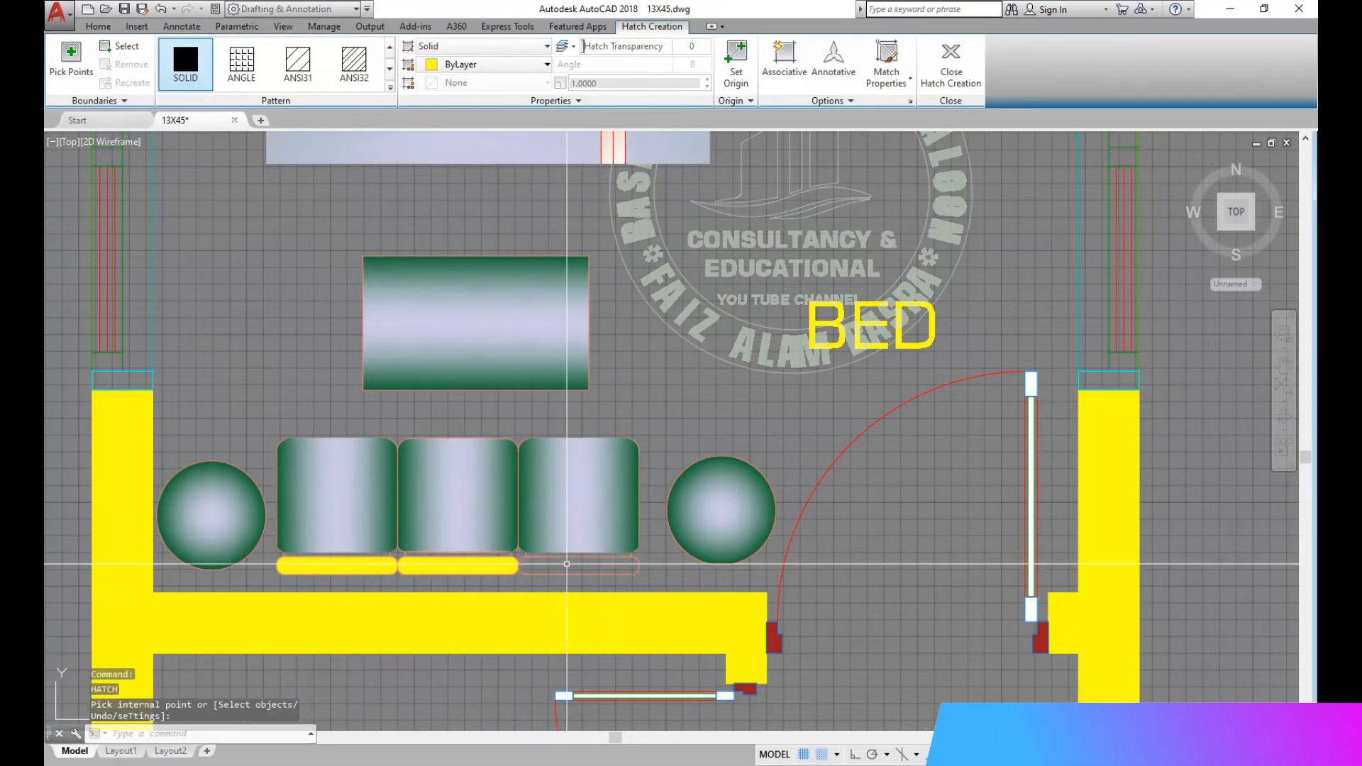
{"action": "left_click", "coordinate": [578, 566]}
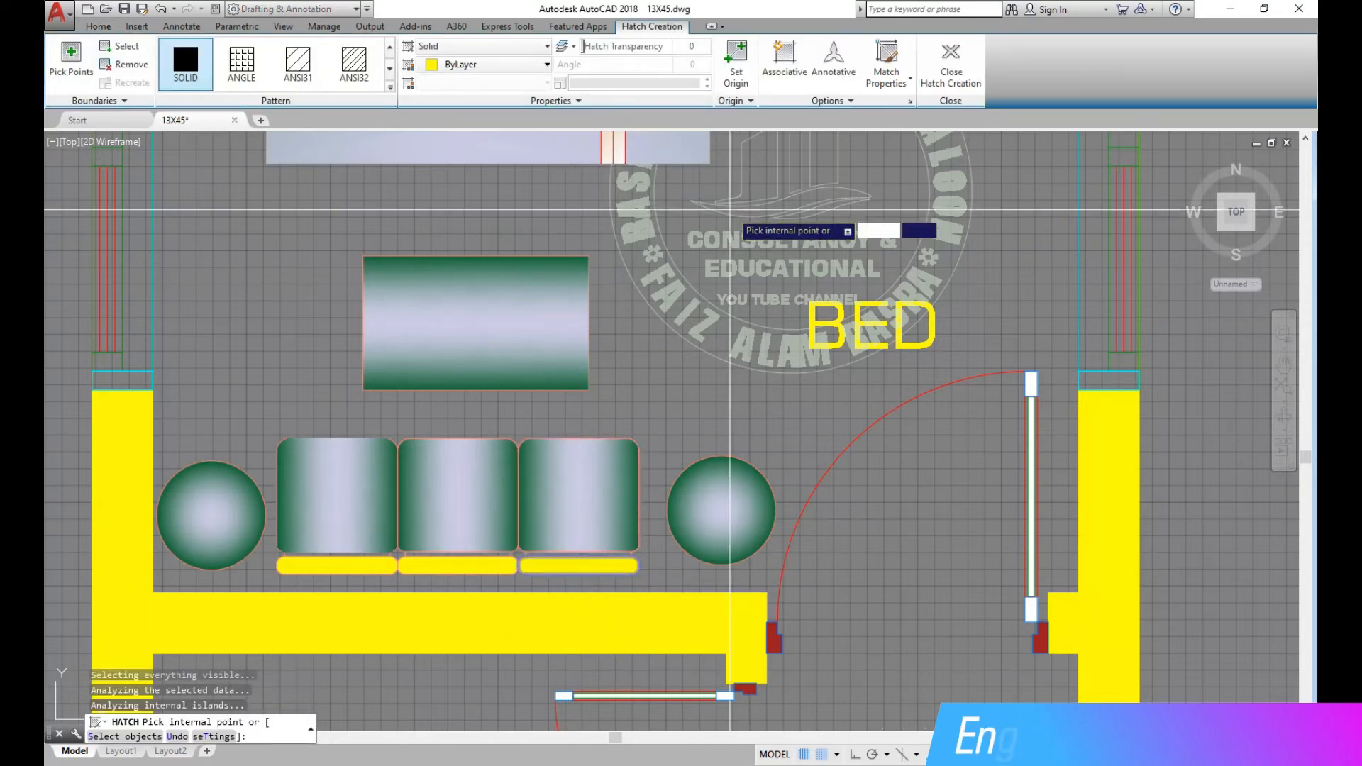
{"action": "key", "text": "Escape"}
Match the three backrest hatches to the green gradient fill of the sofa seats.
{"action": "left_click", "coordinate": [894, 91]}
{"action": "left_click", "coordinate": [579, 546]}
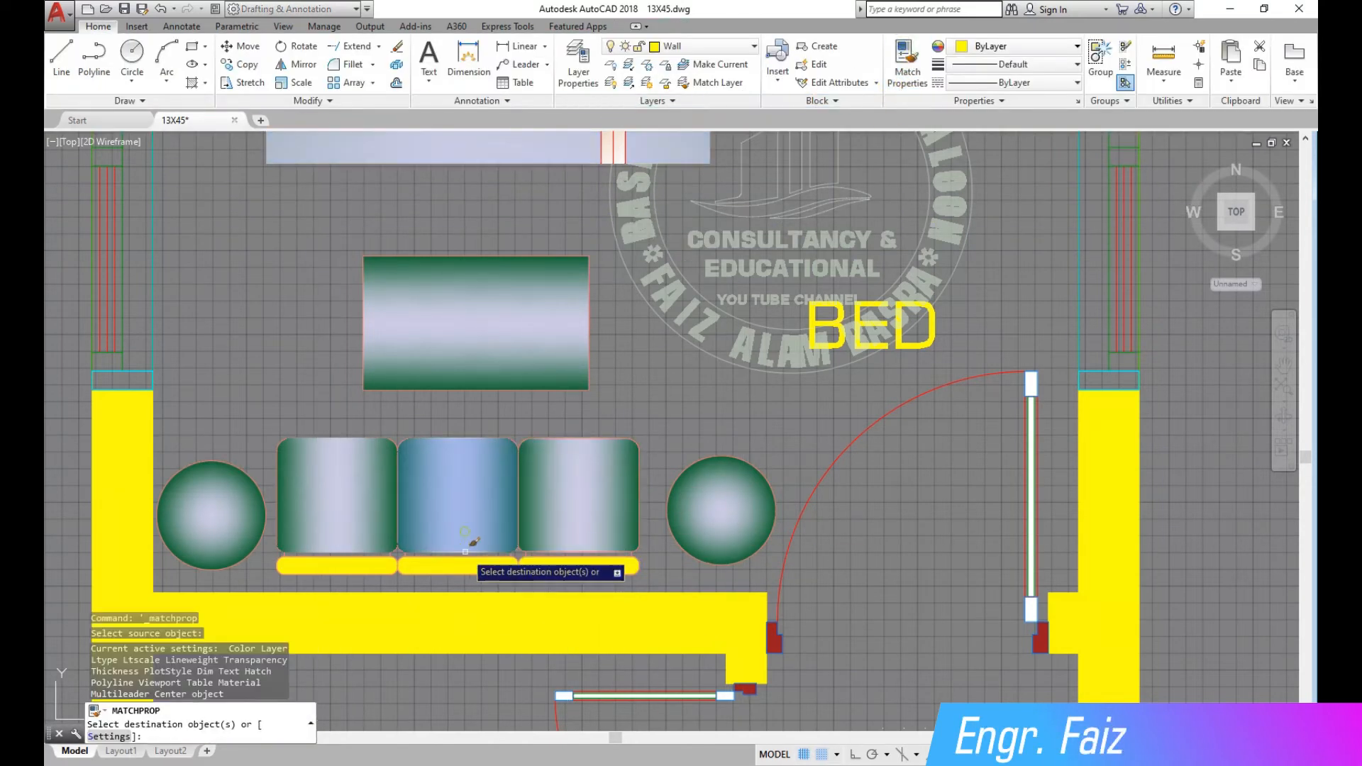
{"action": "left_click", "coordinate": [458, 566]}
{"action": "left_click", "coordinate": [371, 562]}
{"action": "left_click", "coordinate": [594, 562]}
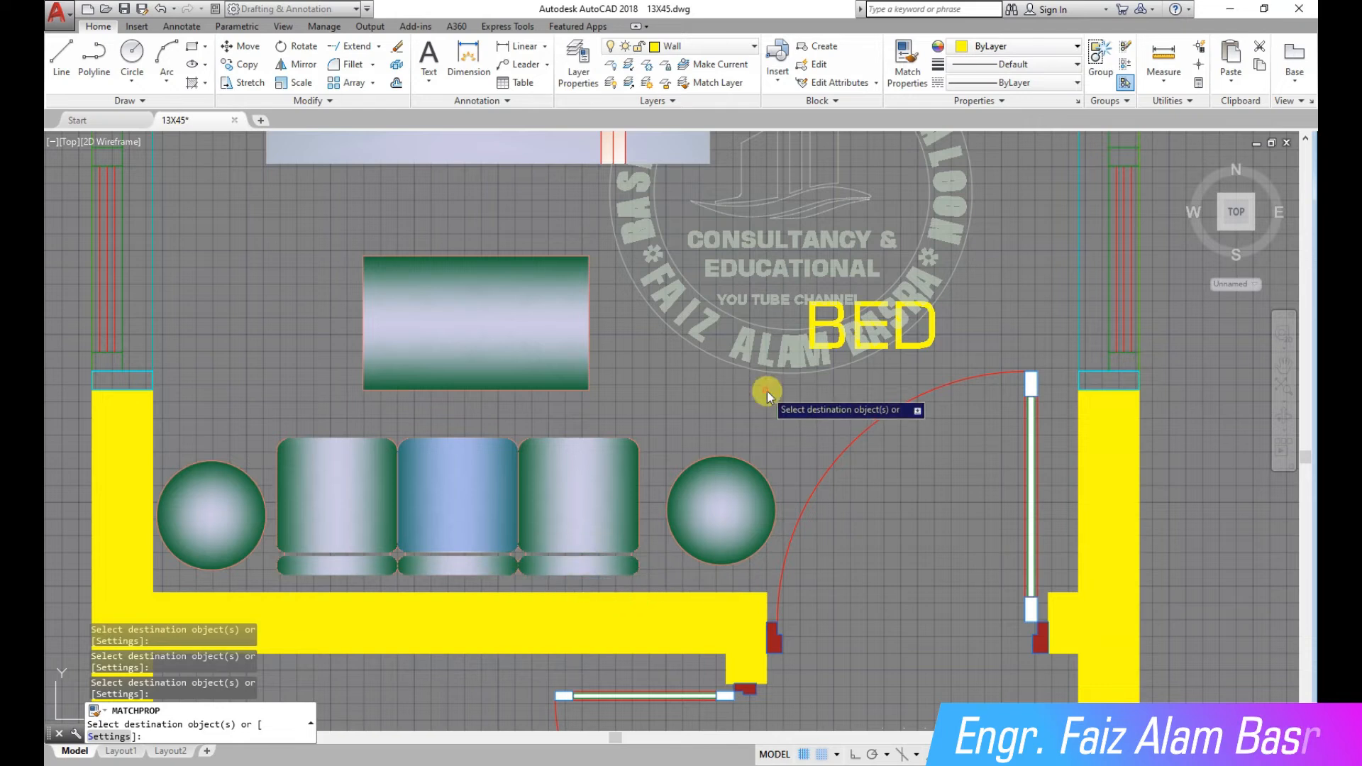
{"action": "key", "text": "Return"}
Move the round side table nearest the bedroom door slightly closer to the sofa.
{"action": "left_click", "coordinate": [242, 46]}
{"action": "left_click", "coordinate": [748, 448]}
{"action": "key", "text": "Return"}
{"action": "left_click", "coordinate": [776, 438]}
{"action": "left_click", "coordinate": [761, 441]}
{"action": "scroll", "coordinate": [348, 451], "scroll_direction": "down", "scroll_amount": 2}
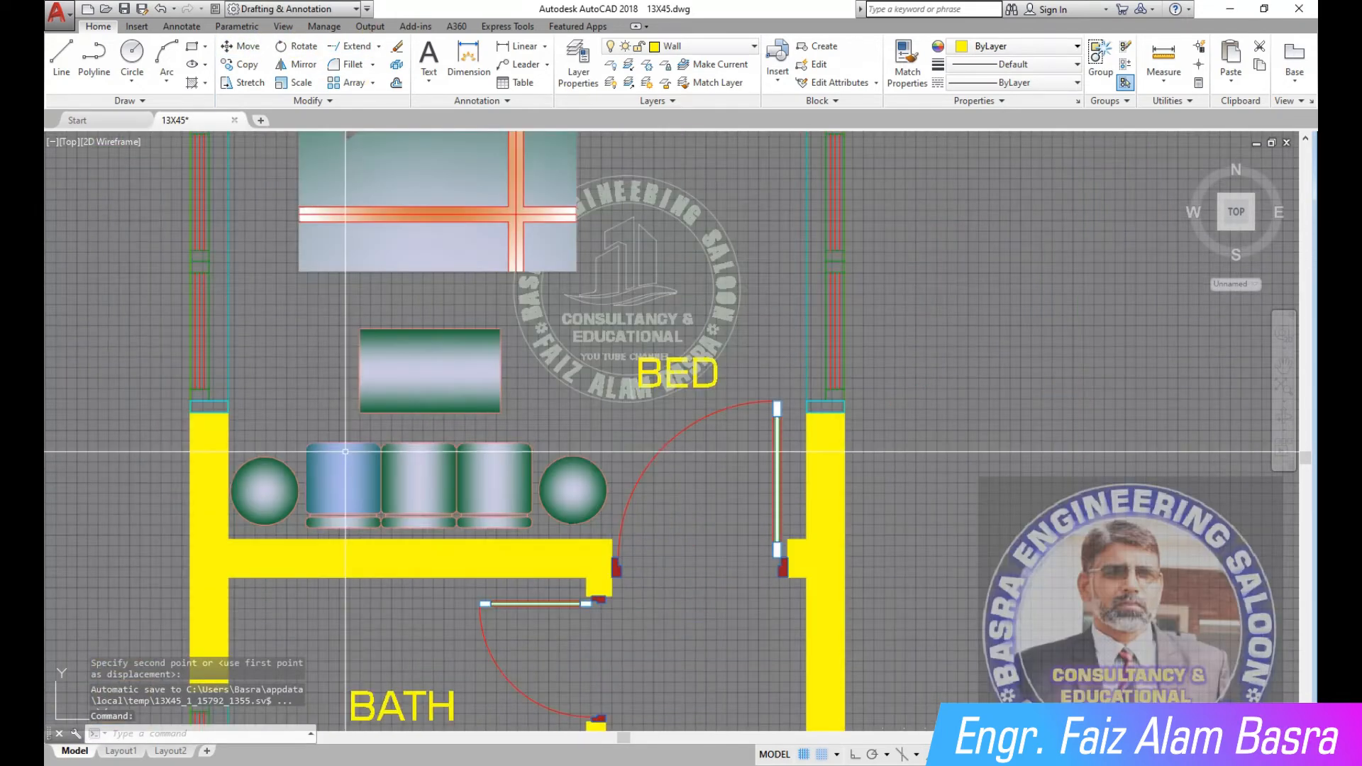
{"action": "scroll", "coordinate": [346, 451], "scroll_direction": "down", "scroll_amount": 4}
{"action": "scroll", "coordinate": [334, 516], "scroll_direction": "up", "scroll_amount": 2}
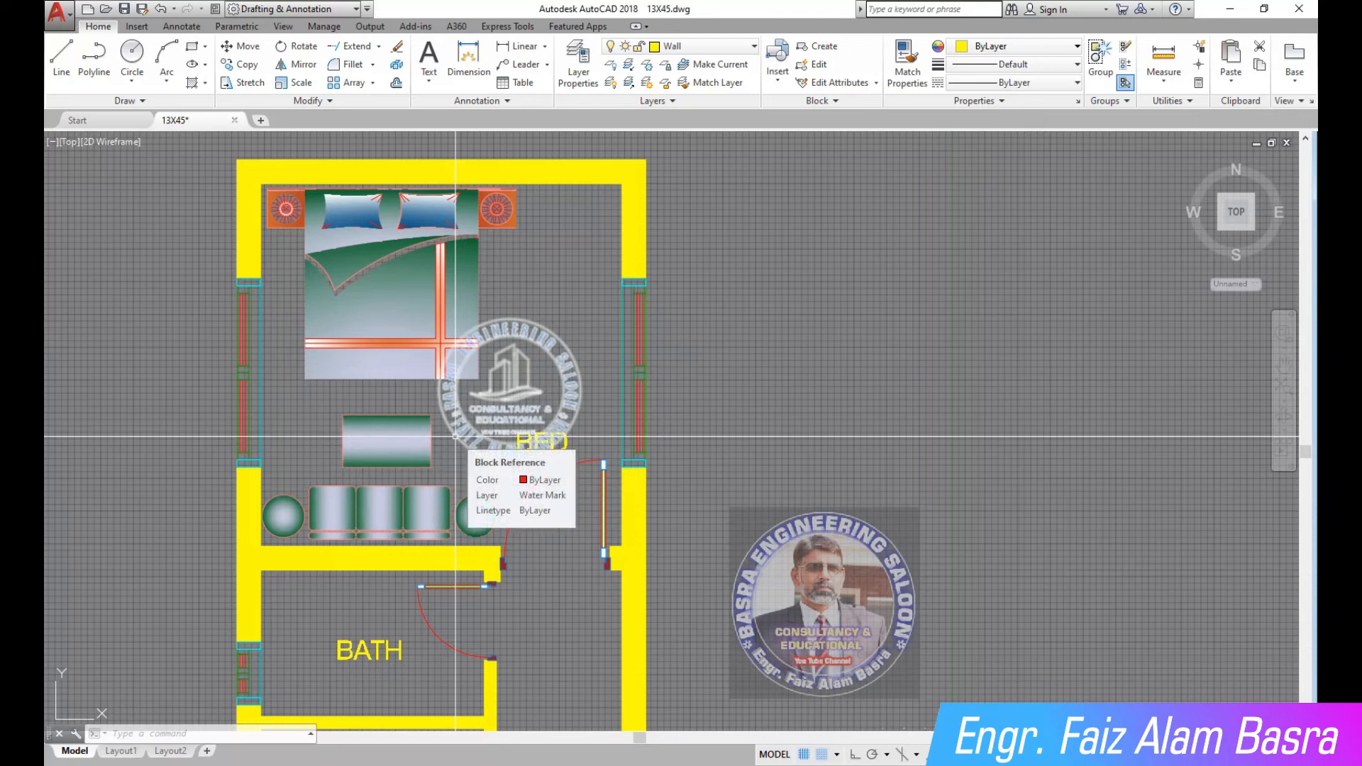
{"action": "scroll", "coordinate": [426, 489], "scroll_direction": "up", "scroll_amount": 2}
{"action": "scroll", "coordinate": [440, 490], "scroll_direction": "down", "scroll_amount": 2}
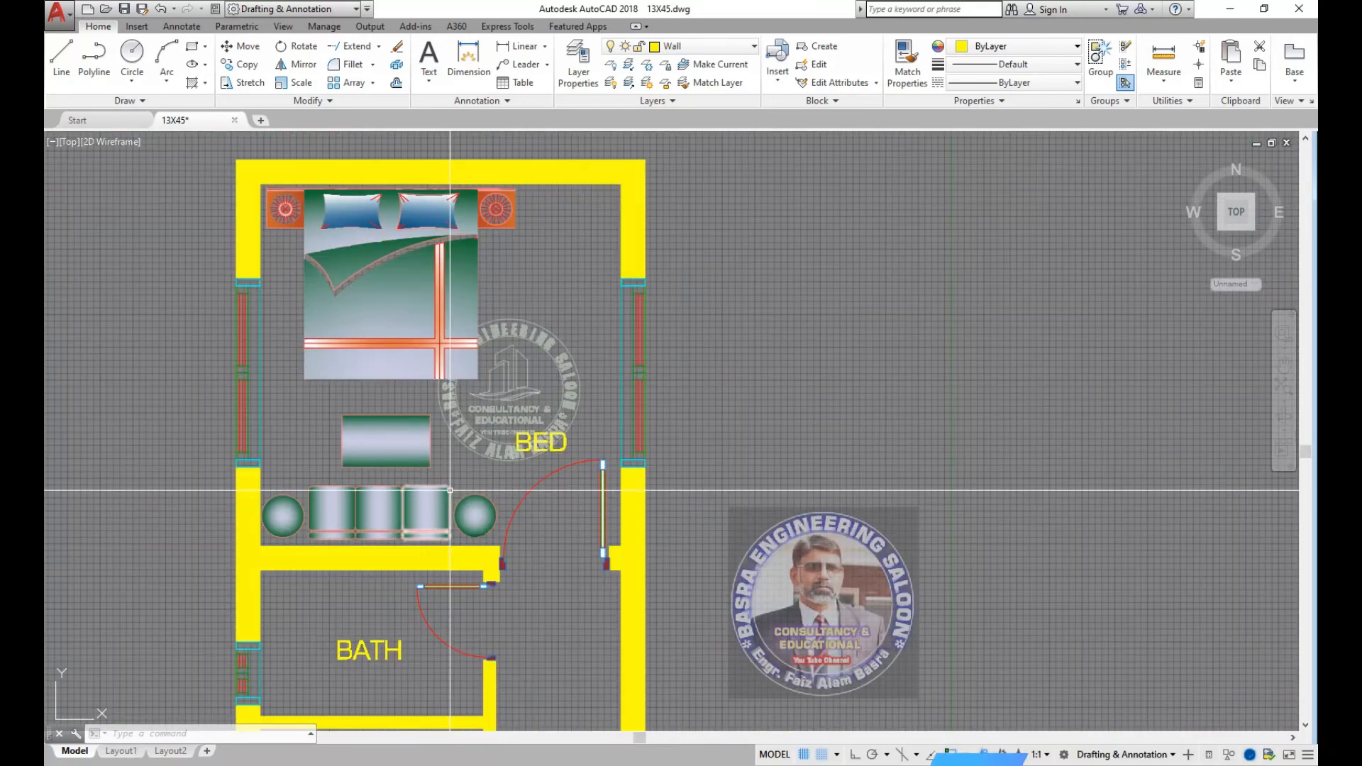
{"action": "scroll", "coordinate": [619, 254], "scroll_direction": "up", "scroll_amount": 2}
{"action": "scroll", "coordinate": [618, 254], "scroll_direction": "down", "scroll_amount": 2}
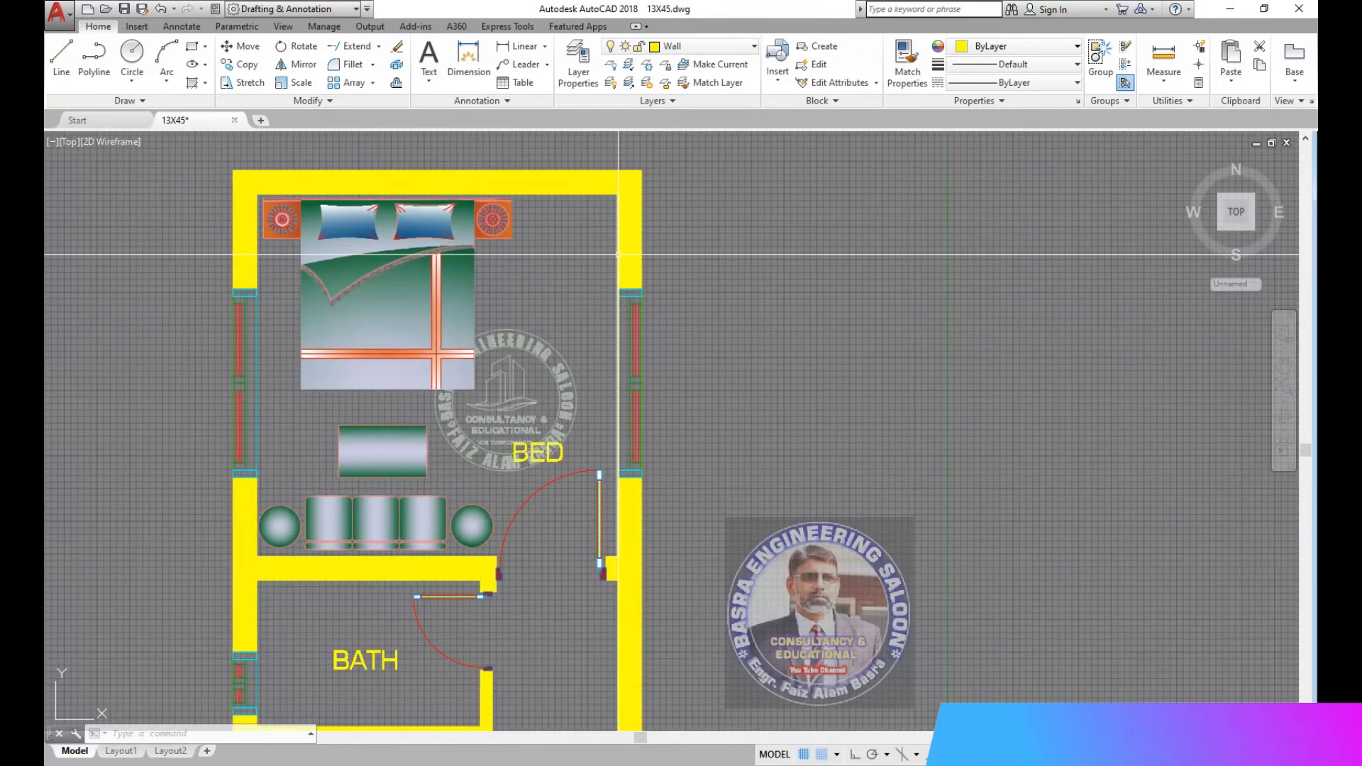
{"action": "scroll", "coordinate": [616, 254], "scroll_direction": "up", "scroll_amount": 2}
{"action": "scroll", "coordinate": [616, 254], "scroll_direction": "down", "scroll_amount": 2}
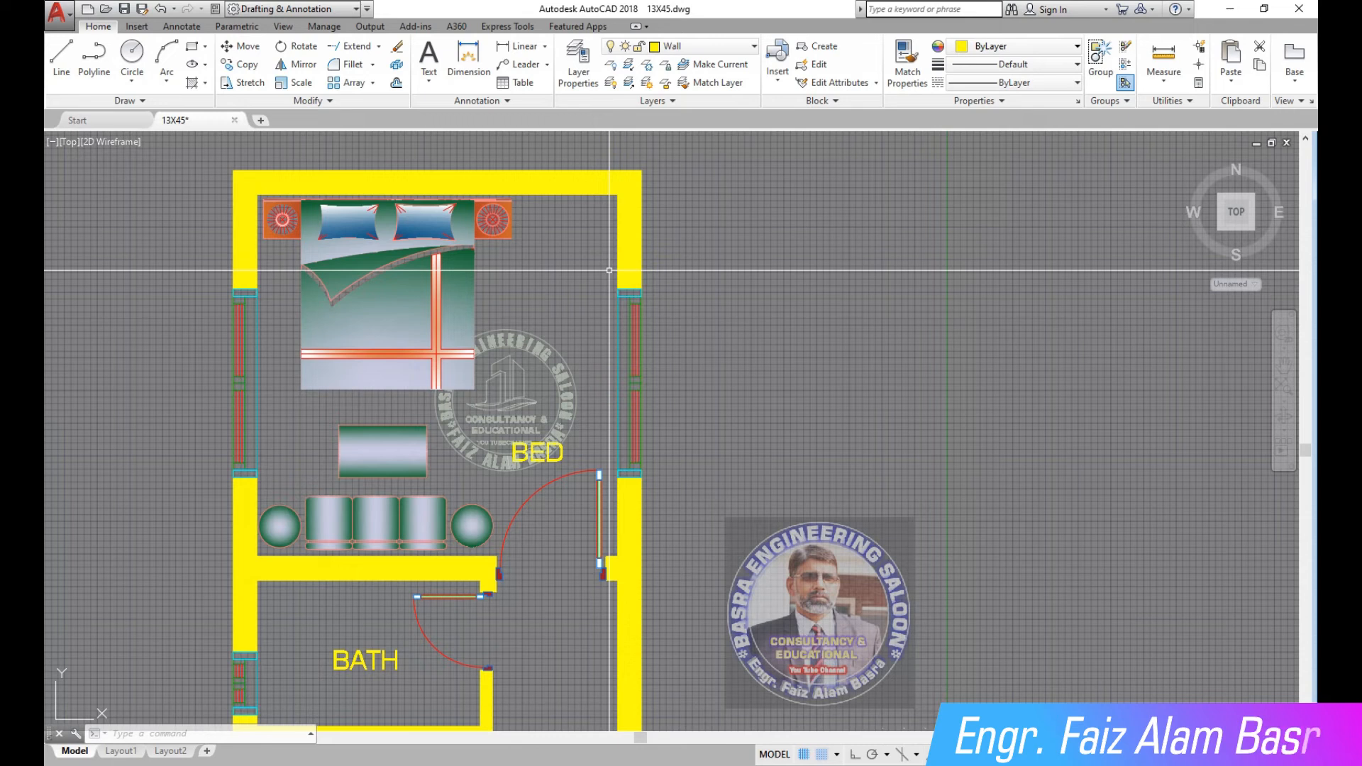
Measure the horizontal gap between the bedside table and the facing side wall with a linear dimension, without placing it.
{"action": "scroll", "coordinate": [568, 191], "scroll_direction": "up", "scroll_amount": 6}
{"action": "left_click", "coordinate": [522, 46]}
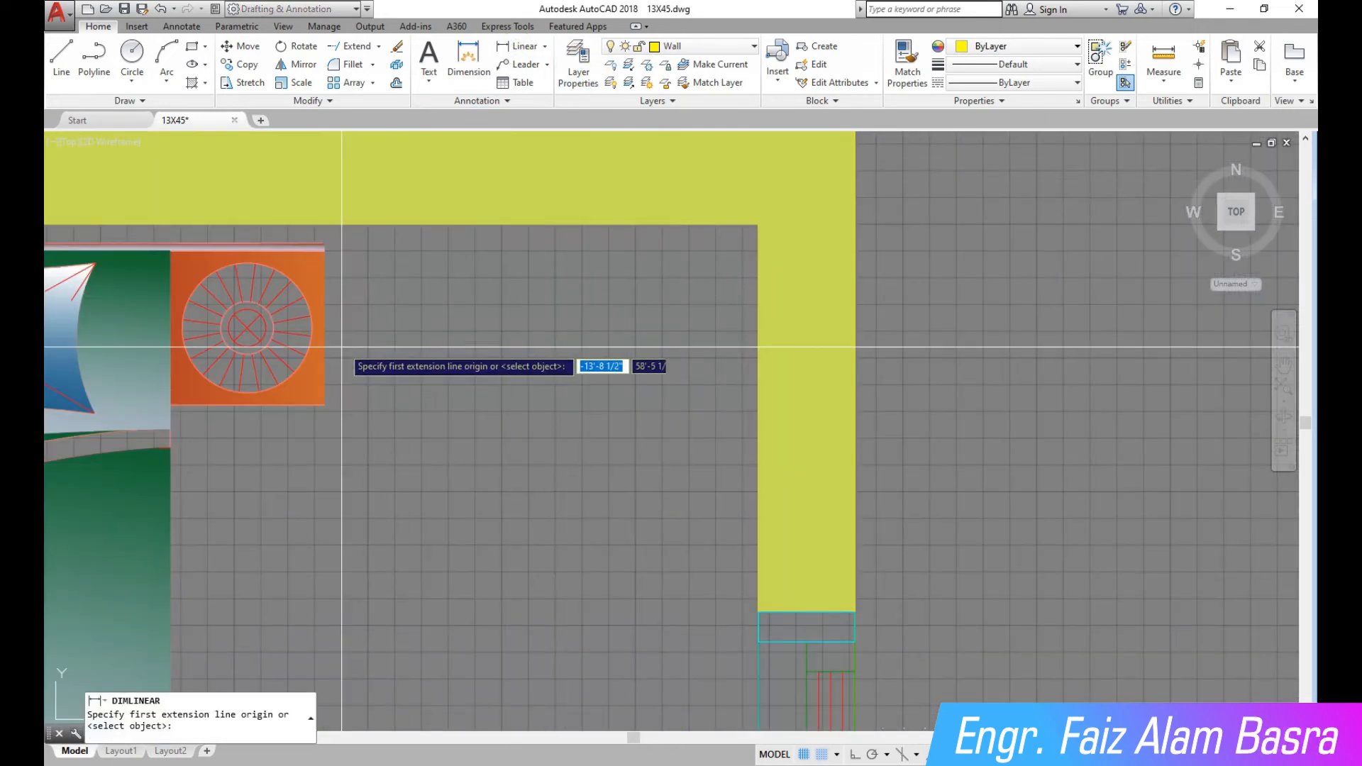
{"action": "left_click", "coordinate": [324, 405]}
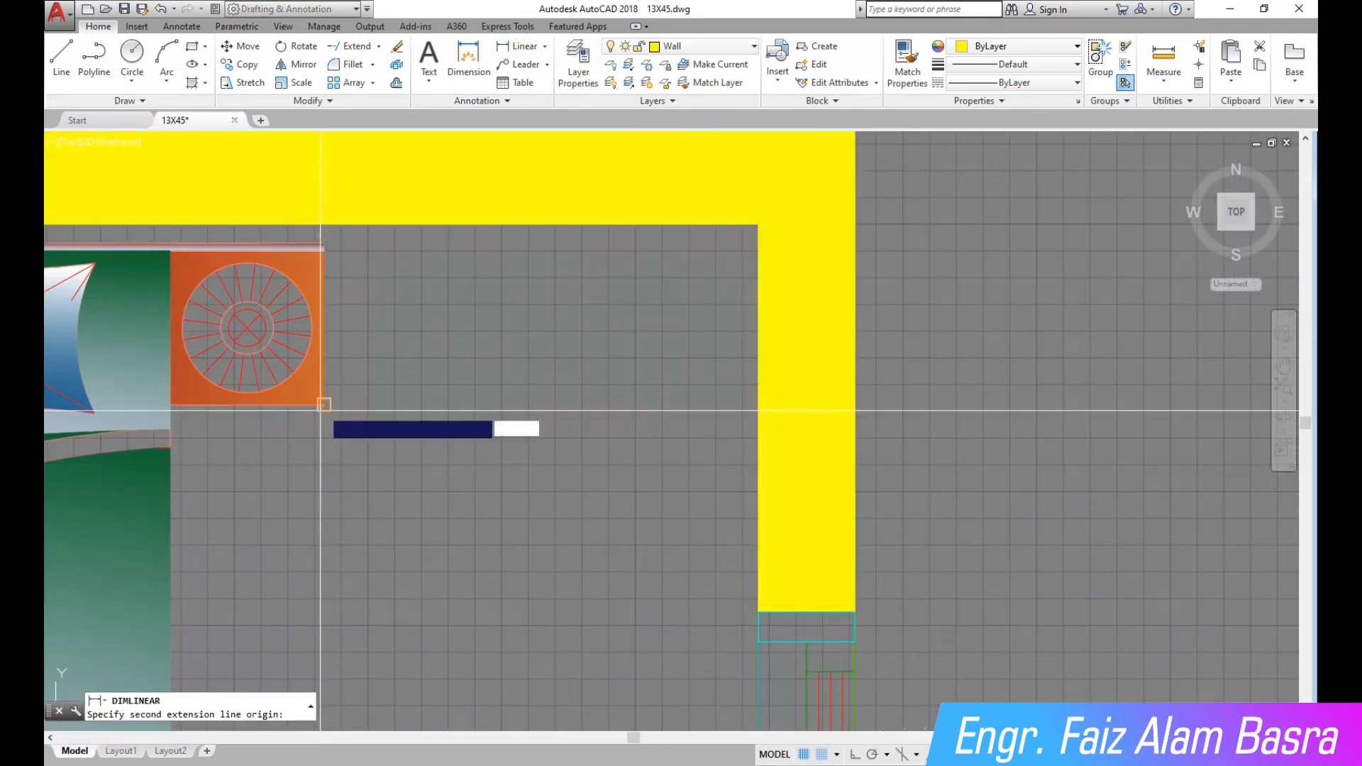
{"action": "left_click", "coordinate": [757, 395]}
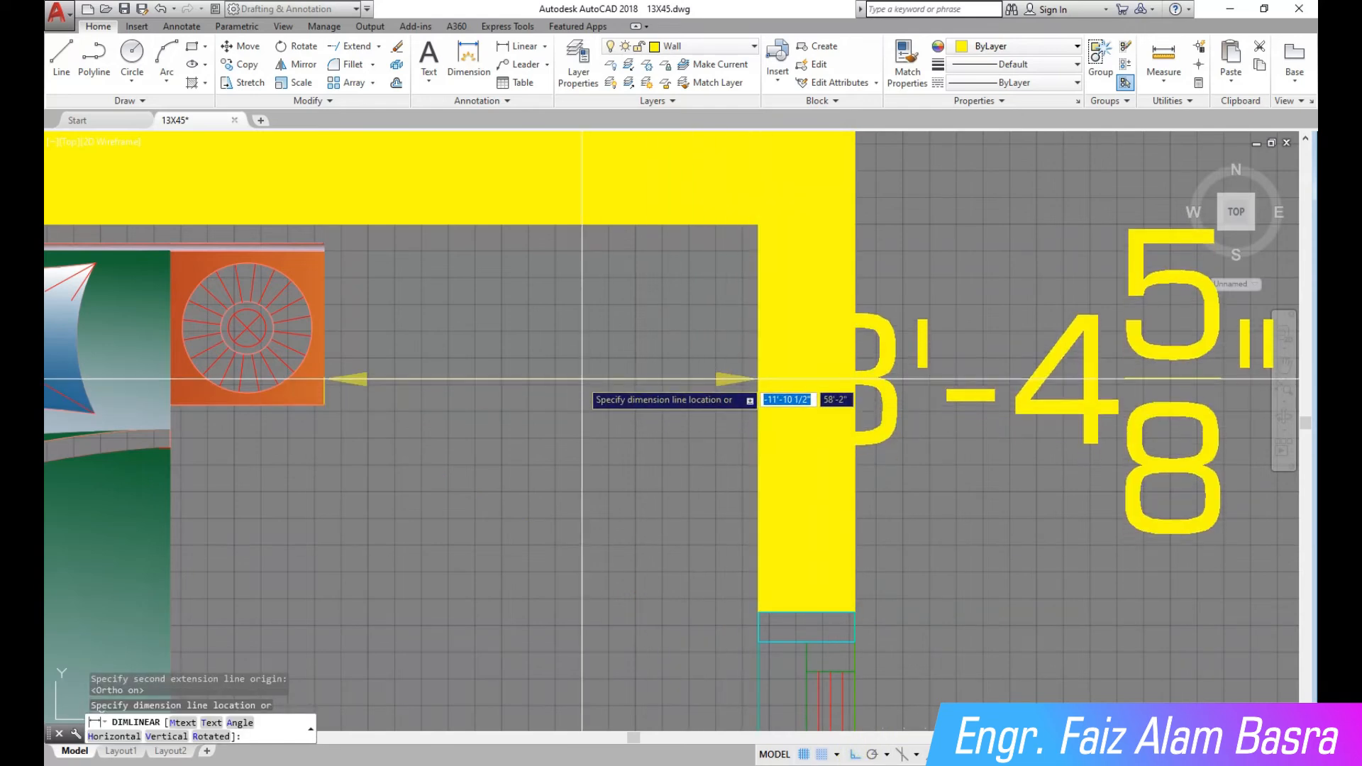
{"action": "key", "text": "Escape"}
{"action": "scroll", "coordinate": [582, 380], "scroll_direction": "down", "scroll_amount": 8}
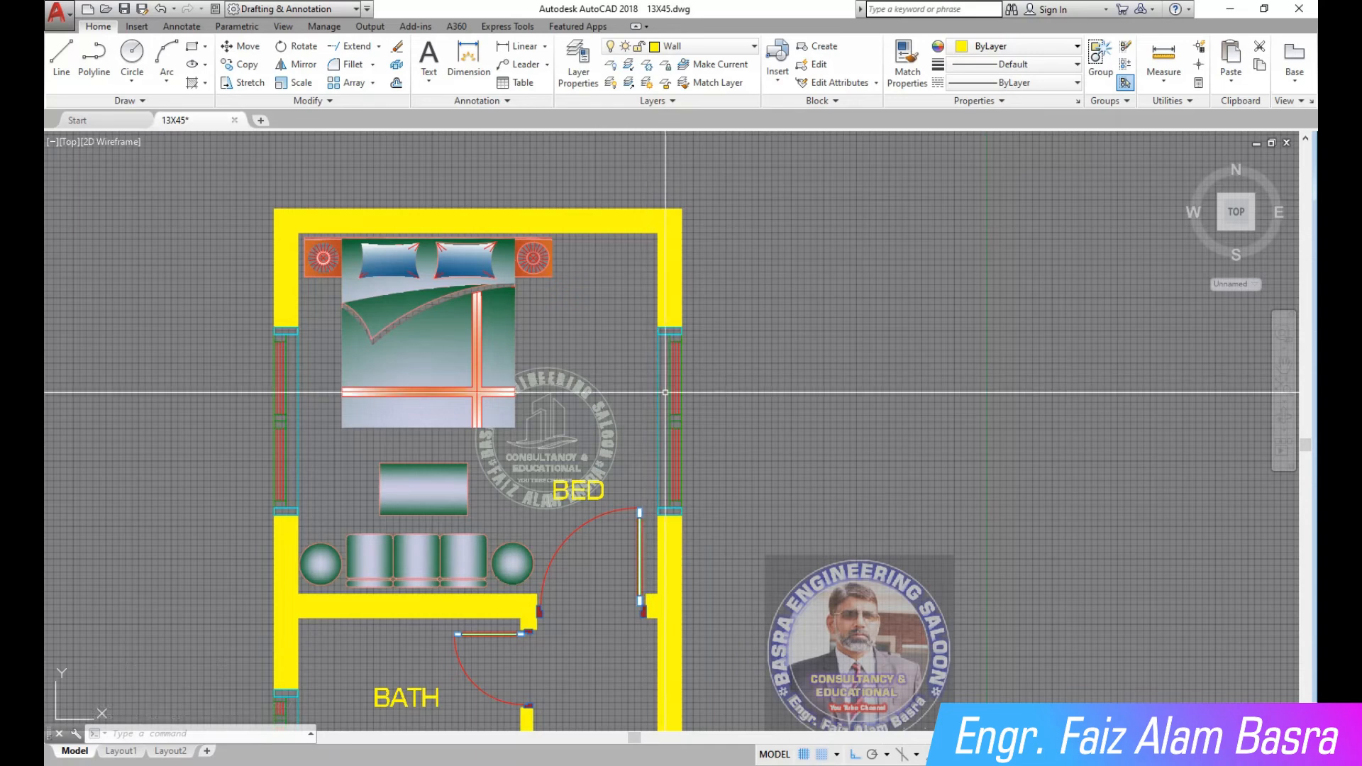
Erase the window in the bedroom side wall on the bedroom door's side.
{"action": "scroll", "coordinate": [663, 389], "scroll_direction": "up", "scroll_amount": 2}
{"action": "scroll", "coordinate": [630, 338], "scroll_direction": "down", "scroll_amount": 2}
{"action": "left_click", "coordinate": [635, 299]}
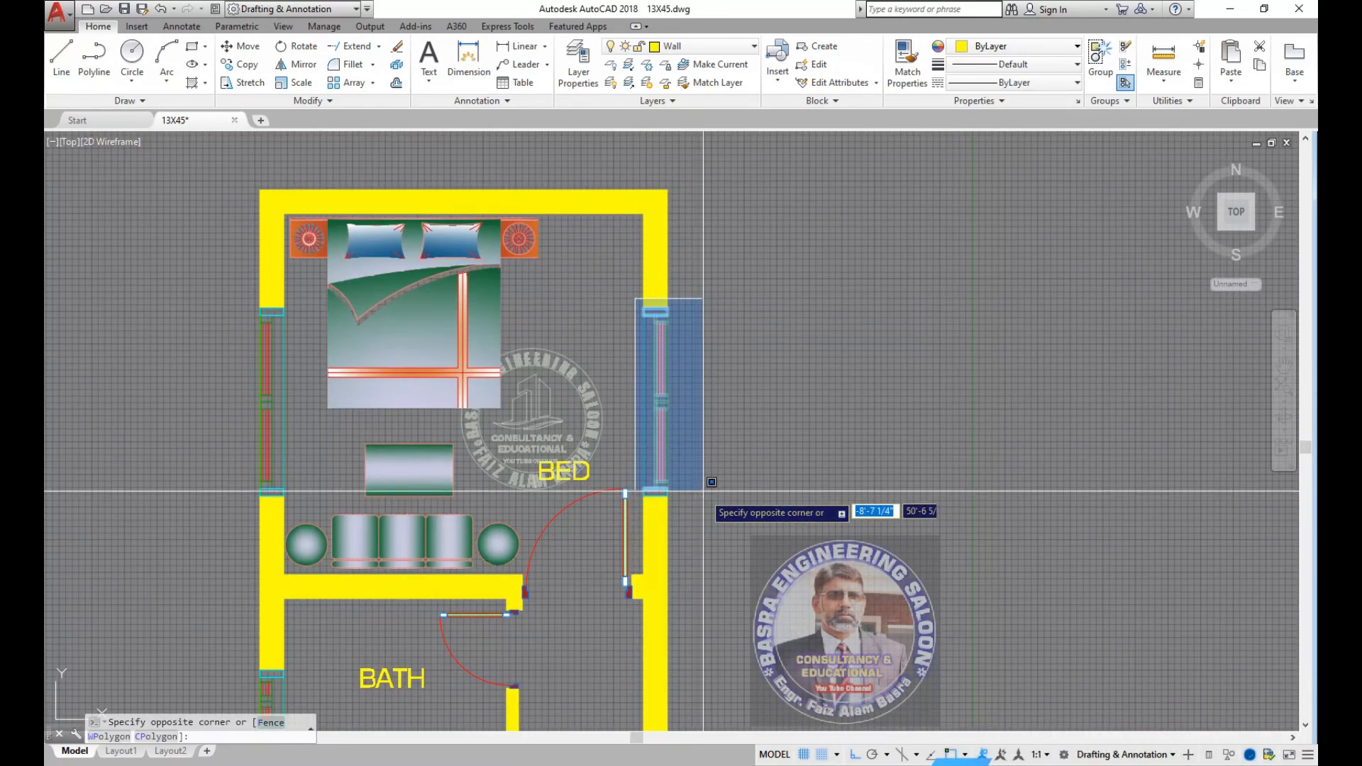
{"action": "left_click", "coordinate": [716, 496]}
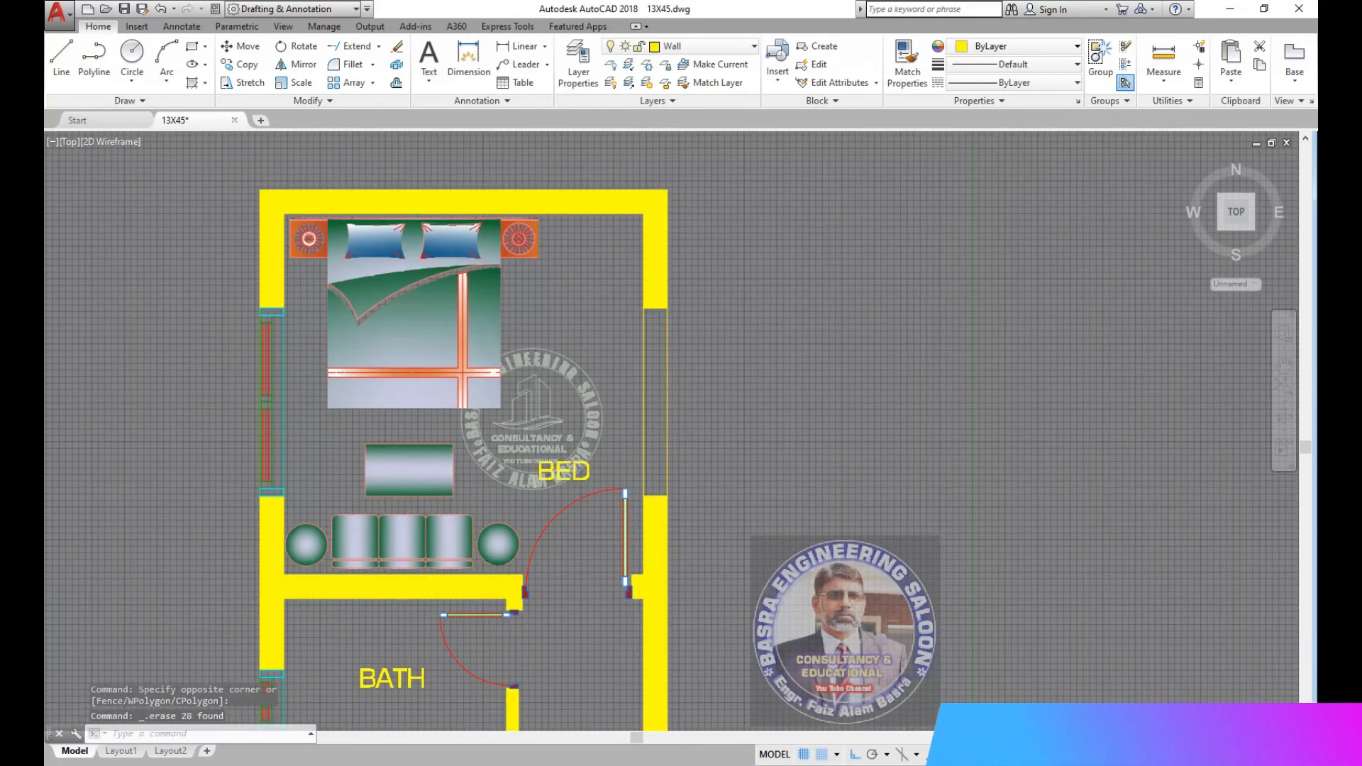
{"action": "scroll", "coordinate": [693, 358], "scroll_direction": "up", "scroll_amount": 4}
{"action": "type", "text": "l"}
{"action": "key", "text": "Return"}
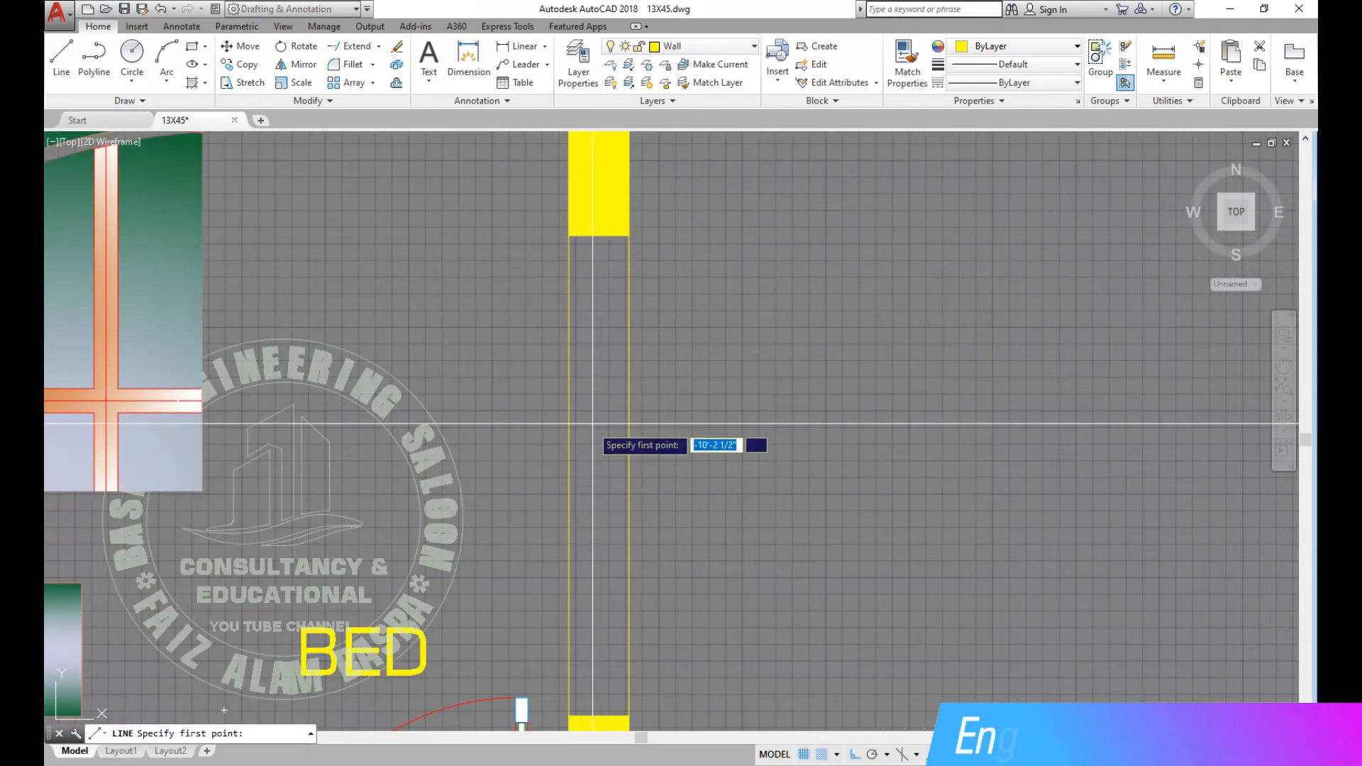
{"action": "key", "text": "Escape"}
Stretch the upper wall hatch's lower edge down to the lower wall piece to close the erased window's opening.
{"action": "left_click", "coordinate": [613, 284]}
{"action": "left_click", "coordinate": [597, 221]}
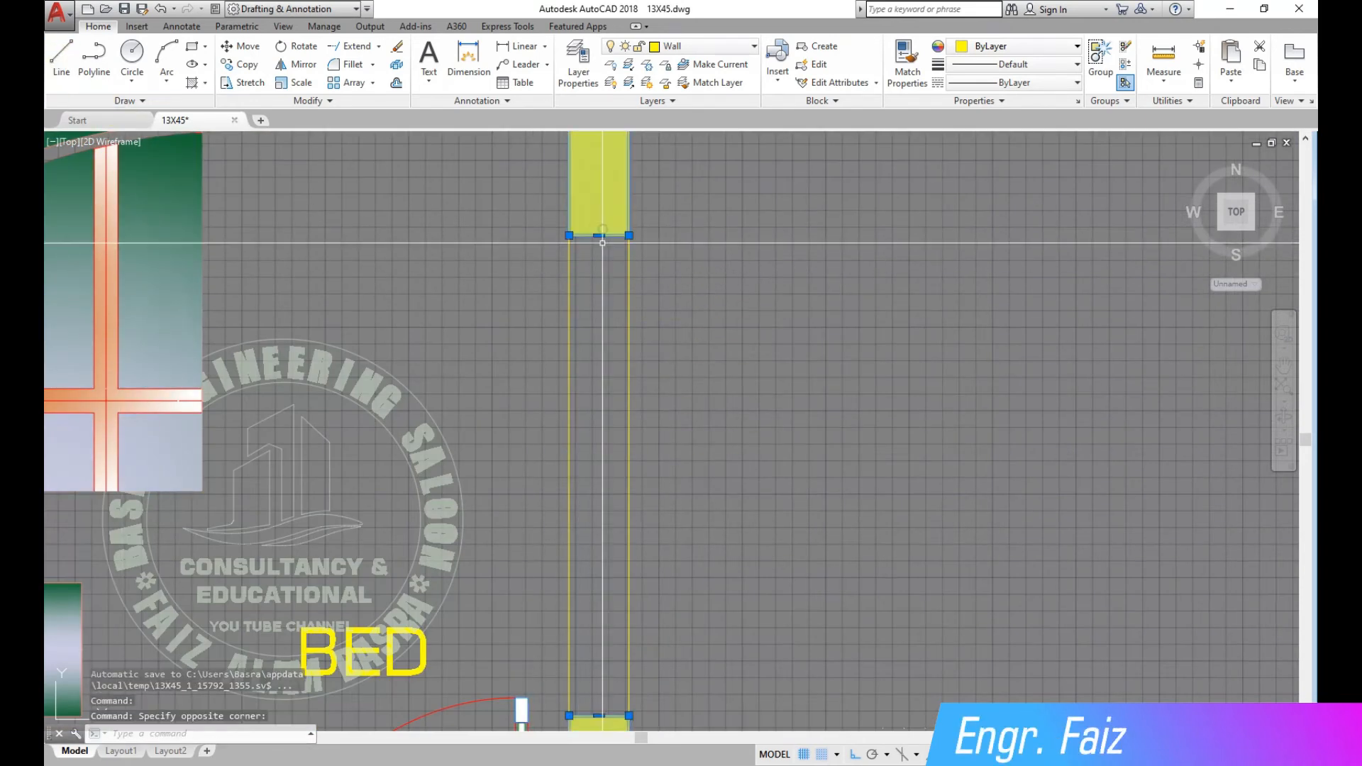
{"action": "left_click", "coordinate": [599, 237]}
{"action": "left_click", "coordinate": [600, 716]}
{"action": "key", "text": "Escape"}
{"action": "scroll", "coordinate": [503, 357], "scroll_direction": "down", "scroll_amount": 5}
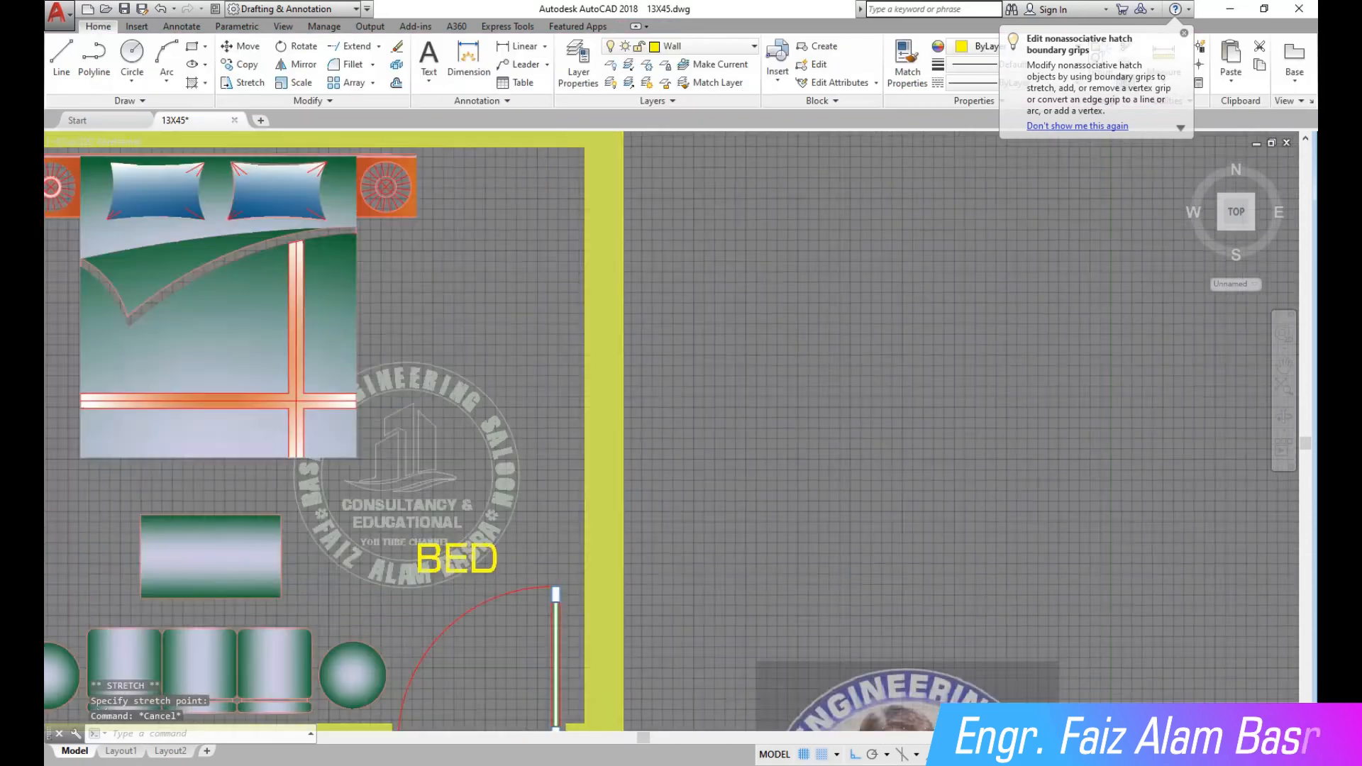
Draw a horizontal line about 3' long across the closed side wall, level with the area above the bedroom door.
{"action": "scroll", "coordinate": [511, 284], "scroll_direction": "up", "scroll_amount": 3}
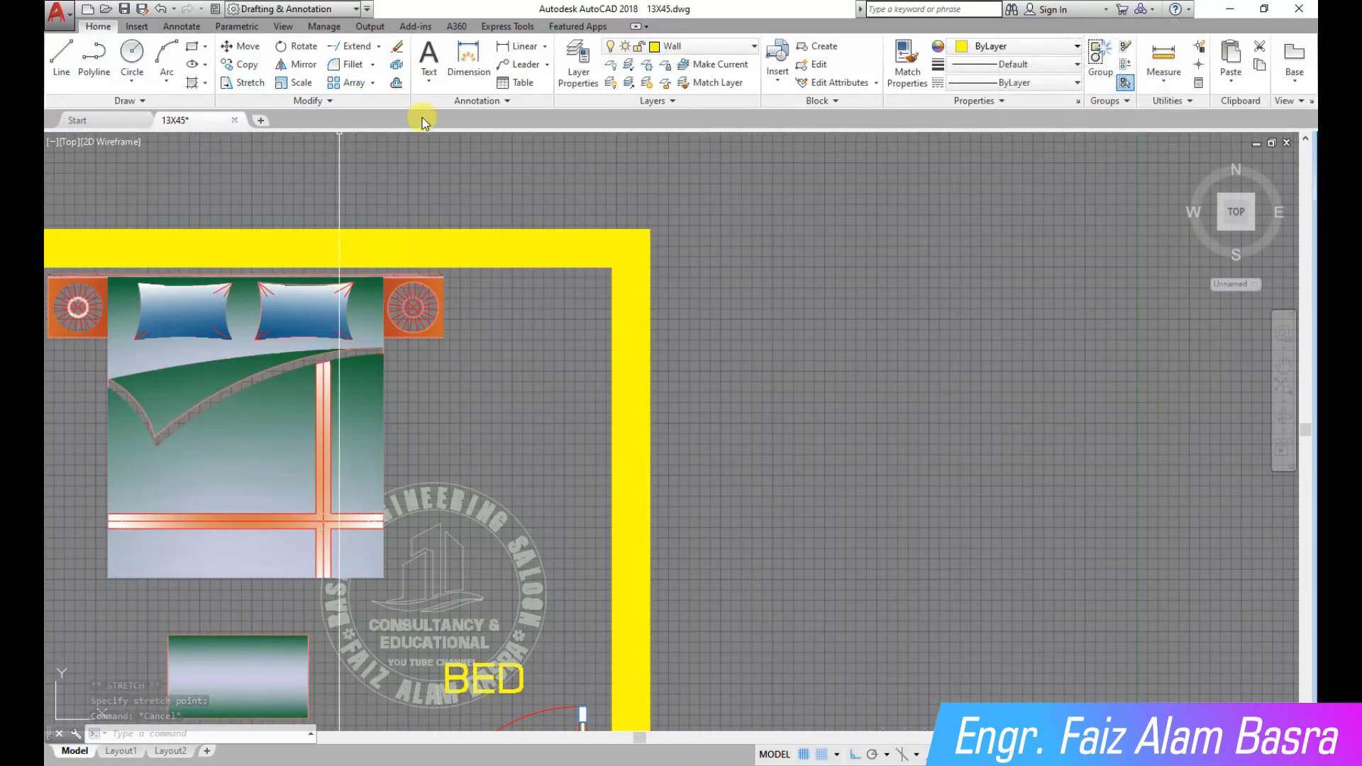
{"action": "left_click", "coordinate": [60, 64]}
{"action": "scroll", "coordinate": [578, 295], "scroll_direction": "down", "scroll_amount": 2}
{"action": "scroll", "coordinate": [584, 516], "scroll_direction": "up", "scroll_amount": 4}
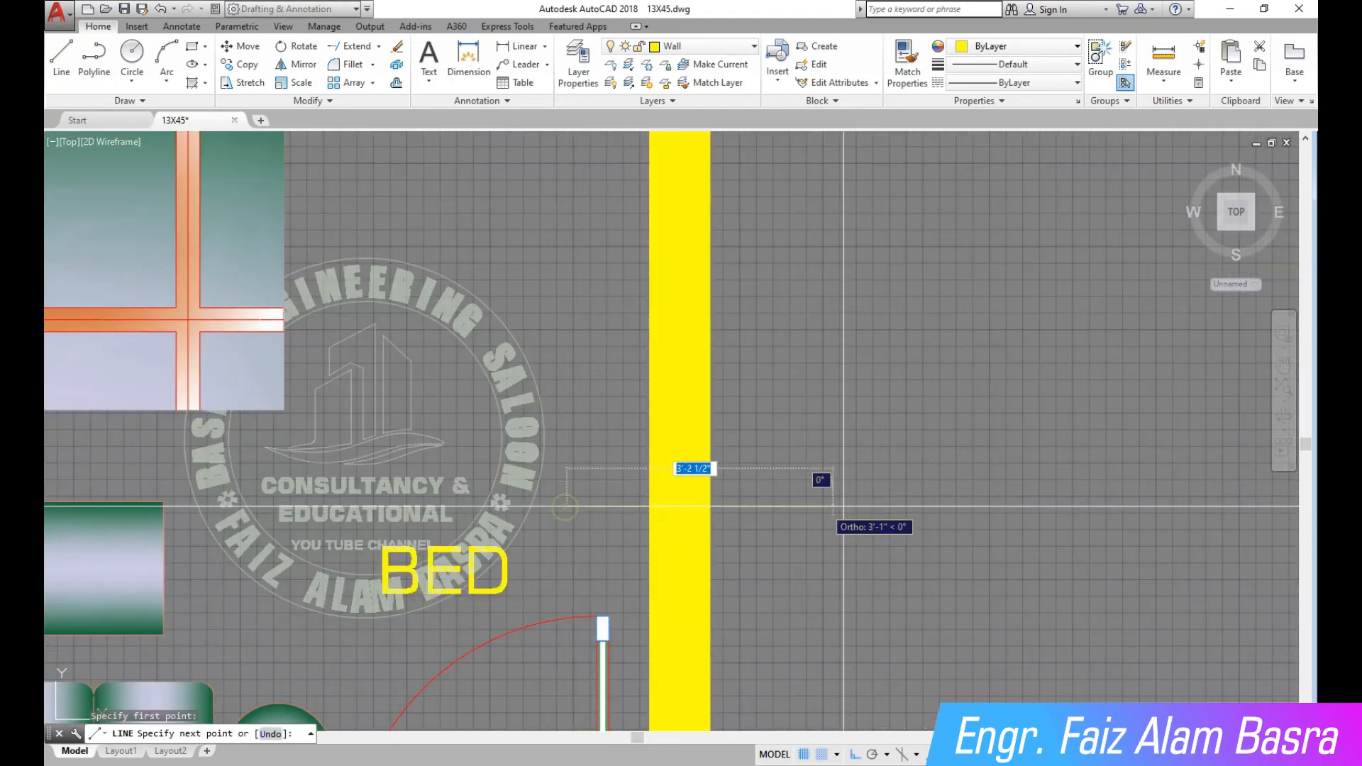
{"action": "key", "text": "Escape"}
{"action": "scroll", "coordinate": [602, 314], "scroll_direction": "down", "scroll_amount": 4}
{"action": "scroll", "coordinate": [497, 346], "scroll_direction": "up", "scroll_amount": 2}
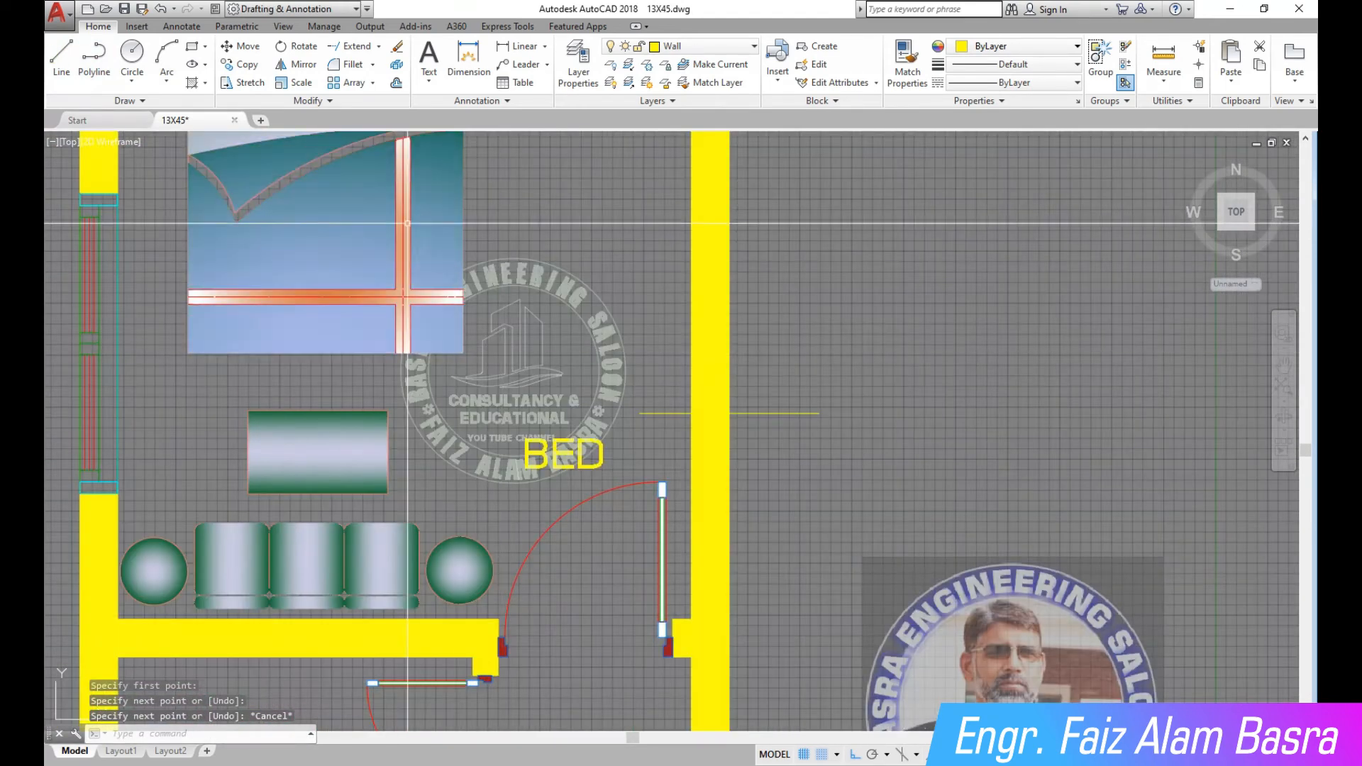
Turn Ortho off and move the watermark logo diagonally down from the BED label toward the coffee table.
{"action": "left_click", "coordinate": [252, 49]}
{"action": "left_click", "coordinate": [550, 477]}
{"action": "right_click", "coordinate": [1086, 406]}
{"action": "left_click", "coordinate": [1086, 406]}
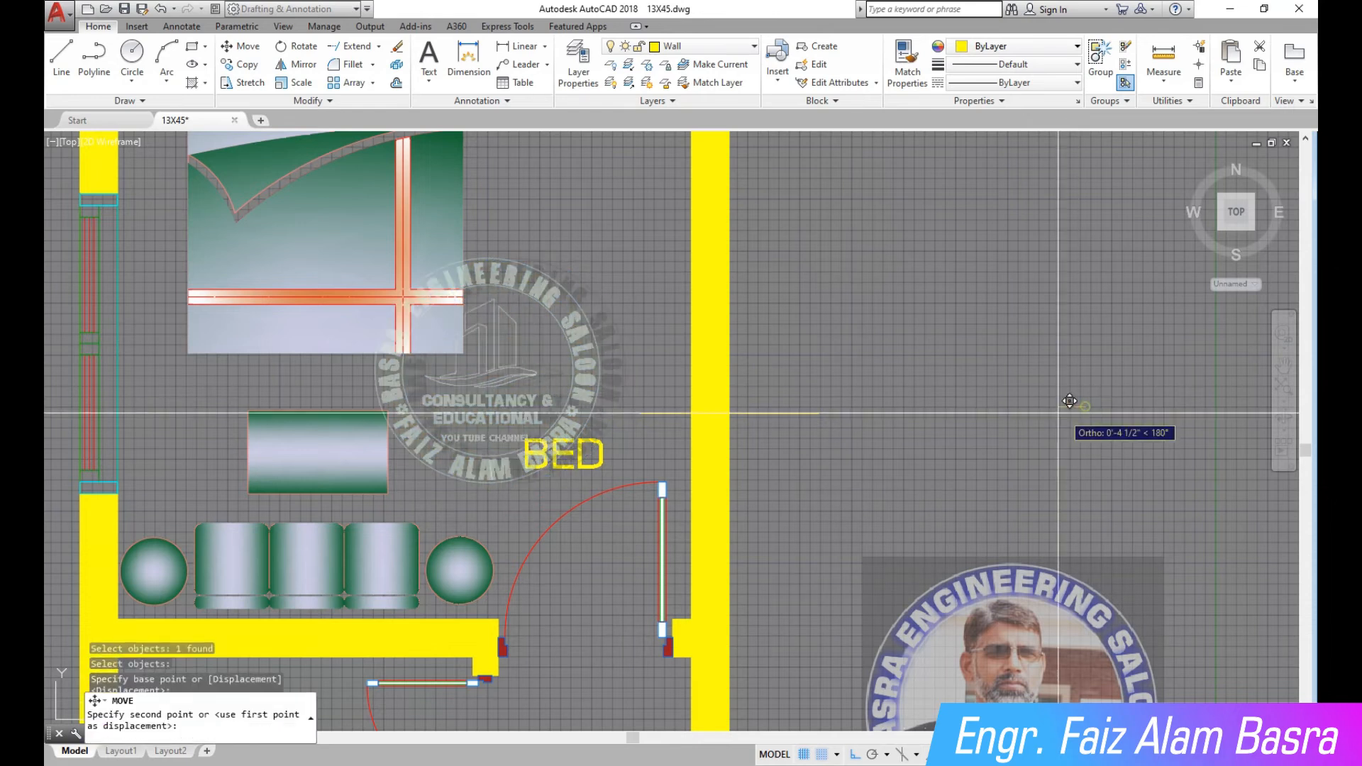
{"action": "key", "text": "F8"}
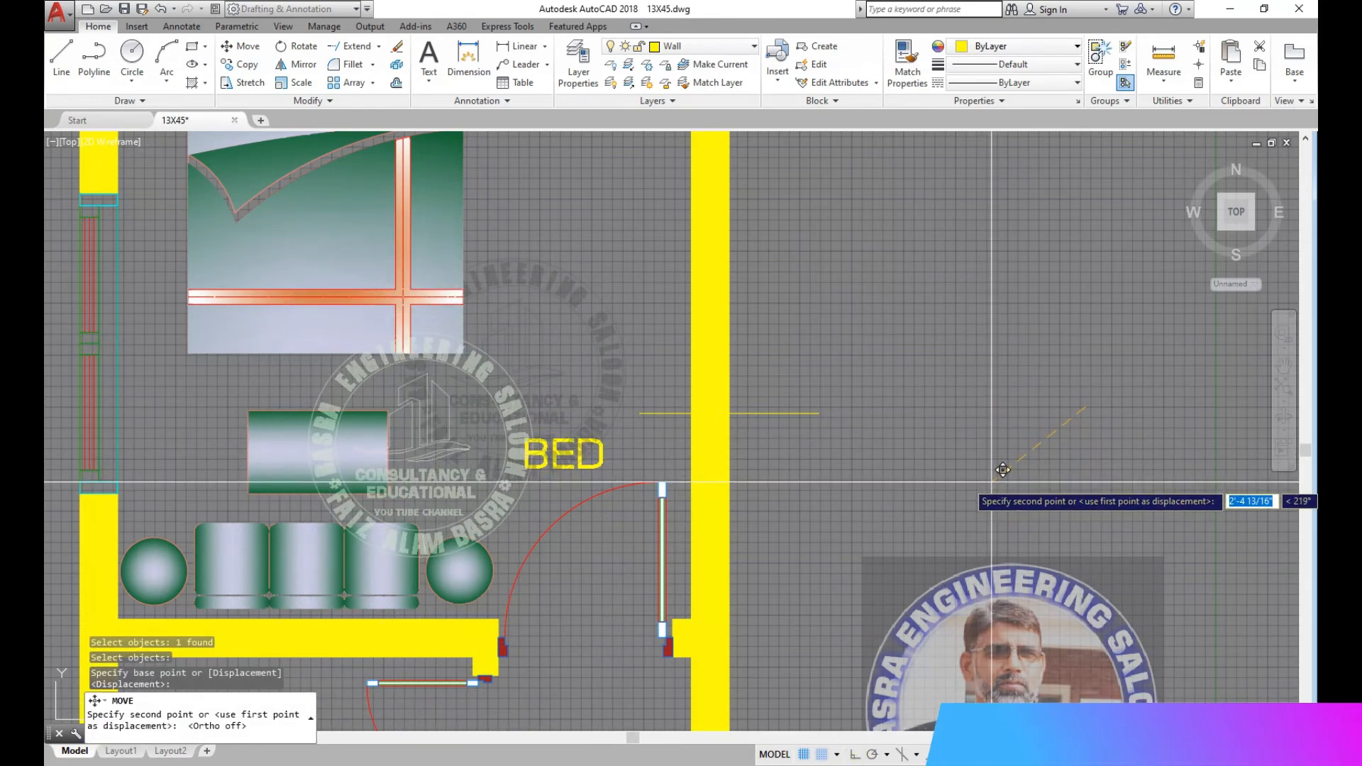
{"action": "left_click", "coordinate": [1025, 461]}
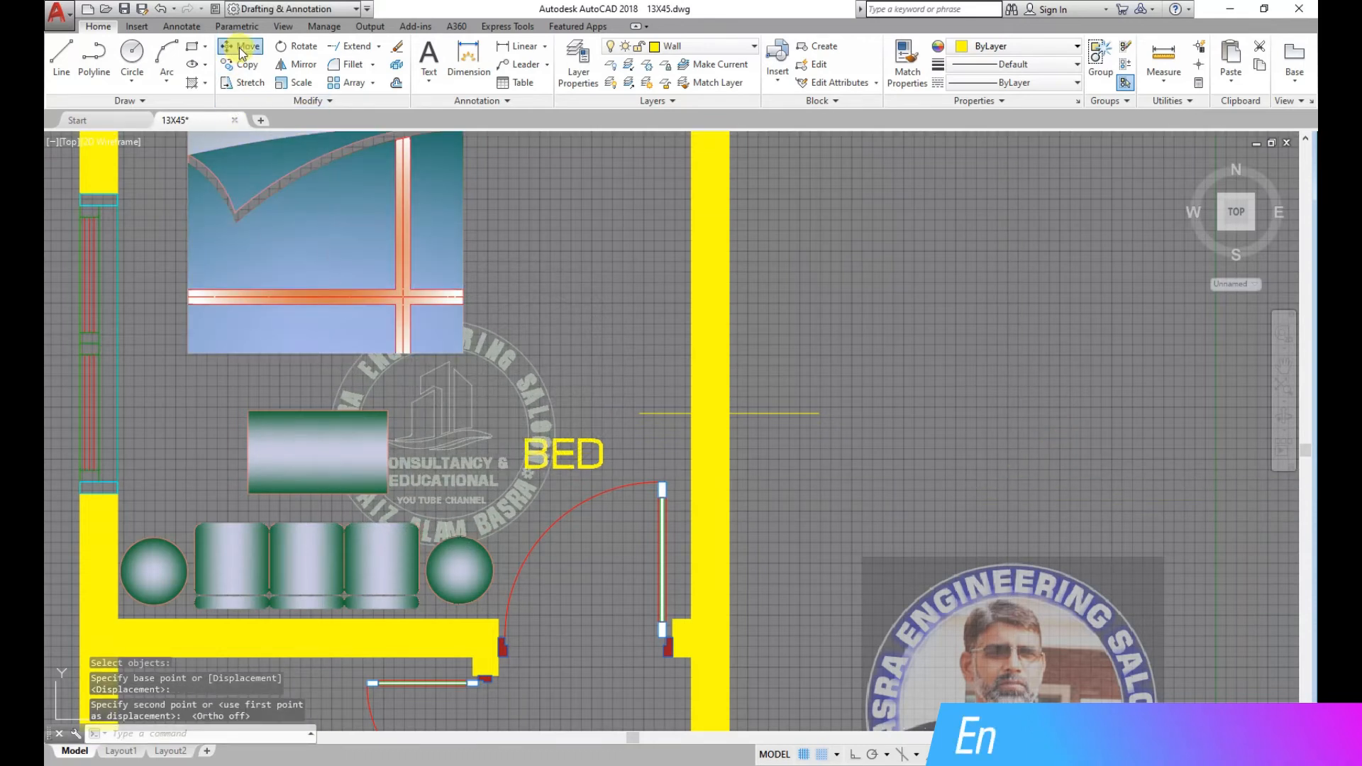
Move the BED label into the space between the foot of the bed and the coffee table.
{"action": "left_click", "coordinate": [240, 54]}
{"action": "left_click", "coordinate": [574, 457]}
{"action": "key", "text": "Return"}
{"action": "left_click", "coordinate": [586, 455]}
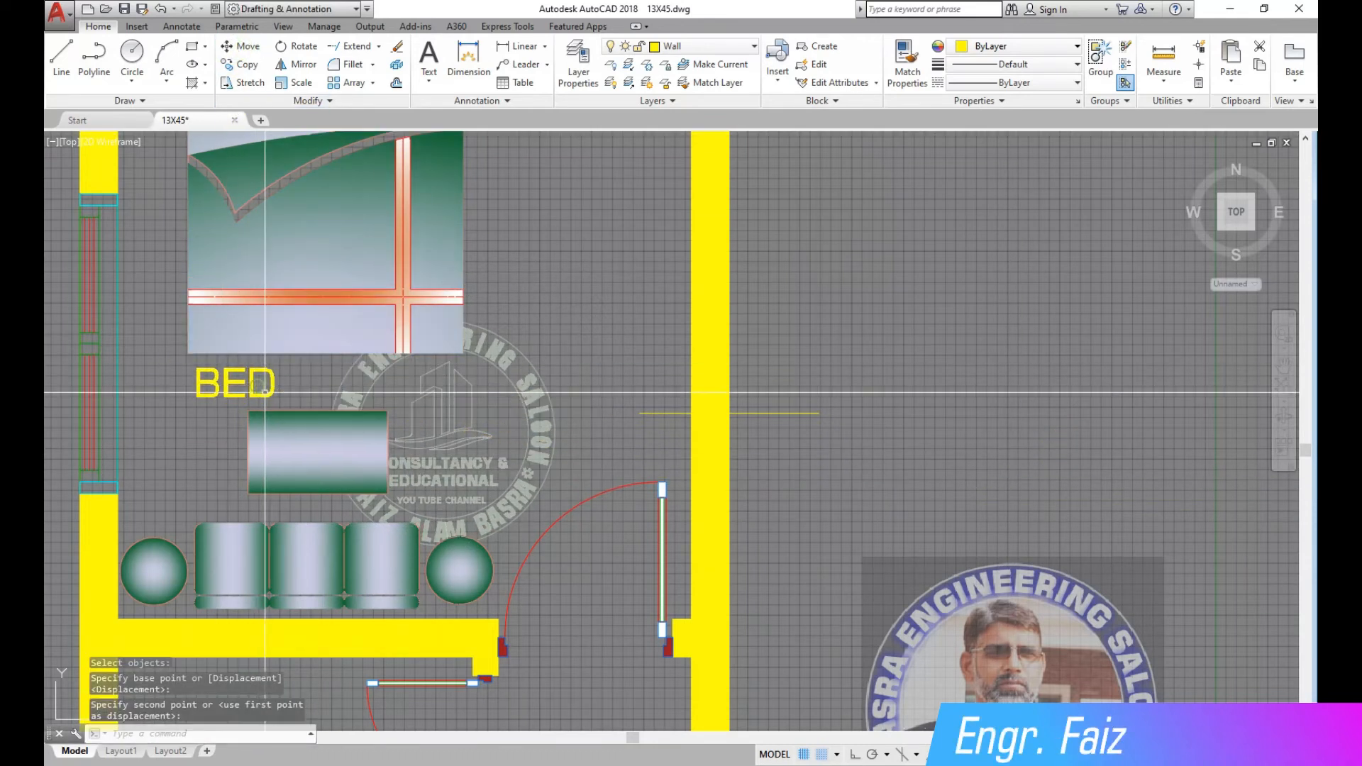
{"action": "scroll", "coordinate": [354, 421], "scroll_direction": "down", "scroll_amount": 2}
{"action": "scroll", "coordinate": [604, 275], "scroll_direction": "up", "scroll_amount": 2}
{"action": "scroll", "coordinate": [518, 362], "scroll_direction": "down", "scroll_amount": 2}
{"action": "scroll", "coordinate": [511, 221], "scroll_direction": "up", "scroll_amount": 2}
Try to offset the inner edge of the bedroom's upper wall by 6'.
{"action": "left_click", "coordinate": [395, 86]}
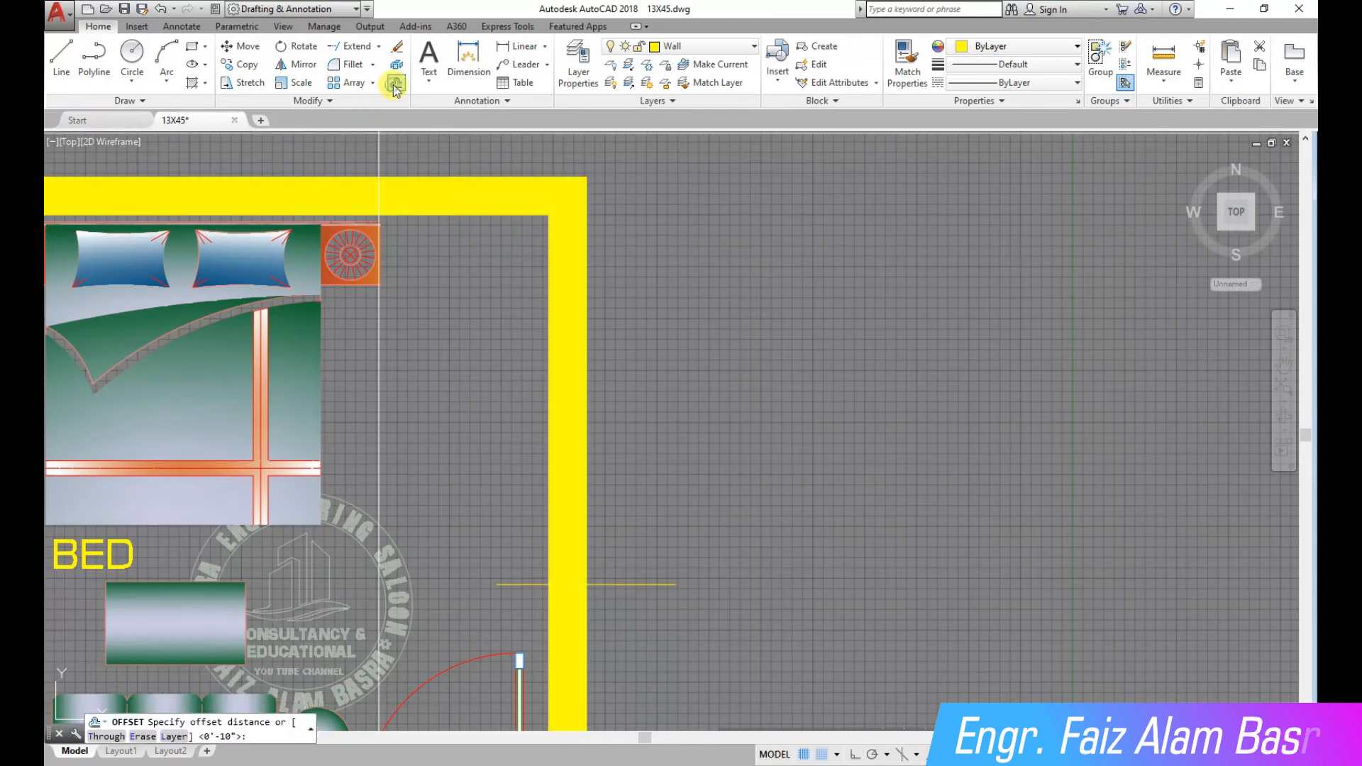
{"action": "key", "text": "Return"}
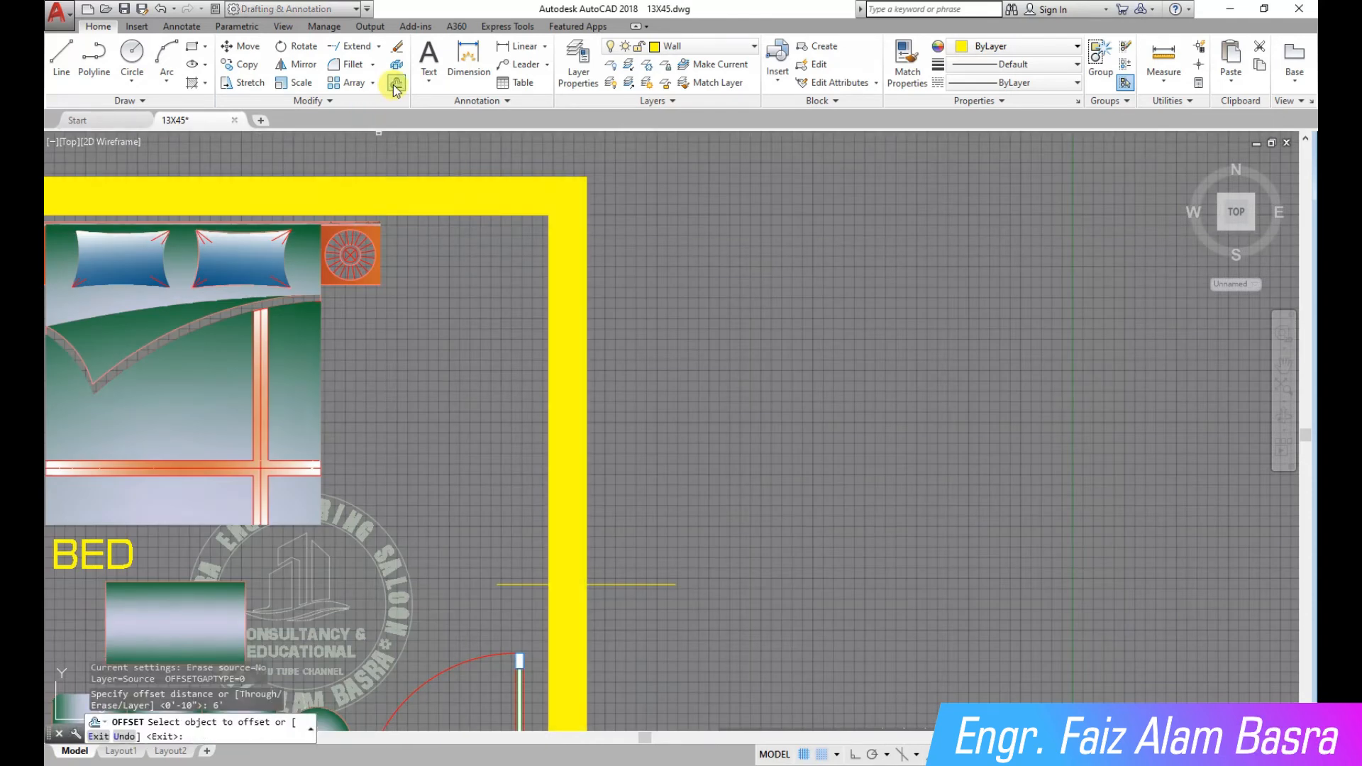
{"action": "left_click", "coordinate": [521, 215]}
{"action": "right_click", "coordinate": [499, 244]}
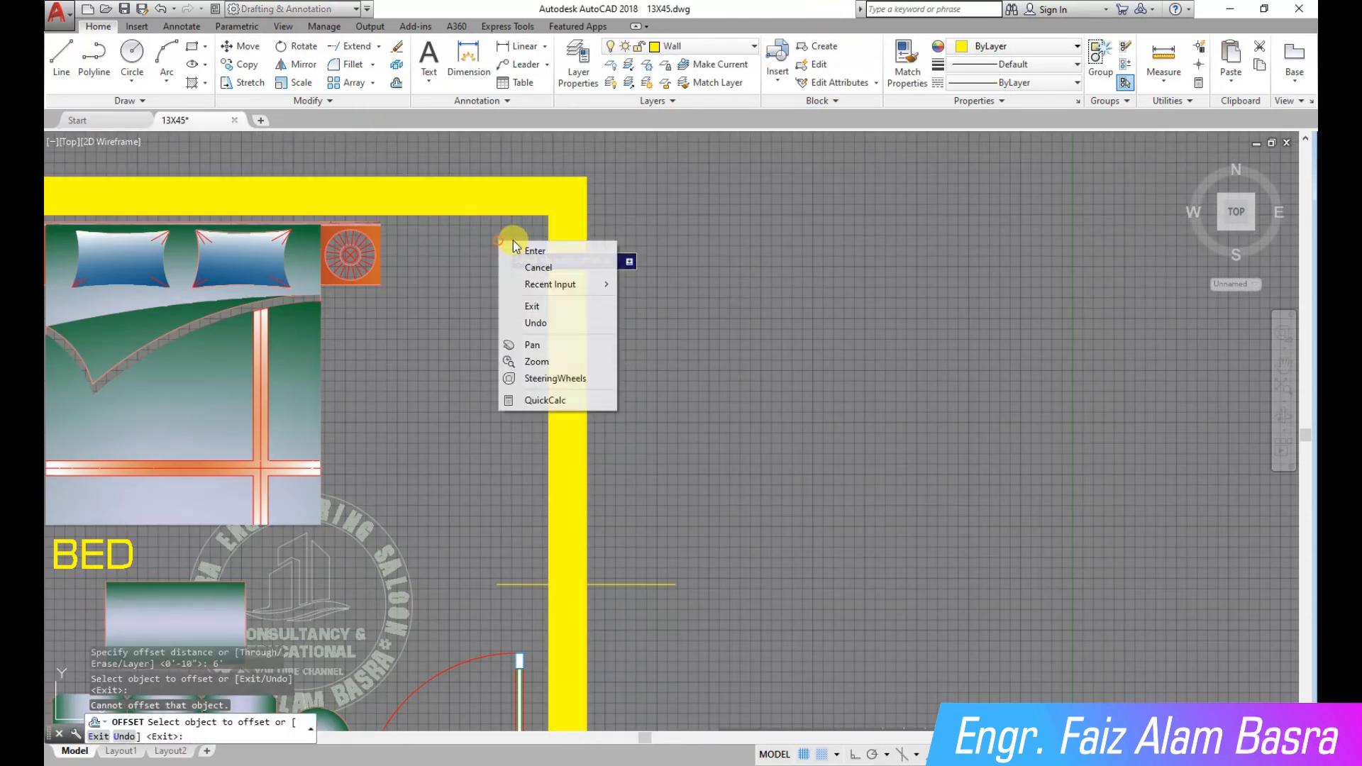
{"action": "left_click", "coordinate": [514, 252]}
{"action": "scroll", "coordinate": [526, 206], "scroll_direction": "up", "scroll_amount": 6}
{"action": "left_click", "coordinate": [395, 82]}
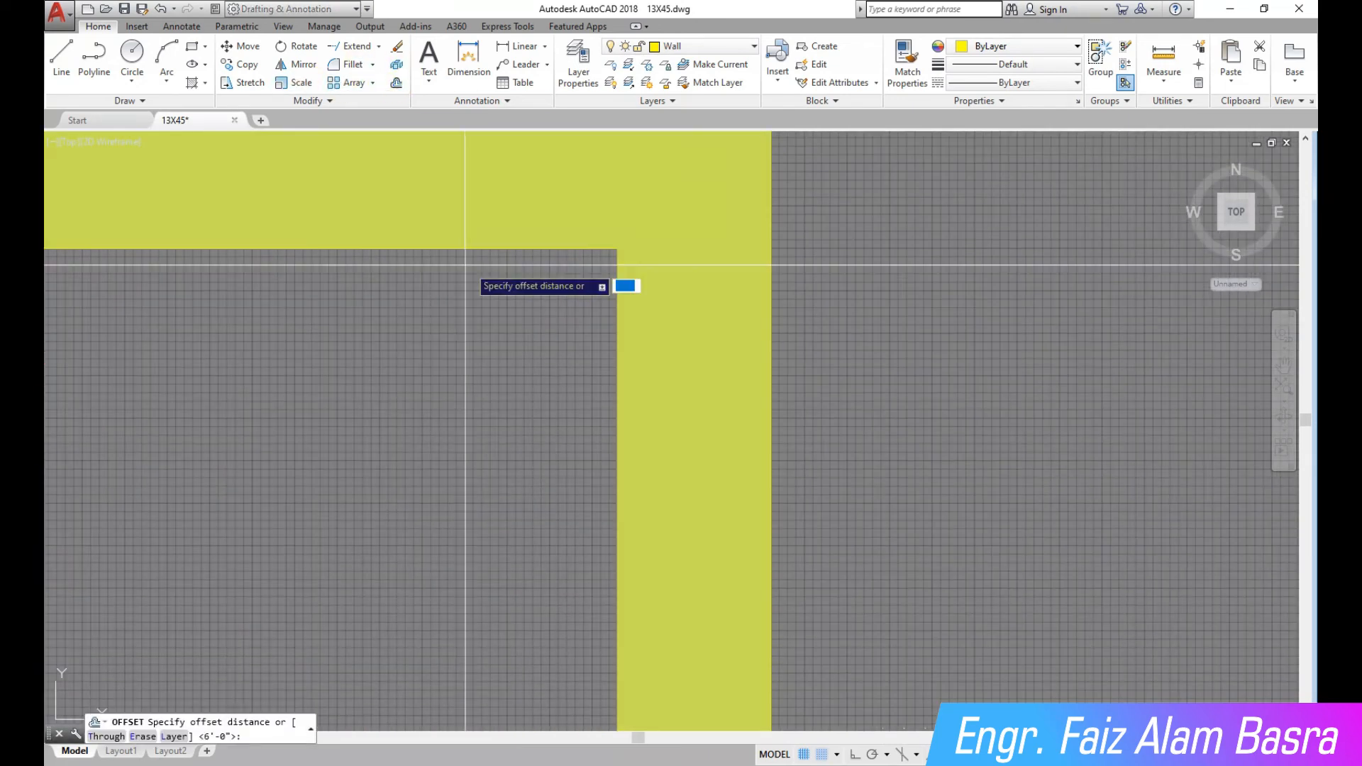
{"action": "scroll", "coordinate": [571, 256], "scroll_direction": "up", "scroll_amount": 4}
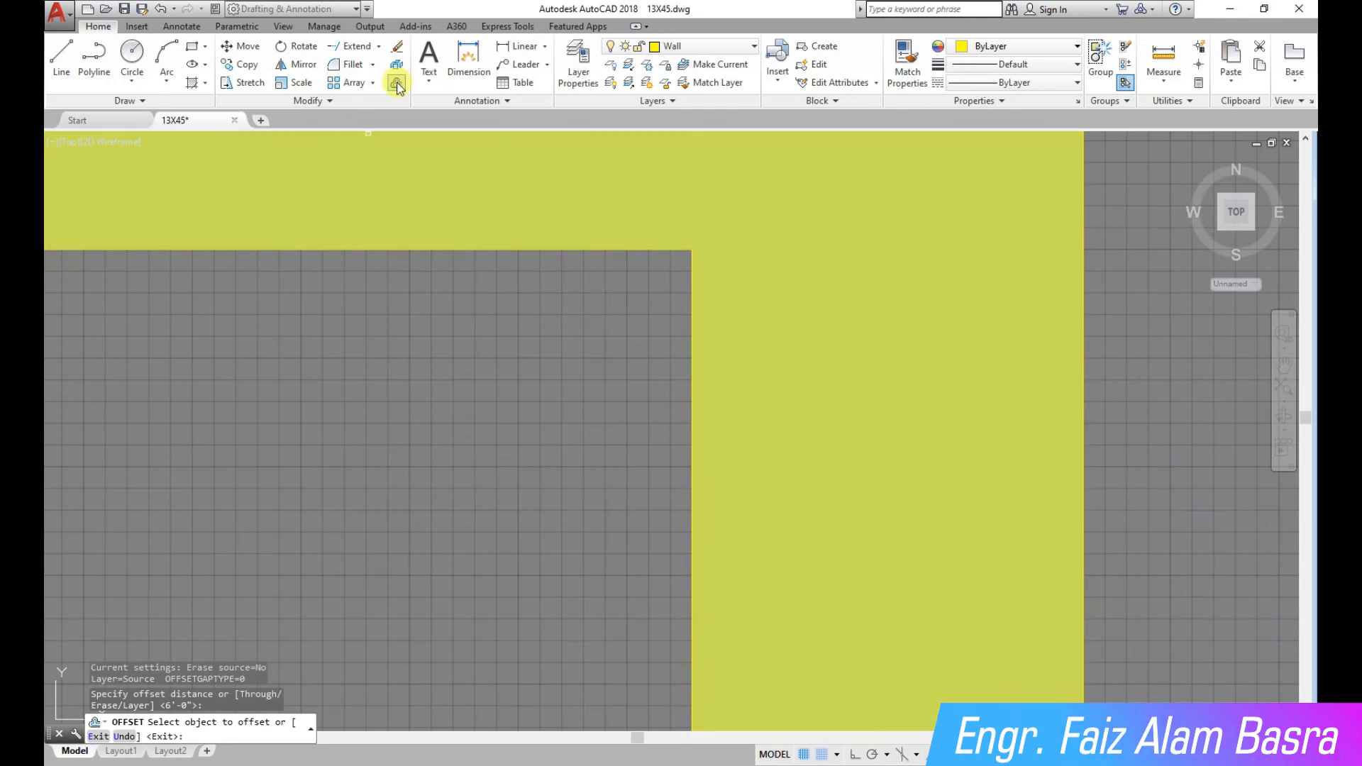
{"action": "left_click", "coordinate": [395, 82]}
{"action": "key", "text": "Return"}
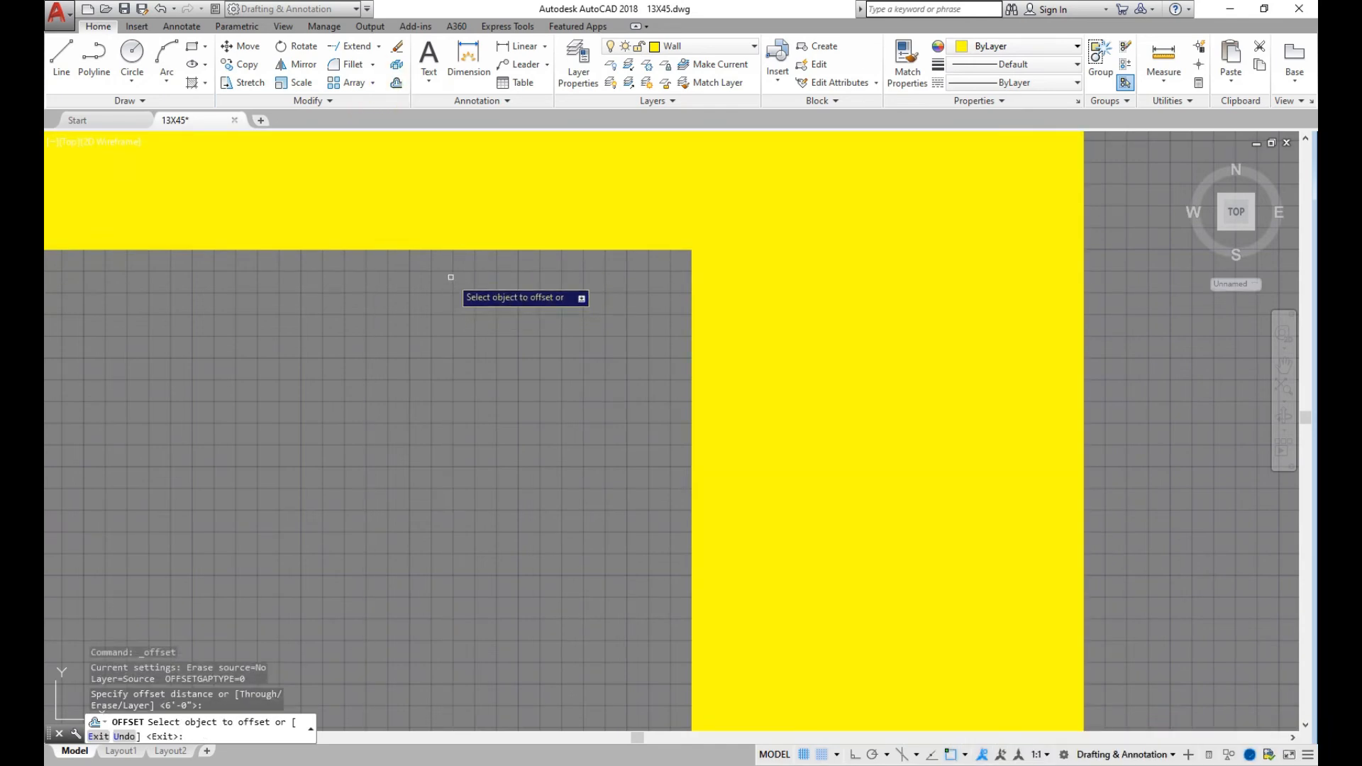
{"action": "scroll", "coordinate": [468, 241], "scroll_direction": "up", "scroll_amount": 5}
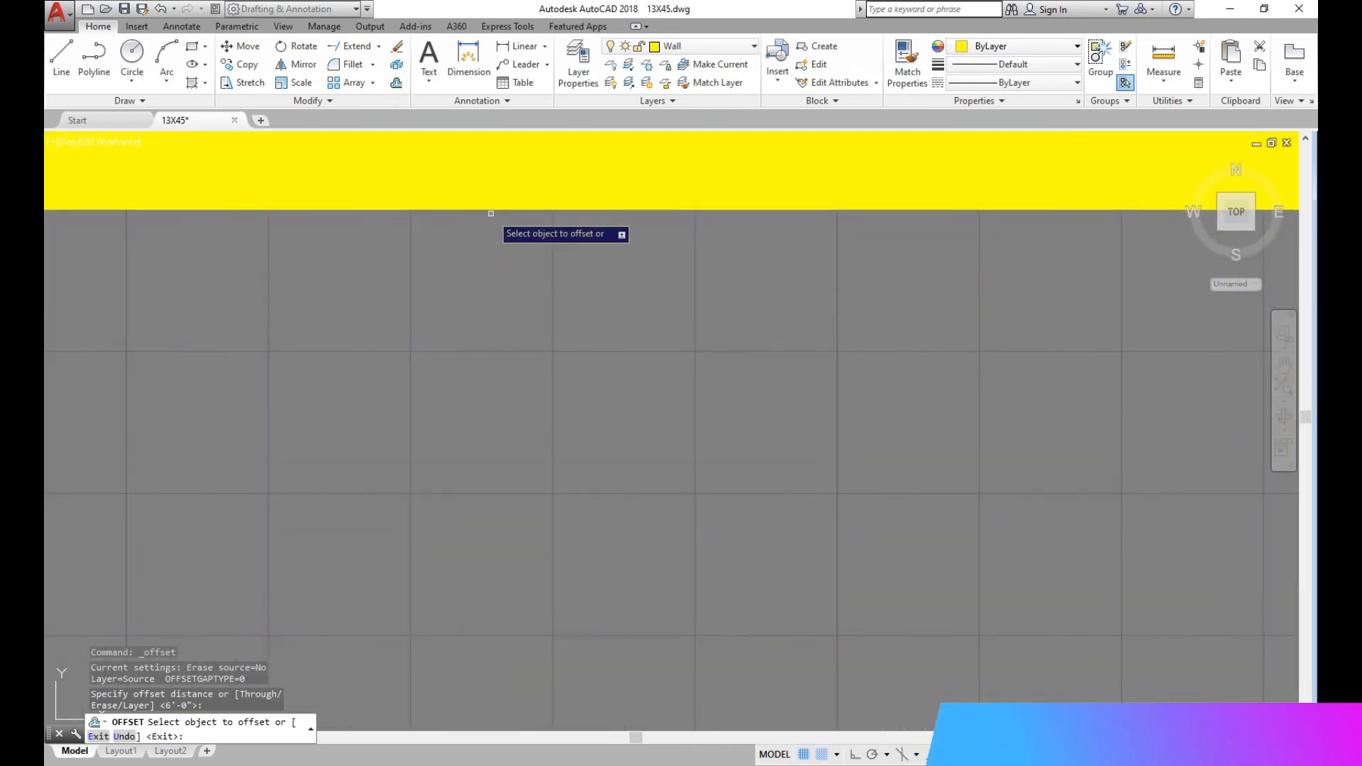
{"action": "left_click", "coordinate": [491, 219]}
{"action": "scroll", "coordinate": [475, 241], "scroll_direction": "down", "scroll_amount": 5}
{"action": "right_click", "coordinate": [529, 300]}
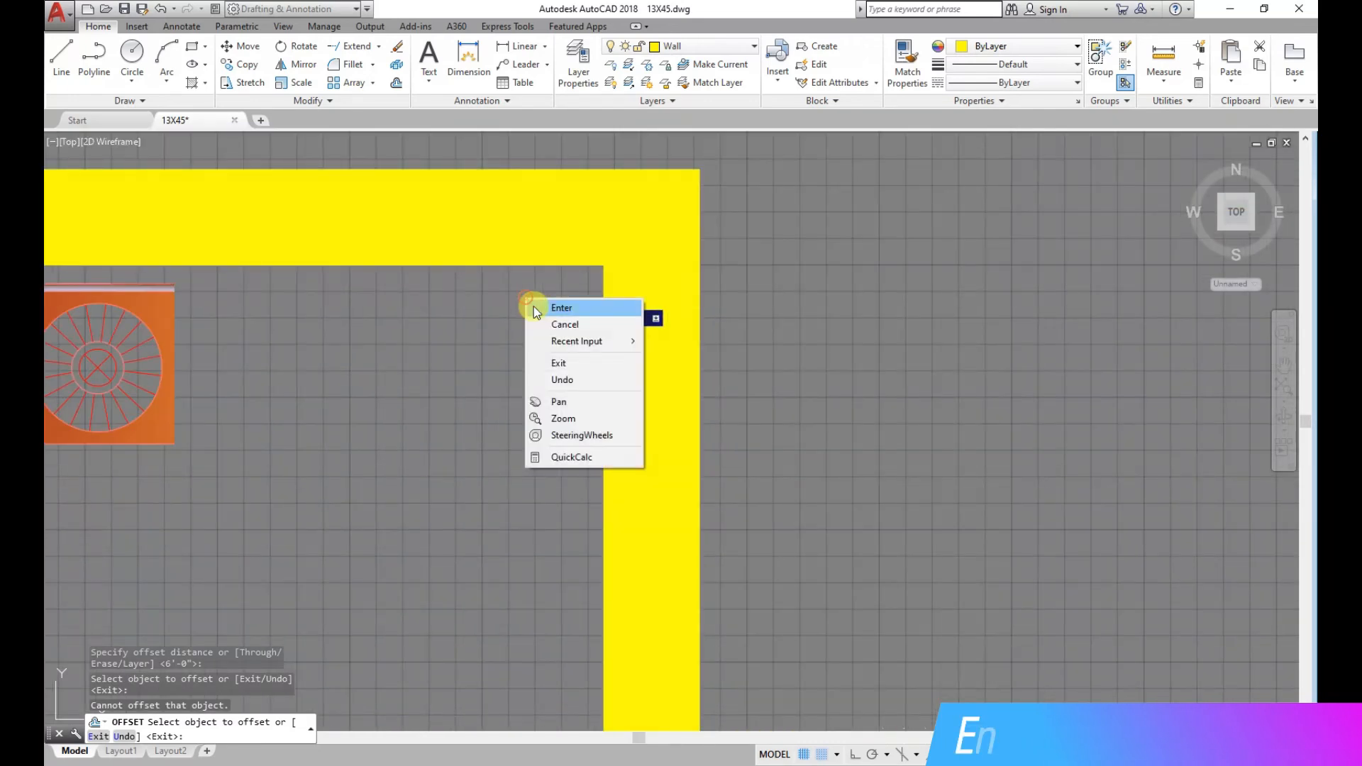
{"action": "left_click", "coordinate": [561, 305]}
Move the short horizontal line into the bedroom so it ends at the side wall's inner face.
{"action": "scroll", "coordinate": [537, 268], "scroll_direction": "down", "scroll_amount": 2}
{"action": "left_click", "coordinate": [254, 48]}
{"action": "left_click", "coordinate": [704, 644]}
{"action": "left_click", "coordinate": [666, 592]}
{"action": "right_click", "coordinate": [692, 595]}
{"action": "left_click", "coordinate": [697, 595]}
{"action": "left_click", "coordinate": [560, 552]}
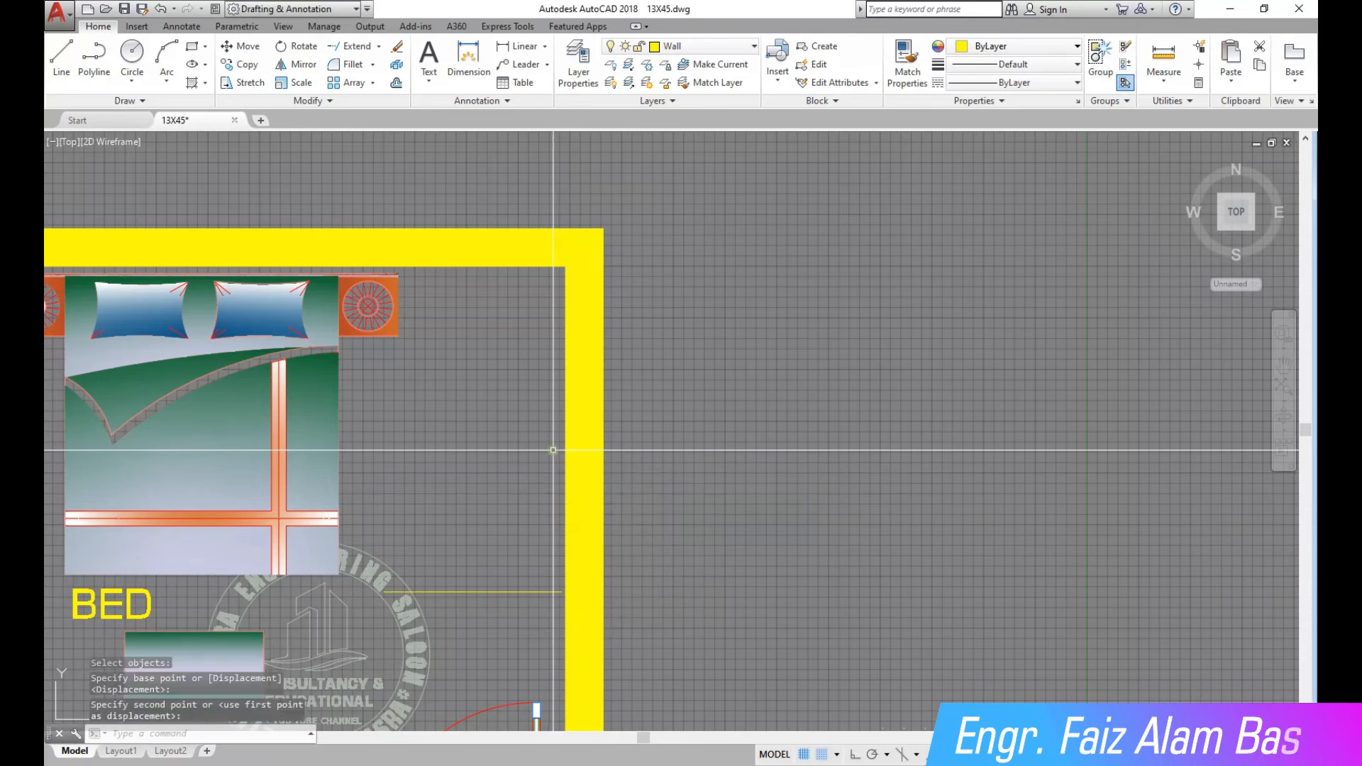
Move the short horizontal line slightly up along the side wall, toward the bed.
{"action": "scroll", "coordinate": [523, 603], "scroll_direction": "up", "scroll_amount": 2}
{"action": "left_click", "coordinate": [255, 52]}
{"action": "left_click", "coordinate": [547, 631]}
{"action": "left_click", "coordinate": [506, 549]}
{"action": "right_click", "coordinate": [506, 543]}
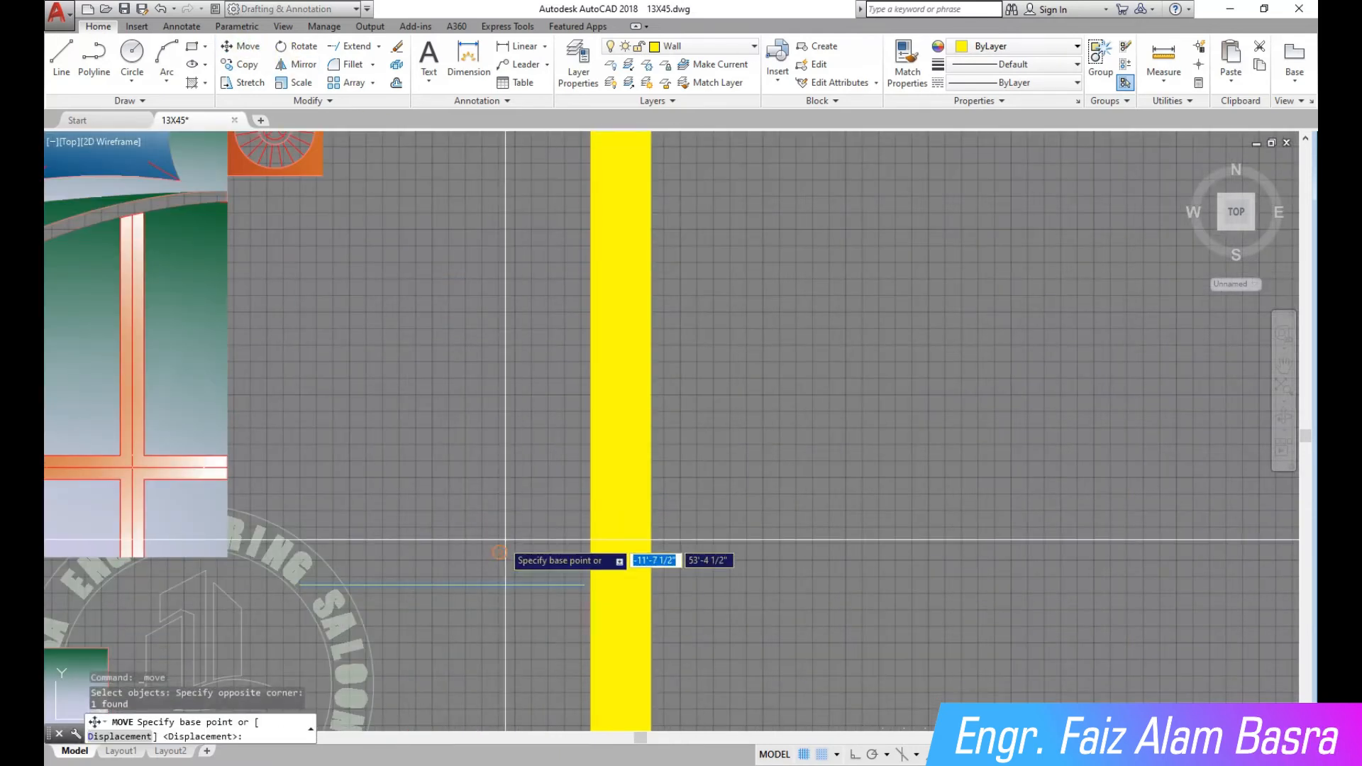
{"action": "left_click", "coordinate": [509, 511]}
{"action": "left_click", "coordinate": [515, 438]}
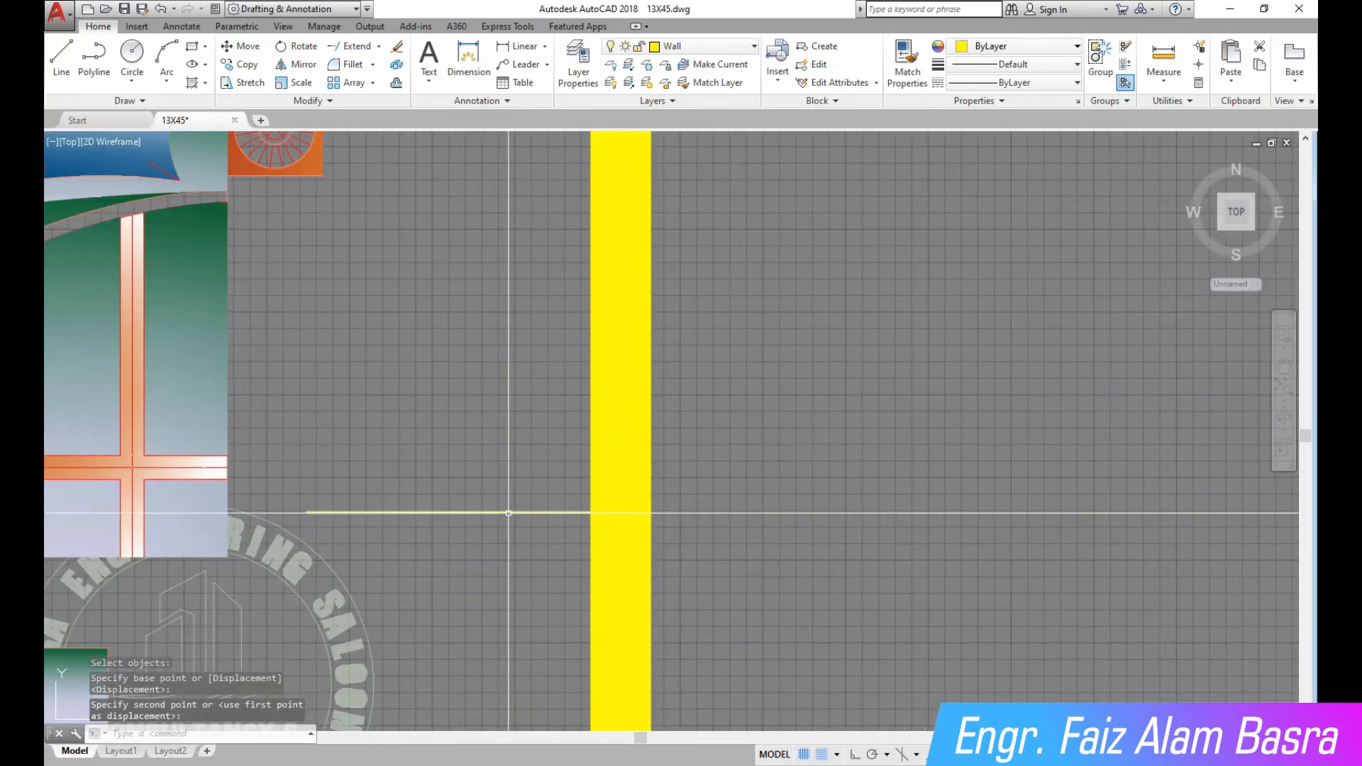
Try again to offset the upper wall's inner edge by 6' and select the wall hatch at the corner.
{"action": "scroll", "coordinate": [513, 460], "scroll_direction": "down", "scroll_amount": 2}
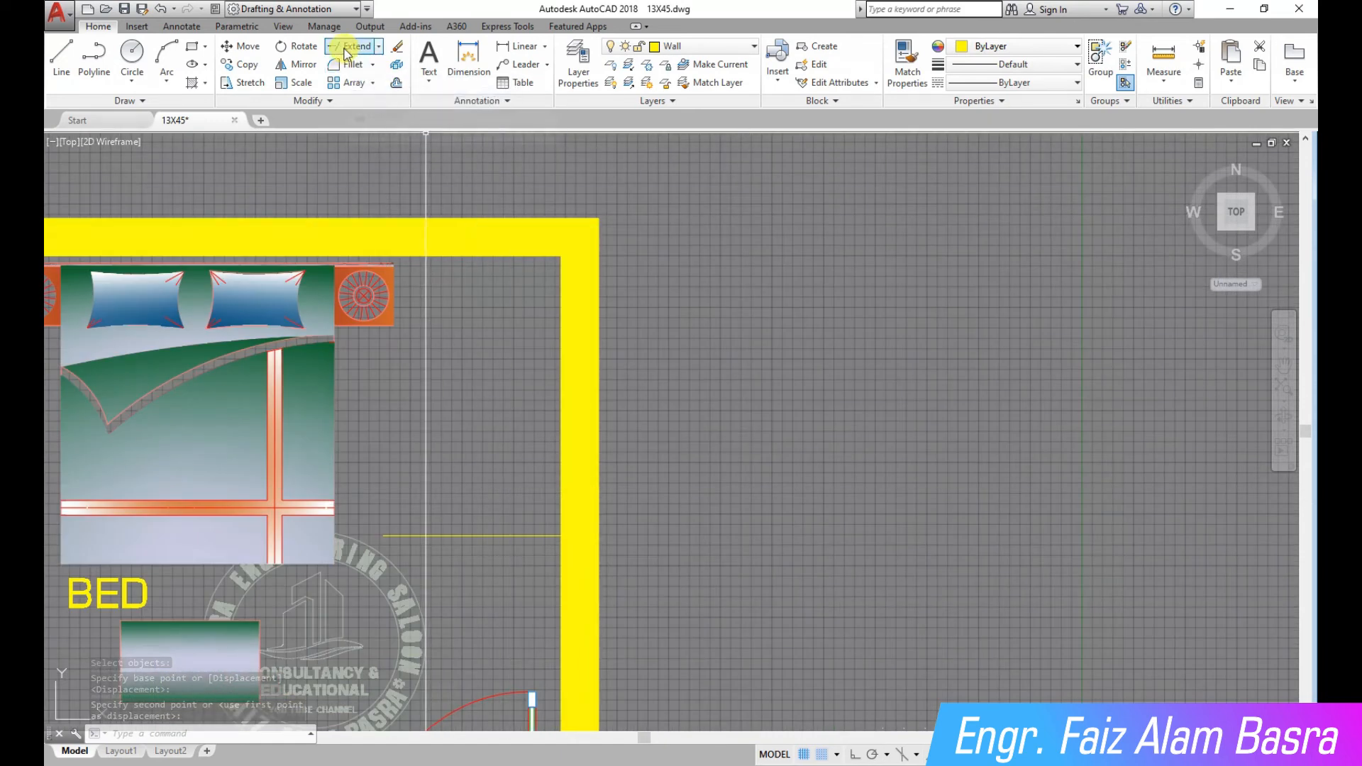
{"action": "left_click", "coordinate": [396, 82]}
{"action": "key", "text": "Return"}
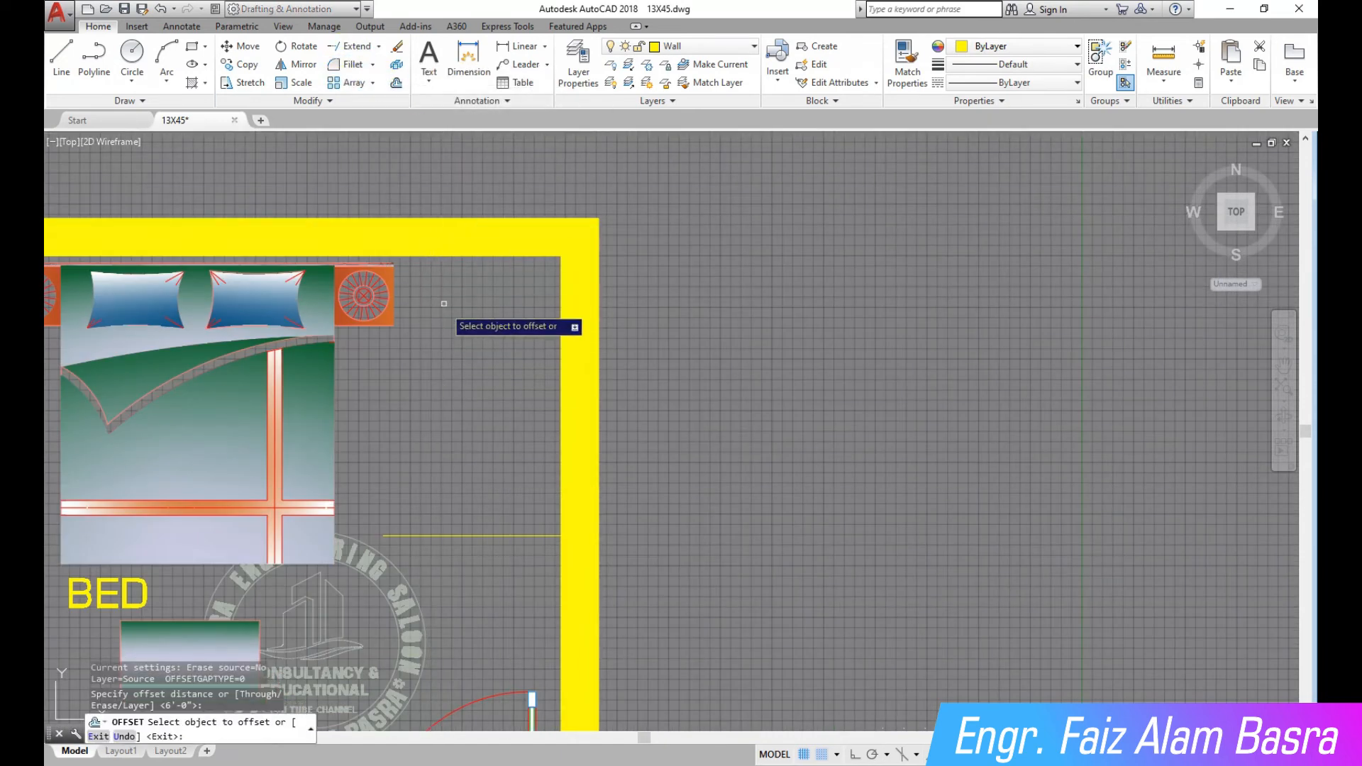
{"action": "left_click", "coordinate": [448, 255]}
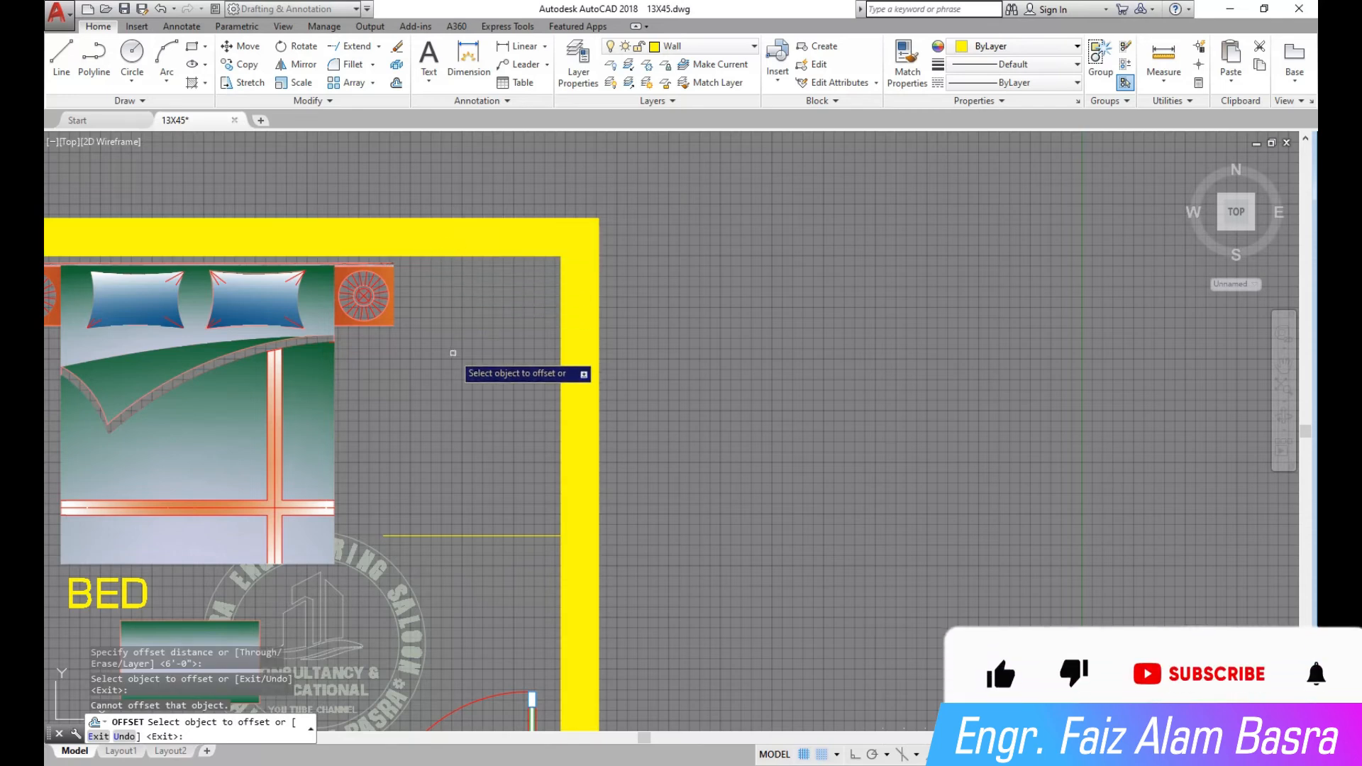
{"action": "scroll", "coordinate": [552, 284], "scroll_direction": "up", "scroll_amount": 5}
{"action": "left_click", "coordinate": [554, 324]}
{"action": "left_click", "coordinate": [404, 303]}
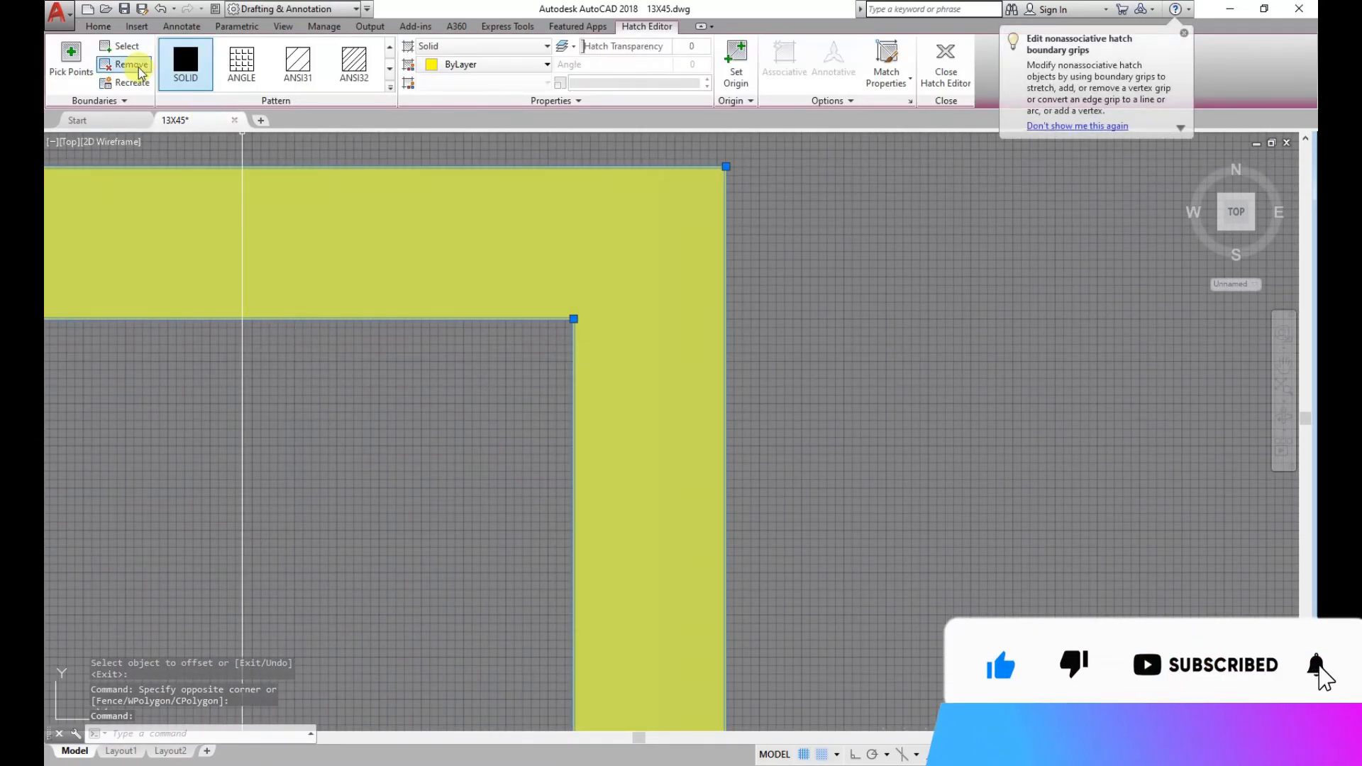
{"action": "key", "text": "Escape"}
Draw a slanted line from the bedroom's inner wall corner out past the side wall and erase it.
{"action": "left_click", "coordinate": [62, 57]}
{"action": "left_click", "coordinate": [573, 320]}
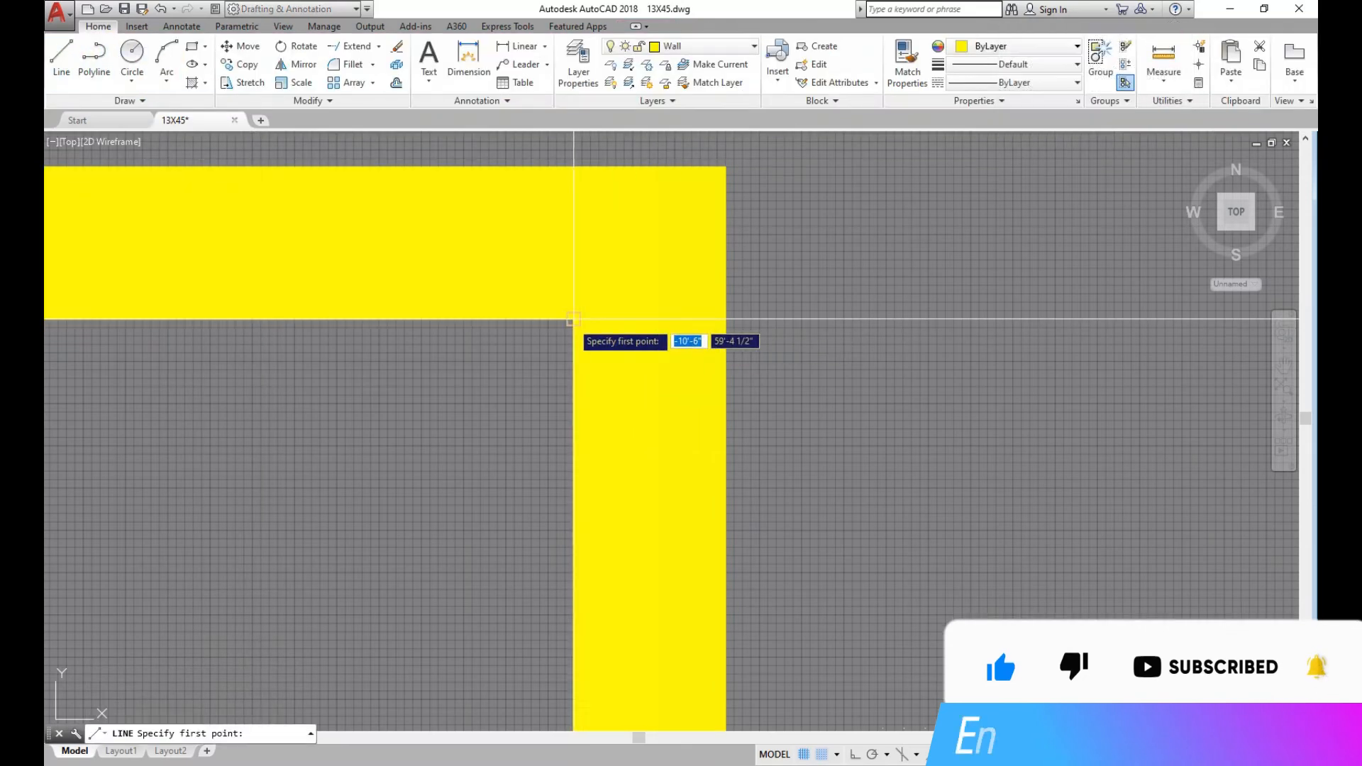
{"action": "left_click", "coordinate": [921, 335]}
{"action": "right_click", "coordinate": [921, 345]}
{"action": "key", "text": "Escape"}
{"action": "left_click", "coordinate": [896, 360]}
{"action": "key", "text": "Escape"}
{"action": "left_click", "coordinate": [934, 386]}
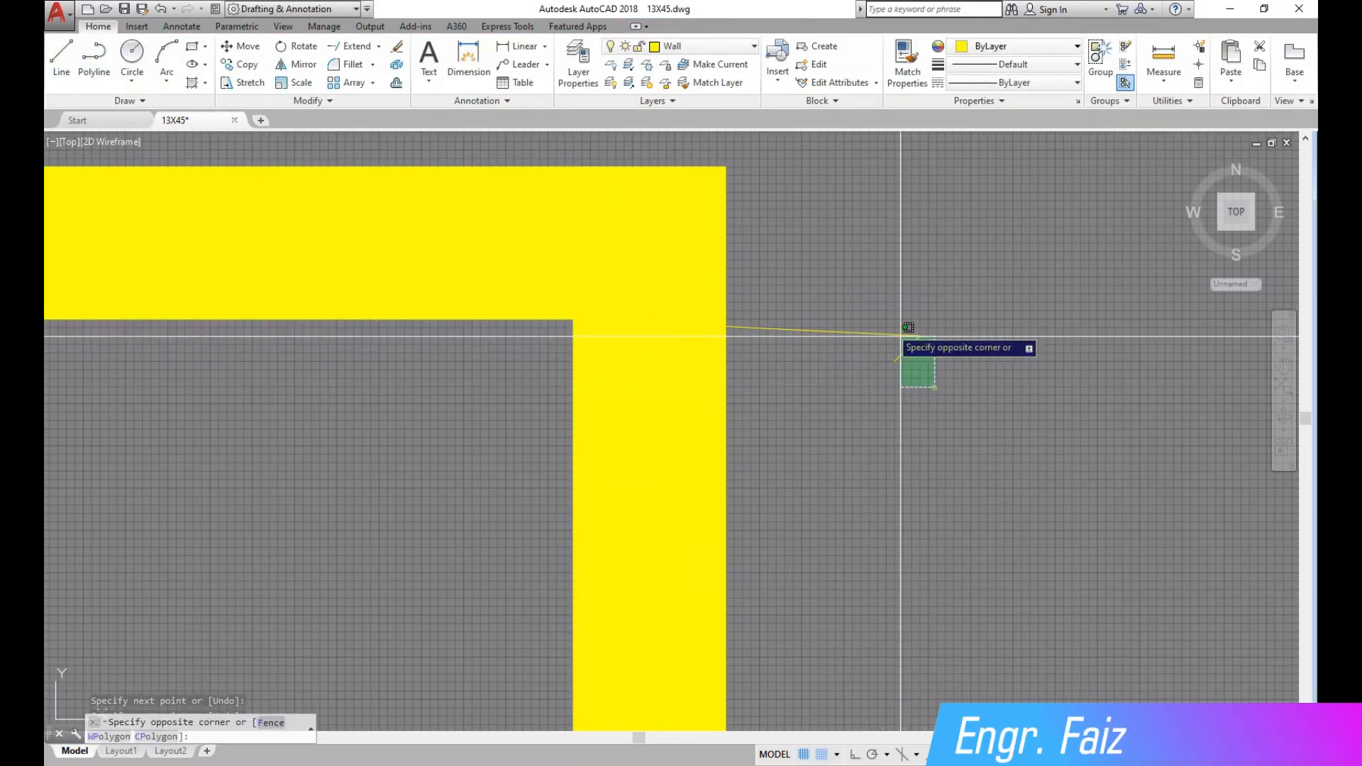
{"action": "left_click", "coordinate": [875, 310]}
{"action": "key", "text": "Delete"}
Draw a horizontal line from the bedroom's inner wall corner out past the side wall and offset it 6' downward.
{"action": "left_click", "coordinate": [62, 57]}
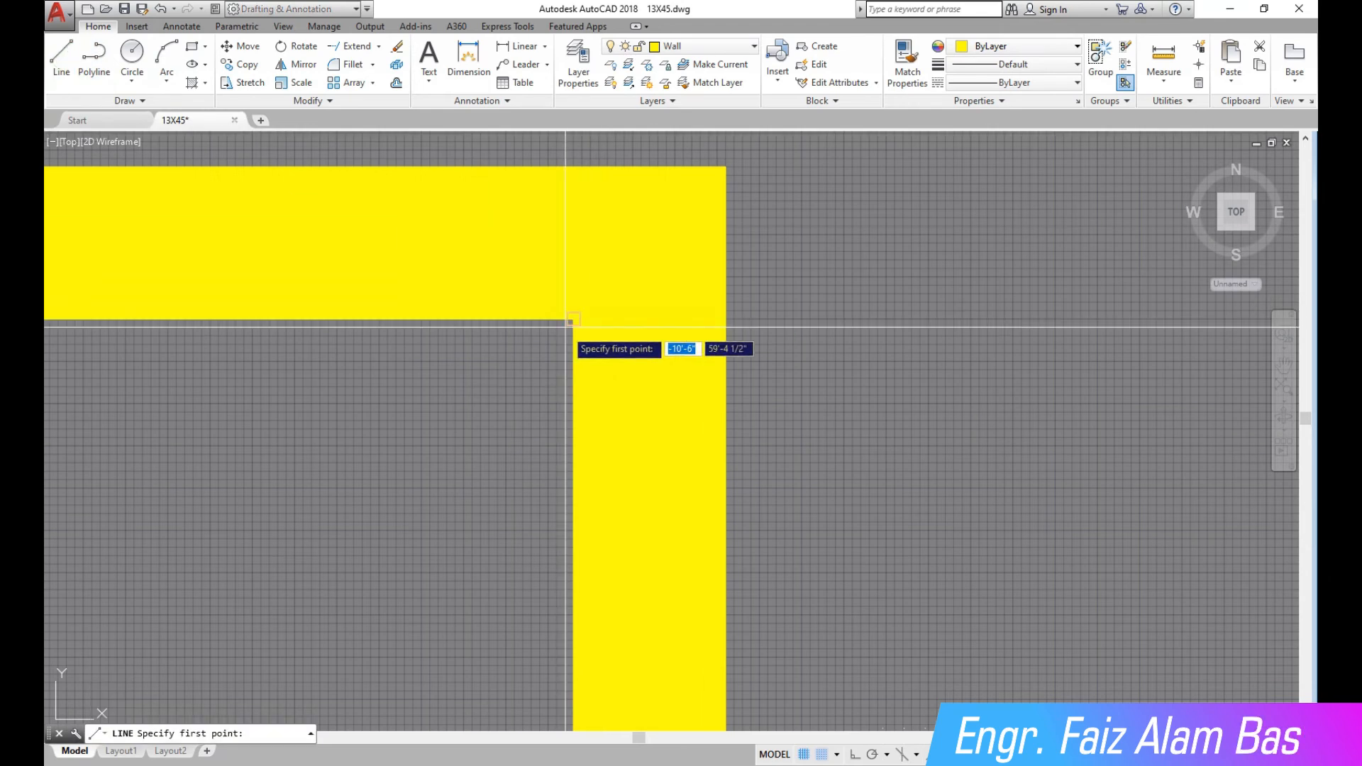
{"action": "left_click", "coordinate": [929, 319]}
{"action": "left_click", "coordinate": [396, 83]}
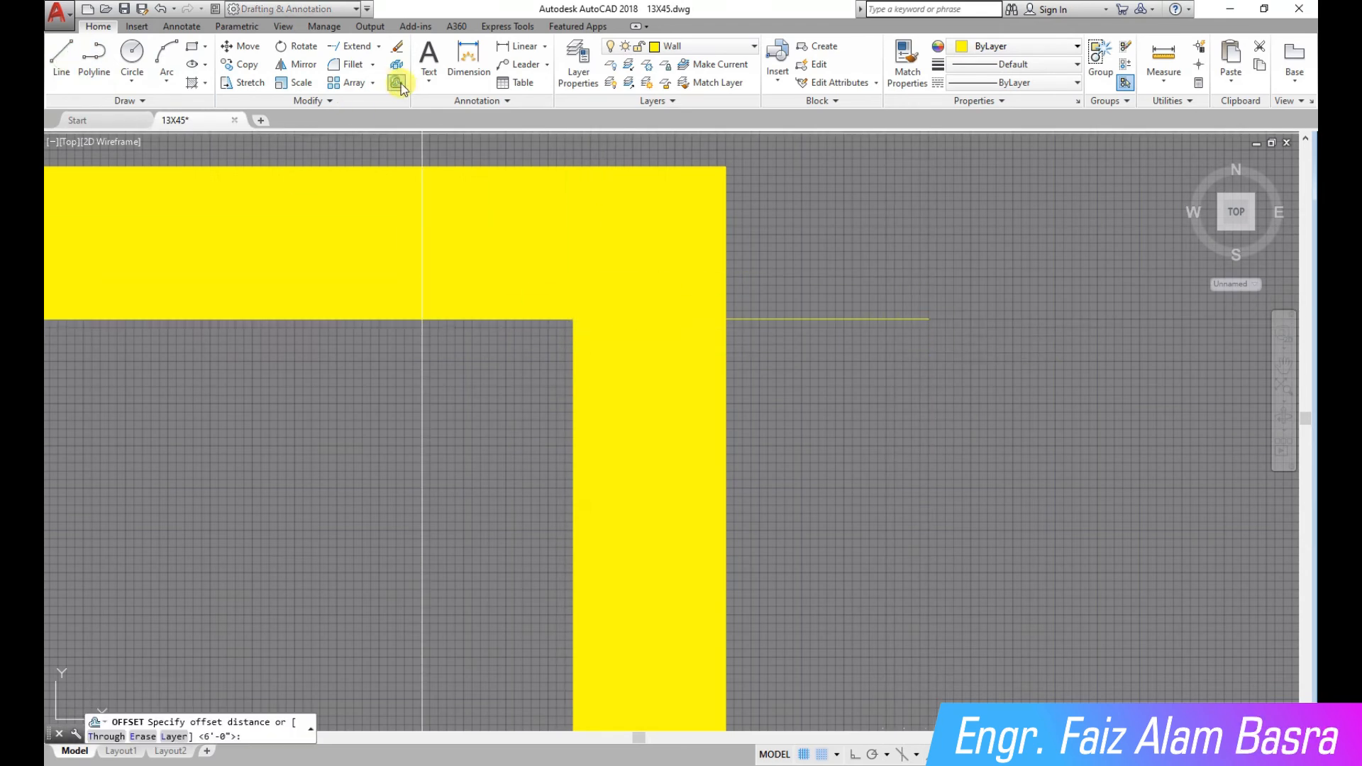
{"action": "key", "text": "Return"}
{"action": "left_click", "coordinate": [881, 320]}
{"action": "left_click", "coordinate": [894, 511]}
{"action": "scroll", "coordinate": [710, 244], "scroll_direction": "down", "scroll_amount": 8}
{"action": "scroll", "coordinate": [823, 375], "scroll_direction": "up", "scroll_amount": 2}
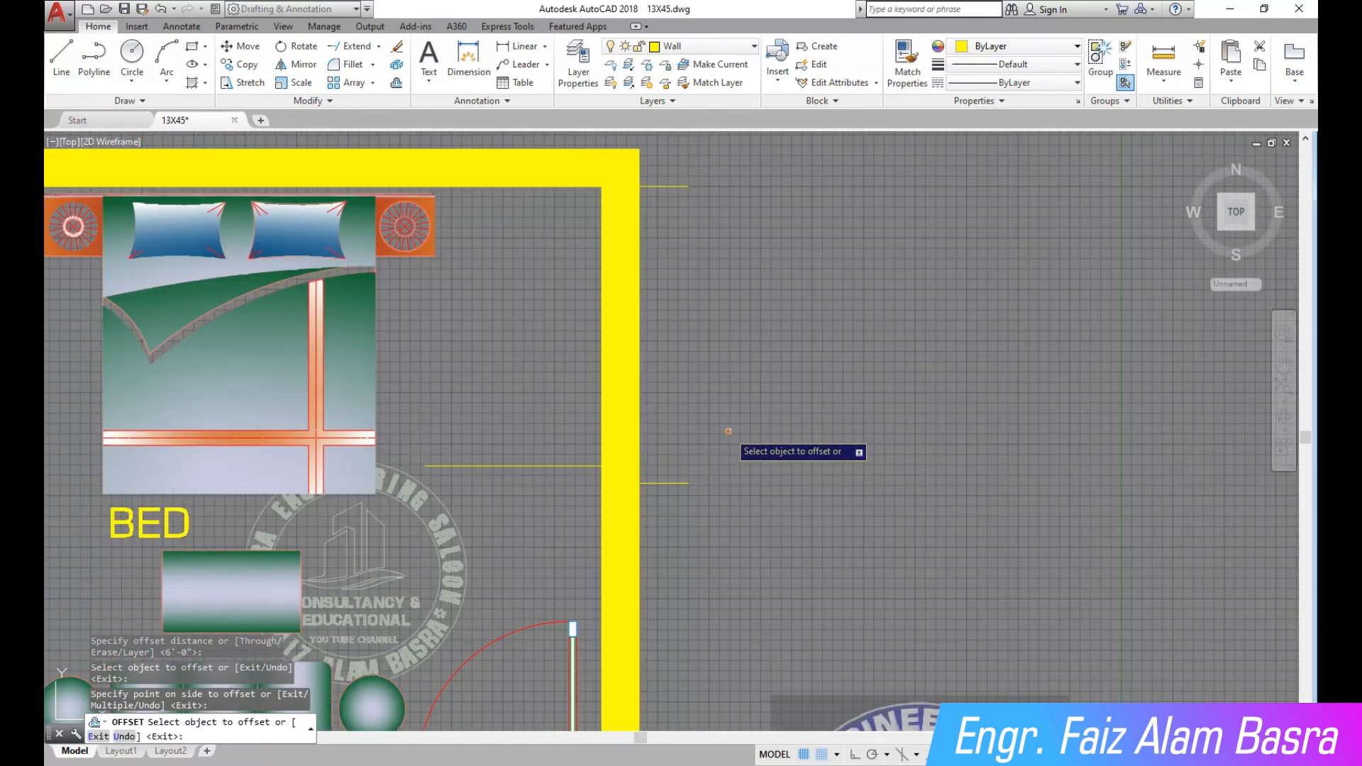
{"action": "scroll", "coordinate": [595, 456], "scroll_direction": "up", "scroll_amount": 3}
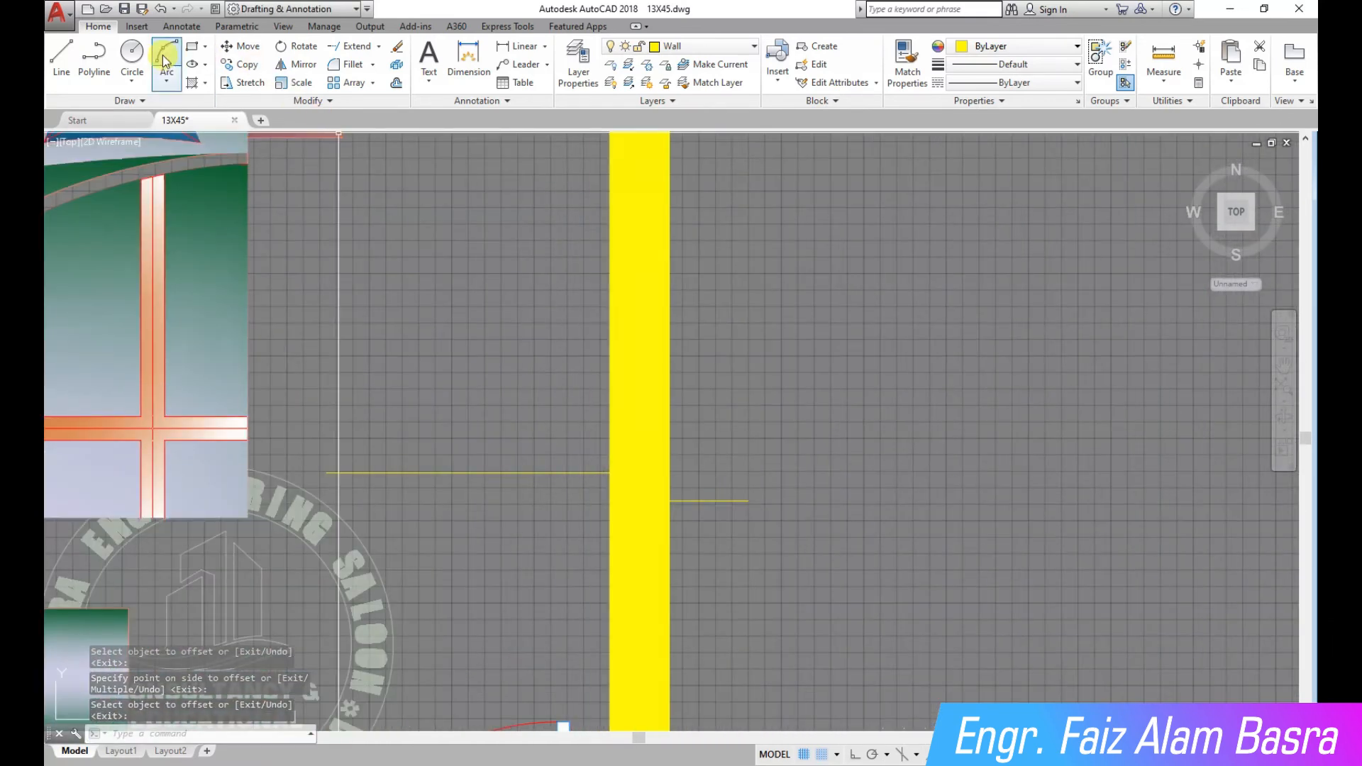
Move the short horizontal line in the bedroom level with the 6' offset line, ending at the side wall's inner face.
{"action": "left_click", "coordinate": [247, 46]}
{"action": "left_click", "coordinate": [594, 486]}
{"action": "left_click", "coordinate": [559, 454]}
{"action": "key", "text": "Return"}
{"action": "left_click", "coordinate": [608, 471]}
{"action": "left_click", "coordinate": [682, 489]}
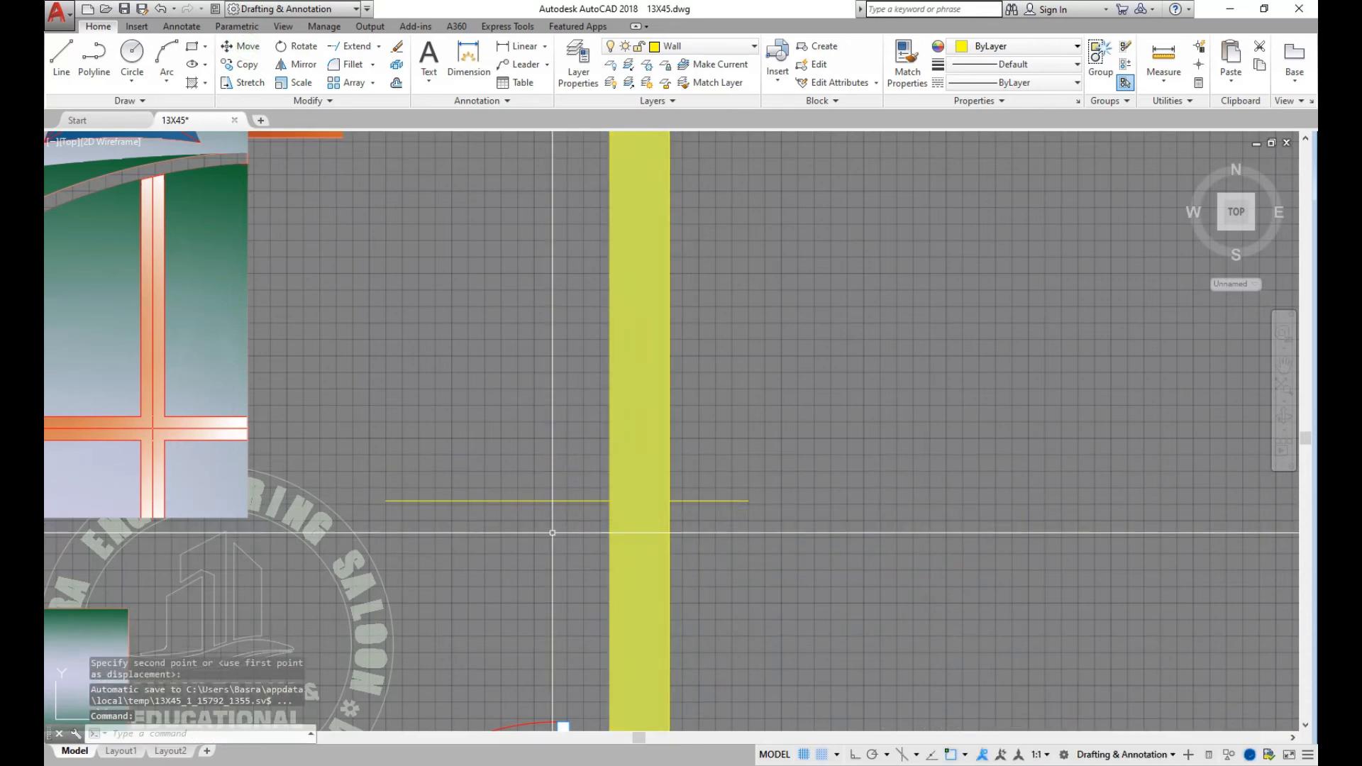
{"action": "scroll", "coordinate": [522, 462], "scroll_direction": "down", "scroll_amount": 2}
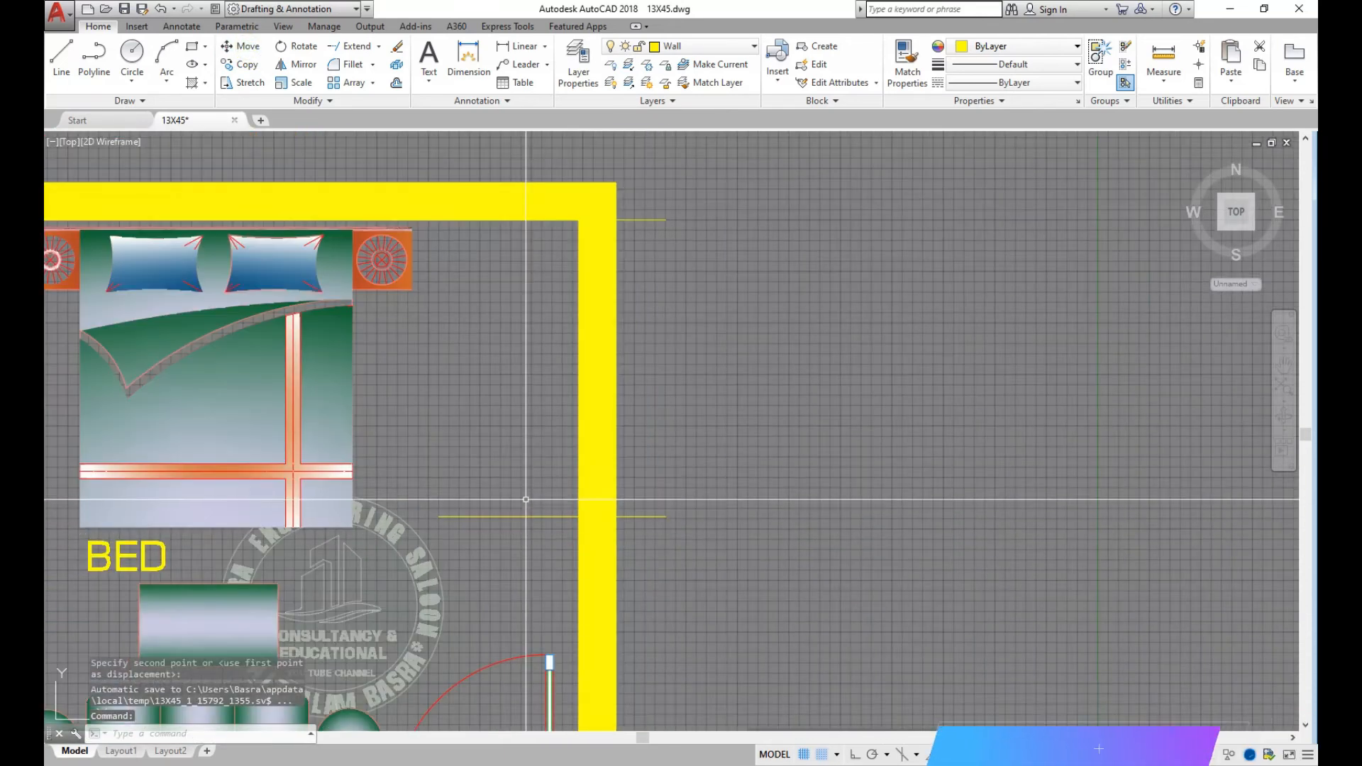
Draw a vertical line from the short horizontal line up to the upper wall's inner edge, between bed and side wall.
{"action": "left_click", "coordinate": [67, 69]}
{"action": "left_click", "coordinate": [526, 516]}
{"action": "left_click", "coordinate": [527, 220]}
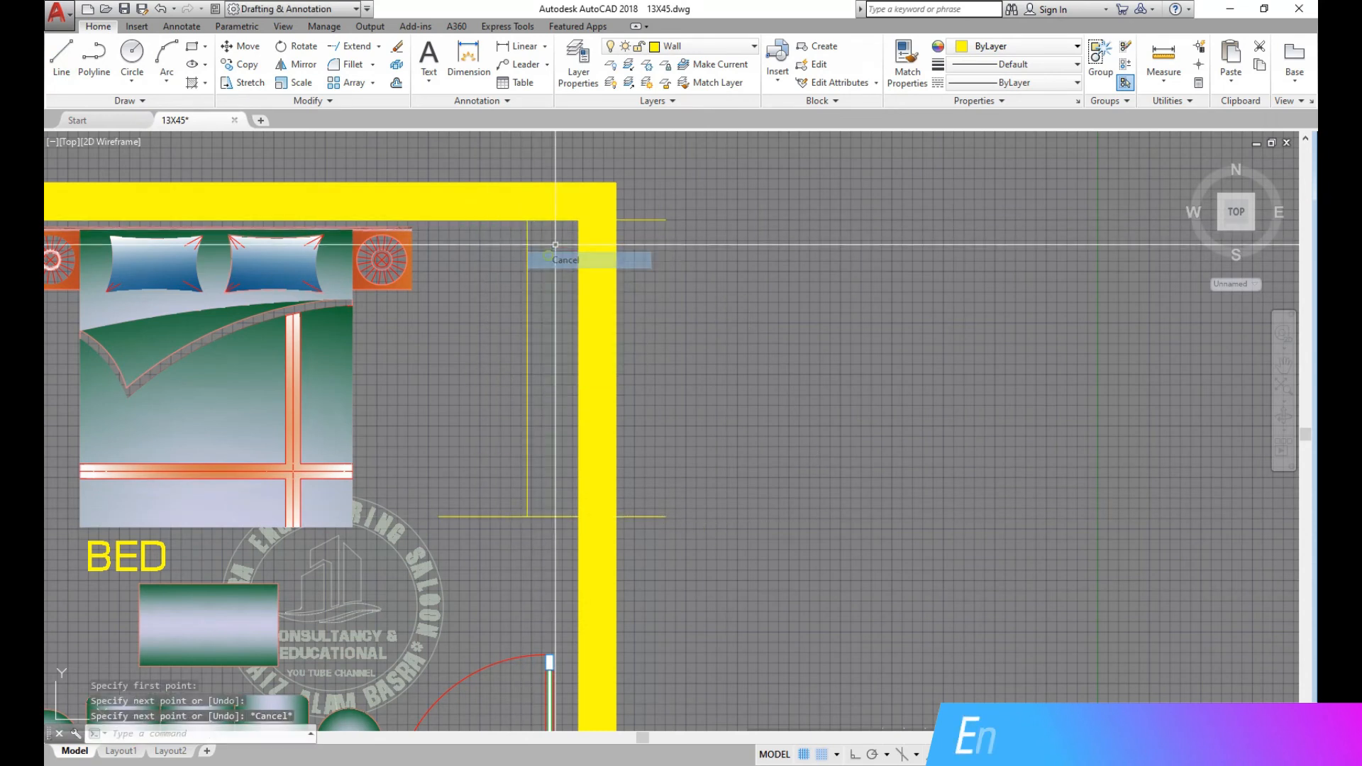
{"action": "scroll", "coordinate": [531, 284], "scroll_direction": "up", "scroll_amount": 1}
{"action": "key", "text": "Escape"}
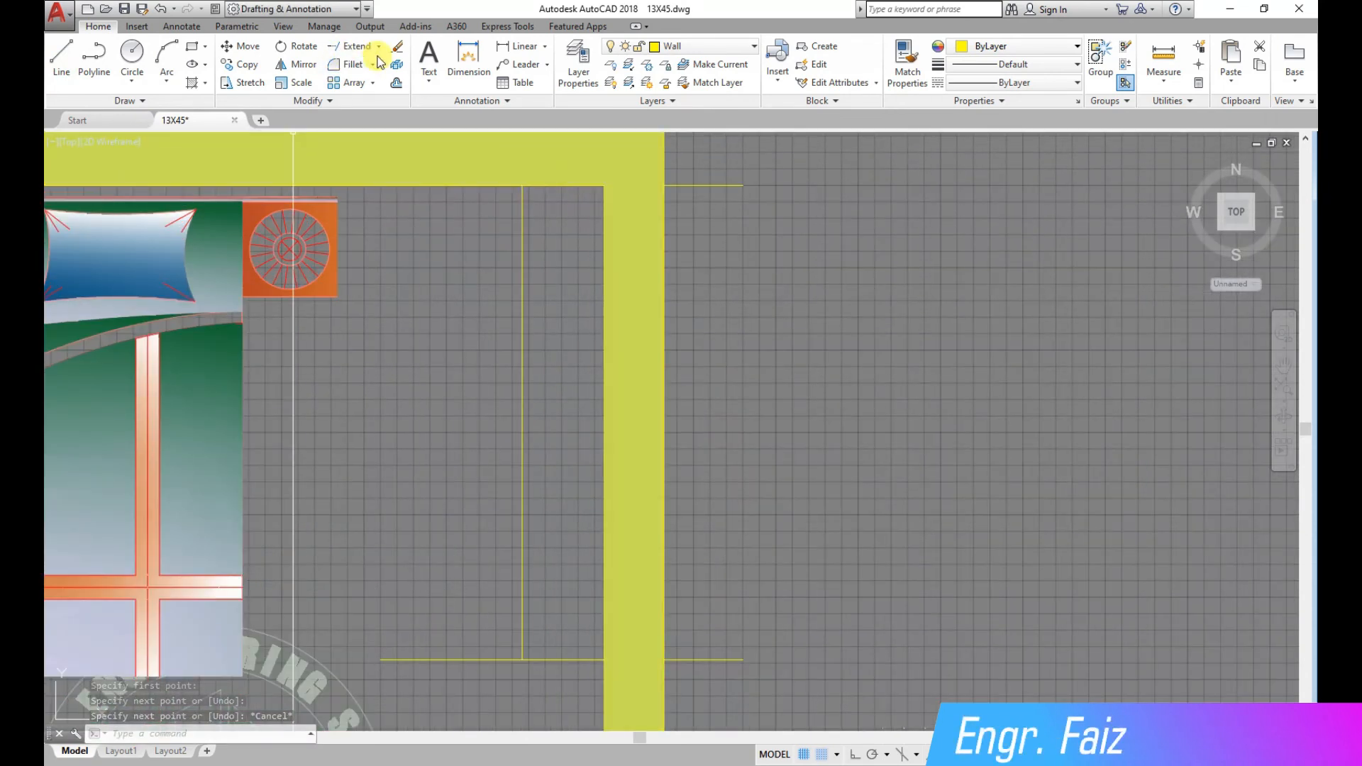
Add a linear dimension for the gap between the new vertical line and the side wall's inner face.
{"action": "left_click", "coordinate": [523, 46]}
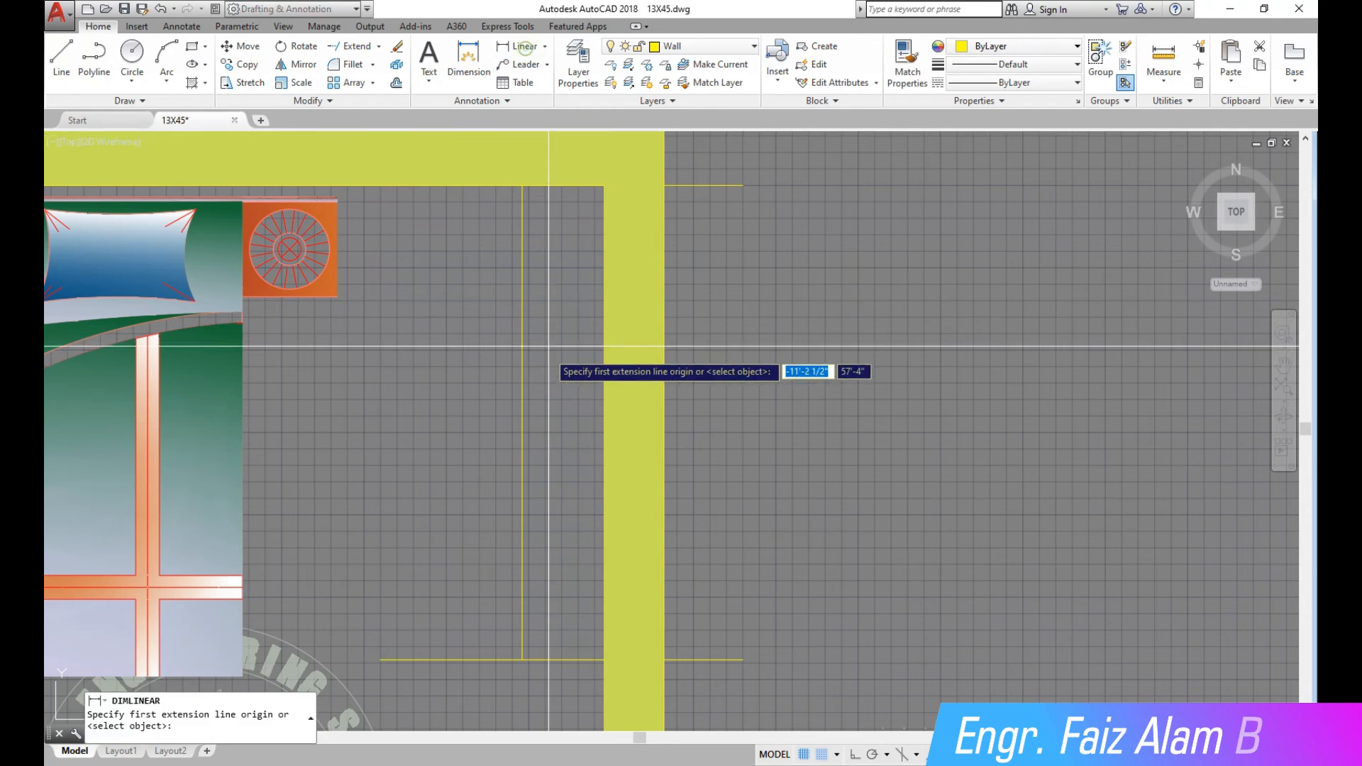
{"action": "left_click", "coordinate": [604, 186]}
{"action": "left_click", "coordinate": [523, 186]}
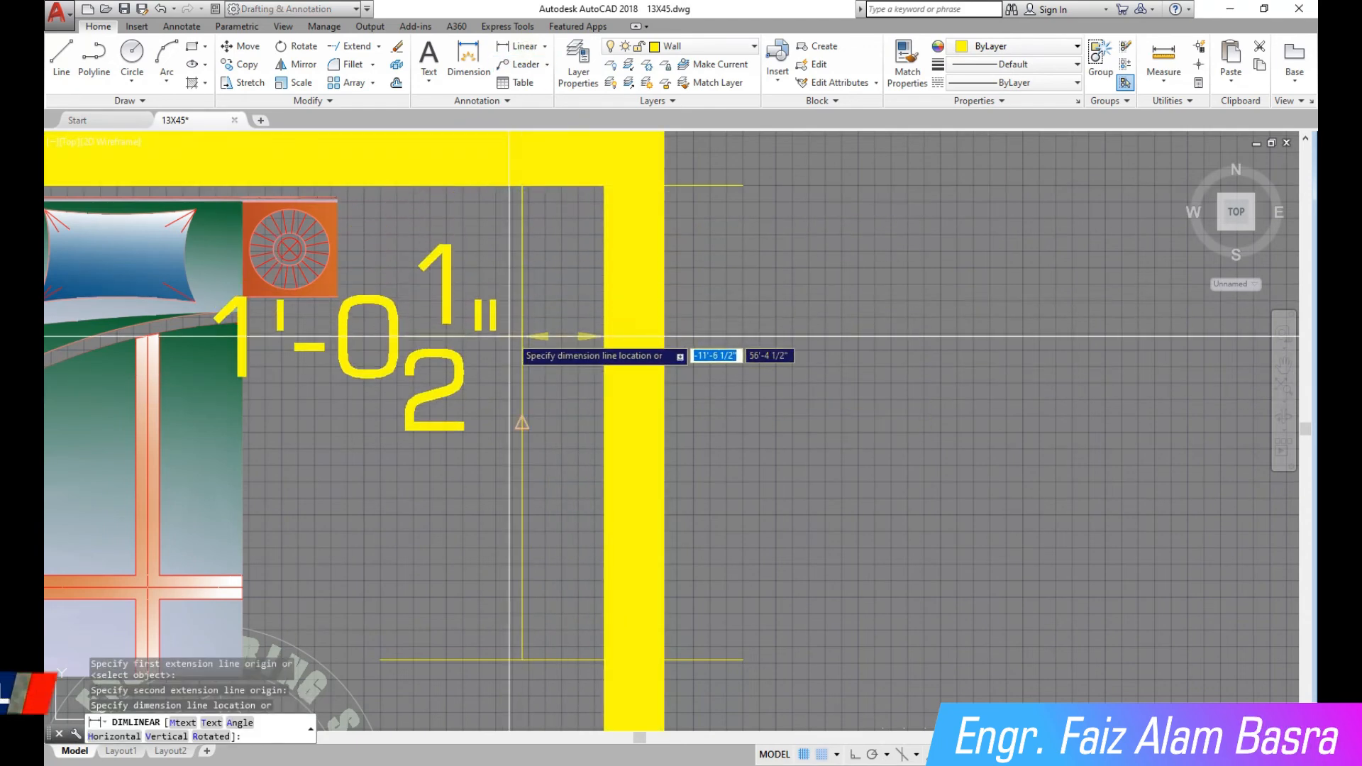
{"action": "left_click", "coordinate": [242, 47]}
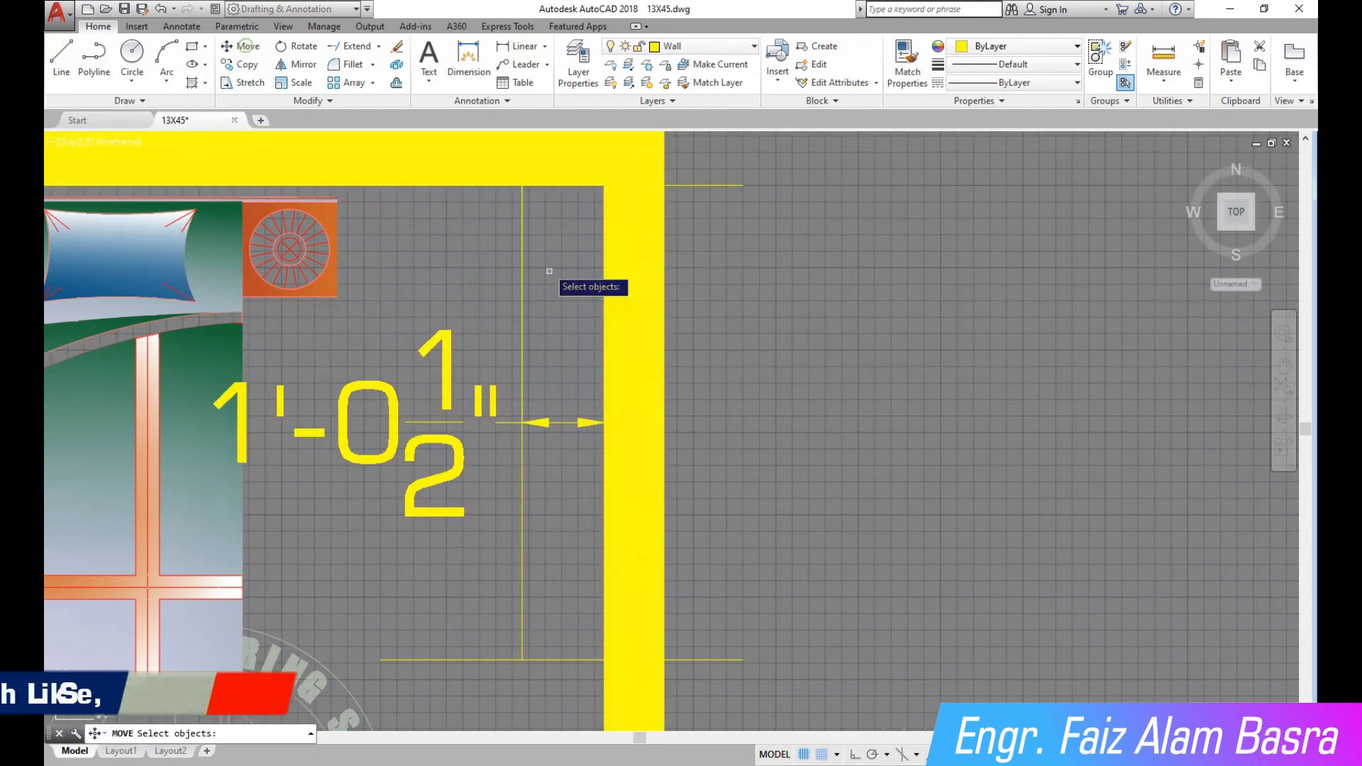
{"action": "left_click", "coordinate": [548, 271]}
{"action": "left_click", "coordinate": [493, 274]}
{"action": "key", "text": "Return"}
{"action": "left_click", "coordinate": [489, 270]}
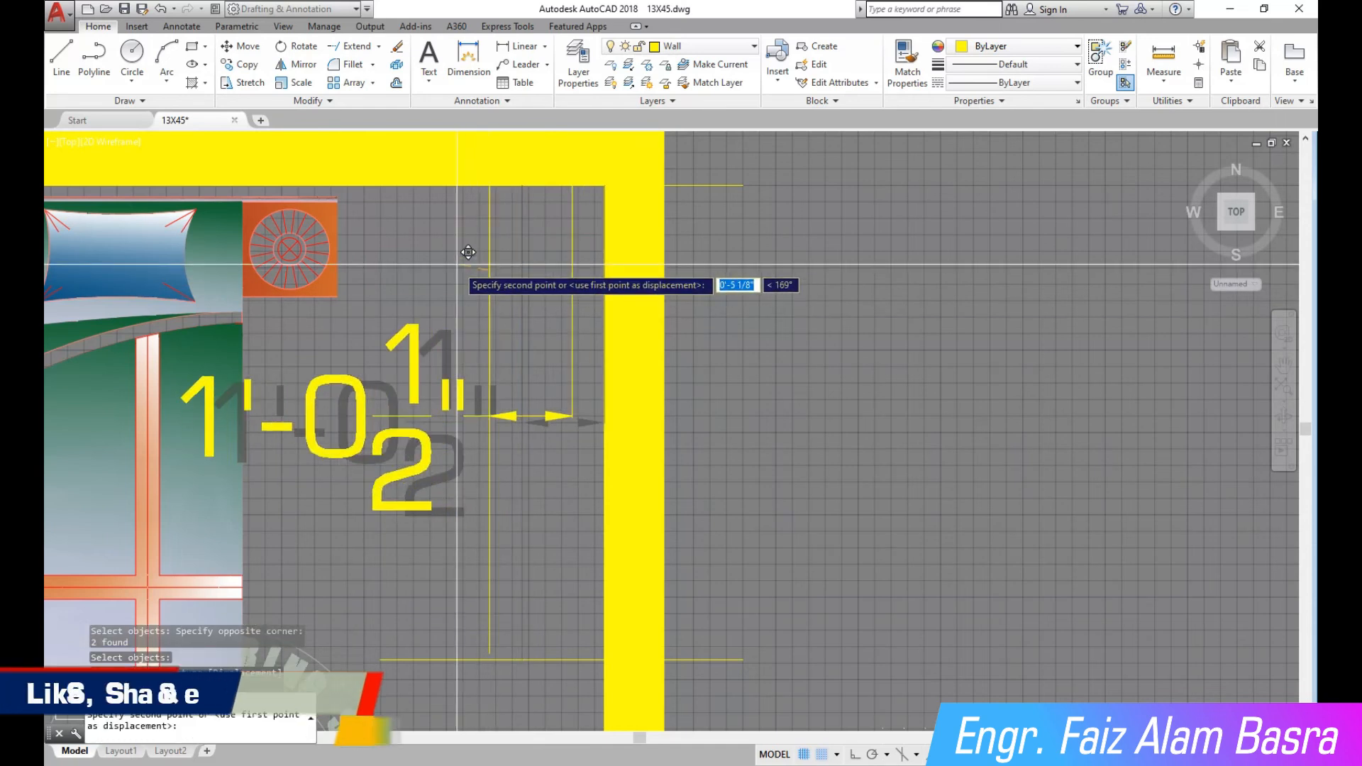
{"action": "key", "text": "Escape"}
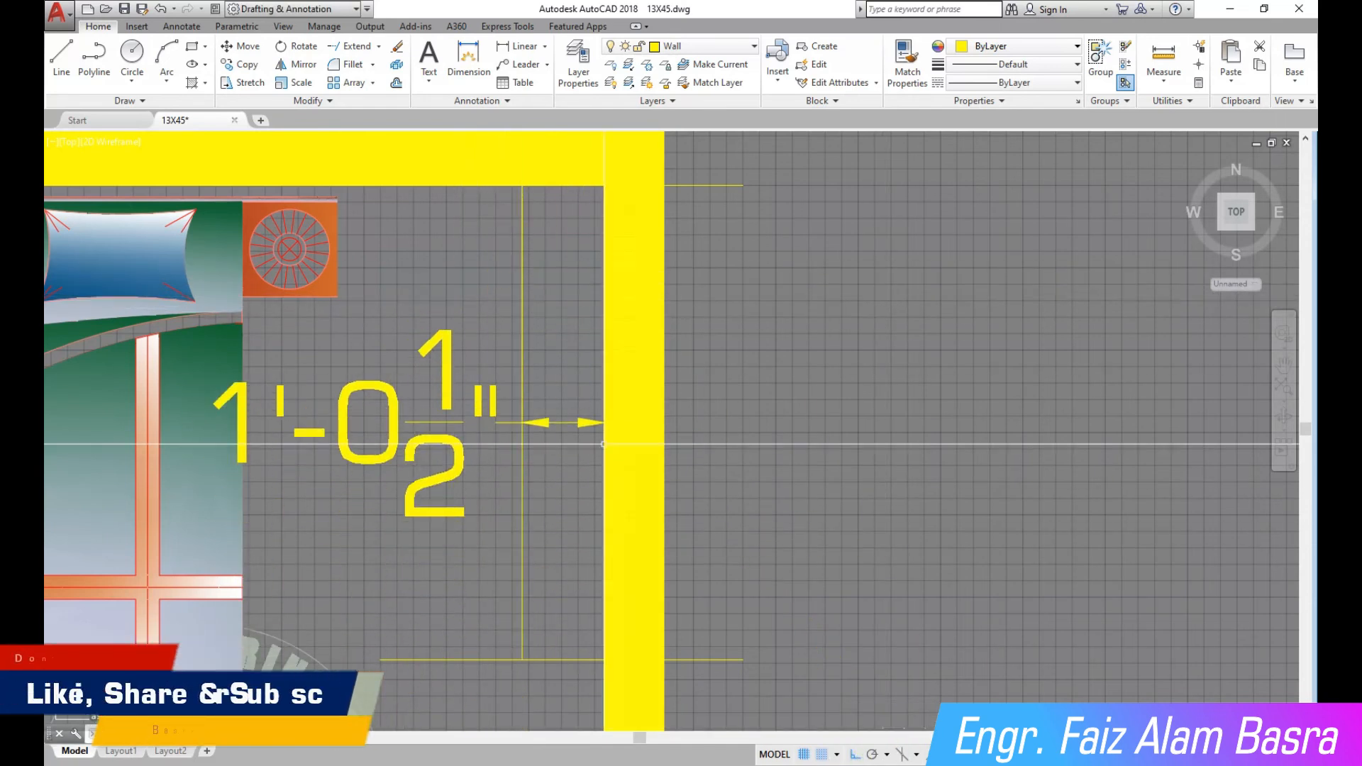
Move the vertical line away from the side wall so it stands 2'-0 1/2" from the wall's inner face.
{"action": "left_click", "coordinate": [555, 512]}
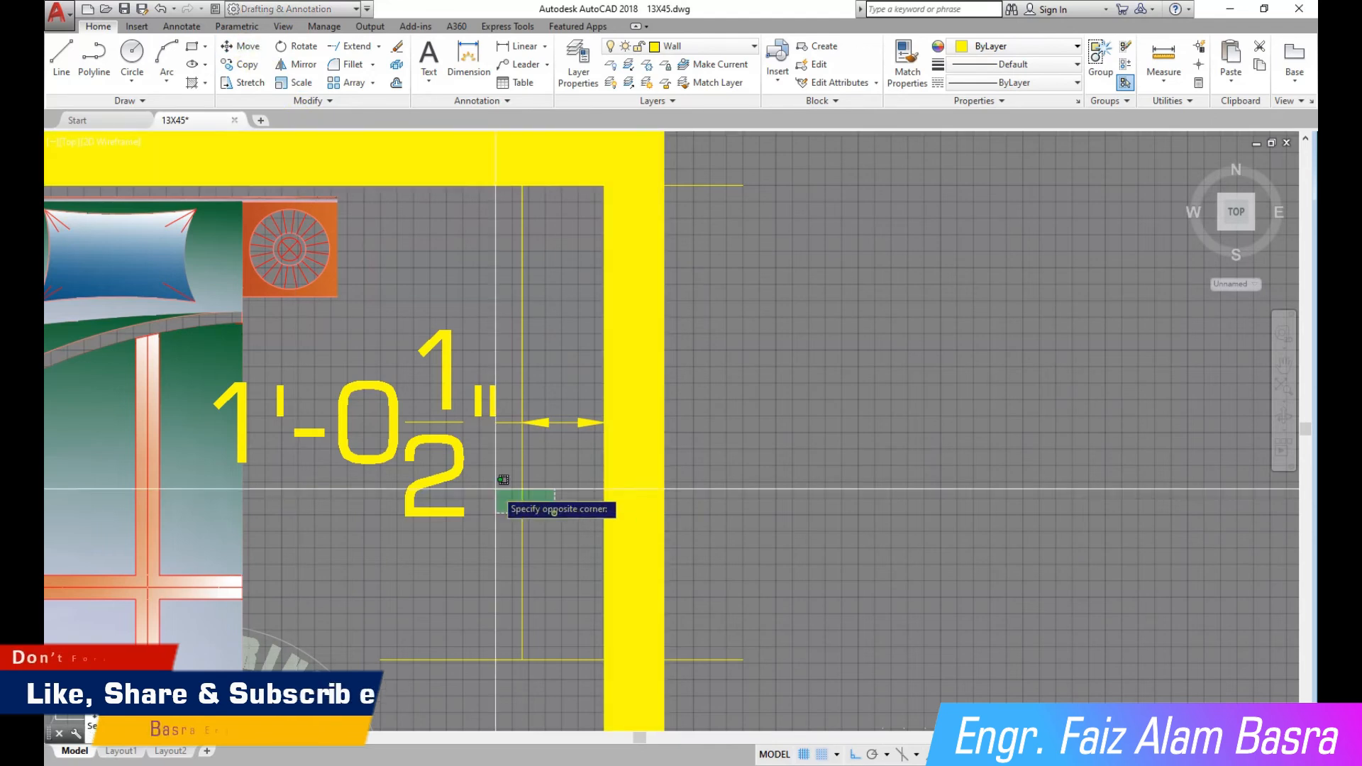
{"action": "left_click", "coordinate": [495, 588]}
{"action": "type", "text": "1/2"}
{"action": "key", "text": "Return"}
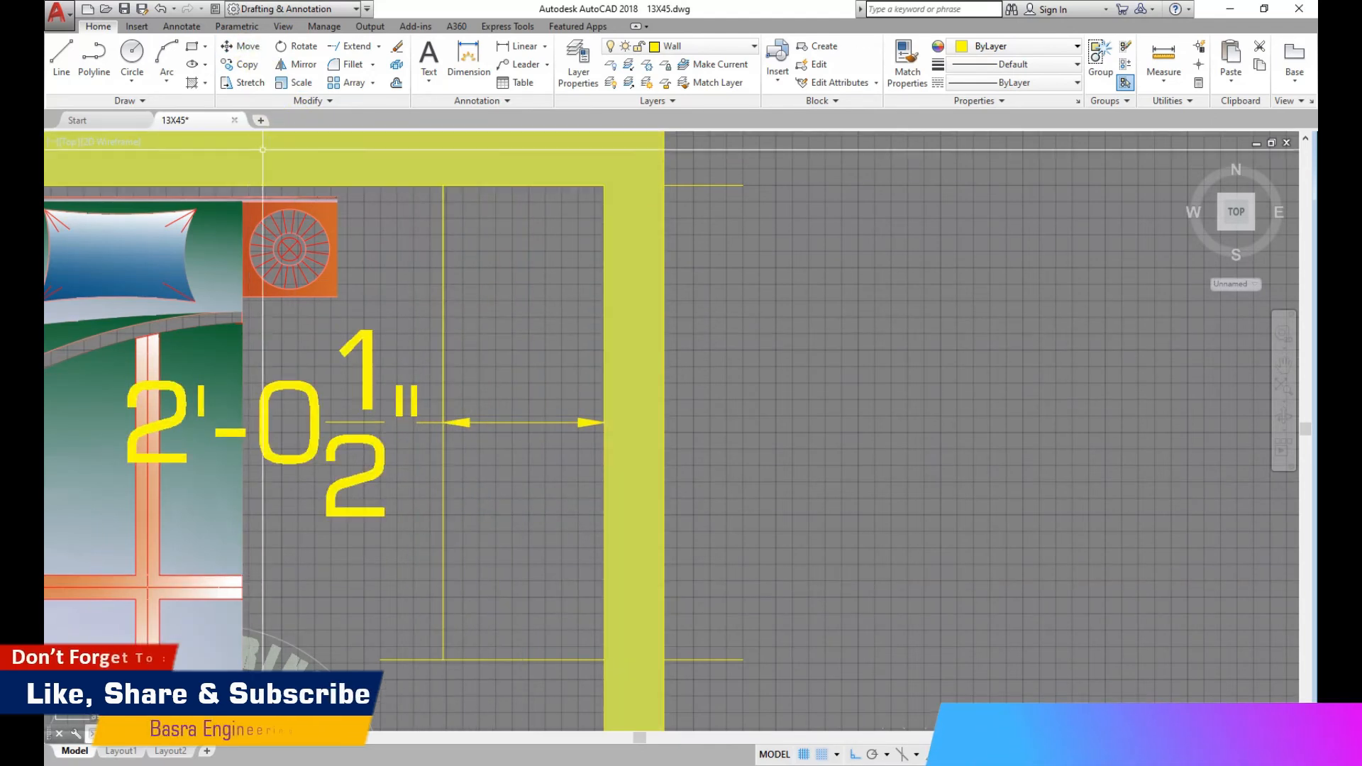
{"action": "scroll", "coordinate": [468, 397], "scroll_direction": "down", "scroll_amount": 5}
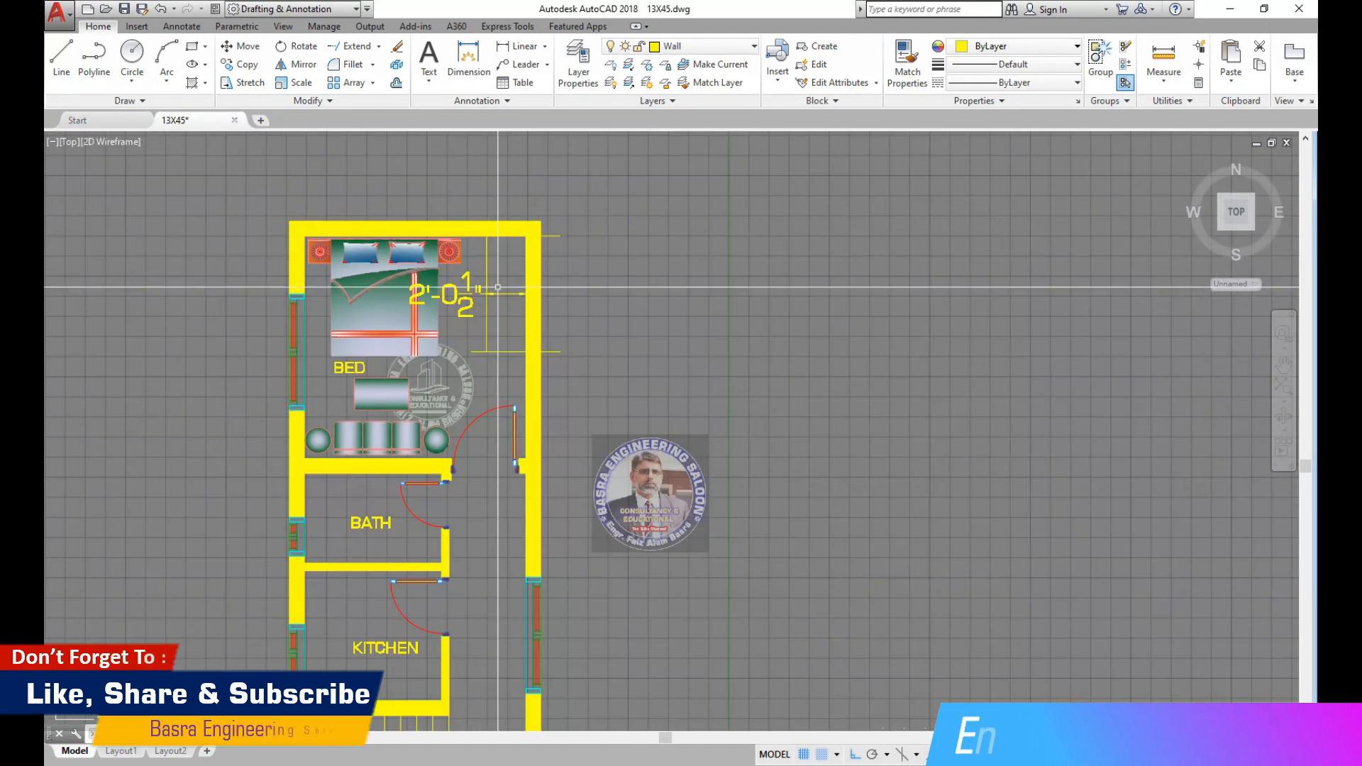
{"action": "scroll", "coordinate": [466, 417], "scroll_direction": "up", "scroll_amount": 2}
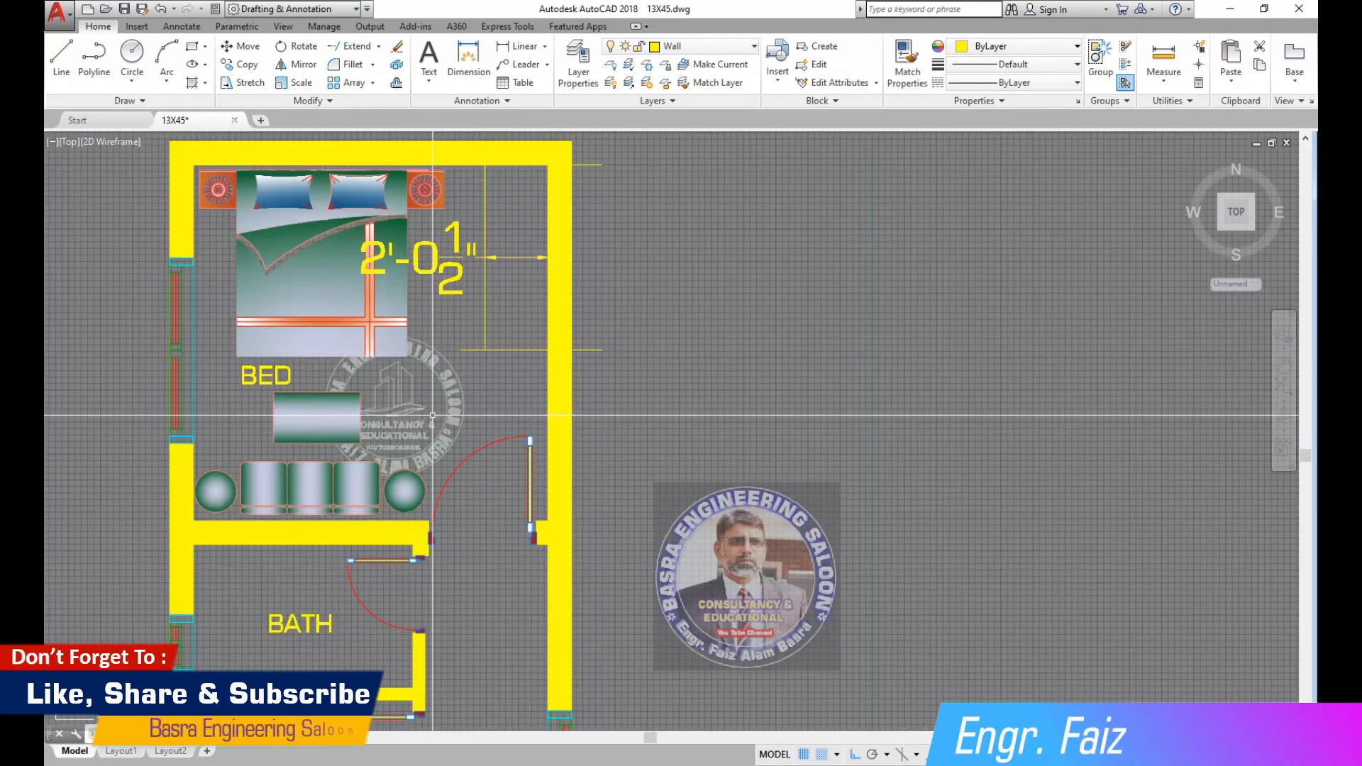
{"action": "scroll", "coordinate": [422, 398], "scroll_direction": "up", "scroll_amount": 2}
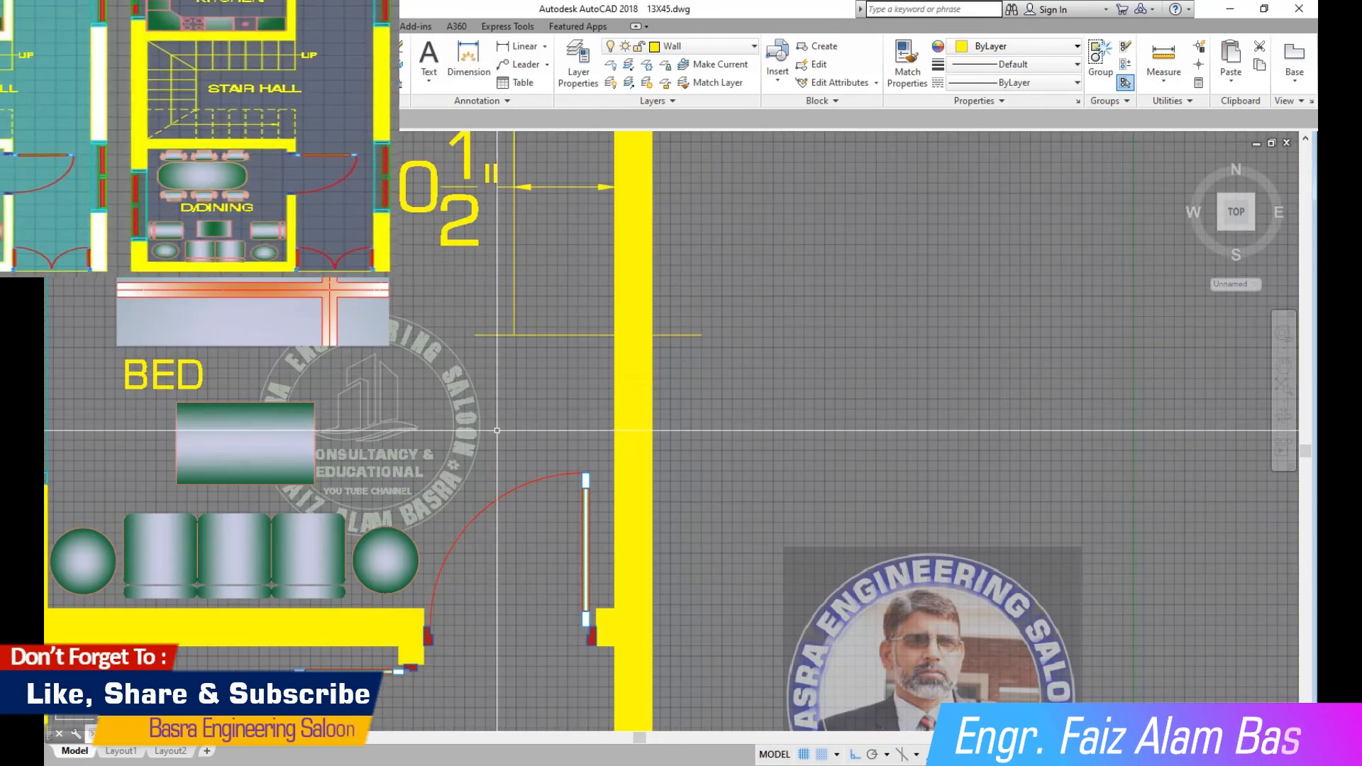
{"action": "scroll", "coordinate": [497, 355], "scroll_direction": "down", "scroll_amount": 2}
{"action": "scroll", "coordinate": [525, 345], "scroll_direction": "up", "scroll_amount": 3}
{"action": "scroll", "coordinate": [527, 358], "scroll_direction": "up", "scroll_amount": 2}
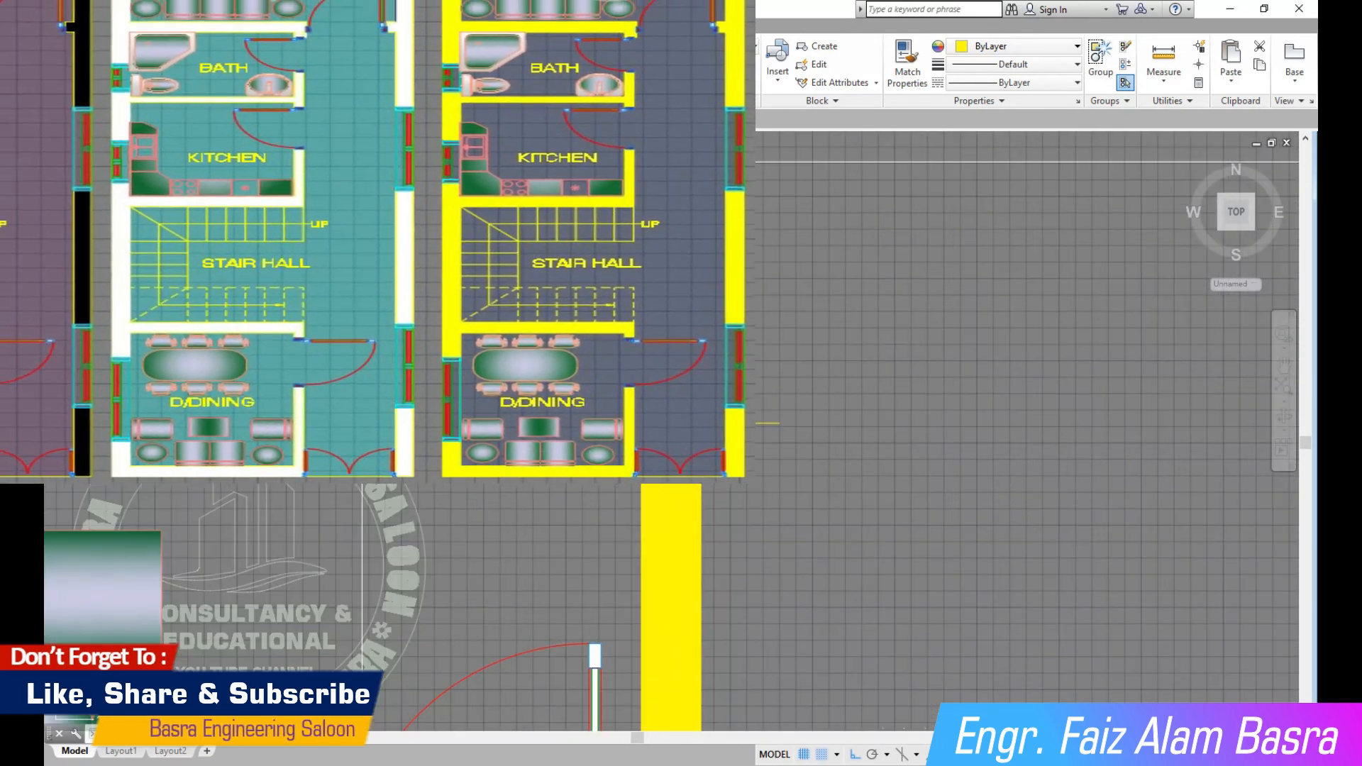
{"action": "scroll", "coordinate": [536, 440], "scroll_direction": "down", "scroll_amount": 2}
{"action": "scroll", "coordinate": [531, 284], "scroll_direction": "up", "scroll_amount": 2}
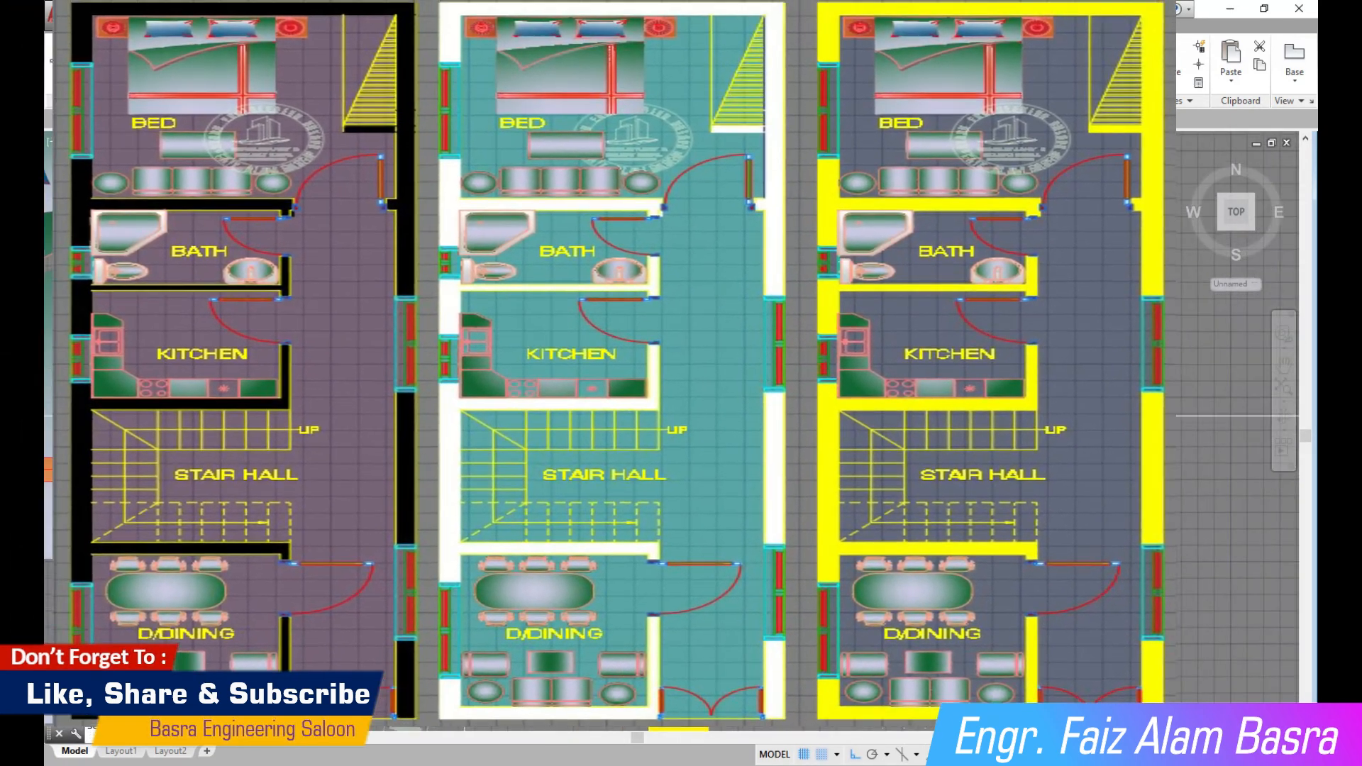